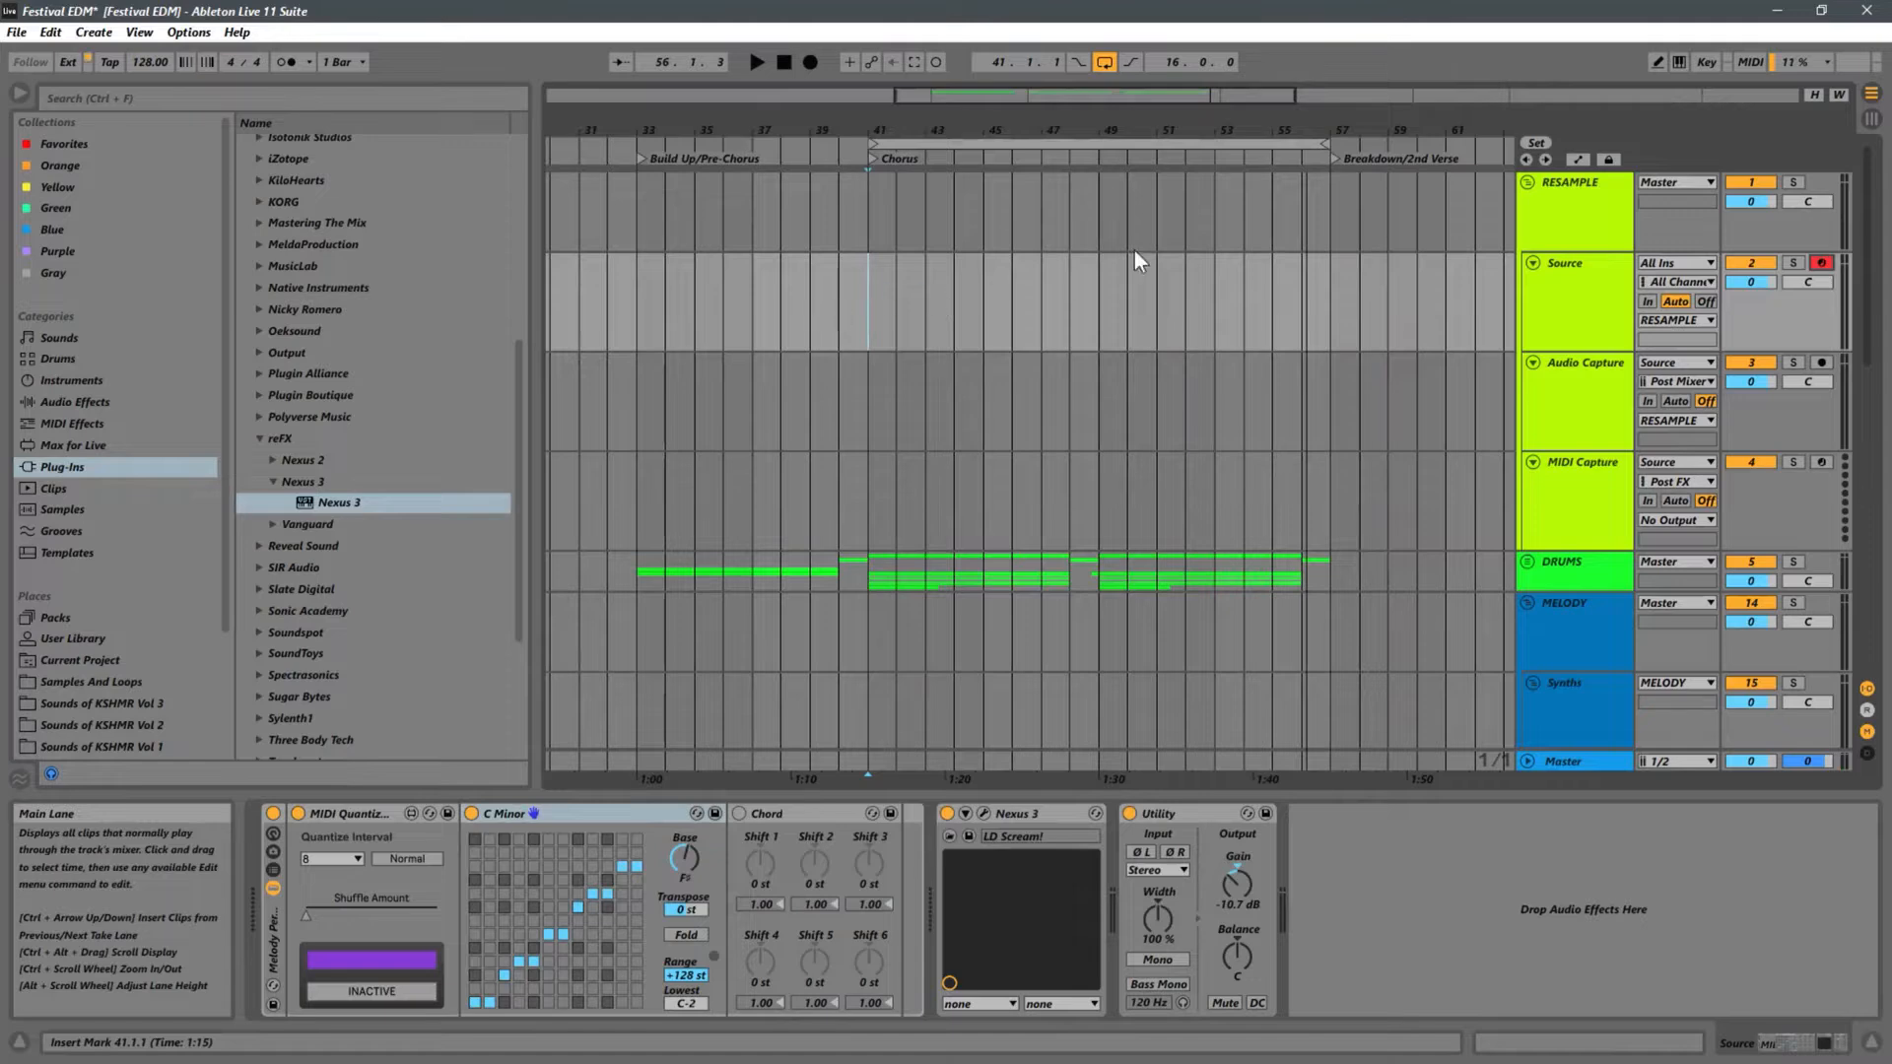
- Place the insert marker on the Source track at bar 41, the chorus start, and briefly run playback from there
left_click(1237, 134)
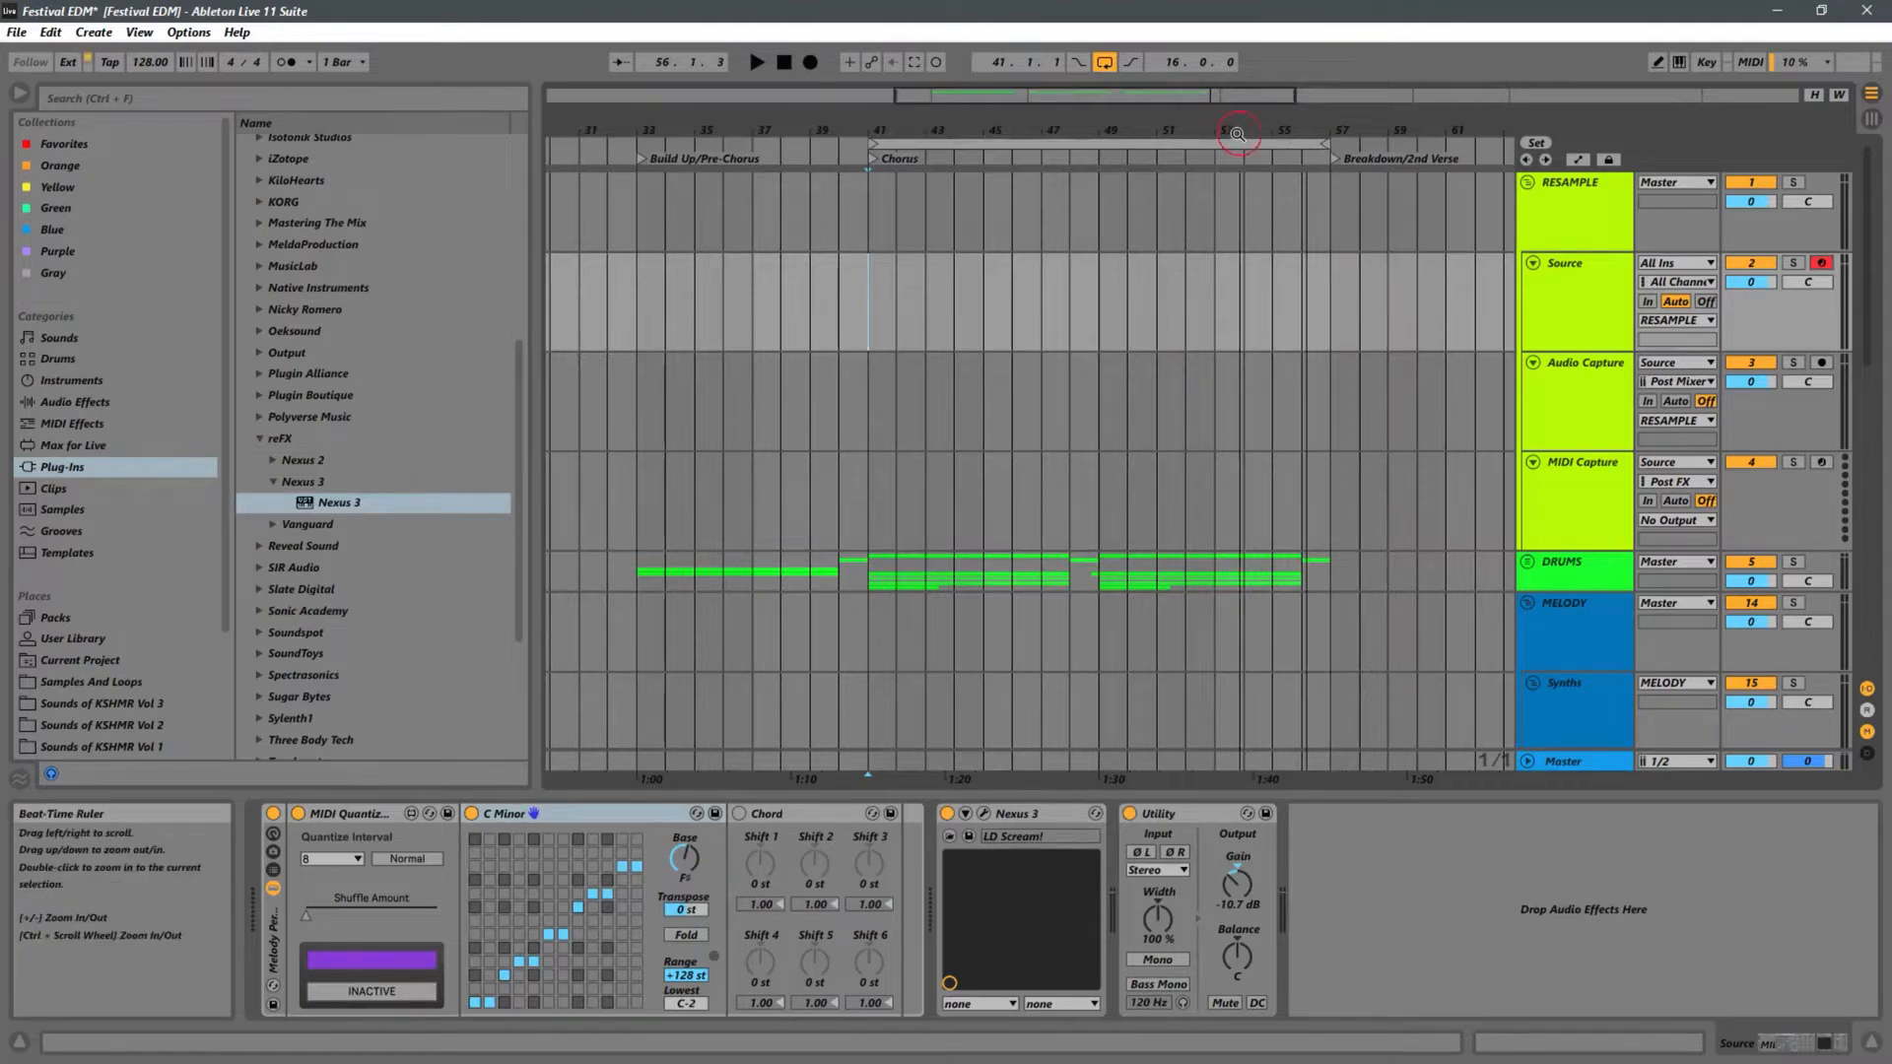
left_click_drag(1237, 134, 1032, 85)
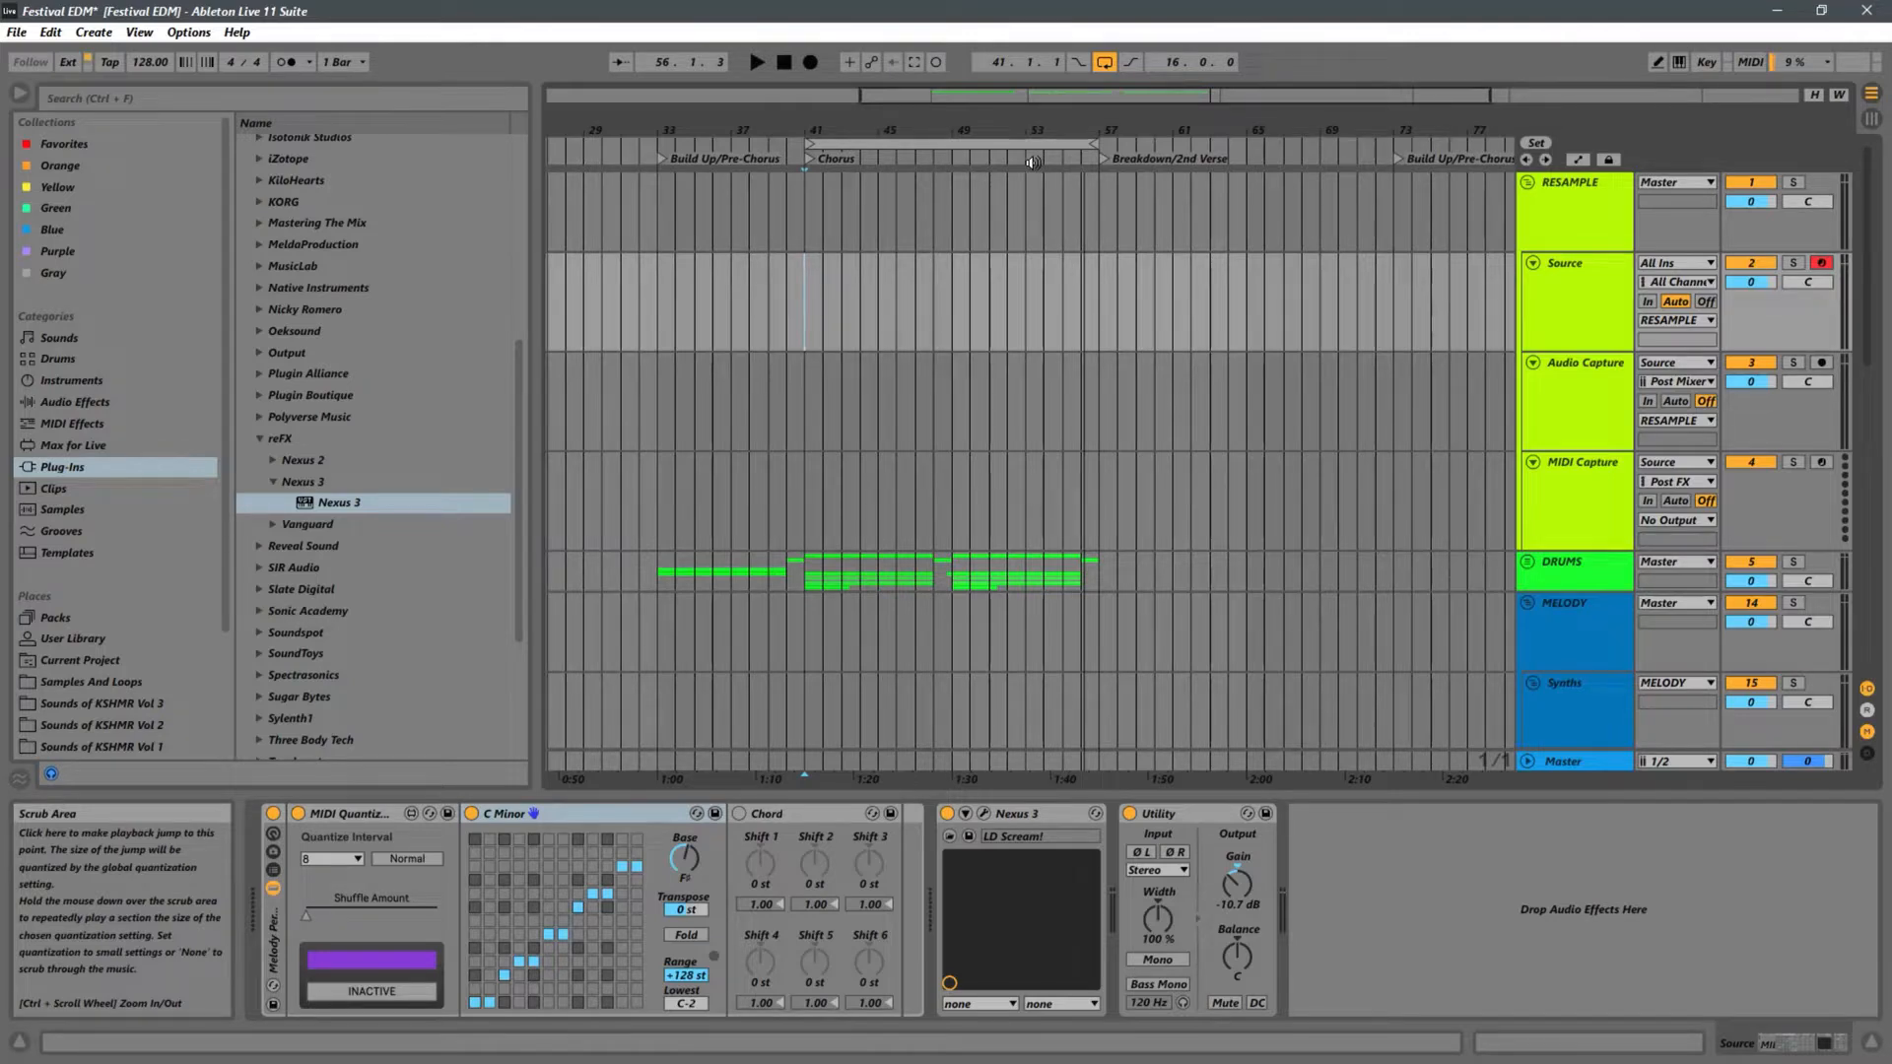
left_click(802, 286)
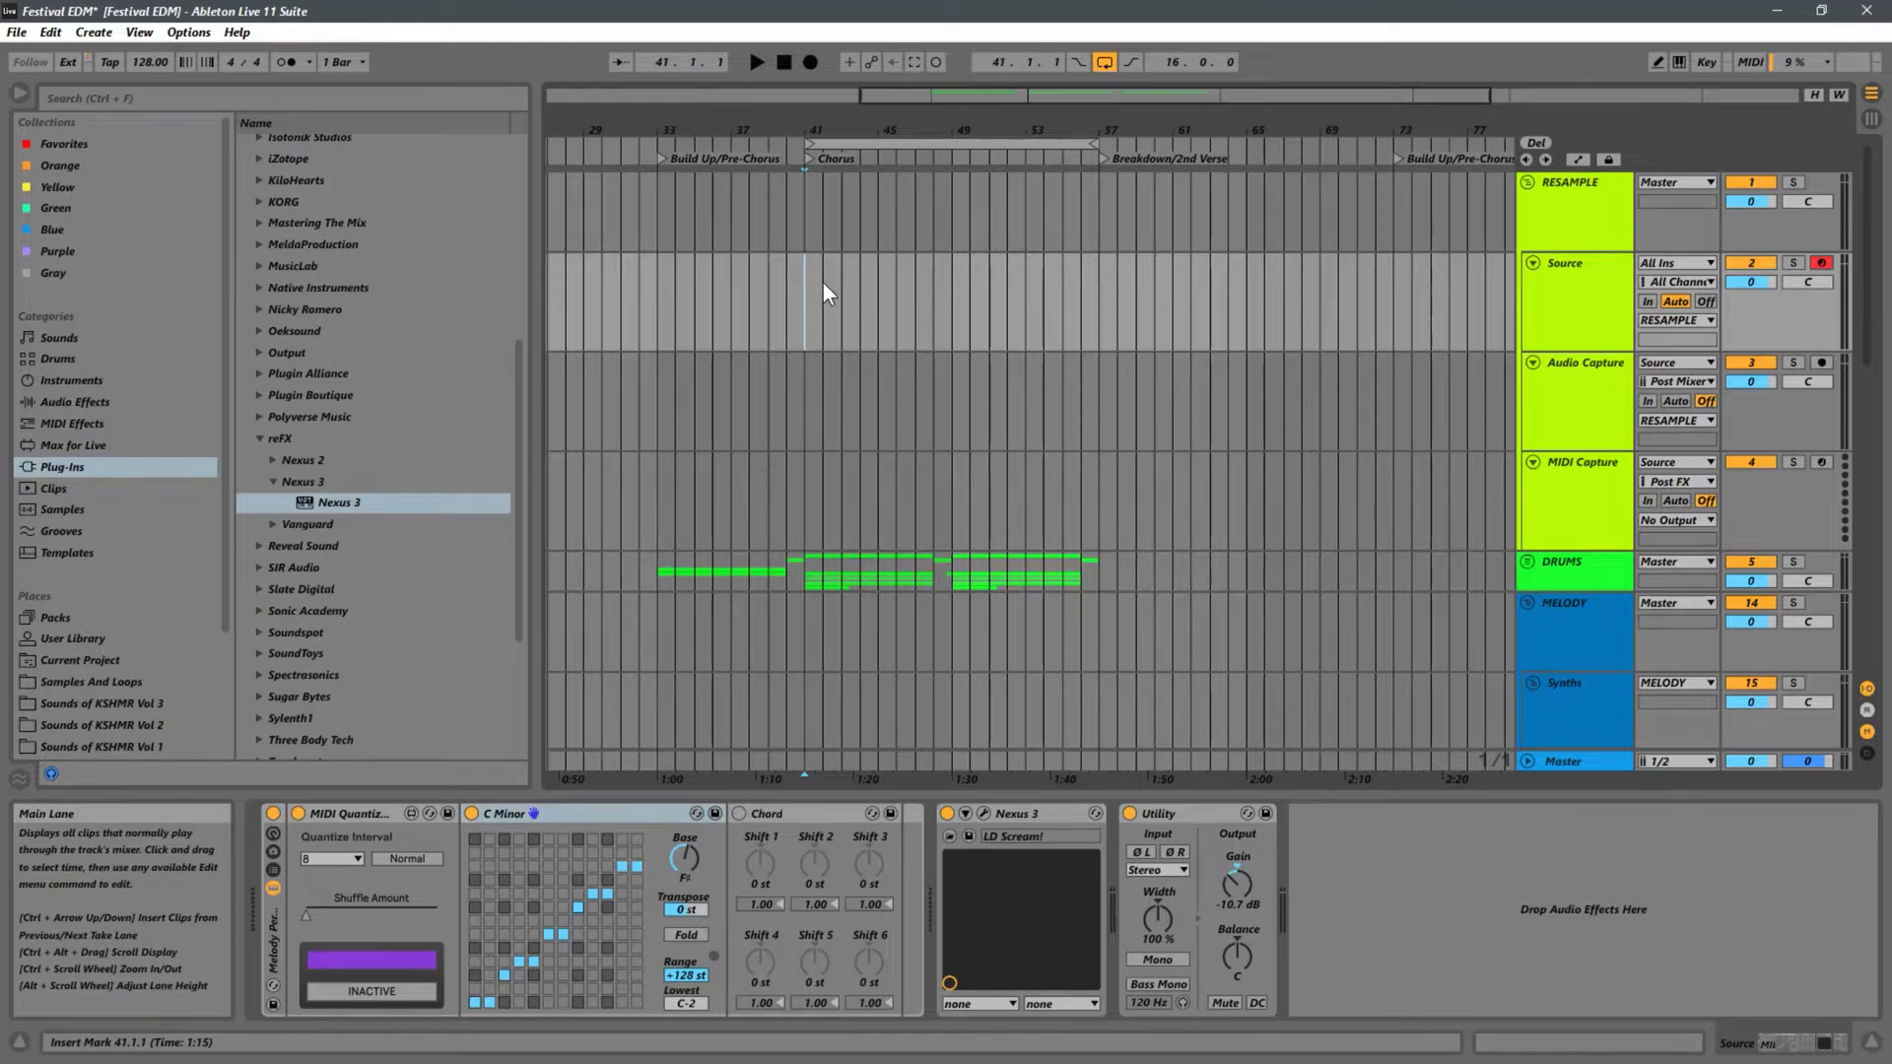
key("space")
key("space")
- Record a looped melody performance from bar 41 over the 16-bar chorus onto the Source and MIDI Capture tracks
left_click_drag(798, 298, 1097, 297)
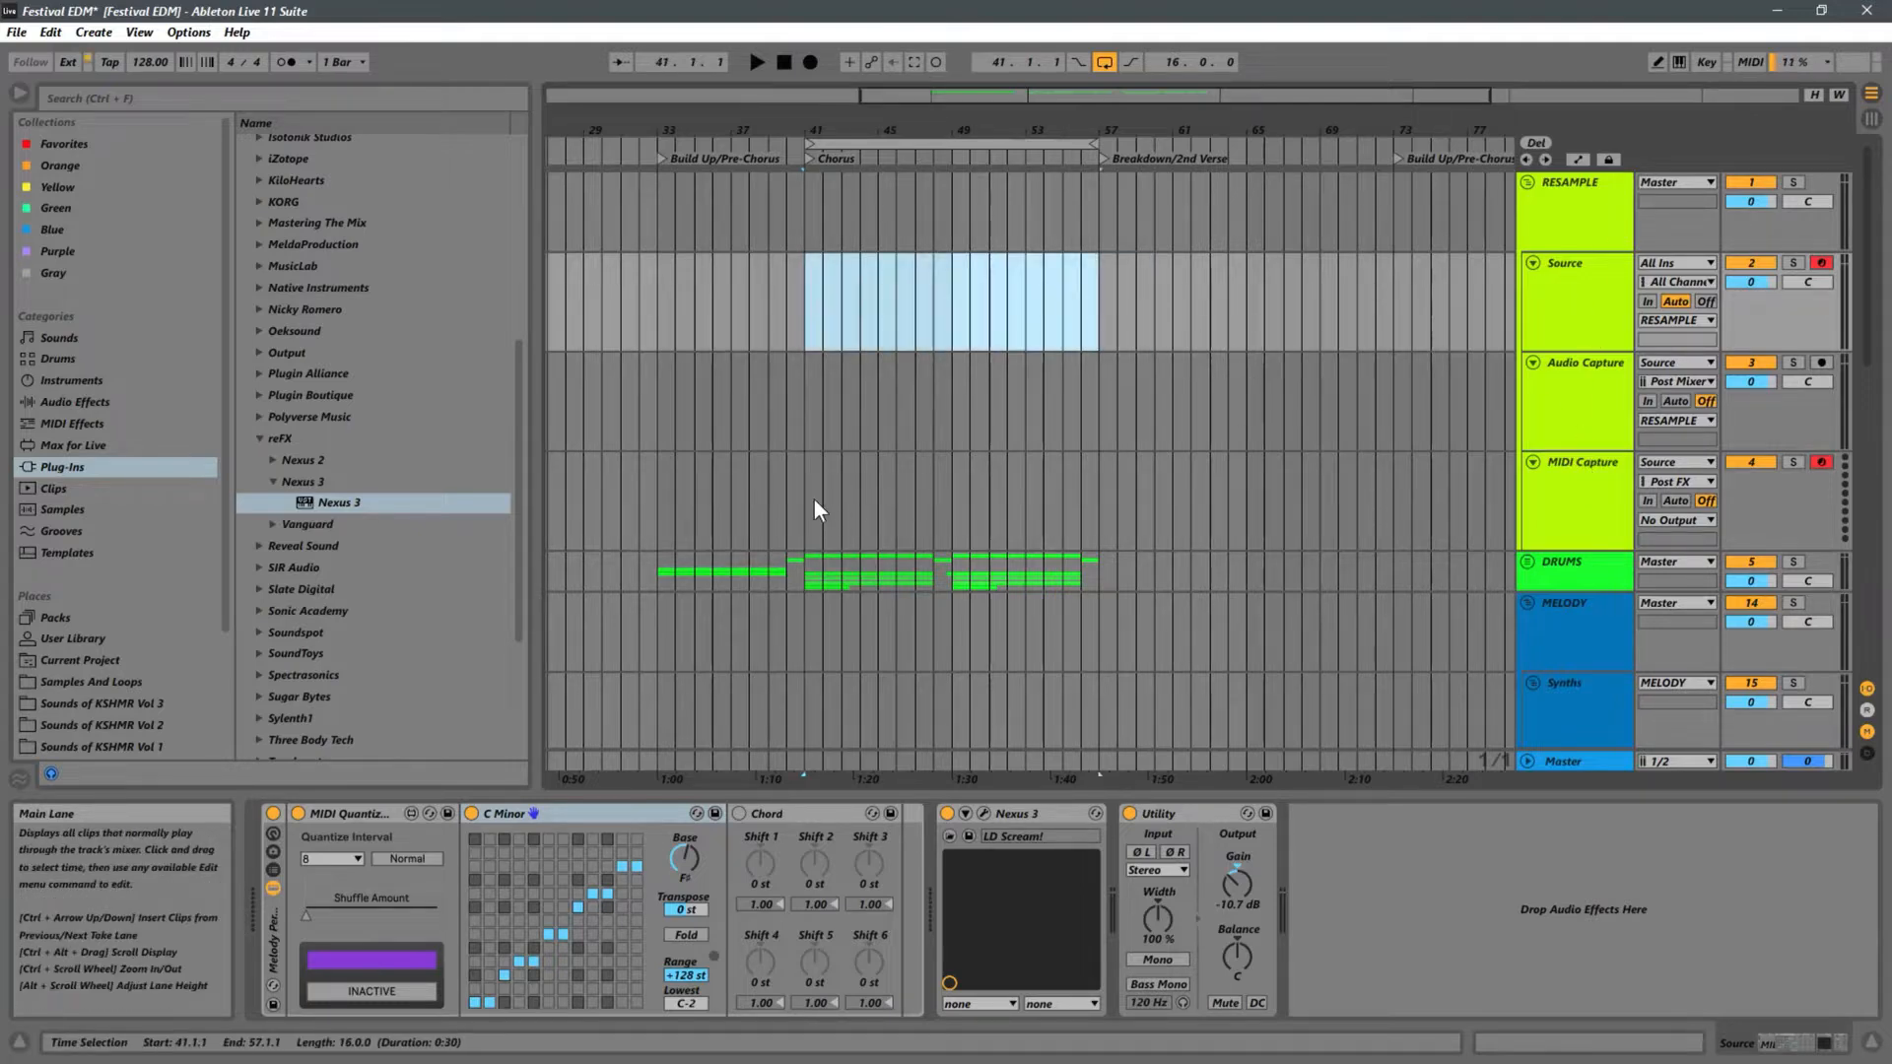
left_click_drag(813, 499, 1080, 491)
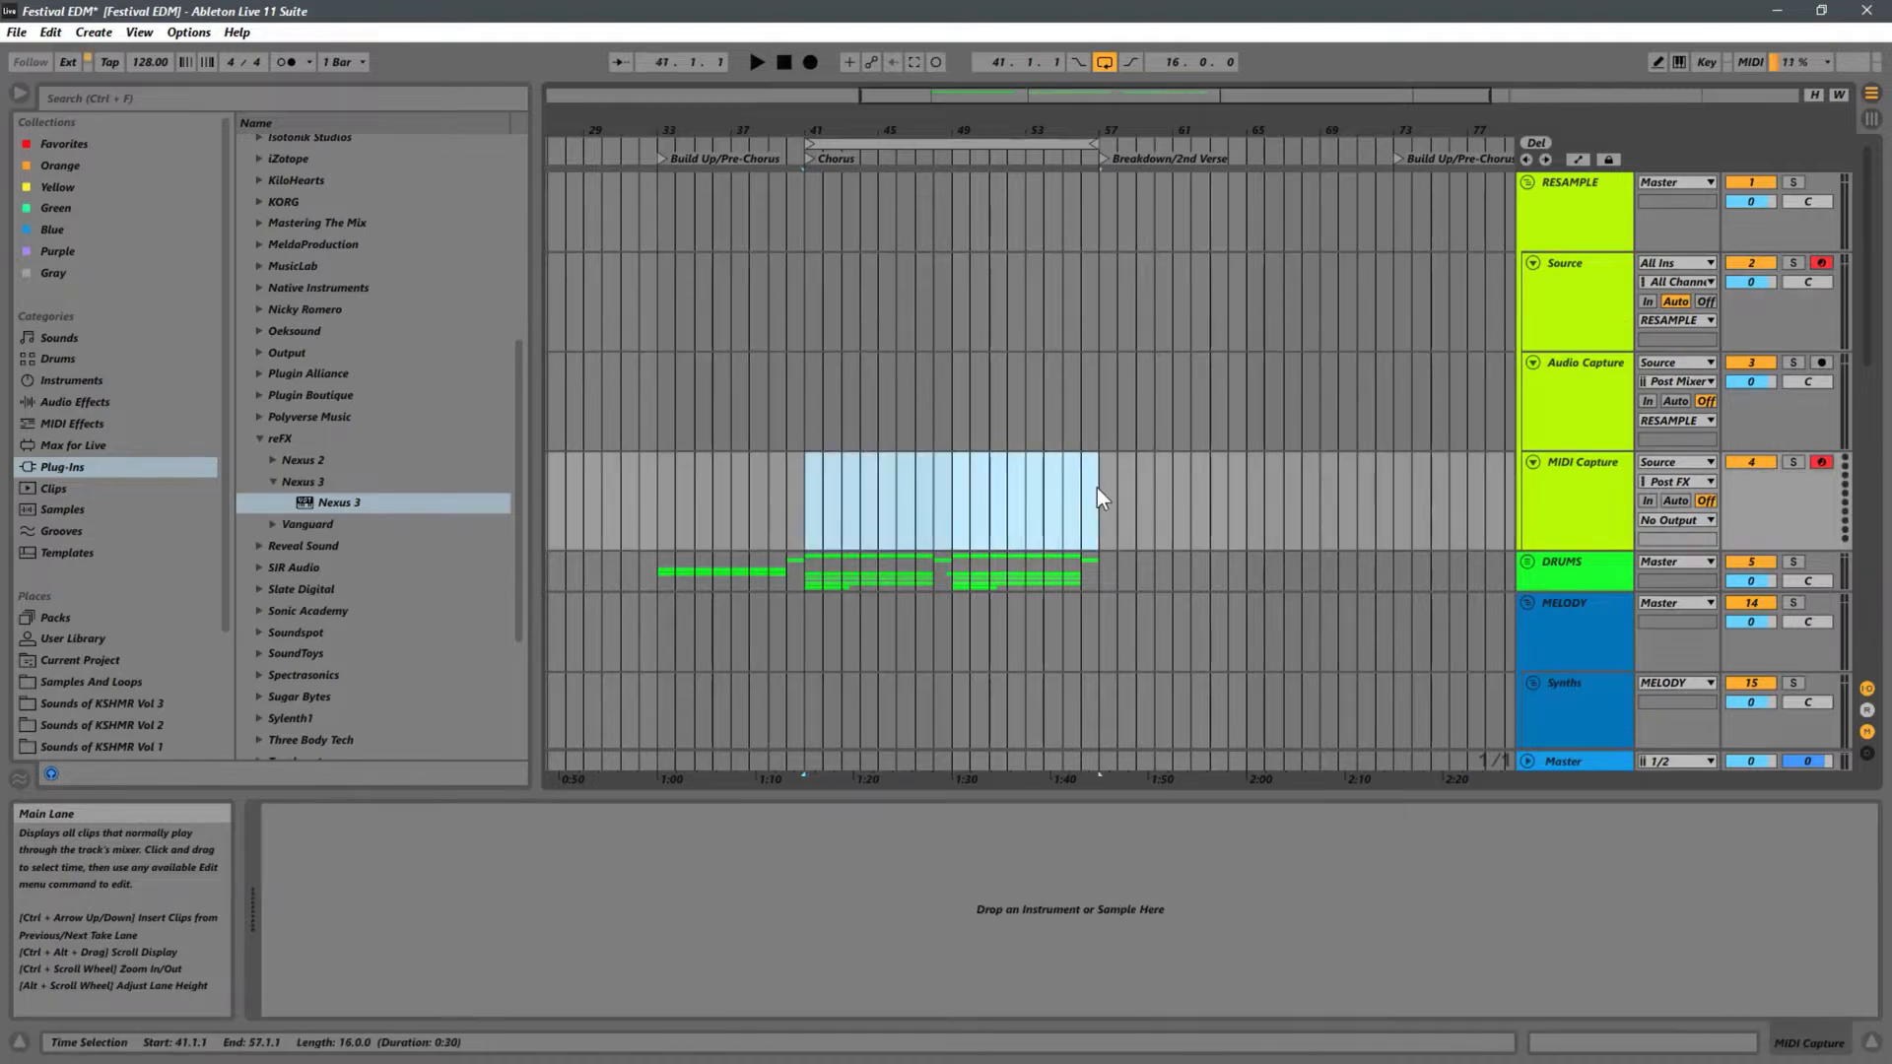
left_click(790, 229)
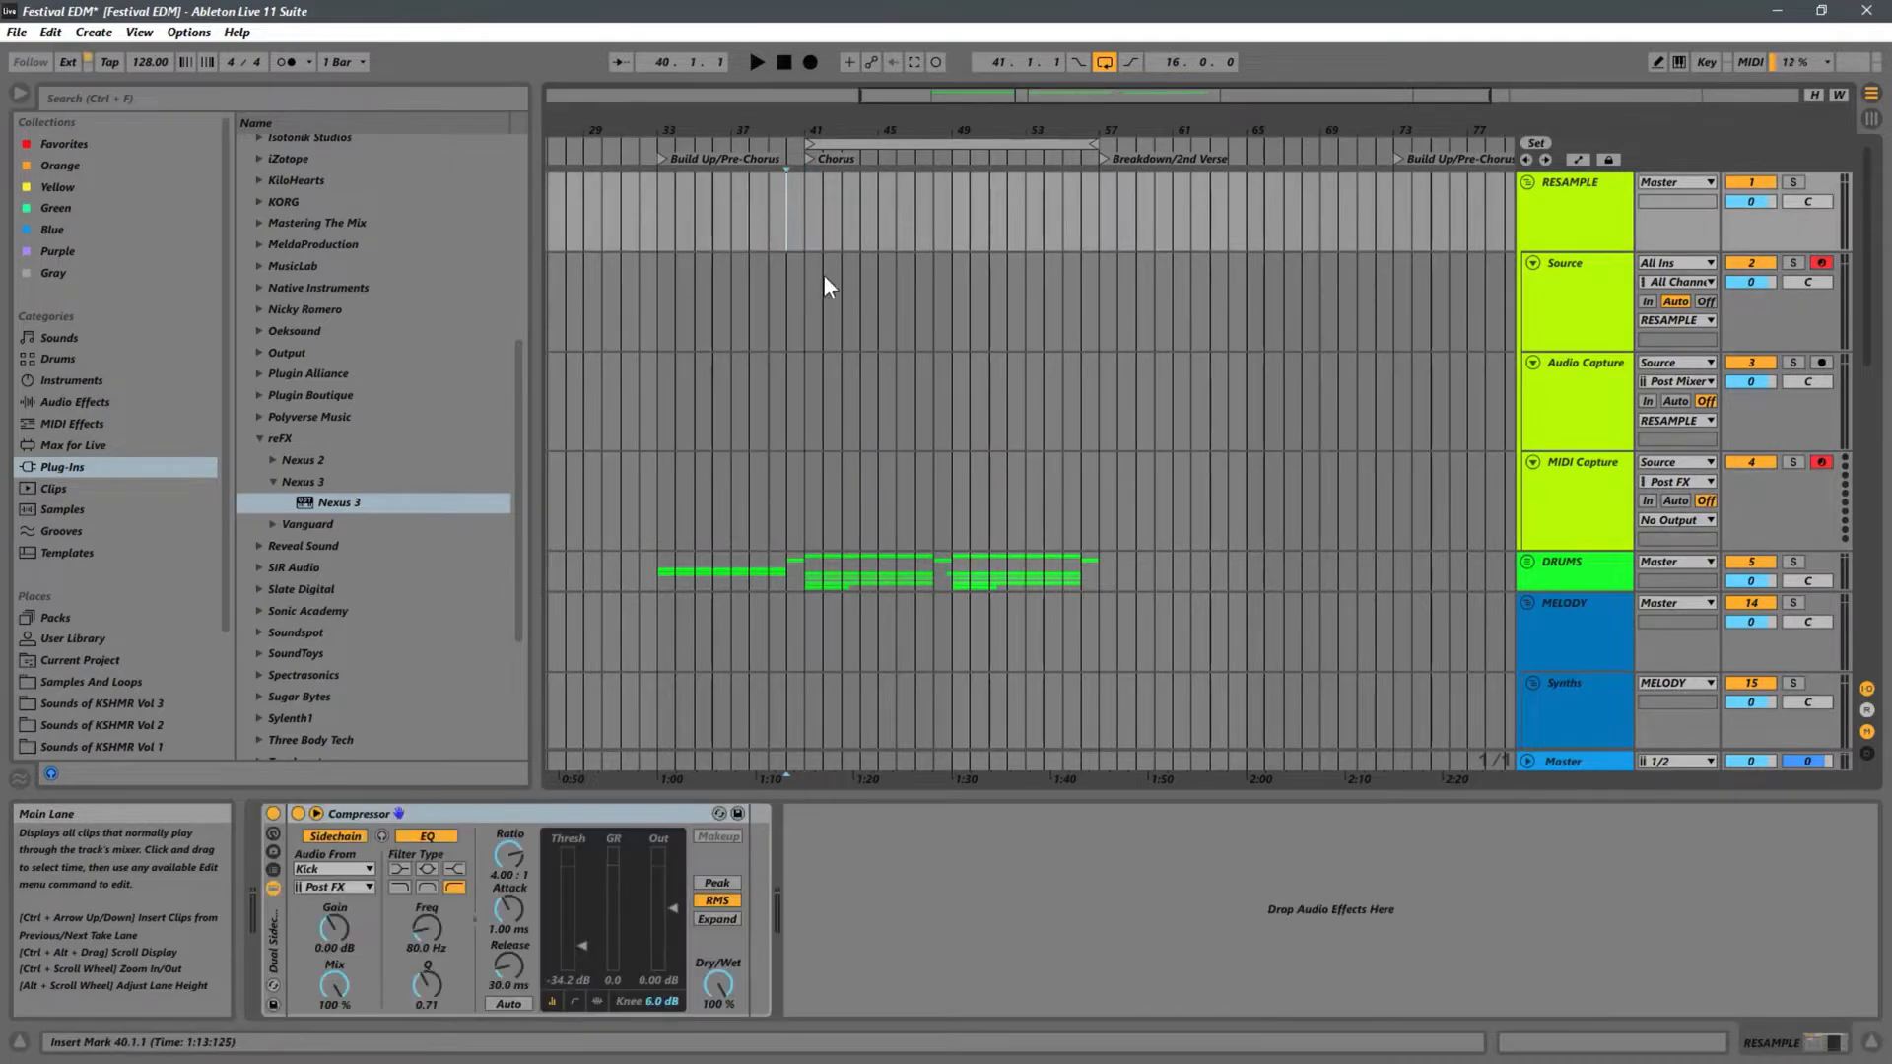
key("Down")
left_click(800, 294)
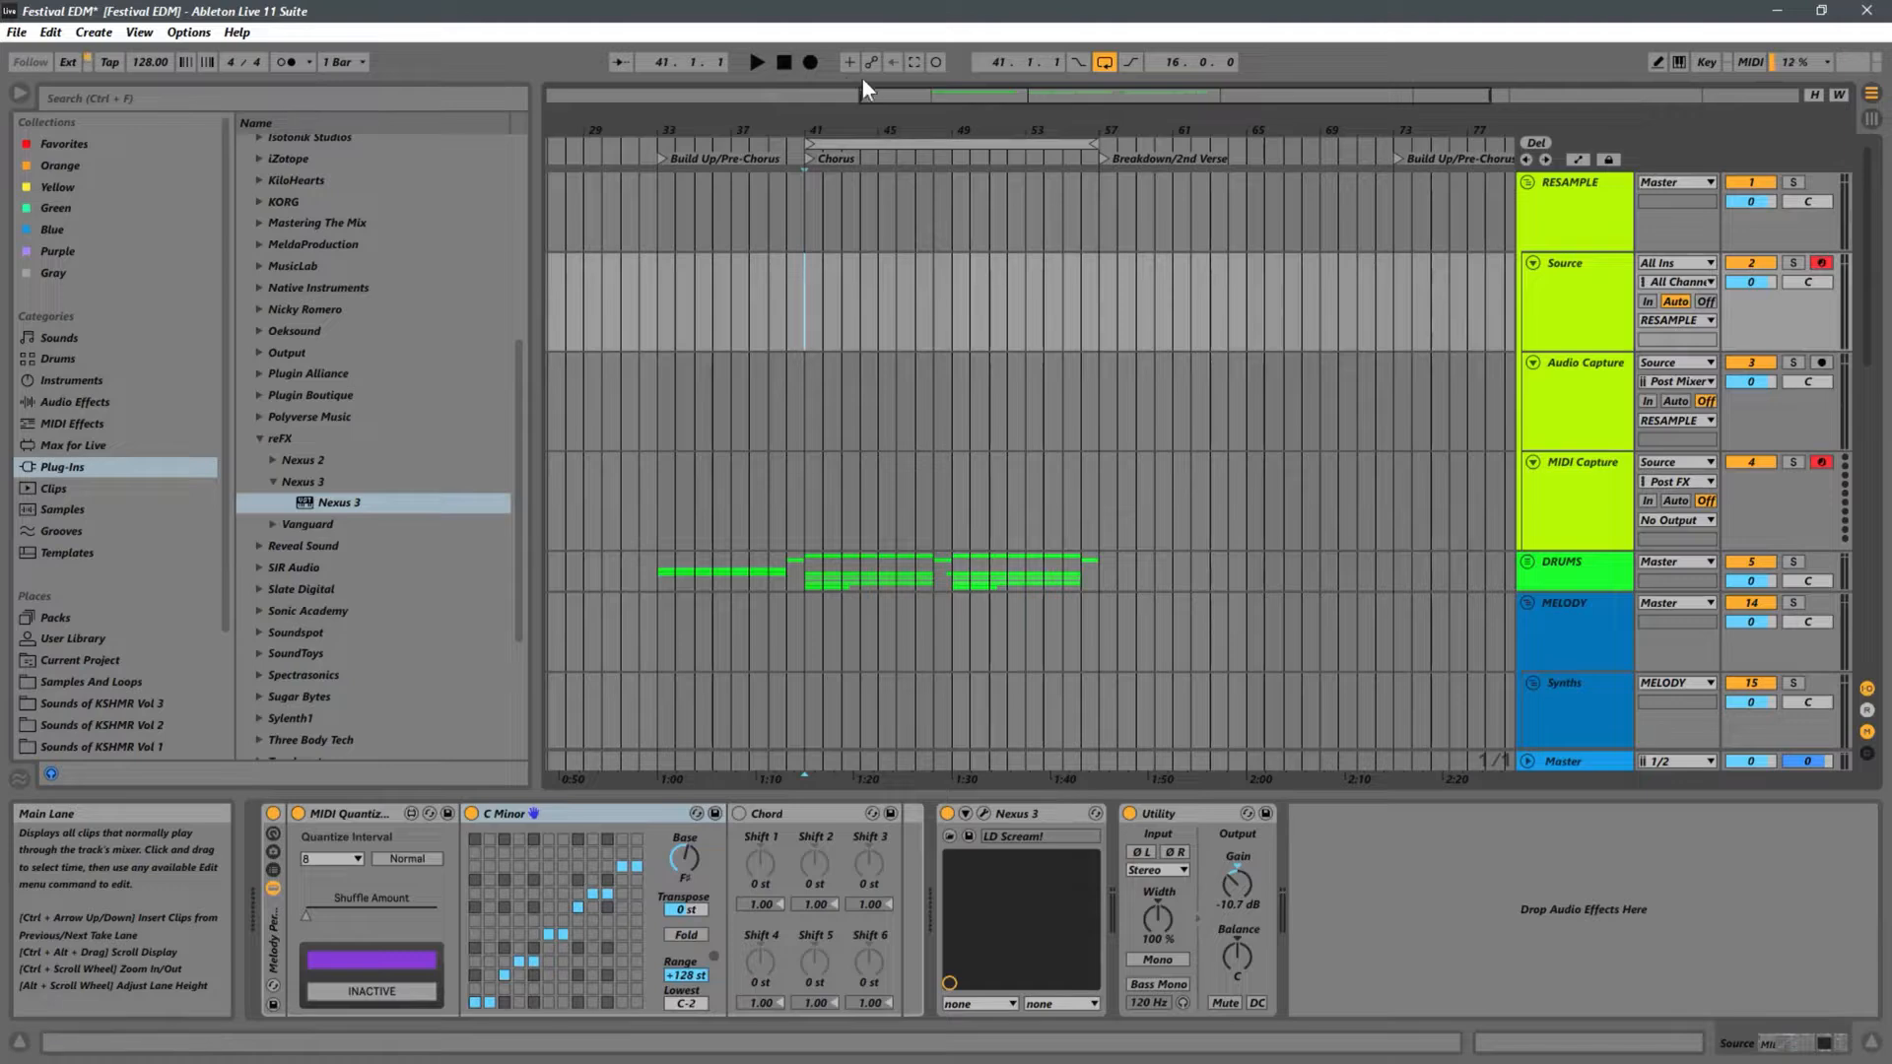
left_click(809, 65)
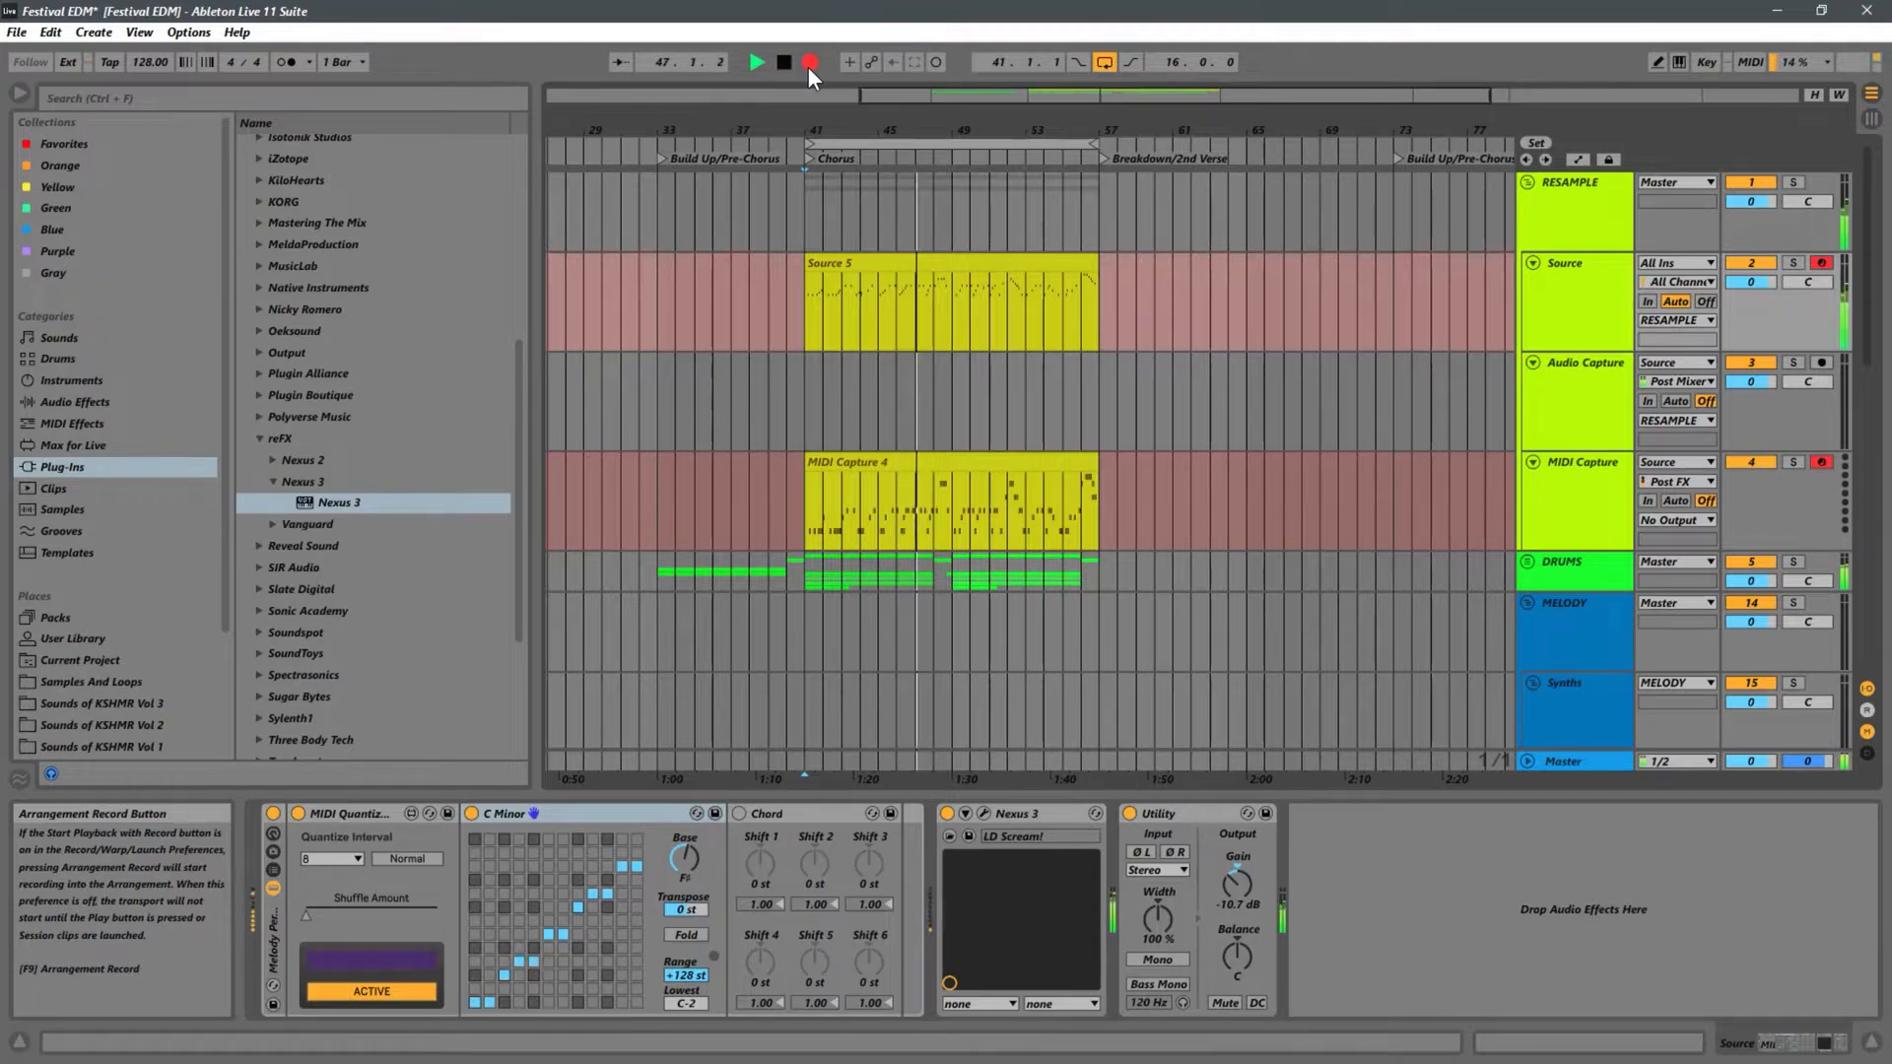
key("space")
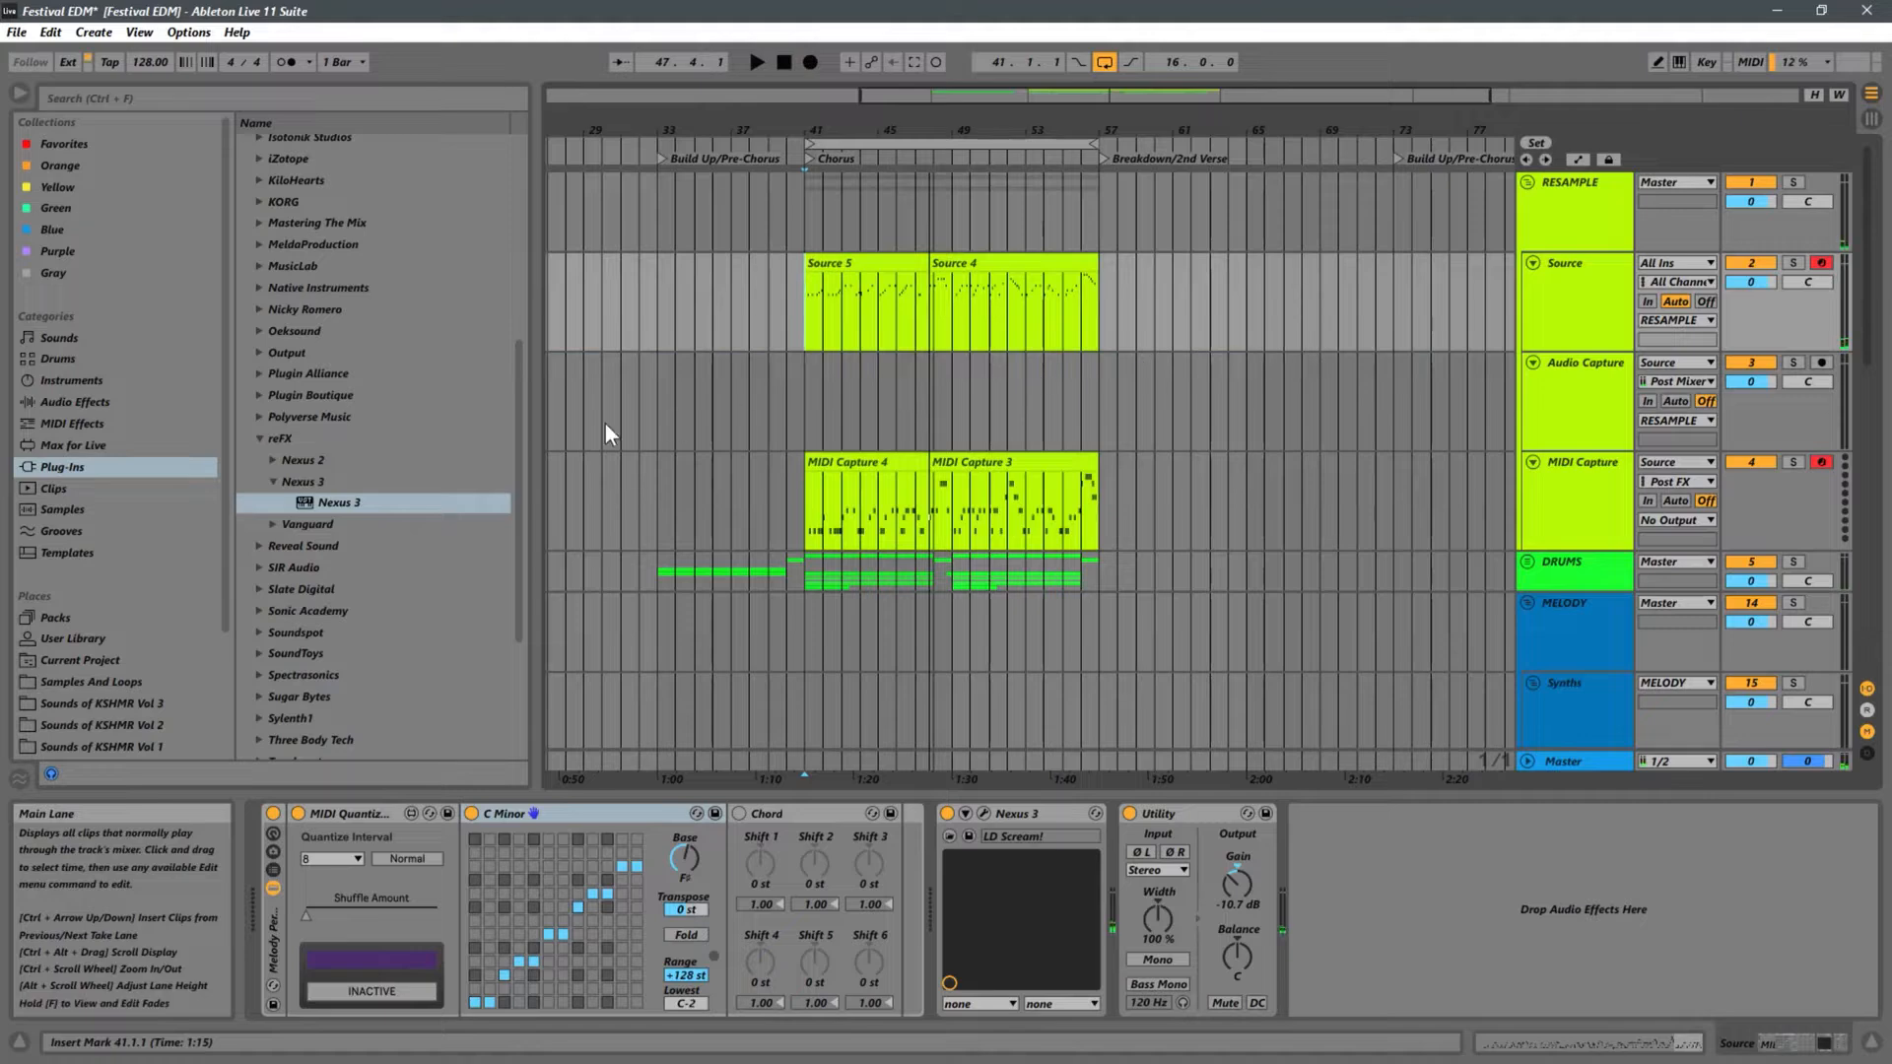
- Deactivate the MIDI quantizer, the C Minor scale device and the melody performance rack on the Source track
left_click(331, 814)
left_click(594, 812)
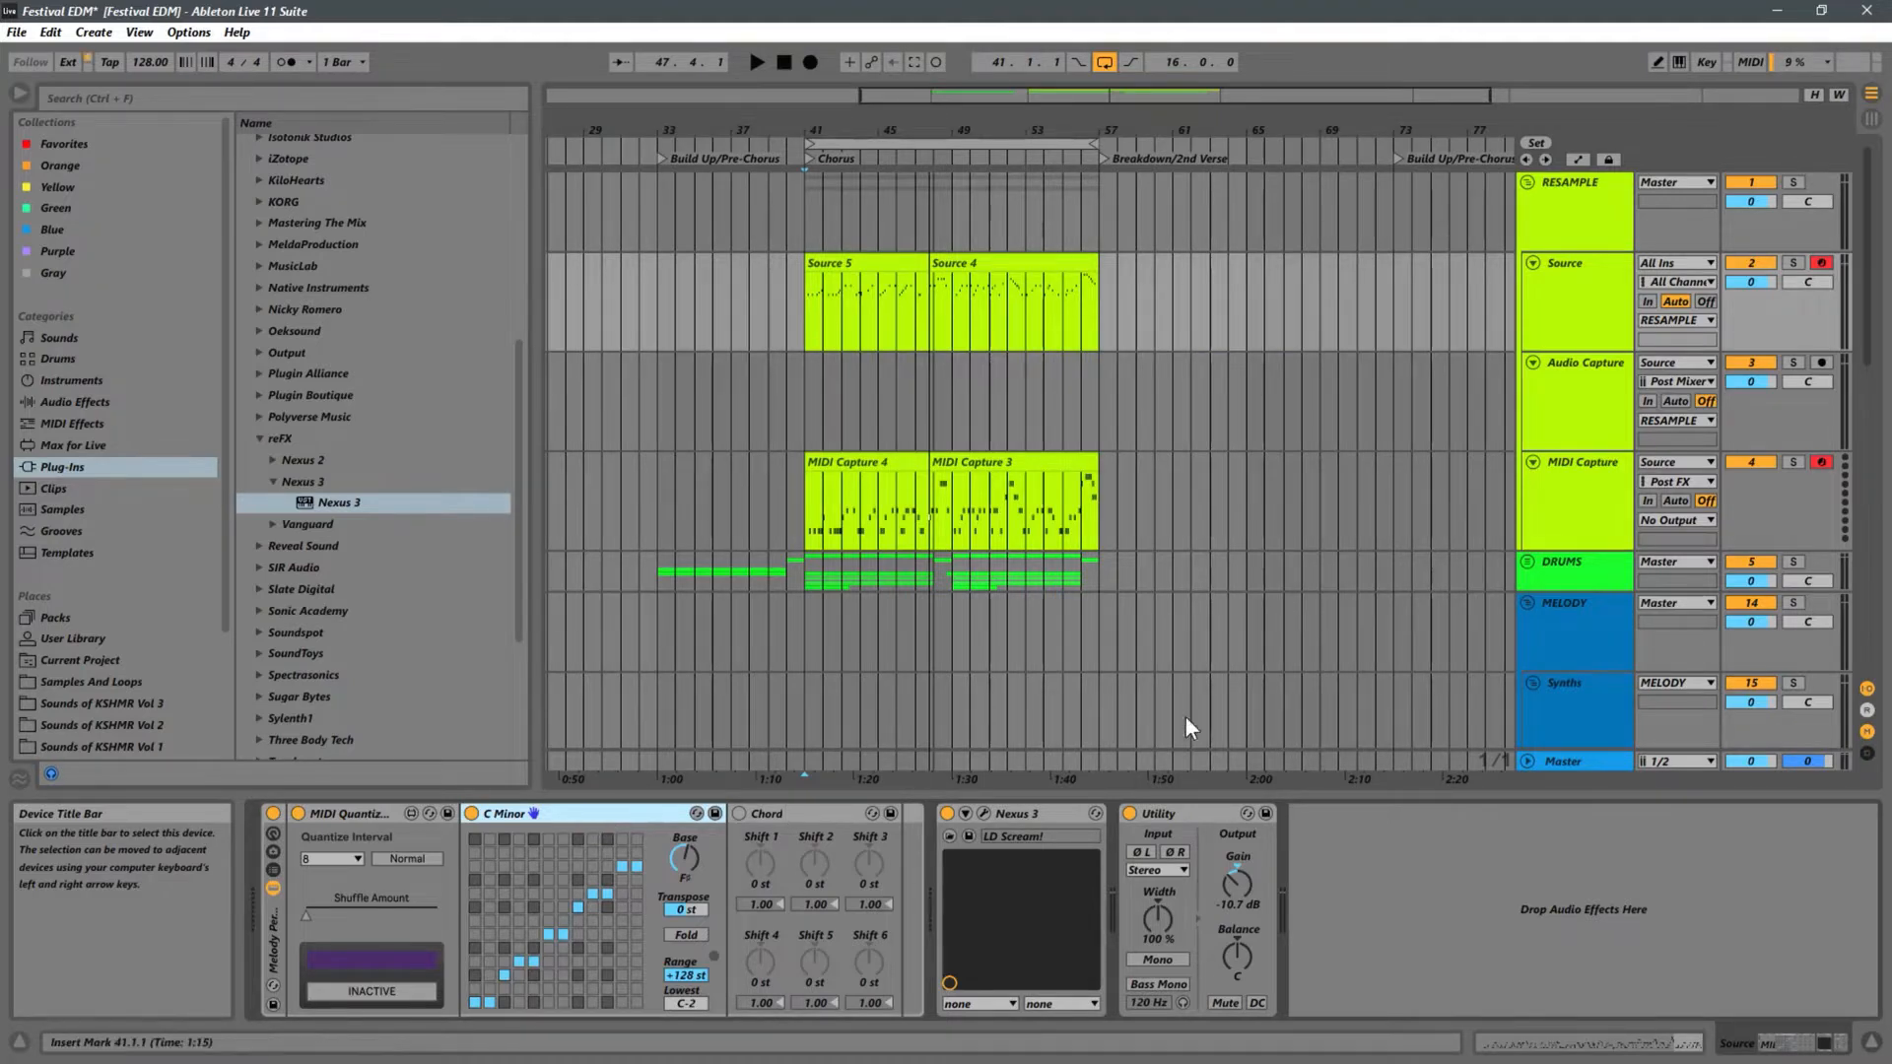
left_click(327, 812)
left_click(552, 809)
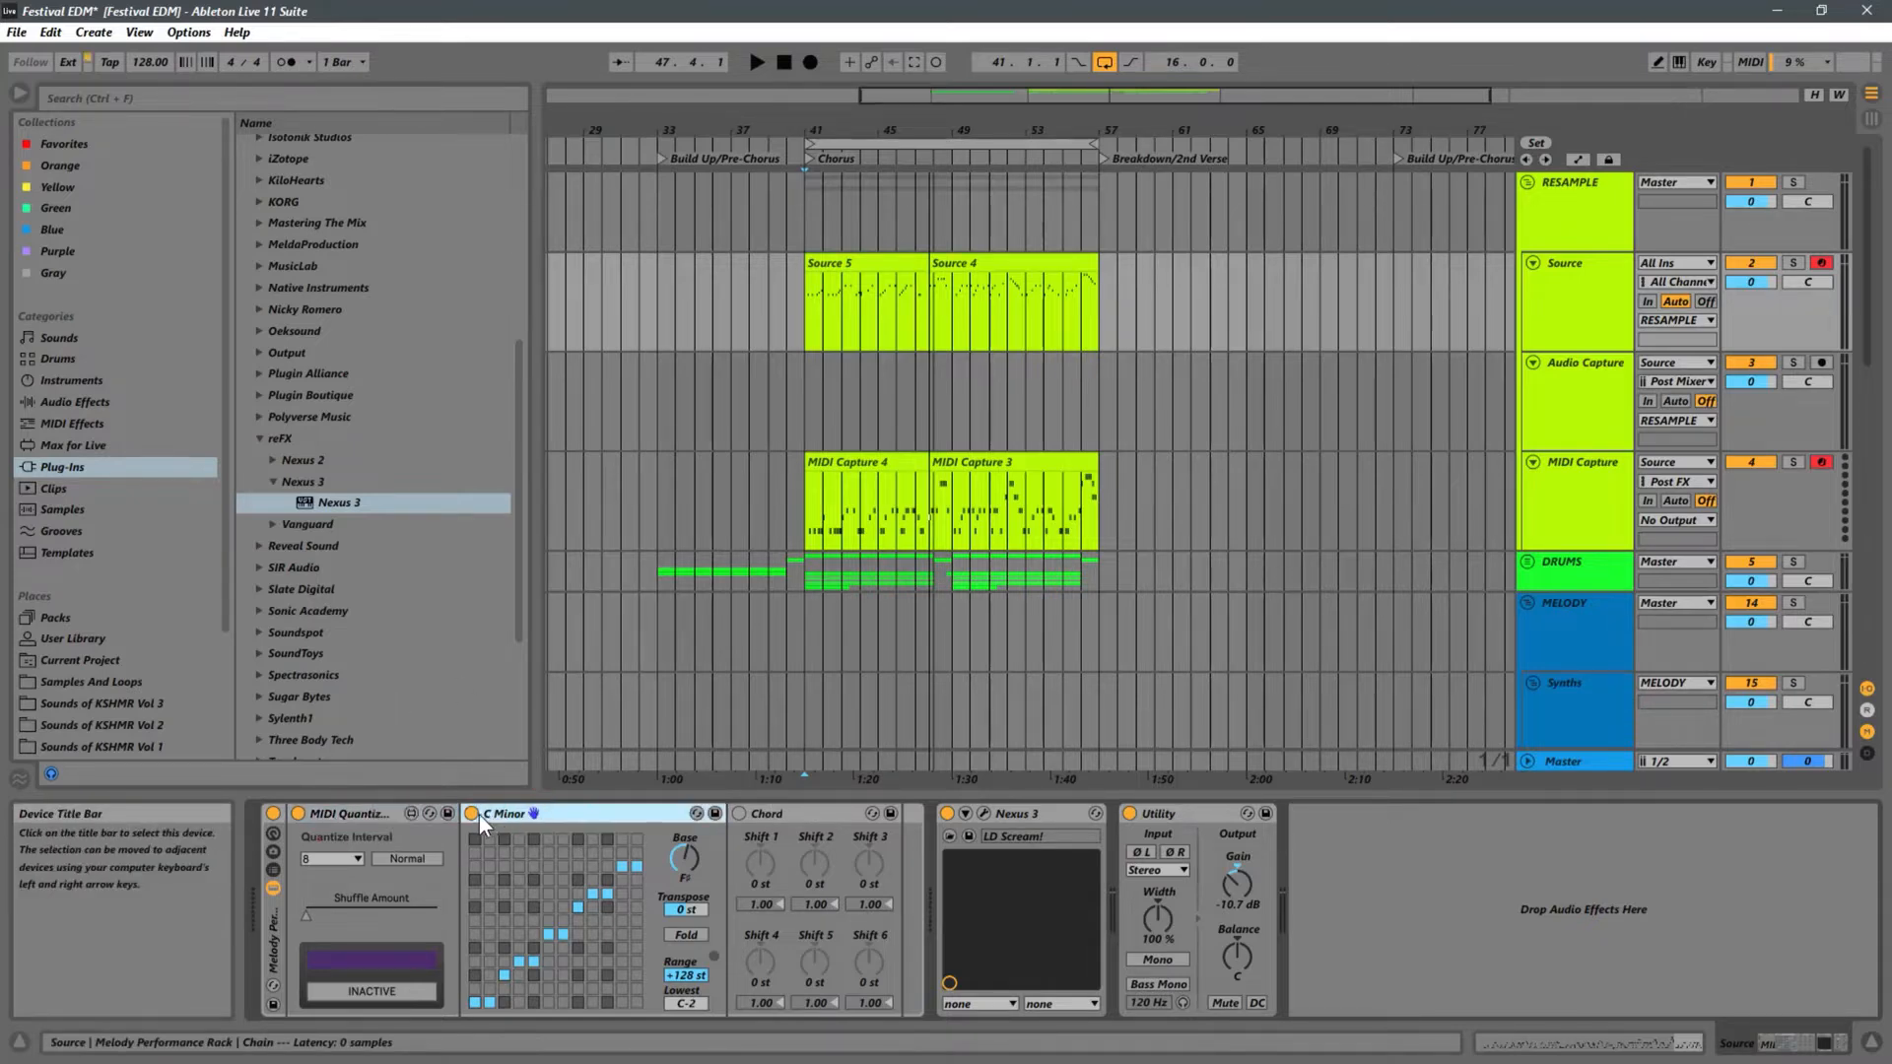
left_click(475, 814)
left_click(298, 814)
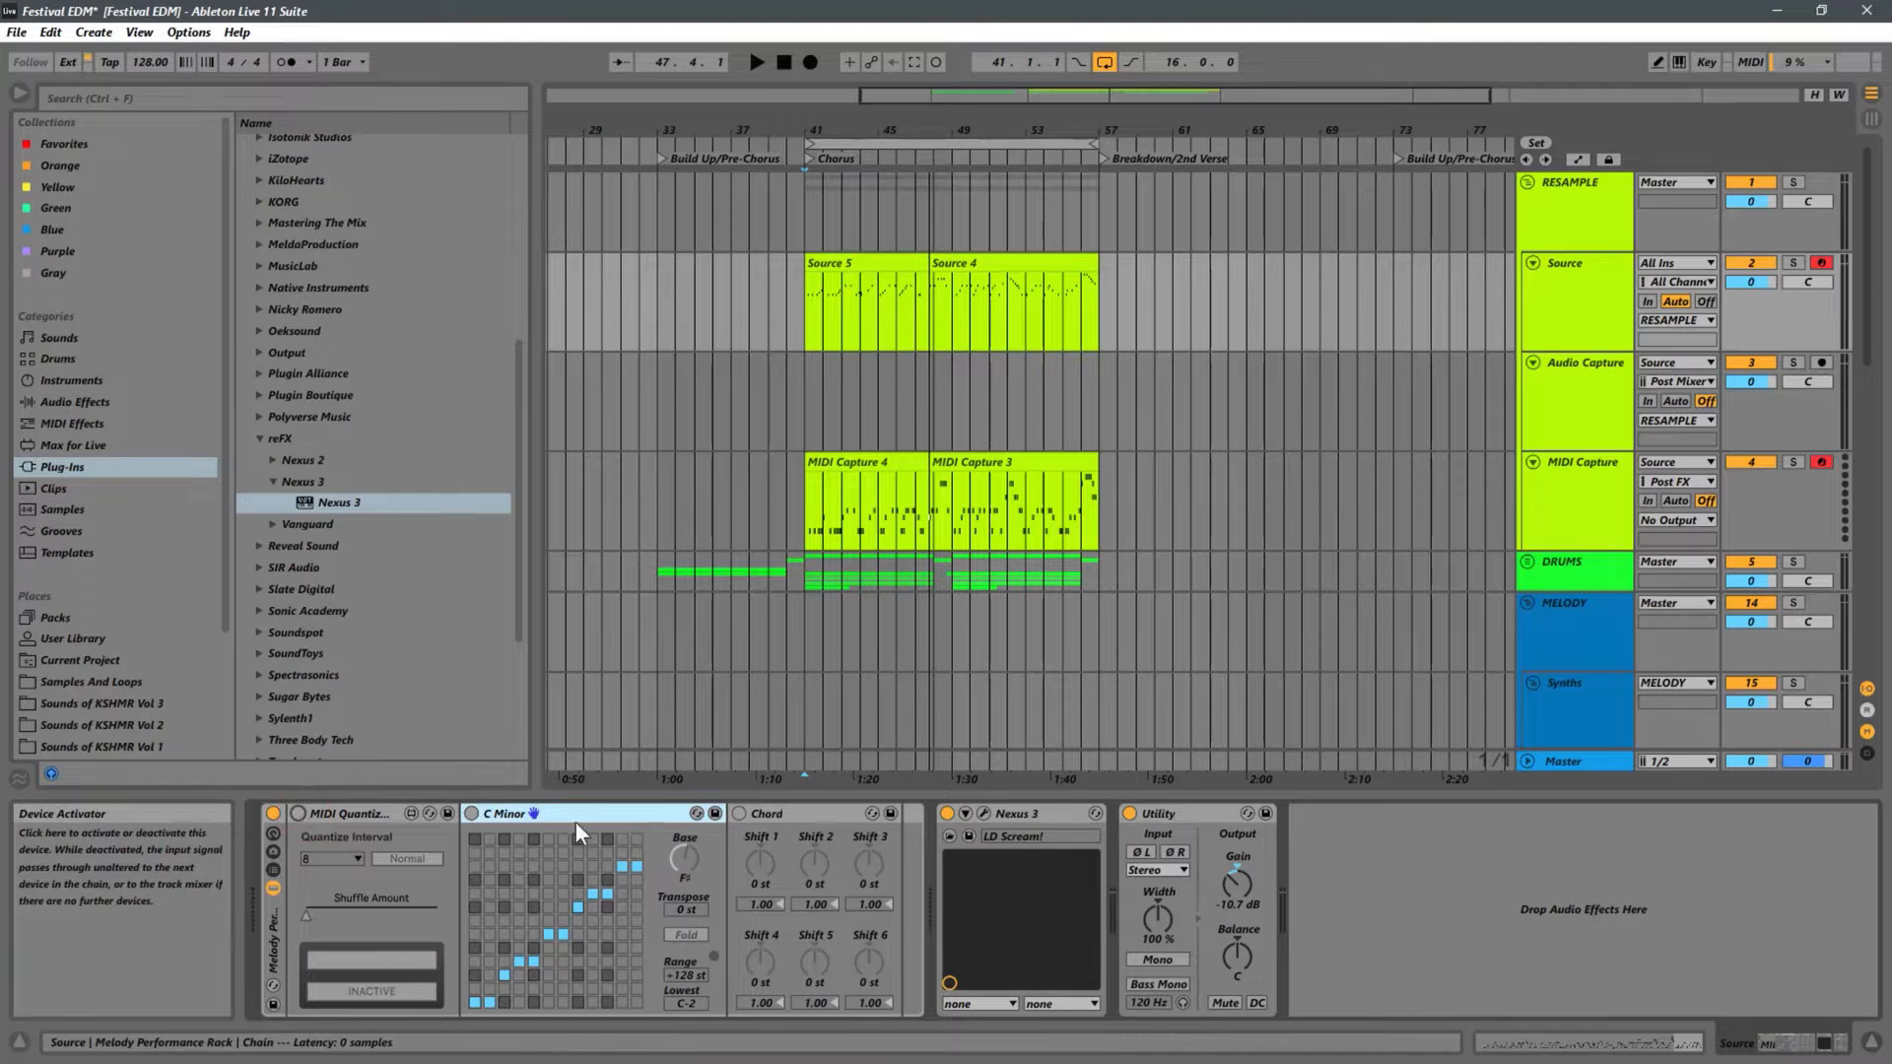
left_click(275, 813)
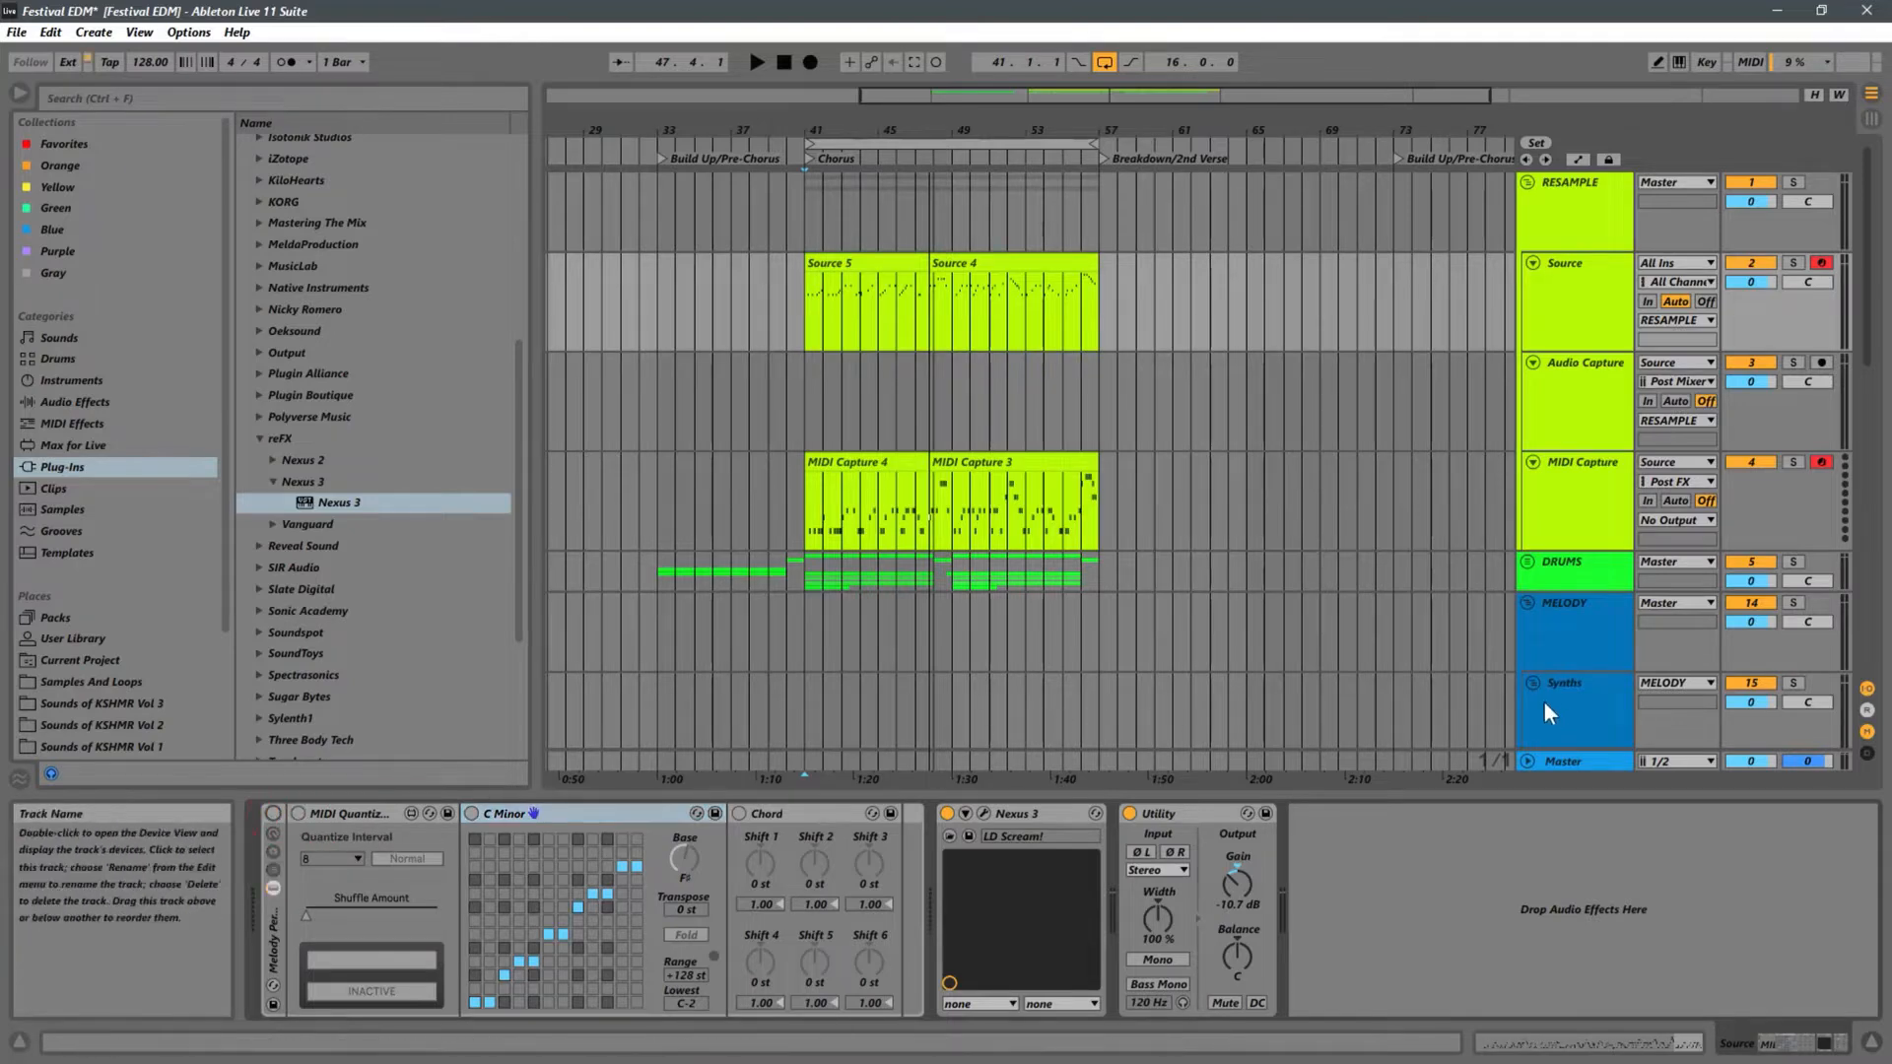
- Move the MIDI Capture 3 clip up onto the Source track at the same position, replacing the Source 4 clip
left_click(1061, 490)
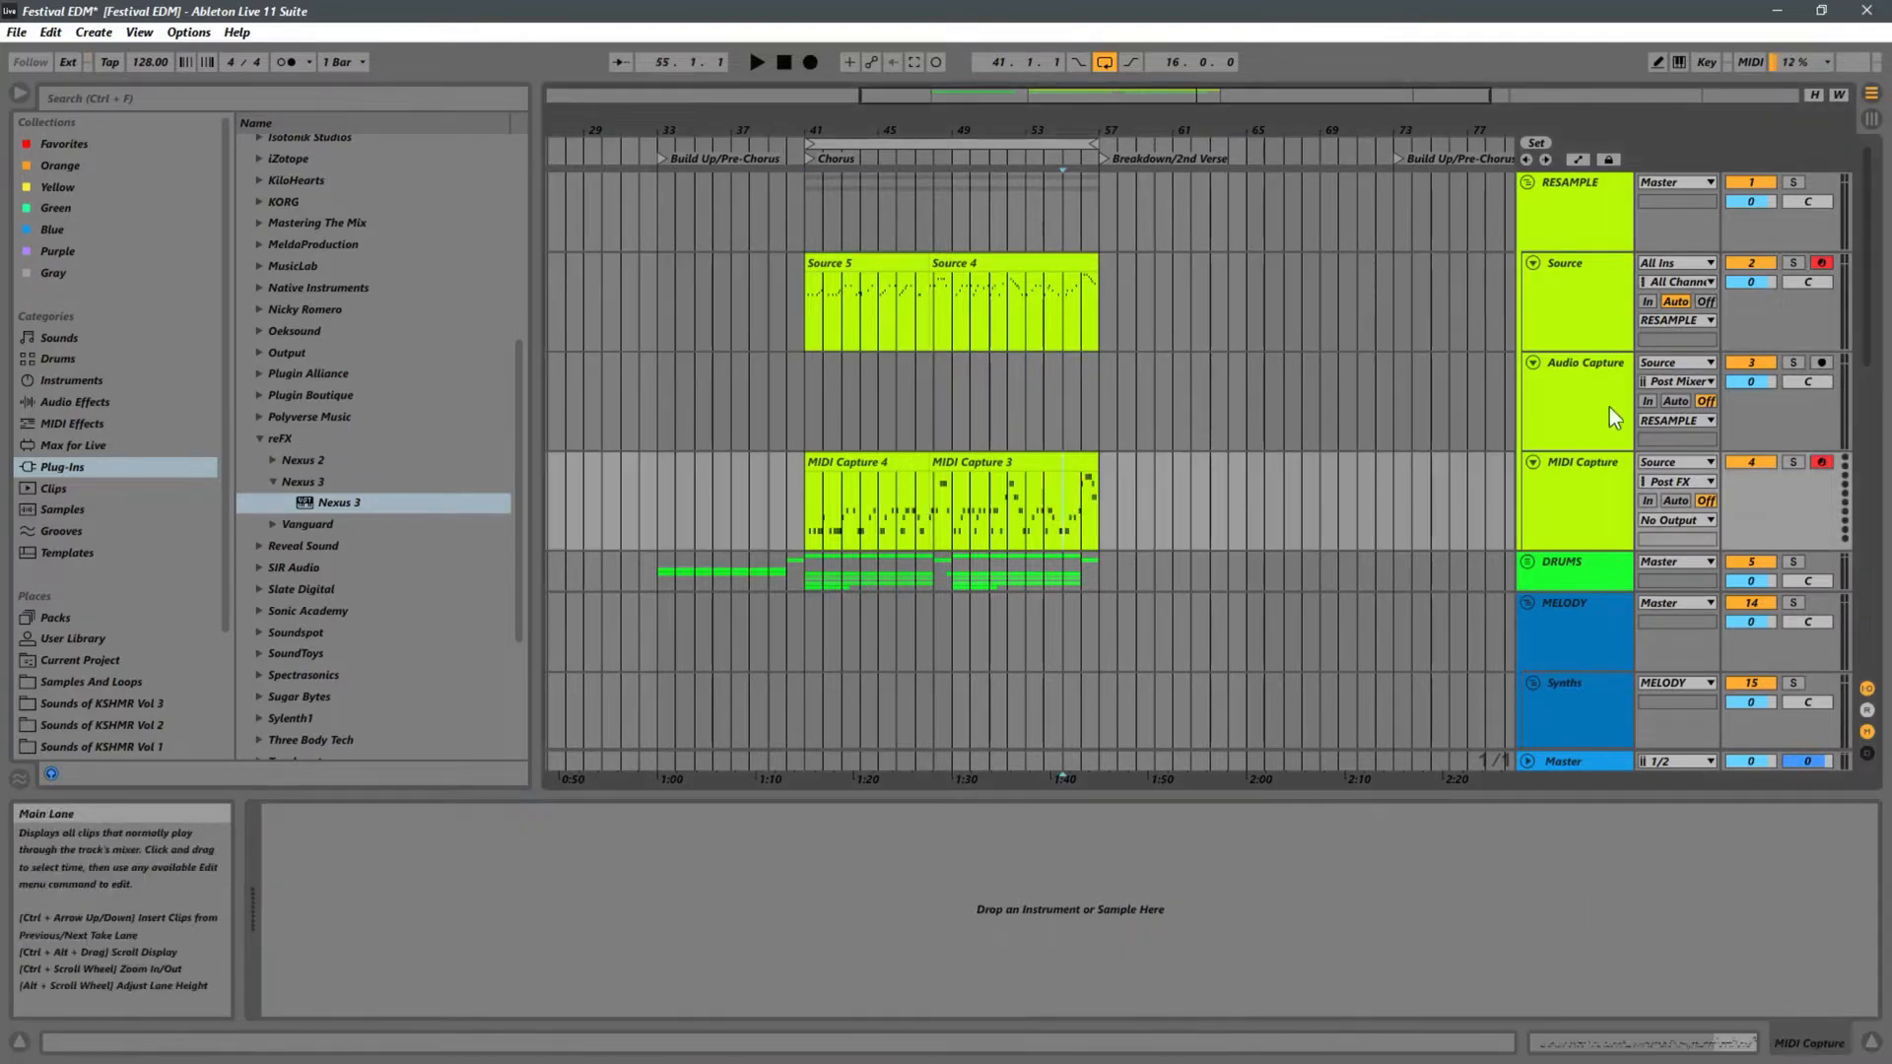
left_click(1038, 460)
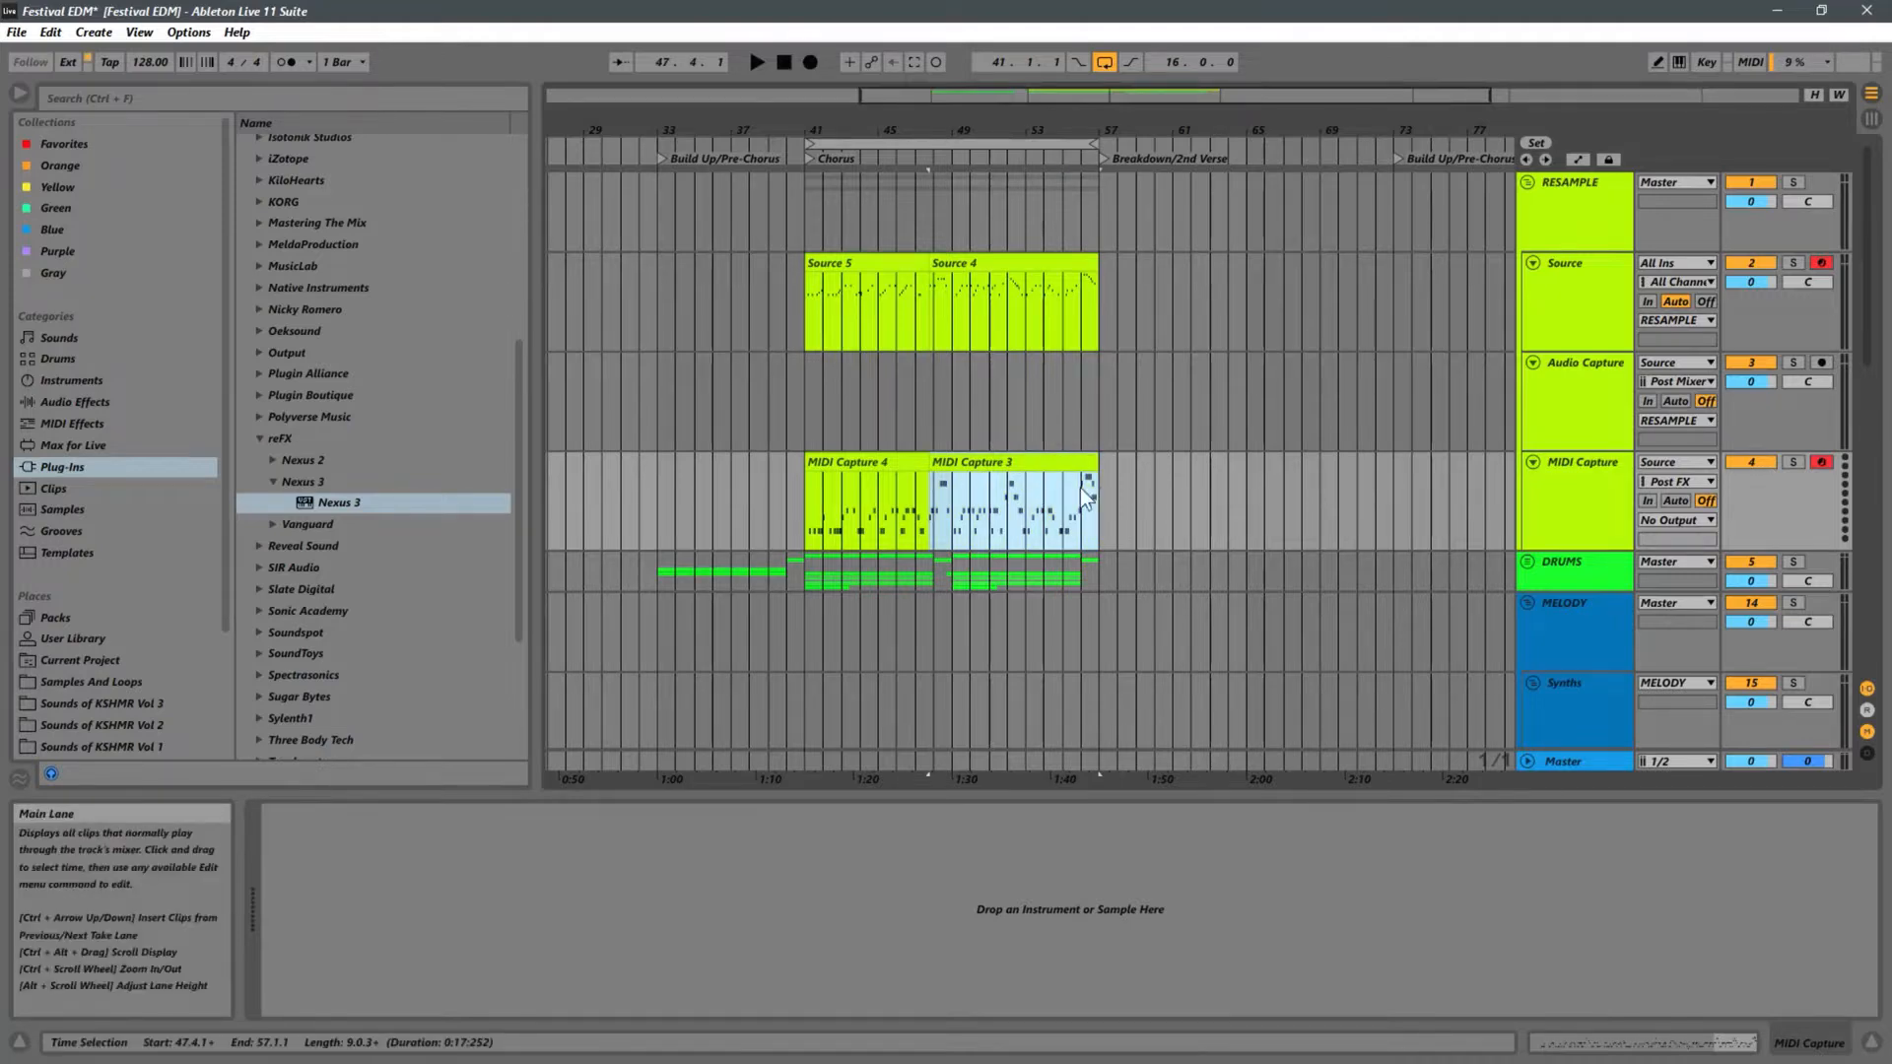
left_click(935, 505)
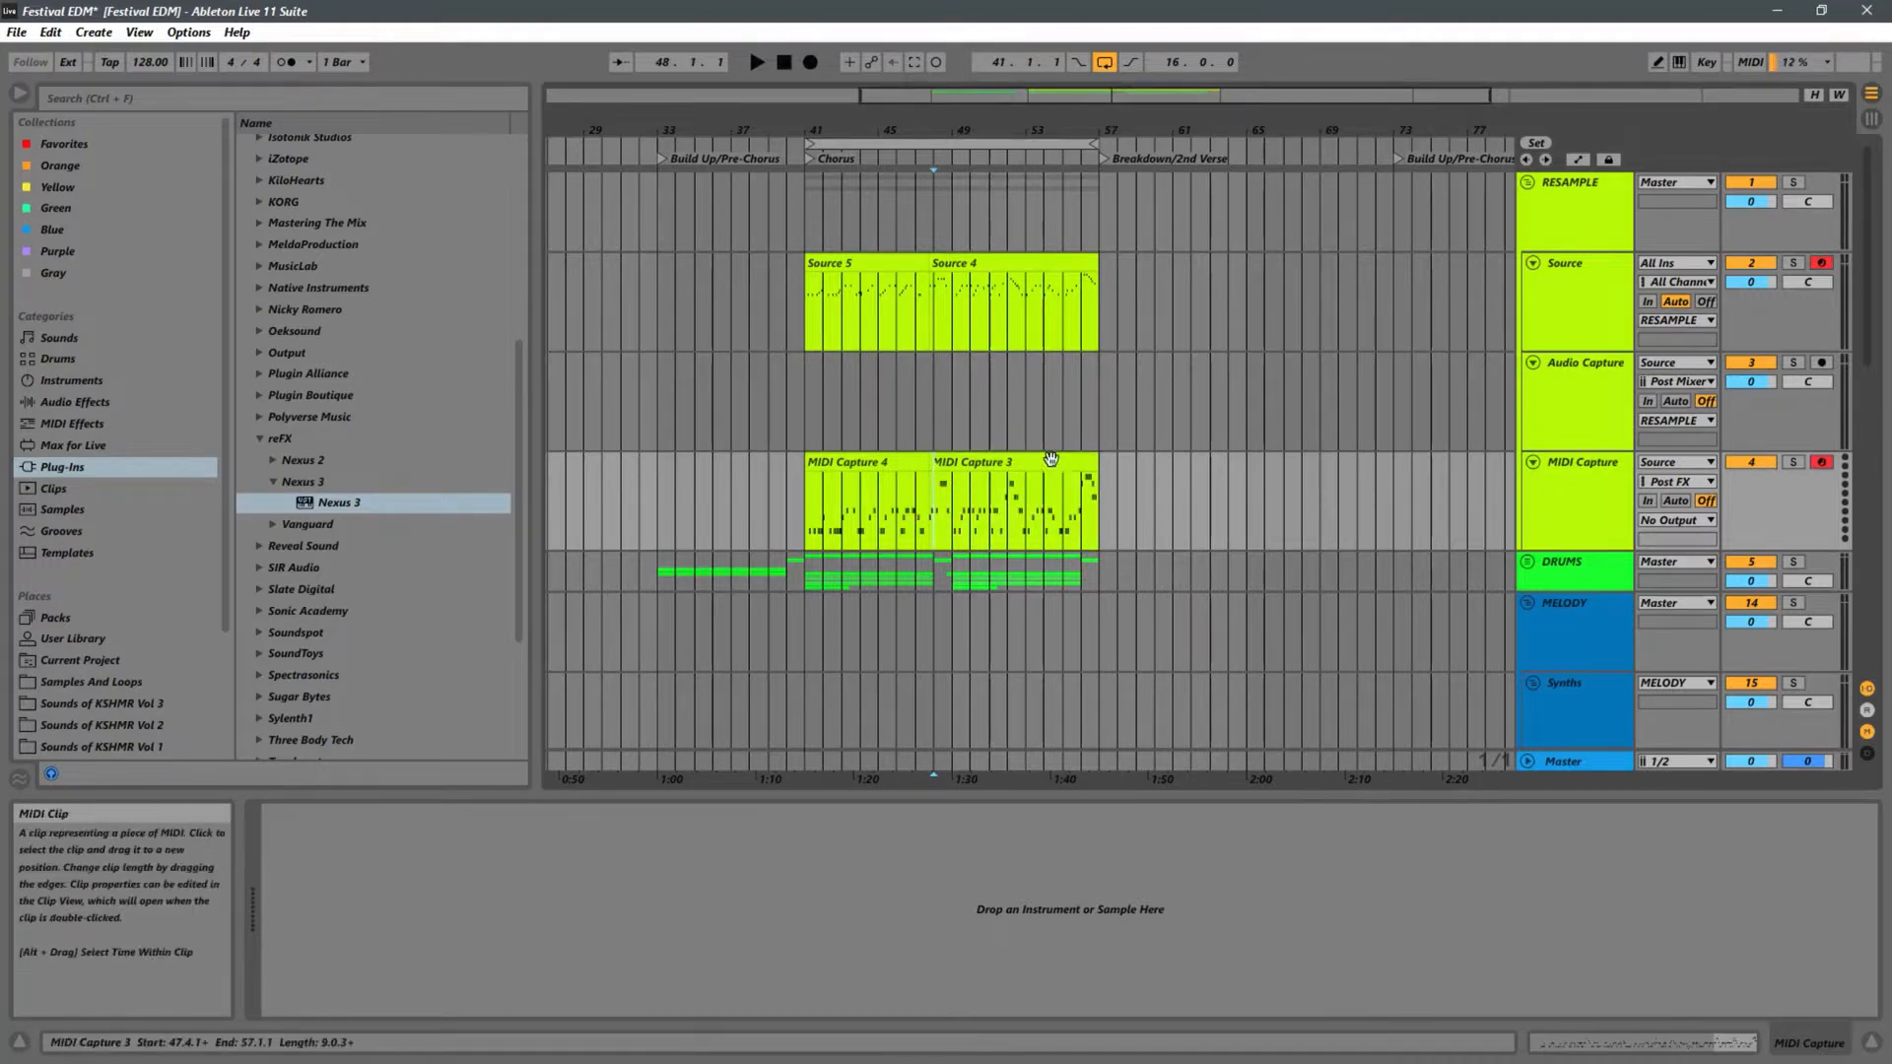
left_click_drag(1050, 459, 1045, 323)
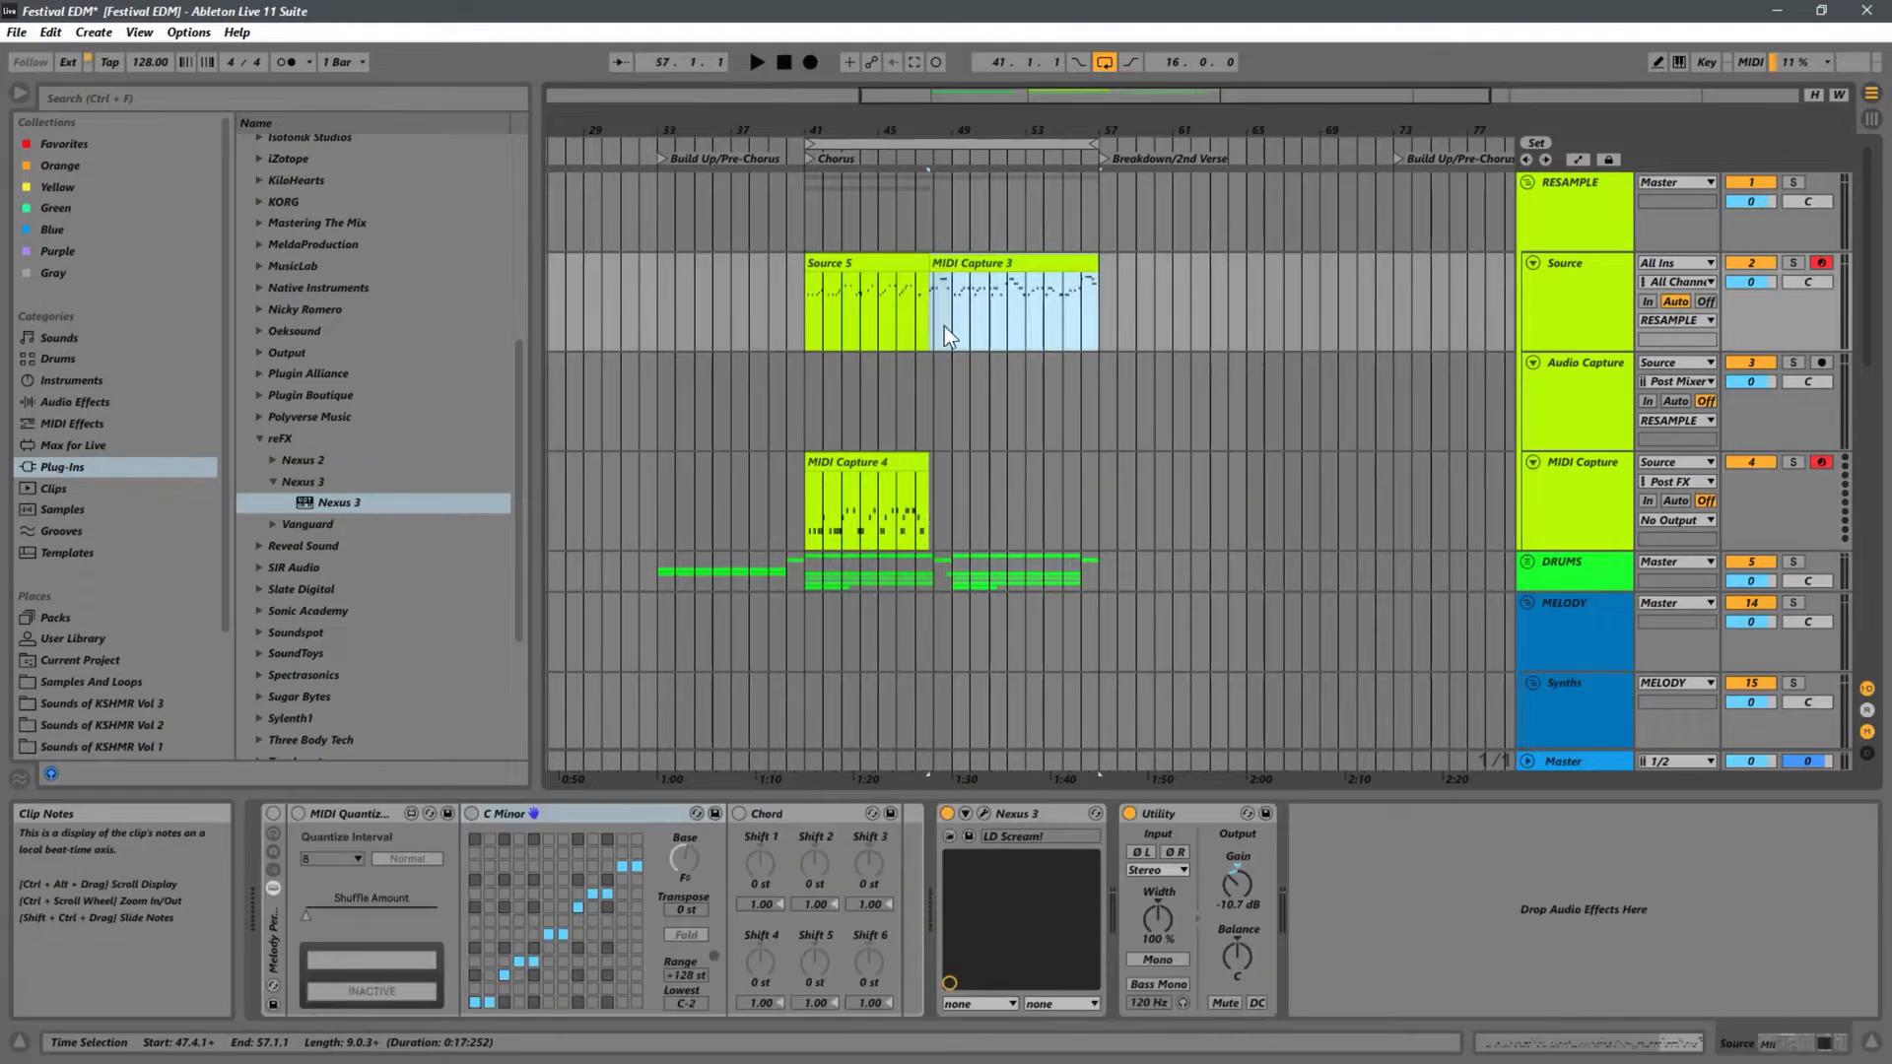
- Solo the Source track and listen to the captured clip from bar 48 on to find the best phrase
left_click(944, 327)
key("space")
left_click(1786, 264)
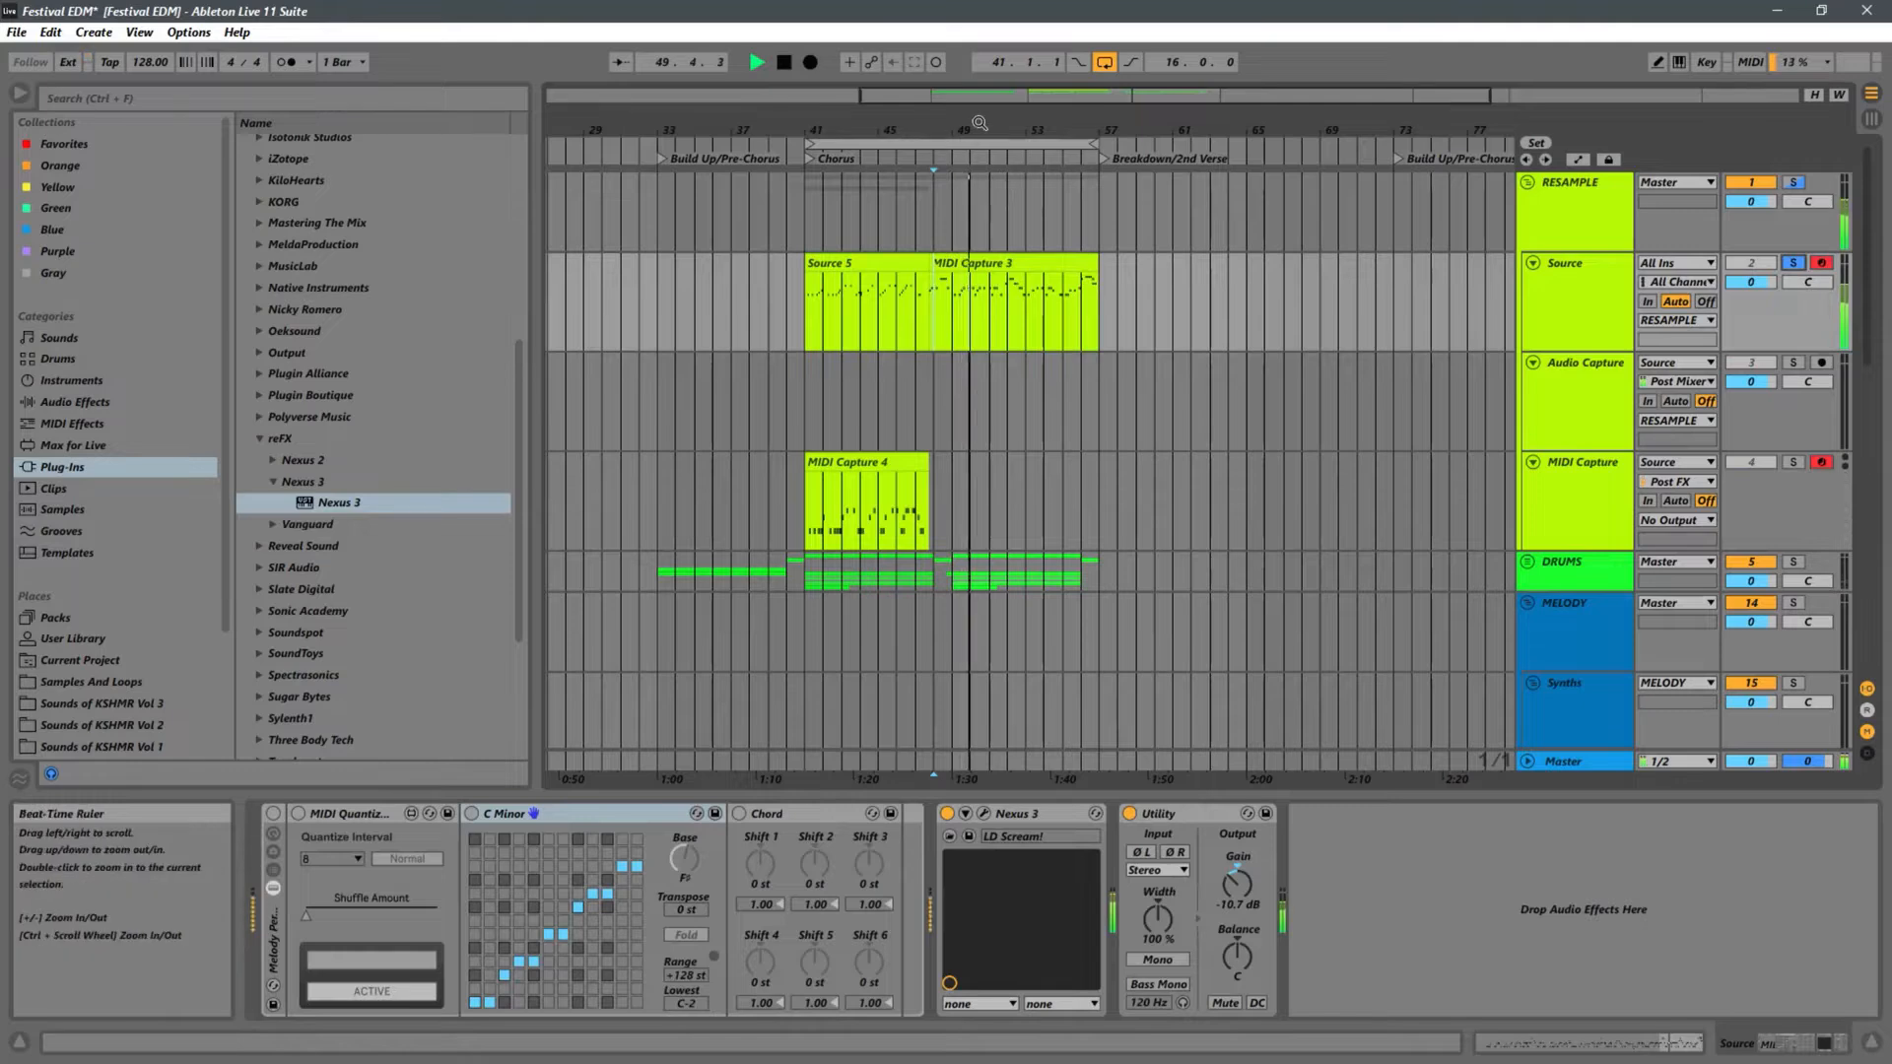
left_click_drag(997, 133, 1155, 406)
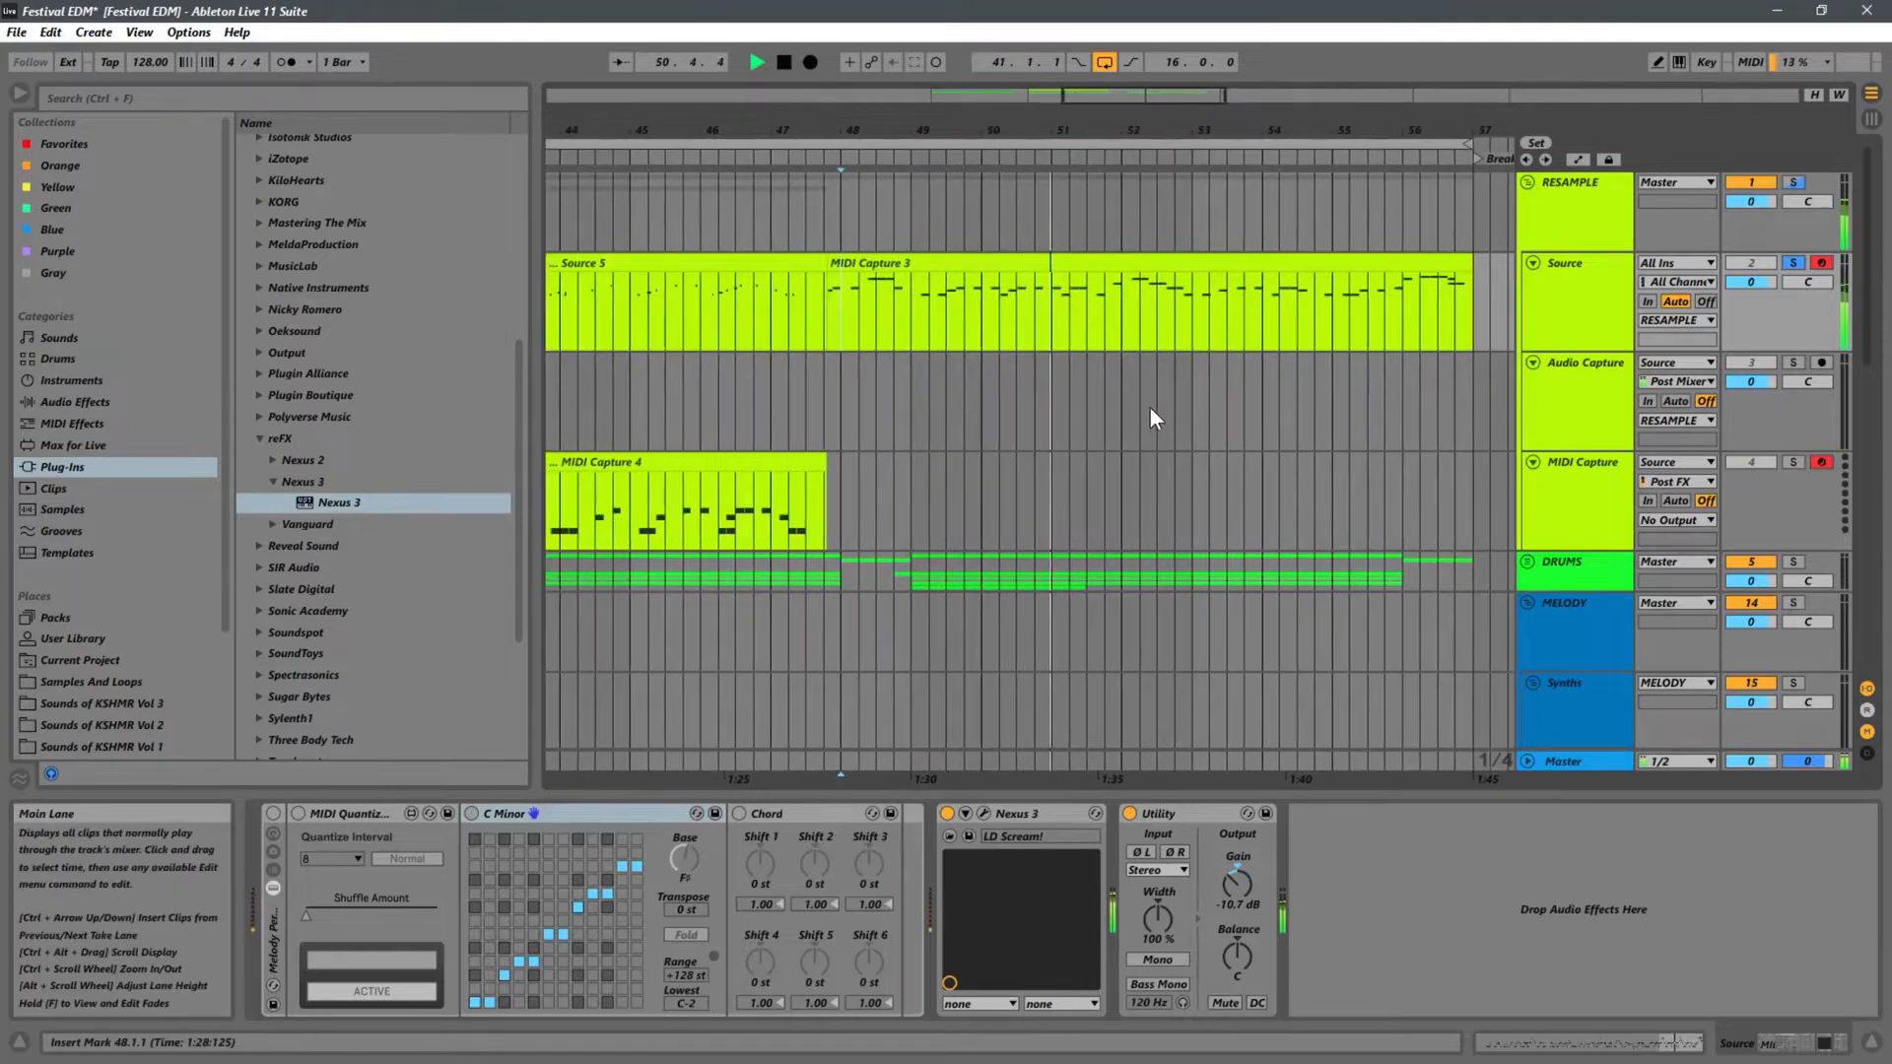
left_click(892, 330)
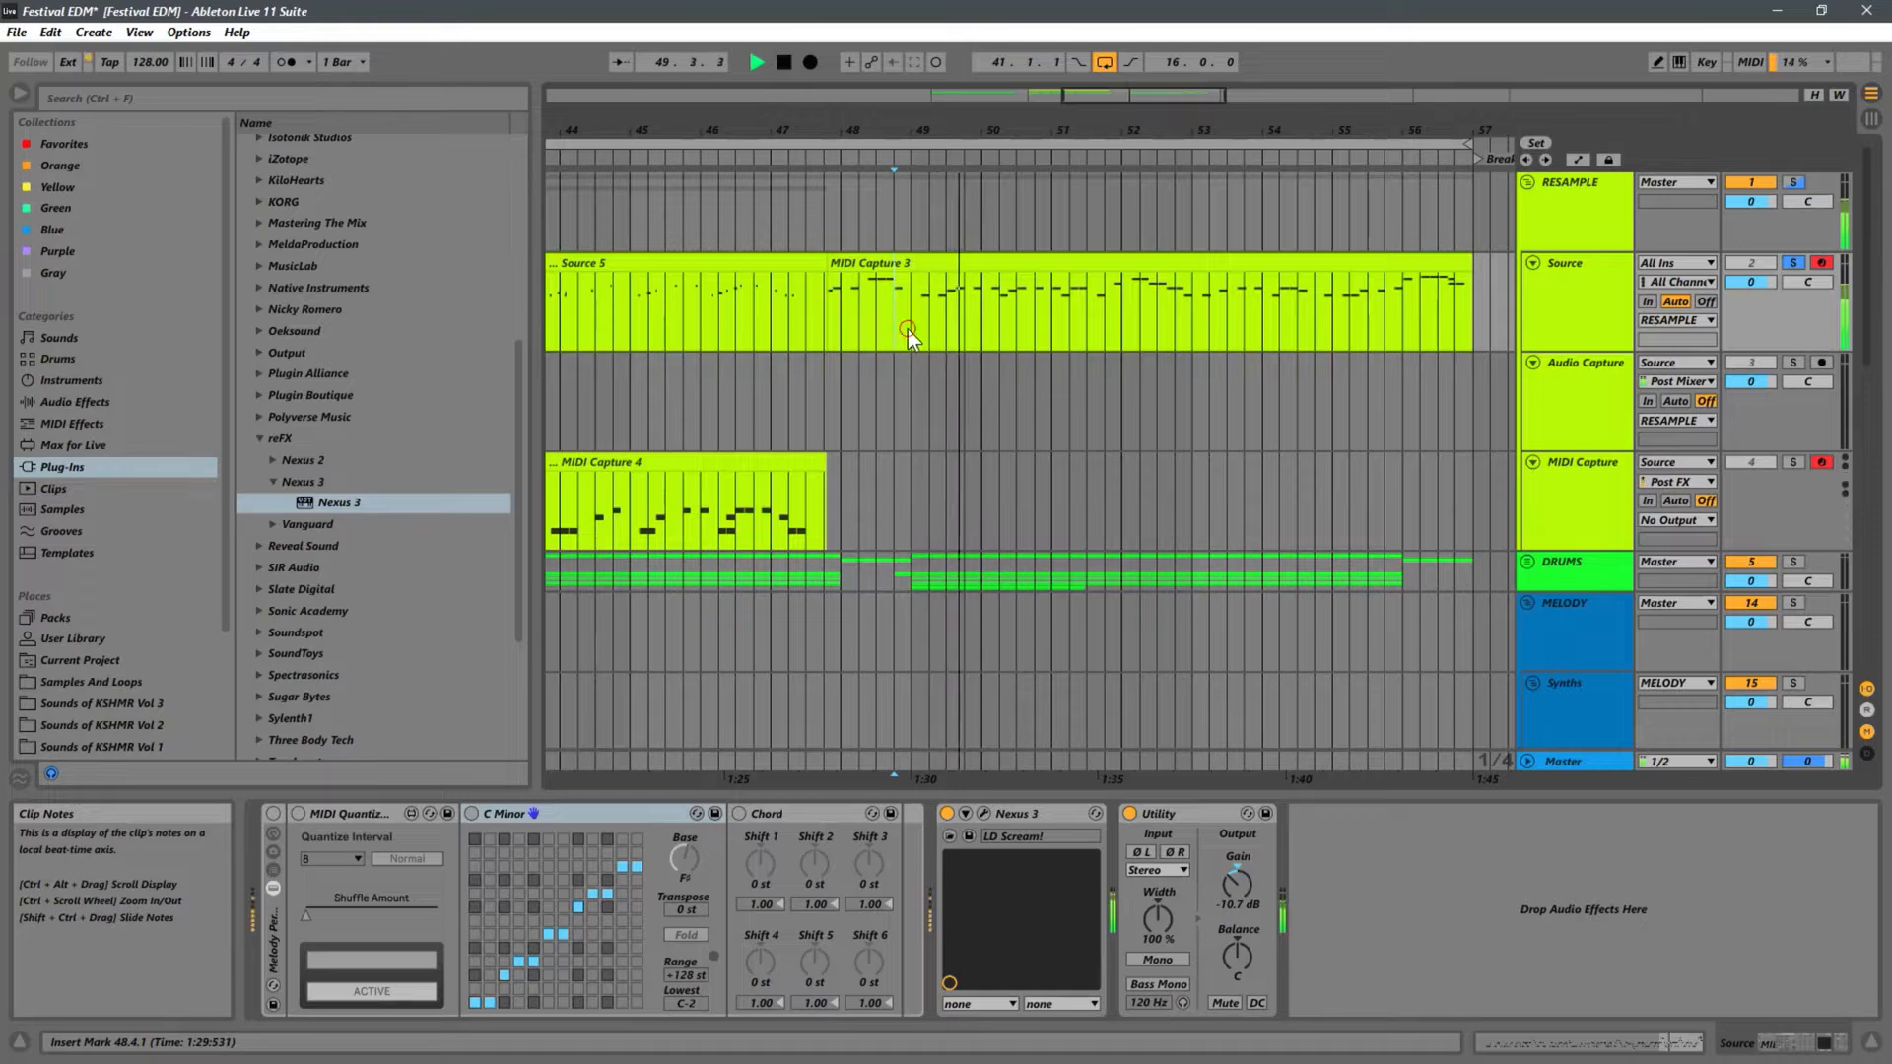
left_click(907, 329)
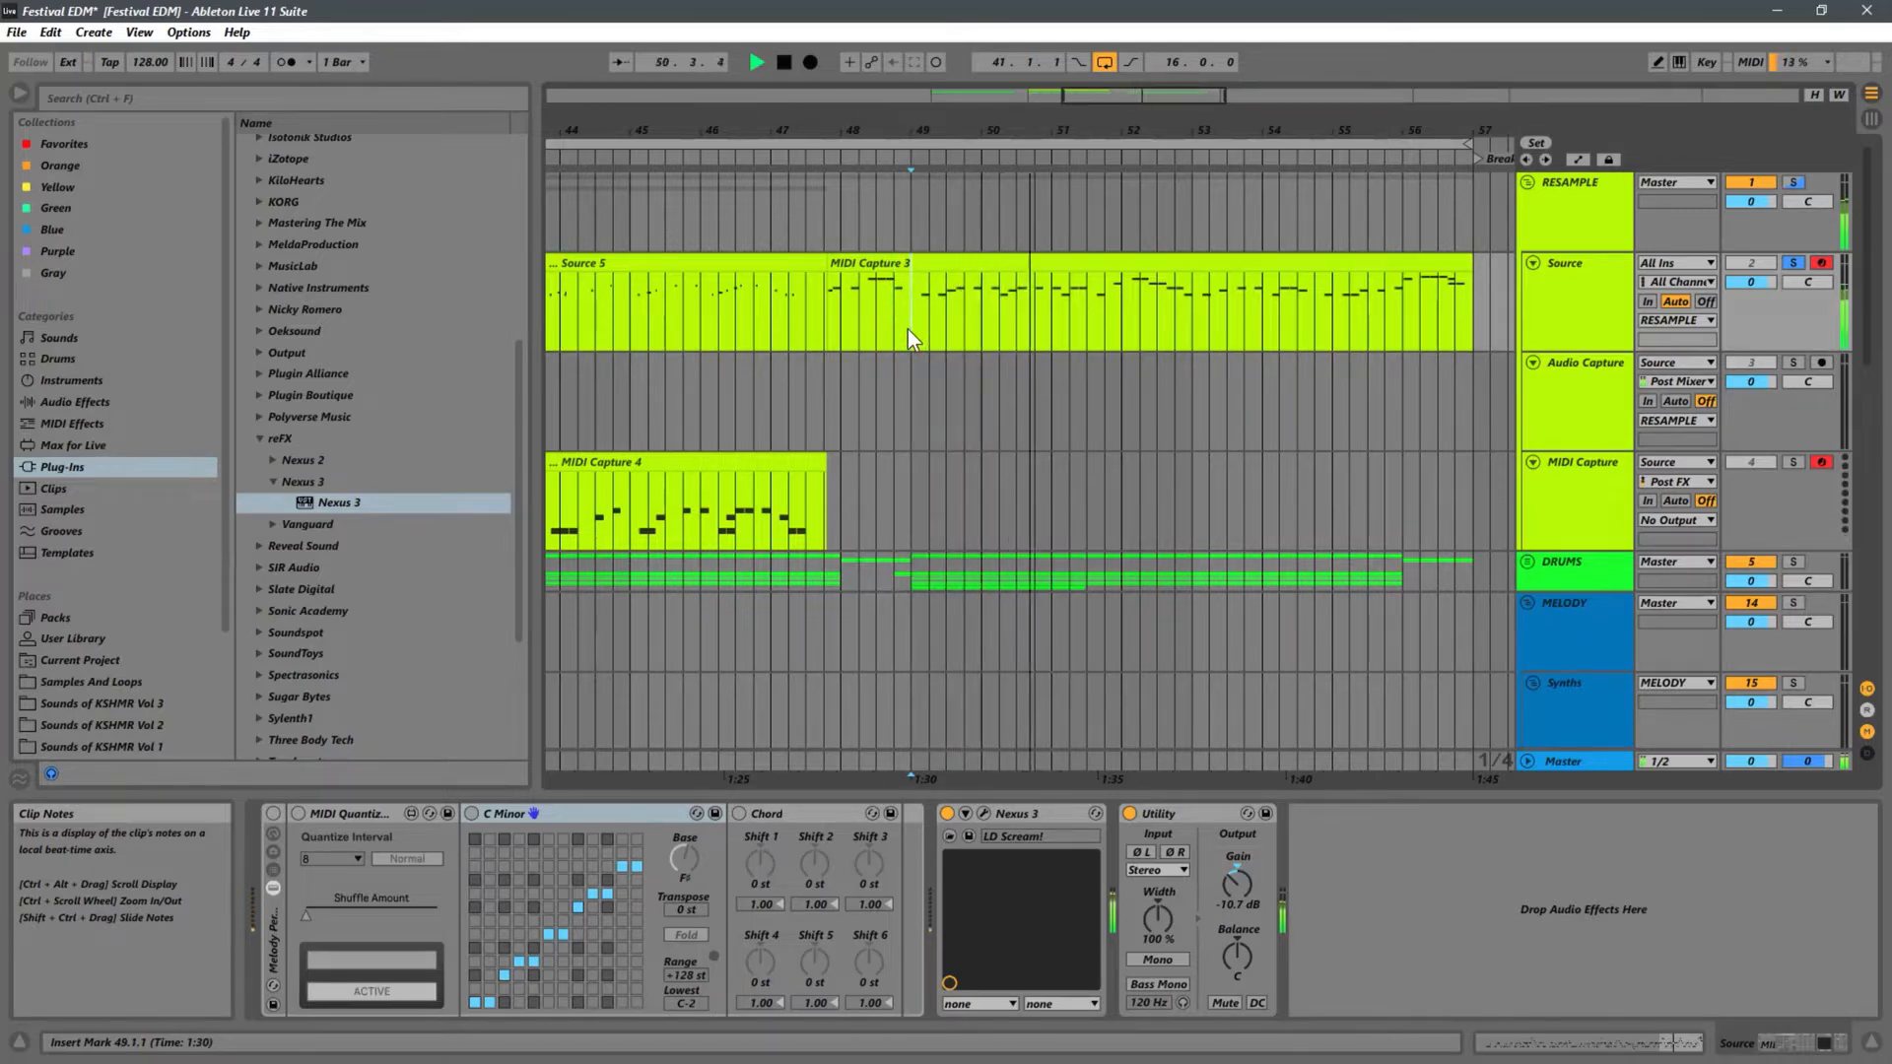
- Stop playback and move the two-bar phrase at bars 49 to 51 on the Source track to bar 41
left_click_drag(908, 330, 1045, 281)
key("space")
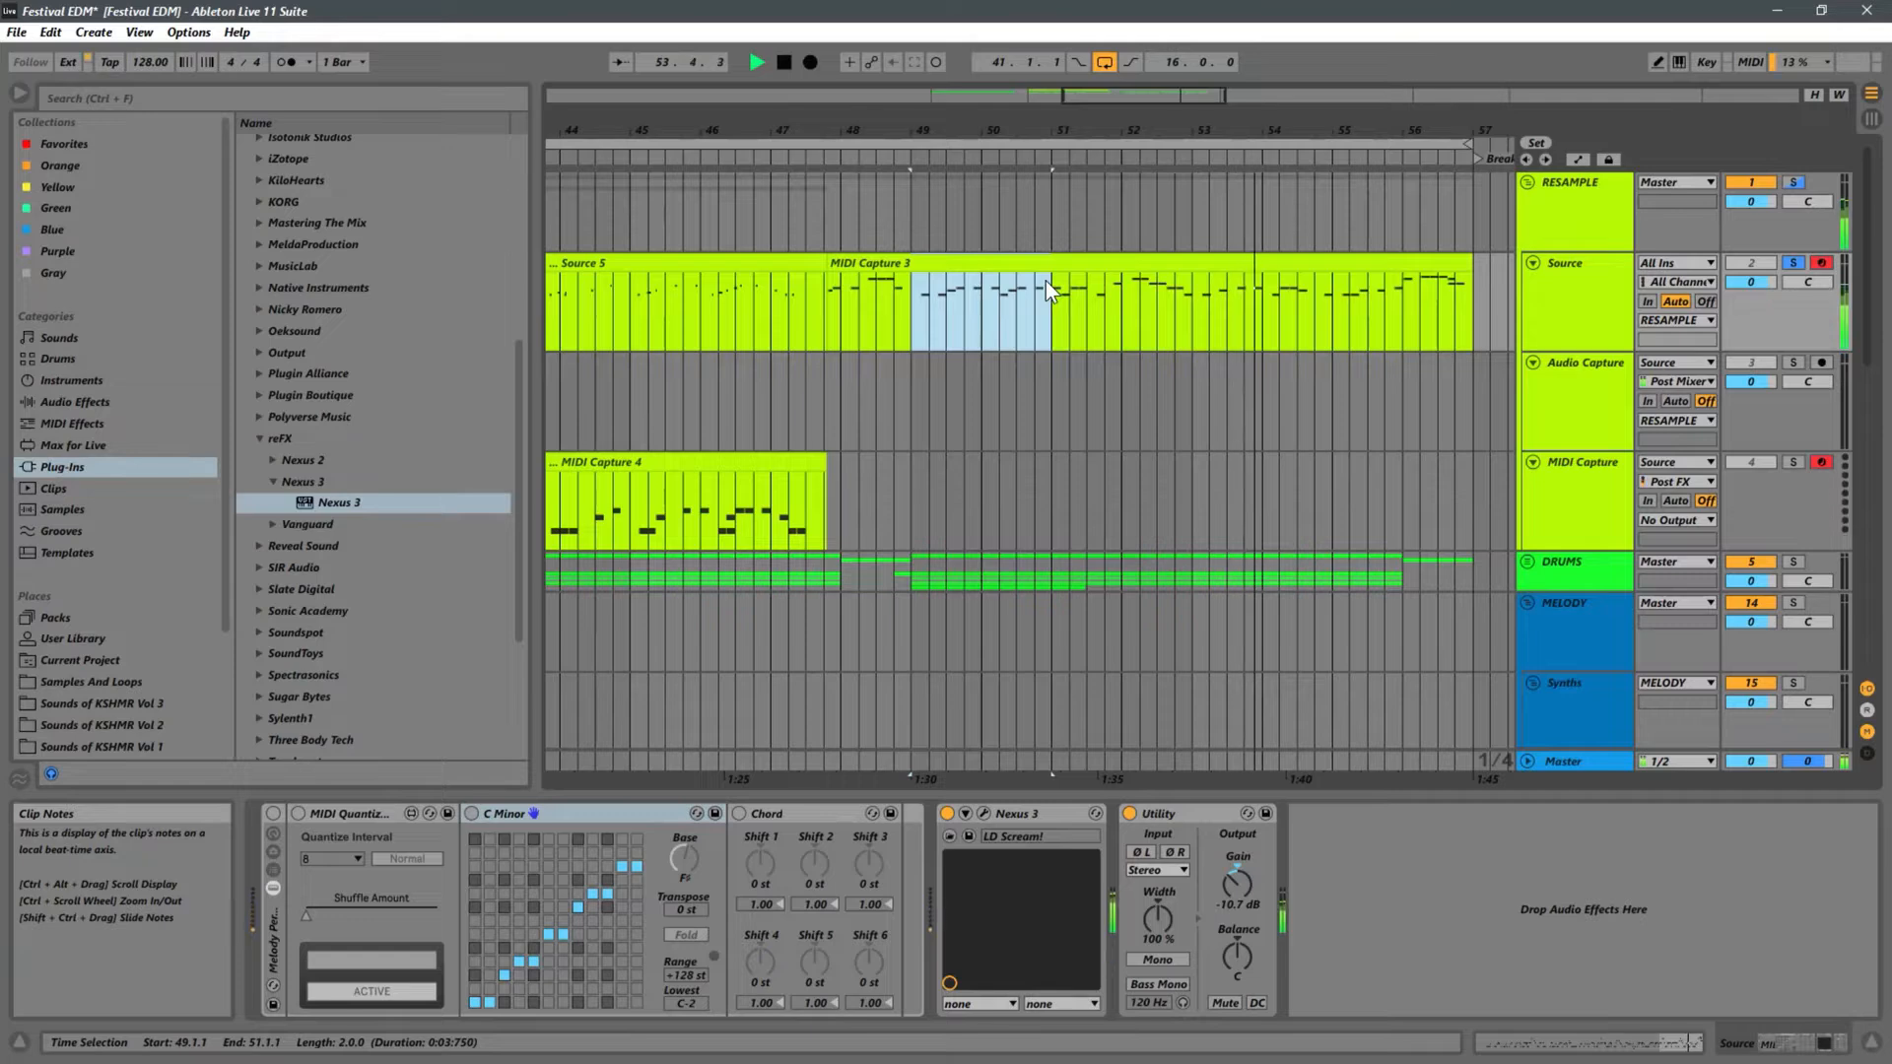
left_click_drag(923, 127, 1187, 130)
left_click_drag(1239, 275, 772, 306)
- Duplicate the two-bar phrase repeatedly along the Source track until it fills the chorus up to bar 57
key("ctrl+d")
key("ctrl+d")
key("ctrl+d")
key("ctrl+d")
key("ctrl+d")
key("ctrl+d")
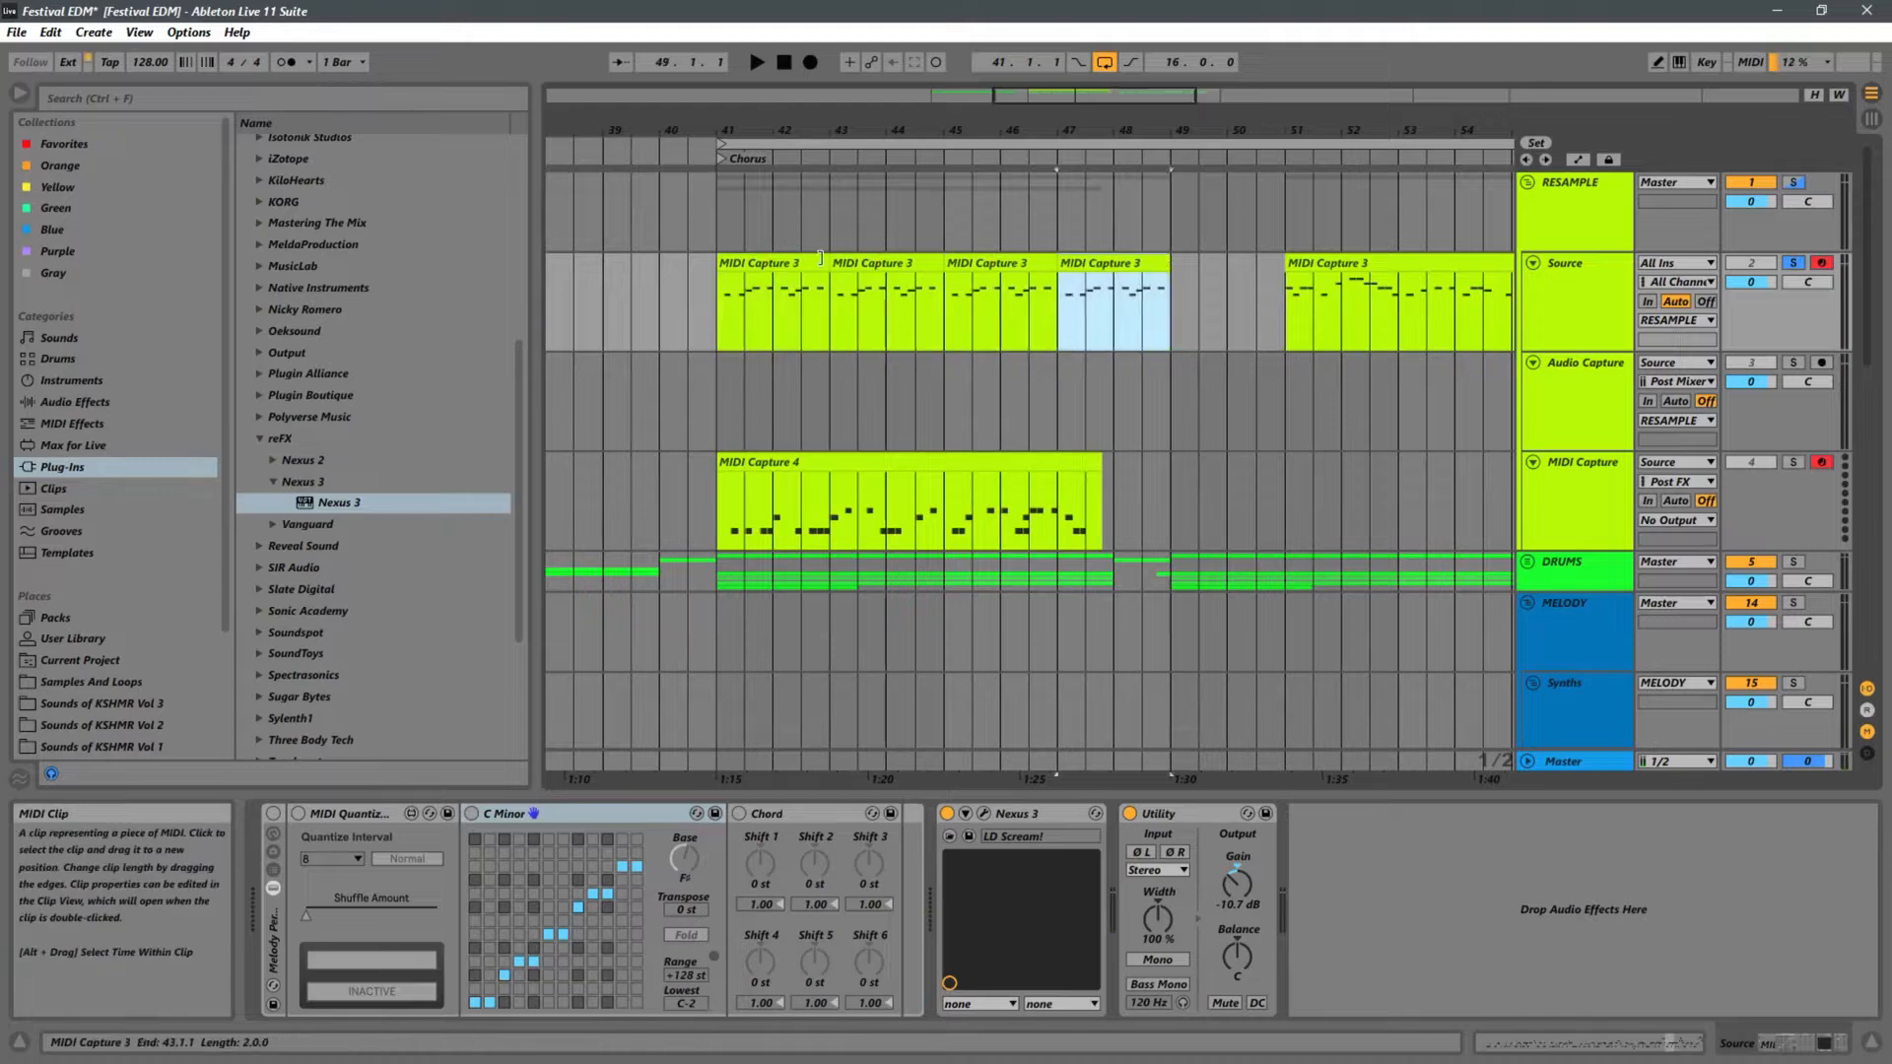
left_click_drag(1074, 130, 1070, 61)
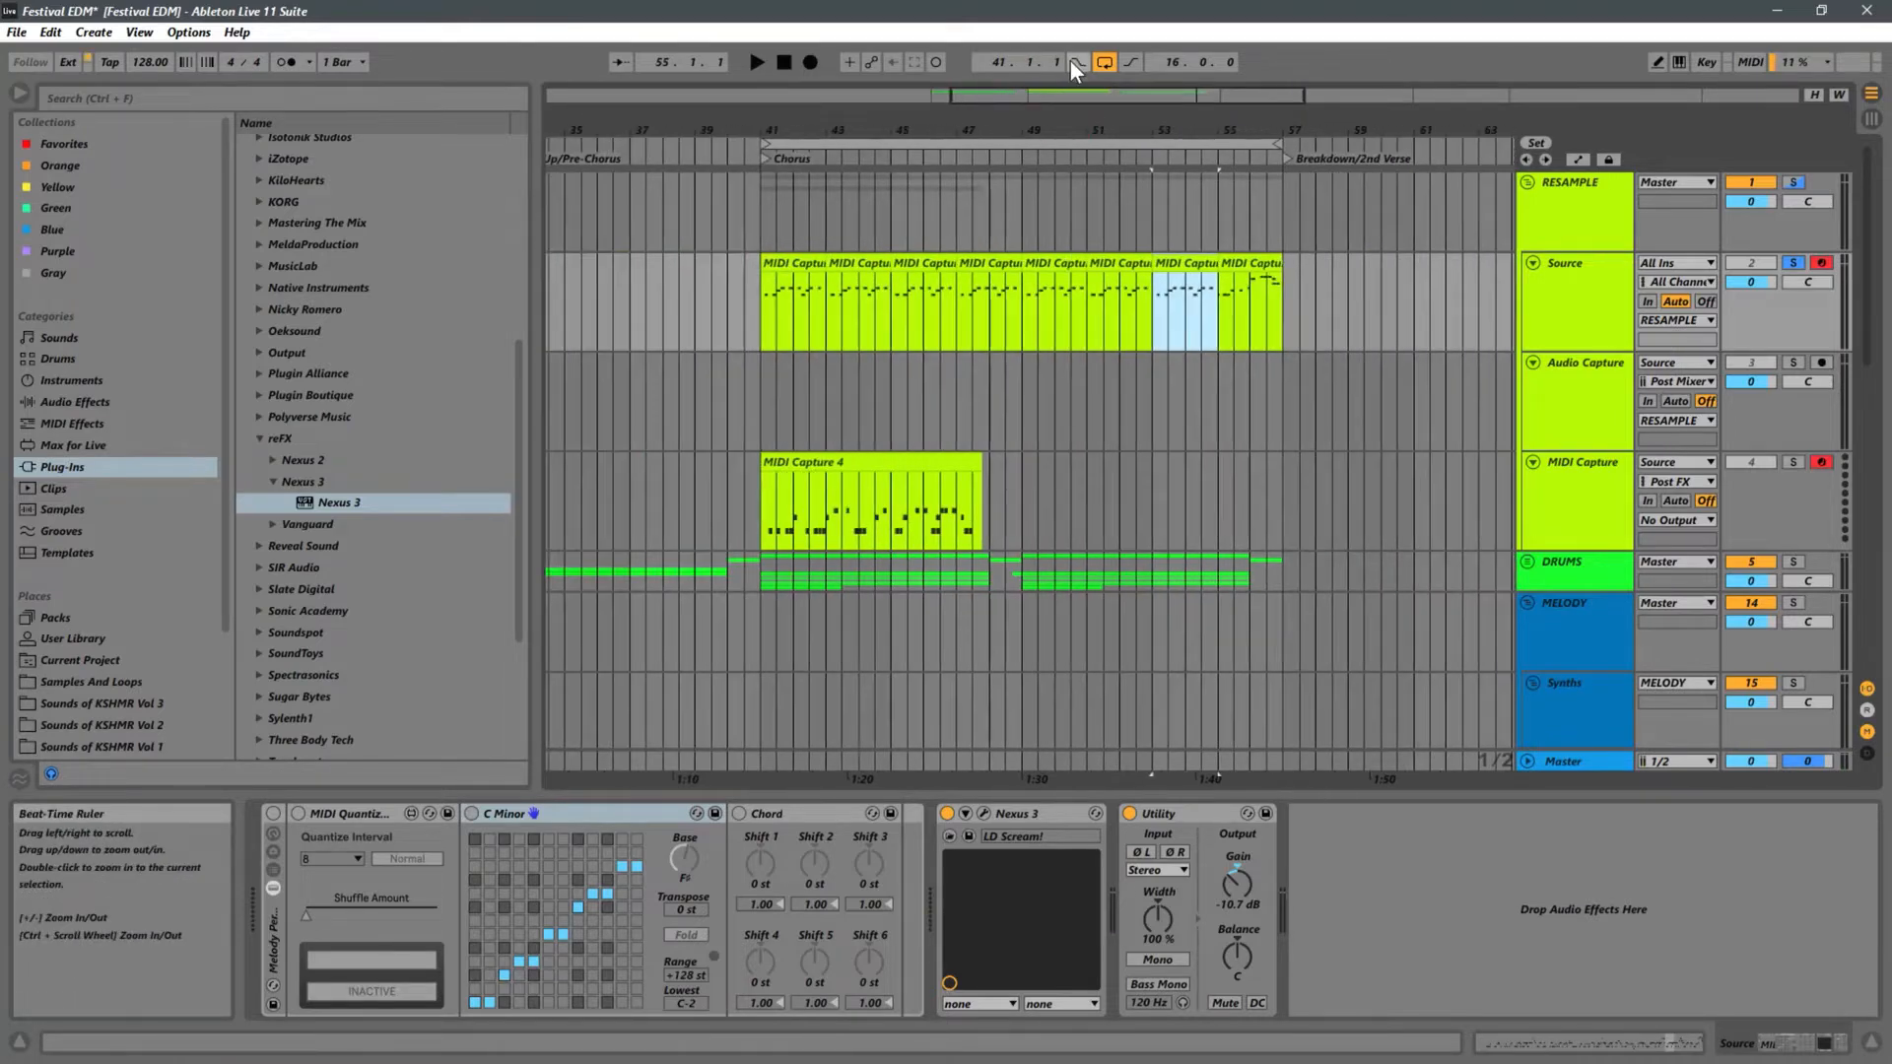
key("ctrl+d")
- Turn off the Source track's solo and audition the repeated phrase with the drums from bar 41
left_click(760, 323)
key("space")
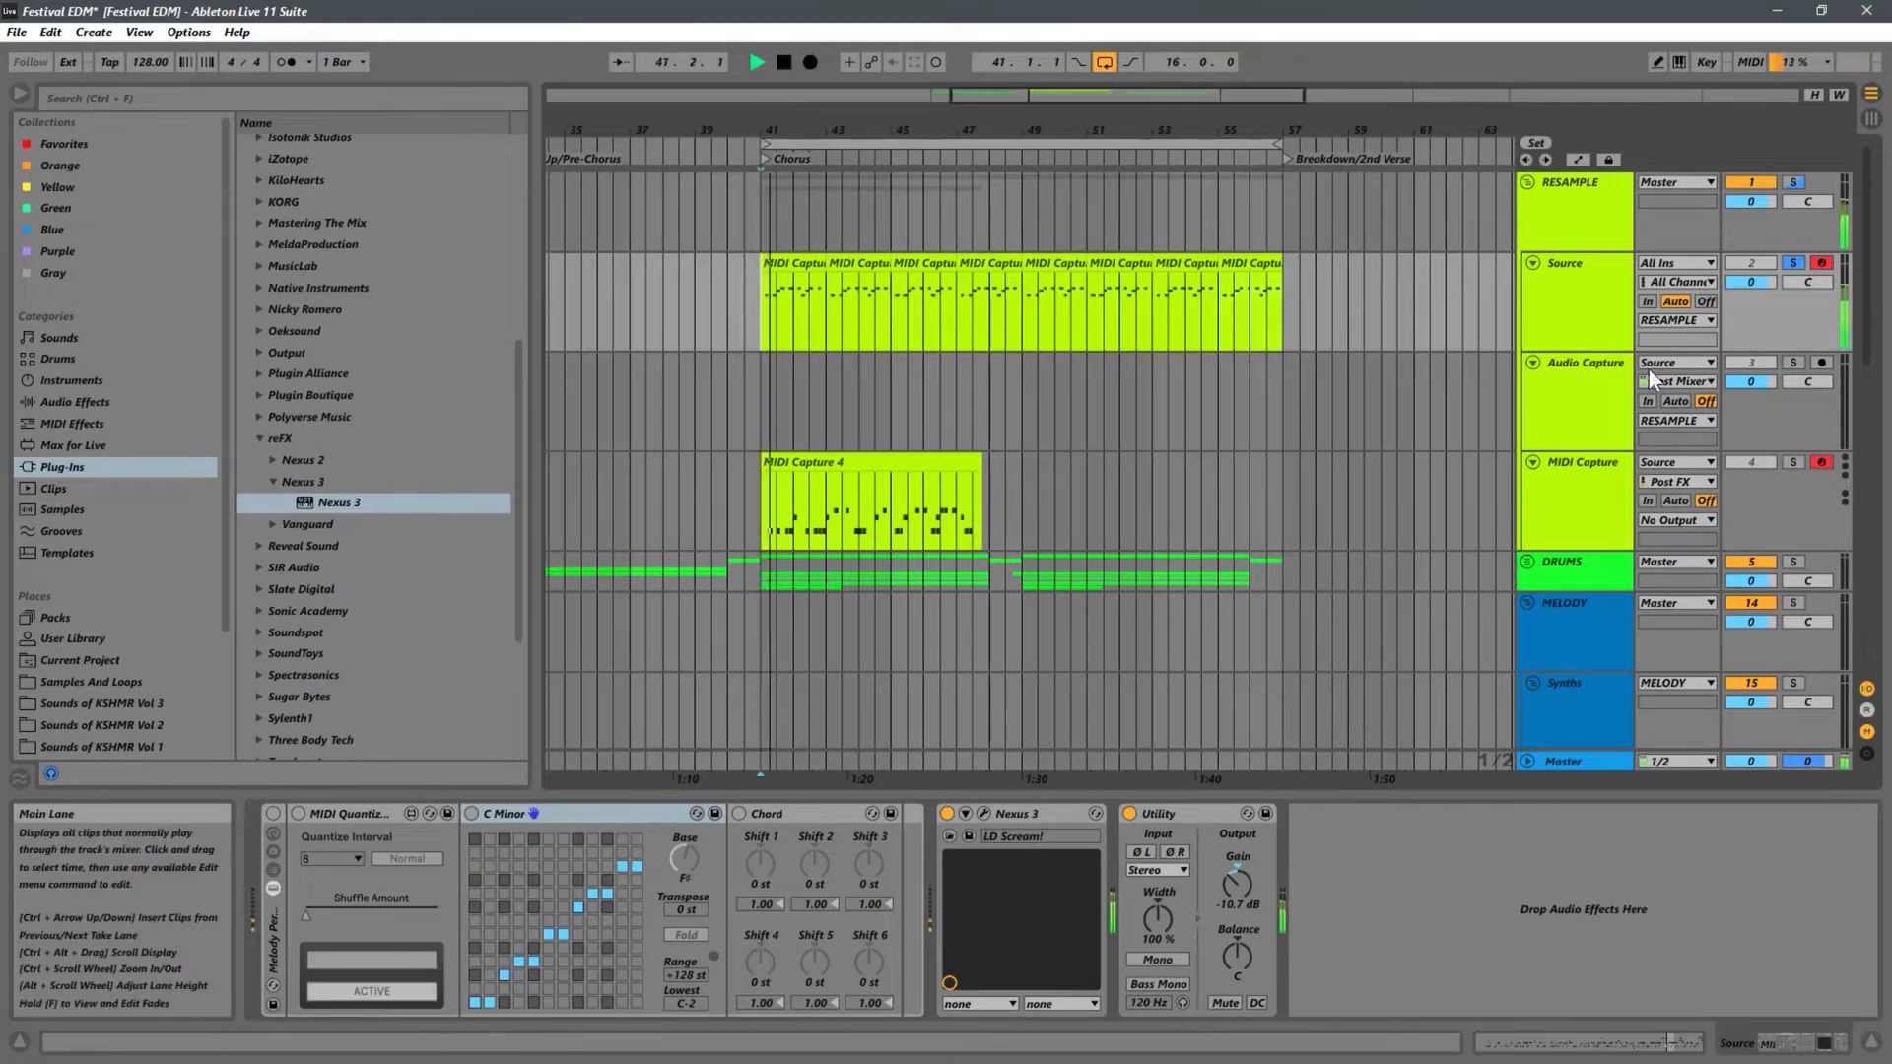
key("space")
left_click(1793, 262)
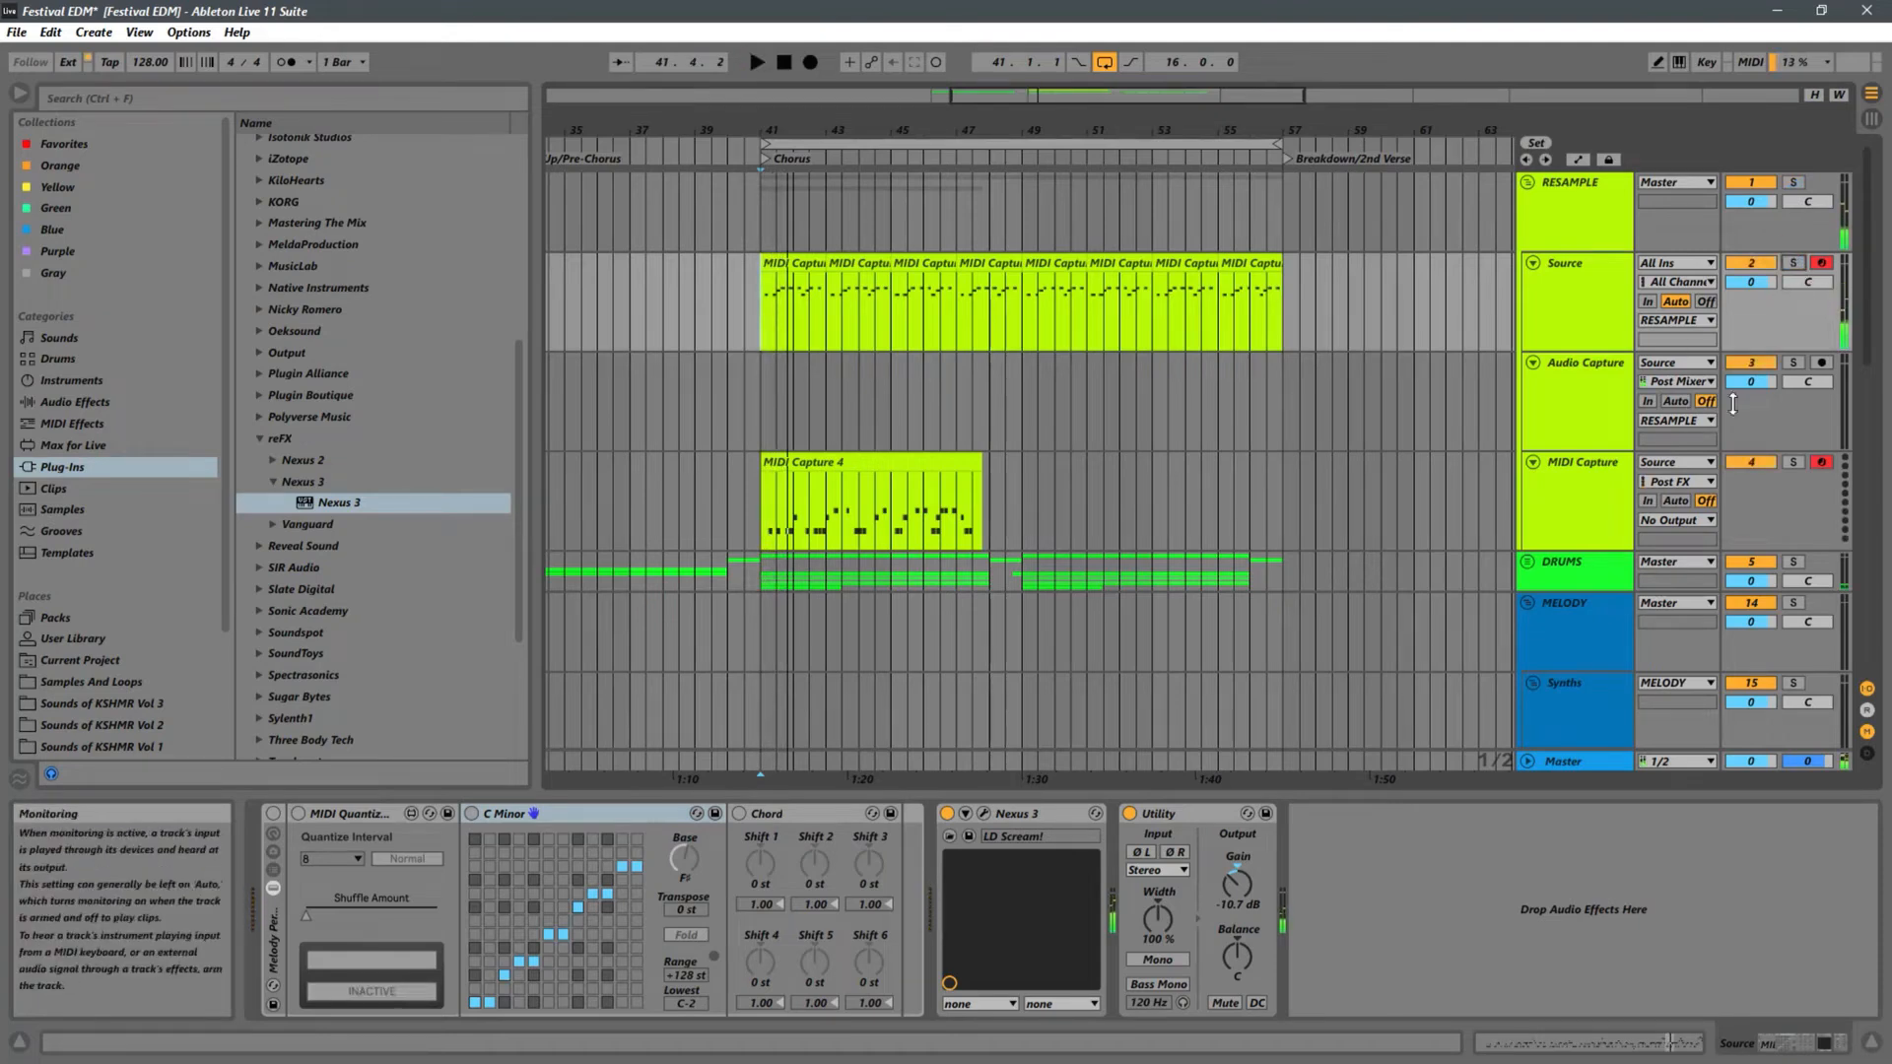
key("space")
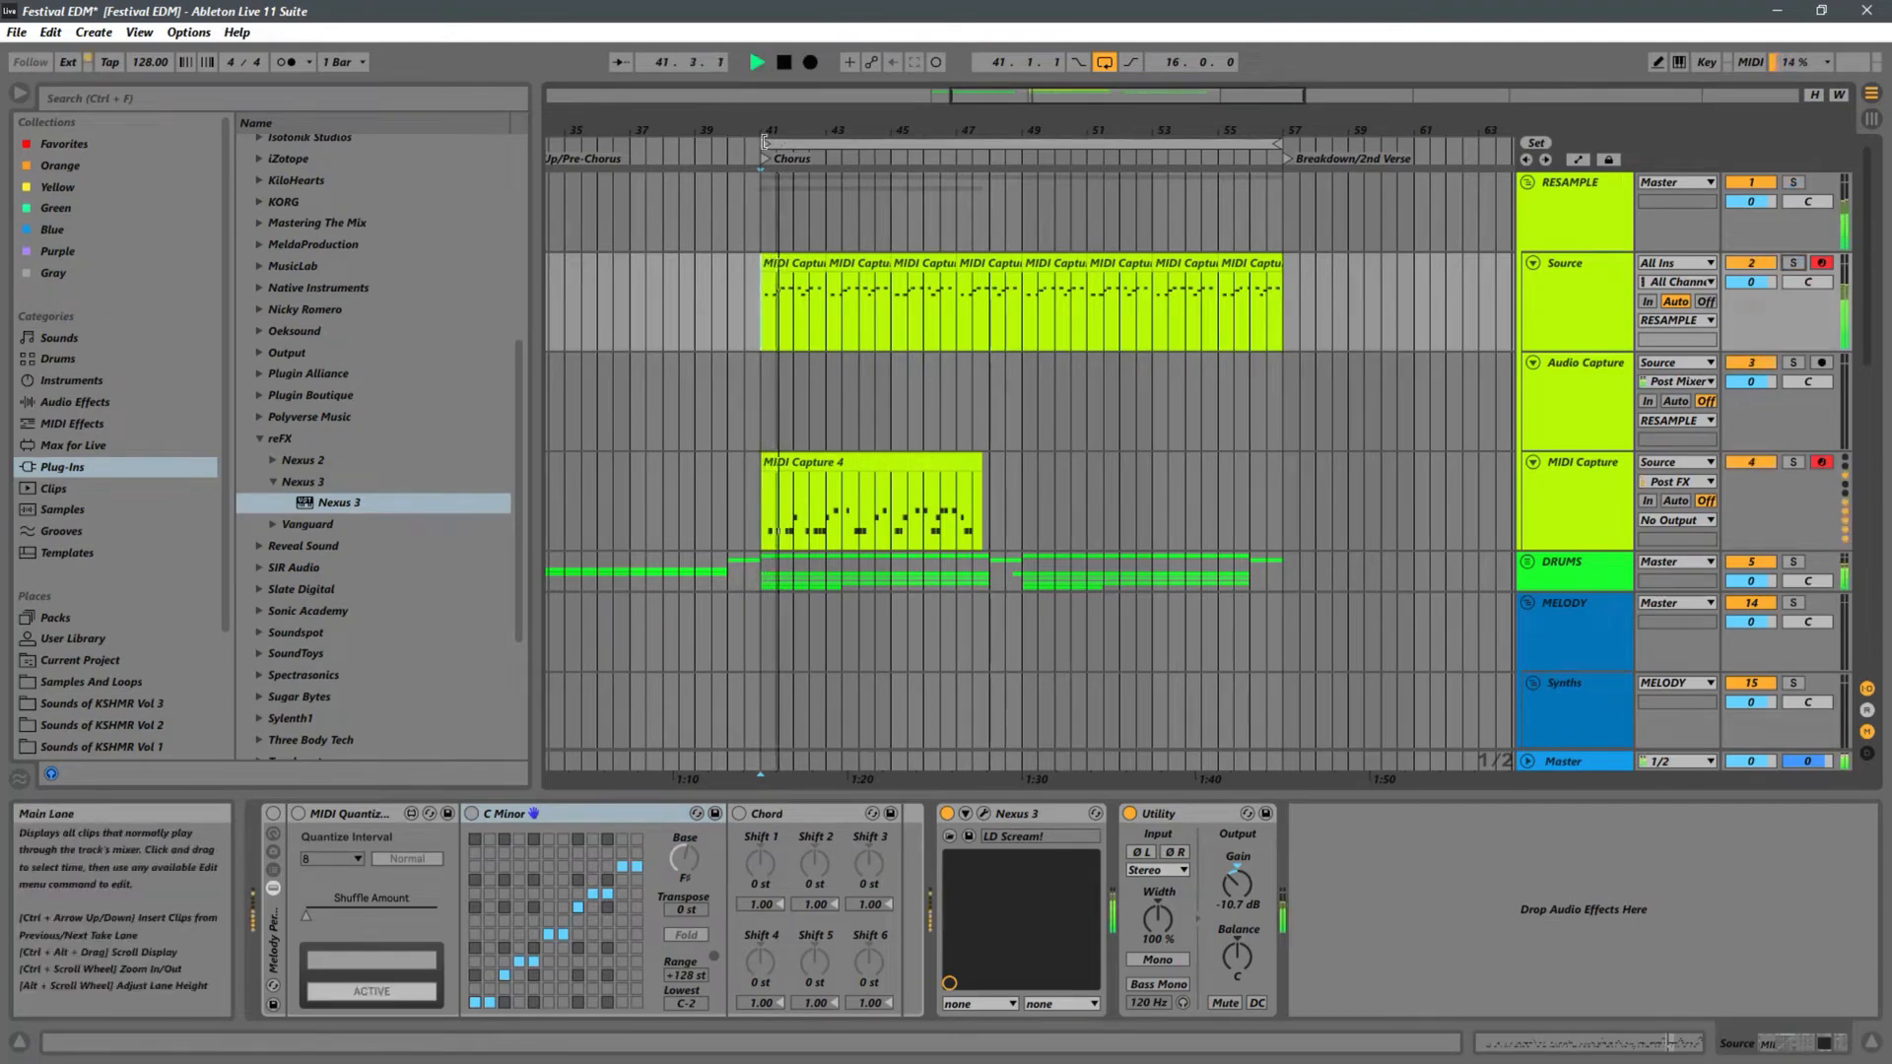
left_click_drag(767, 135, 818, 228)
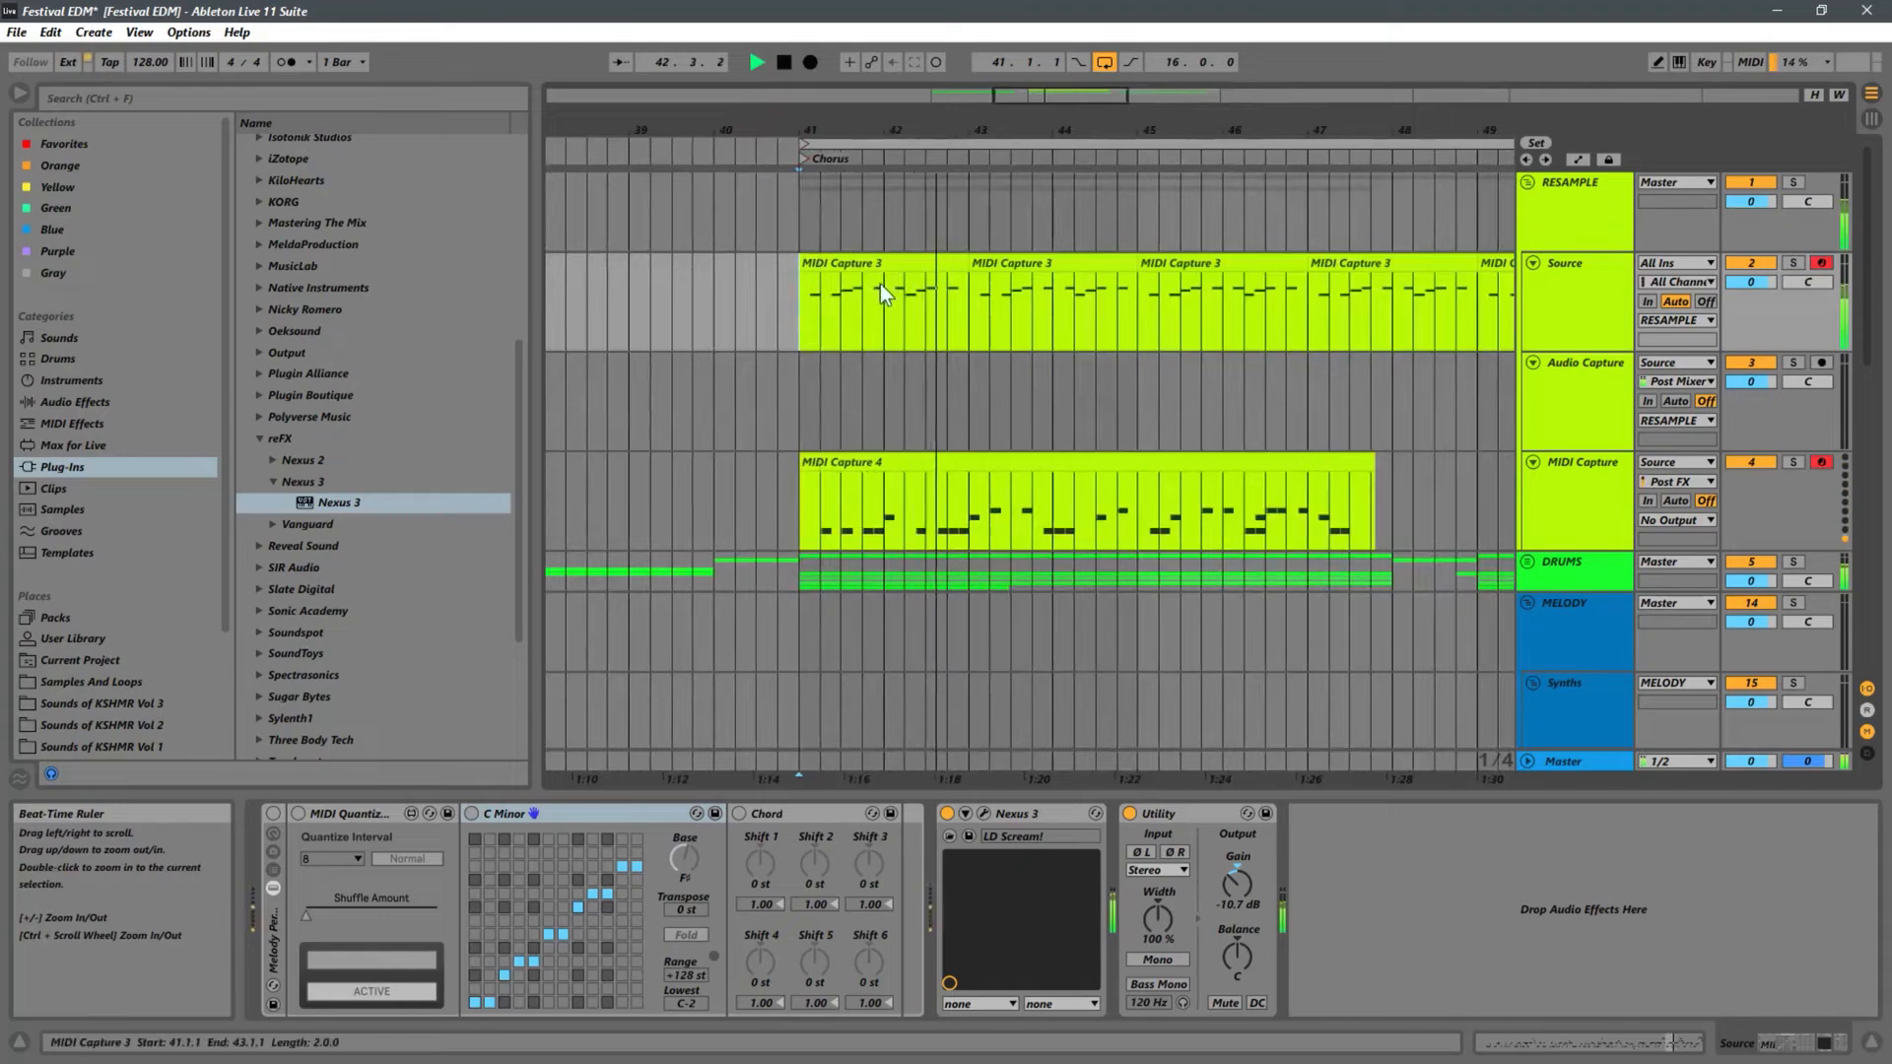
key("space")
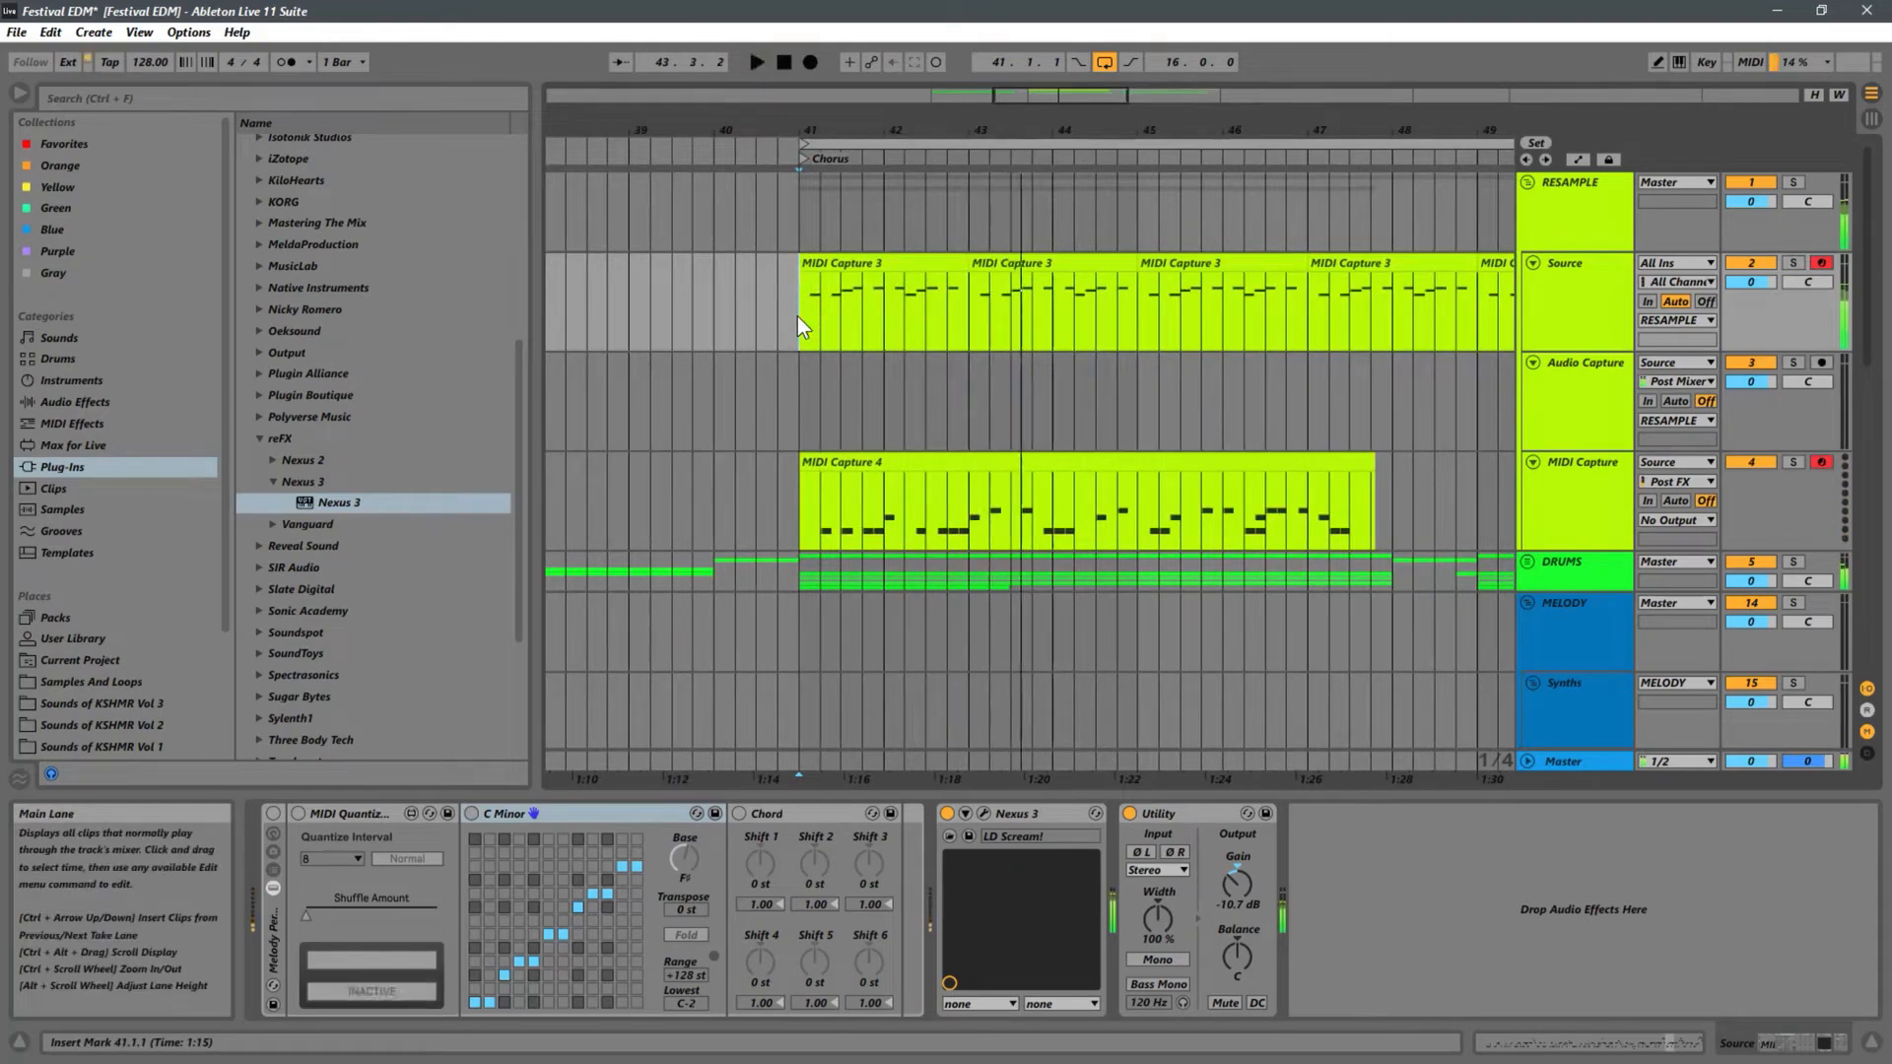
key("space")
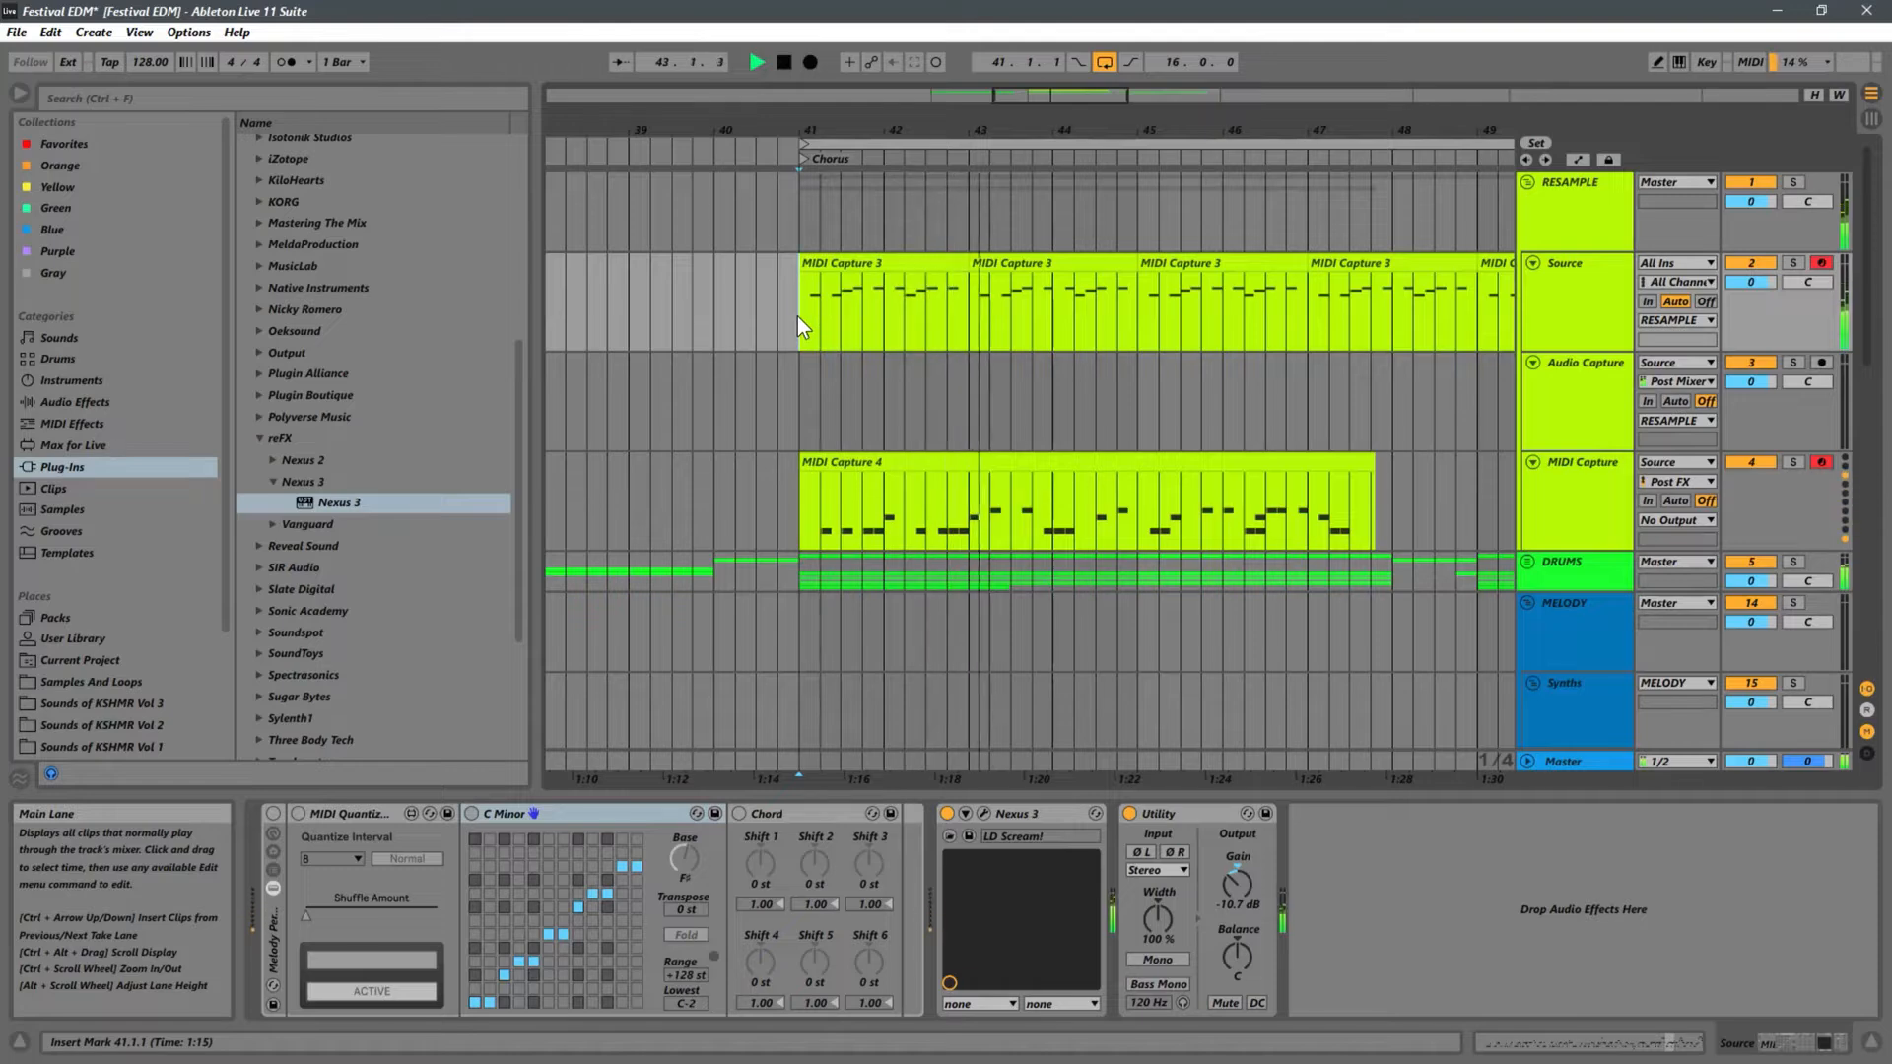
key("space")
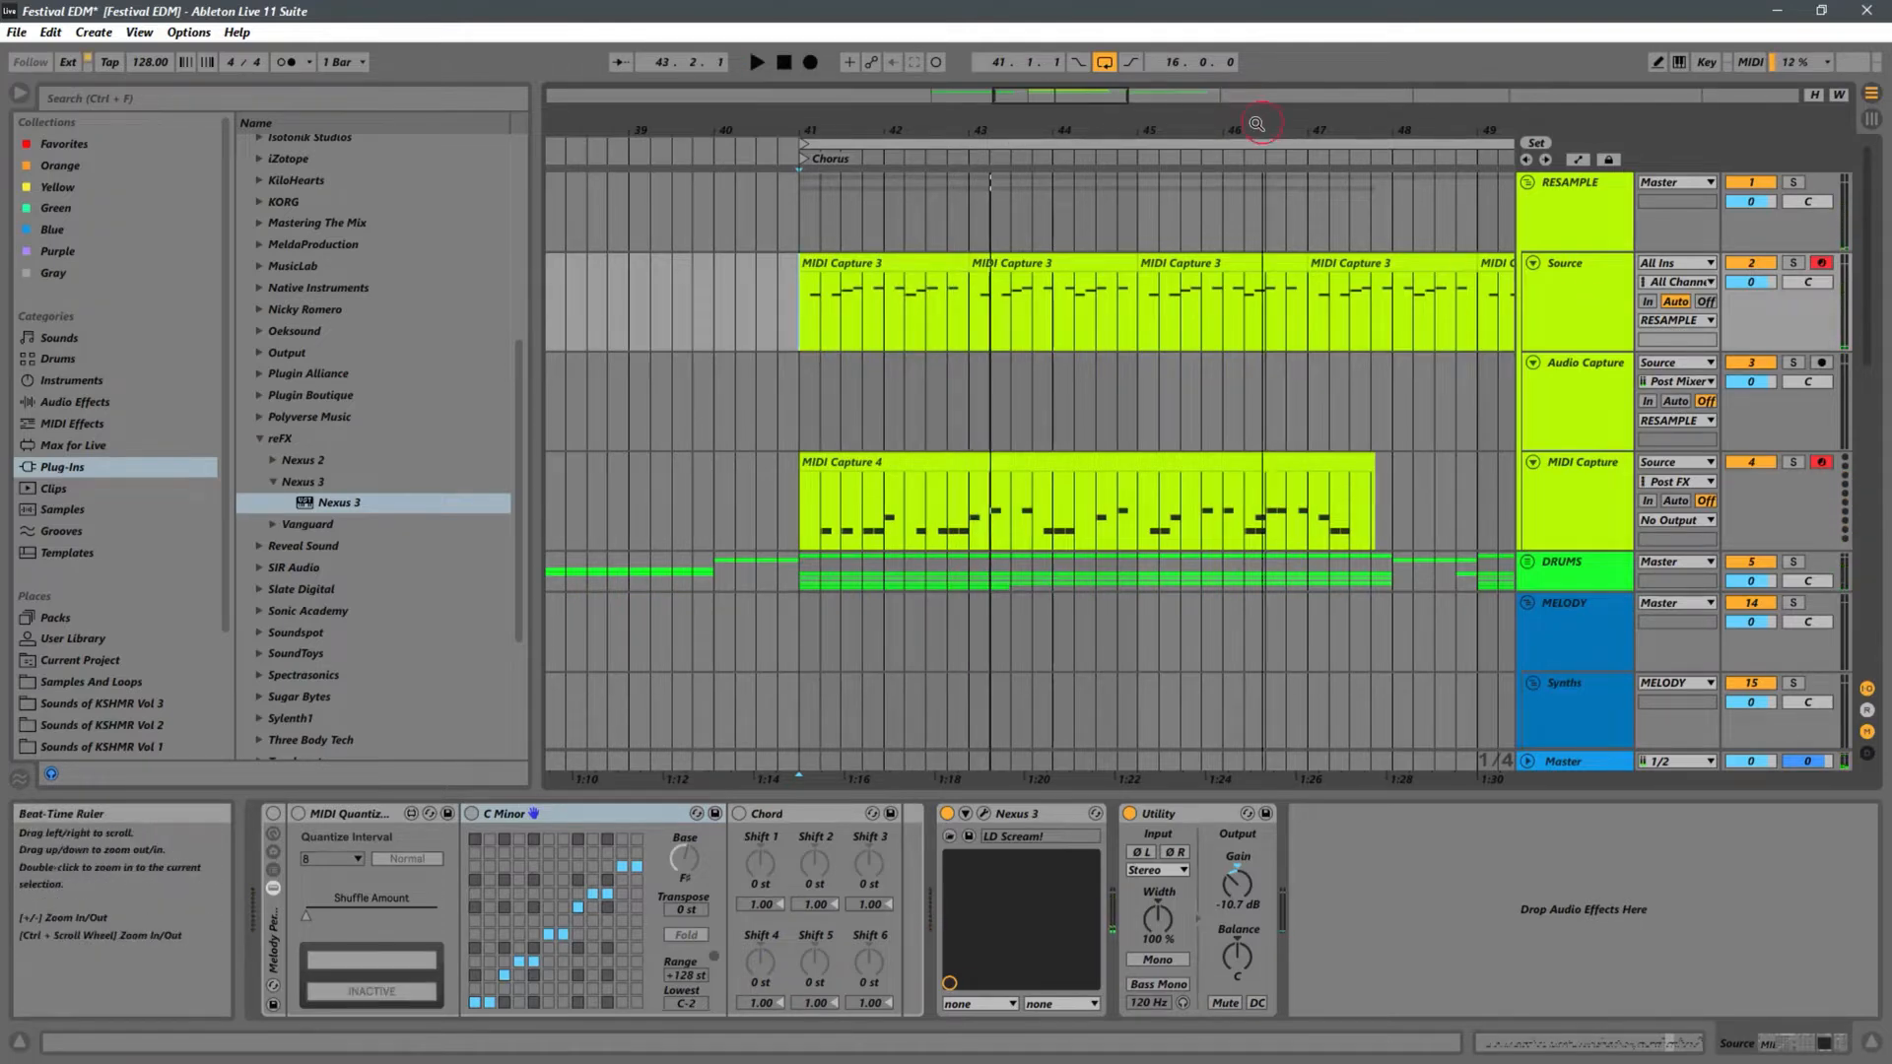
- Delete the Source clips beyond bar 45 and consolidate the remaining bars 41 to 45 into one four-bar clip
left_click_drag(961, 129, 1009, 32)
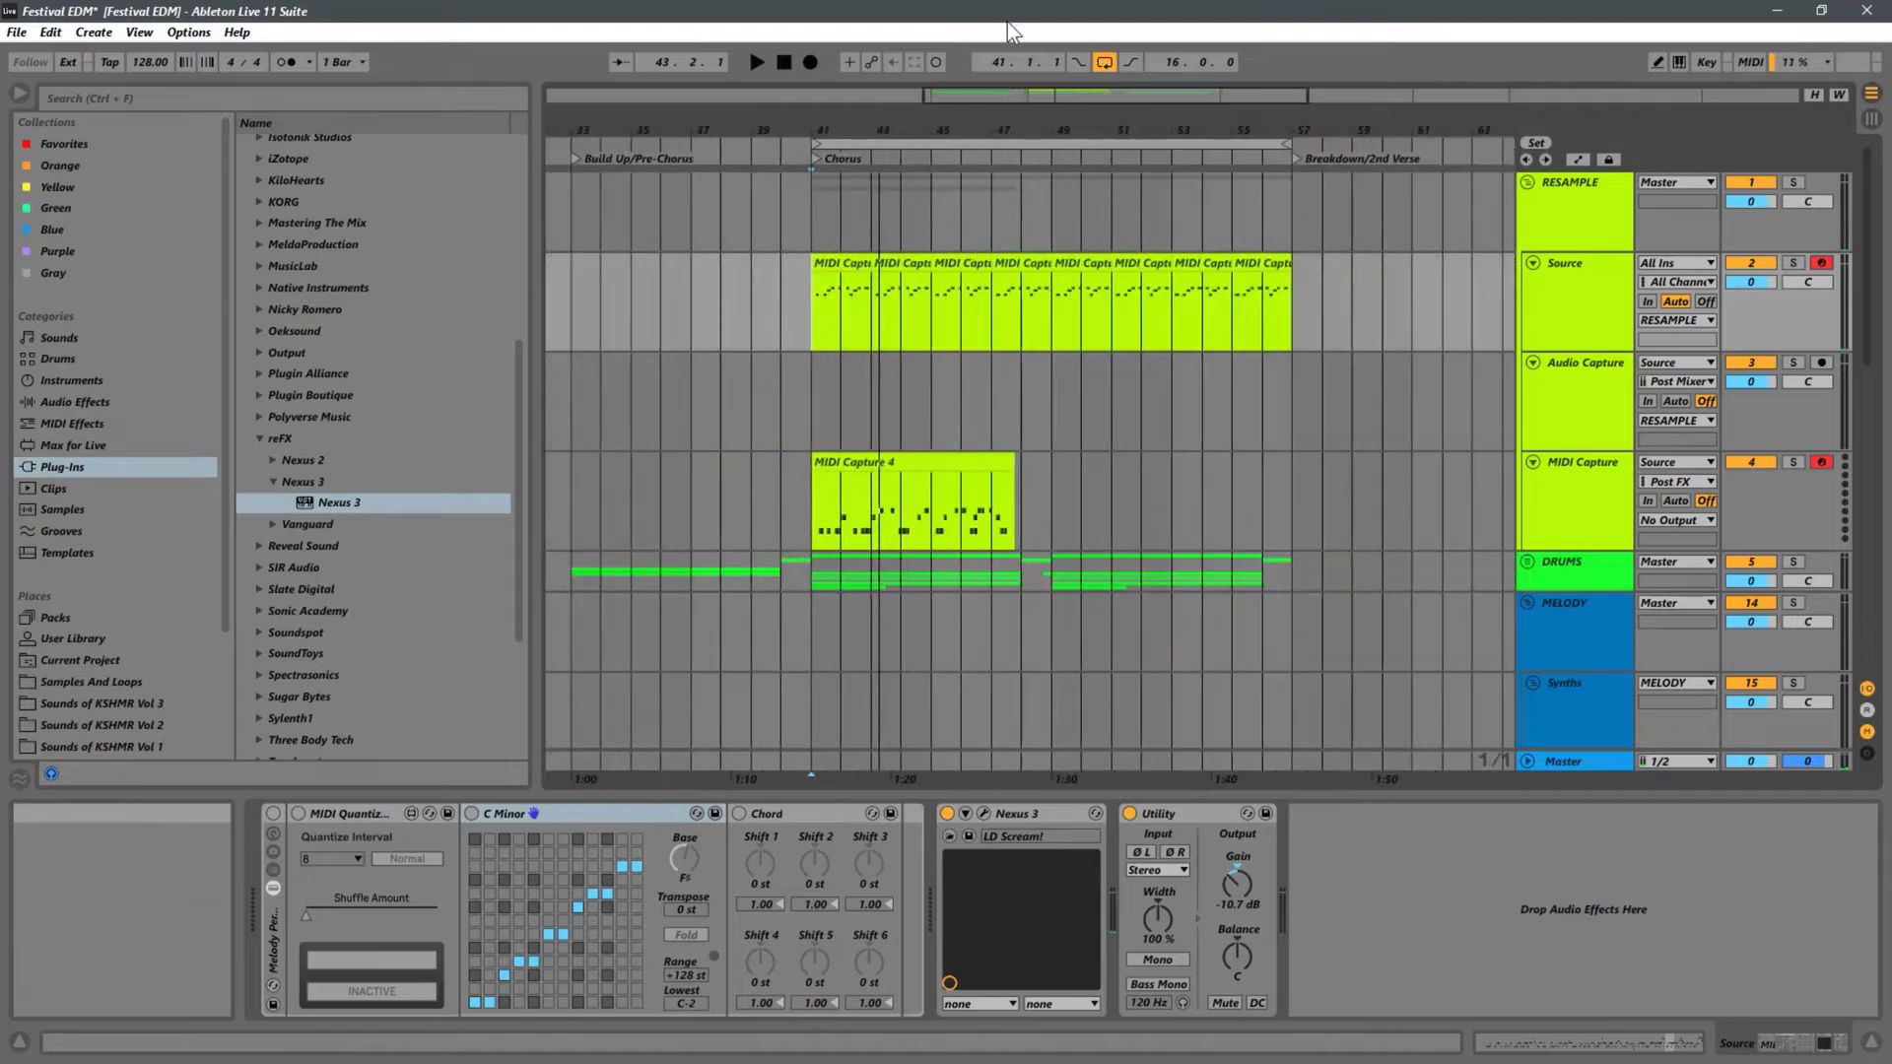
left_click(841, 258)
left_click_drag(1387, 269, 955, 264)
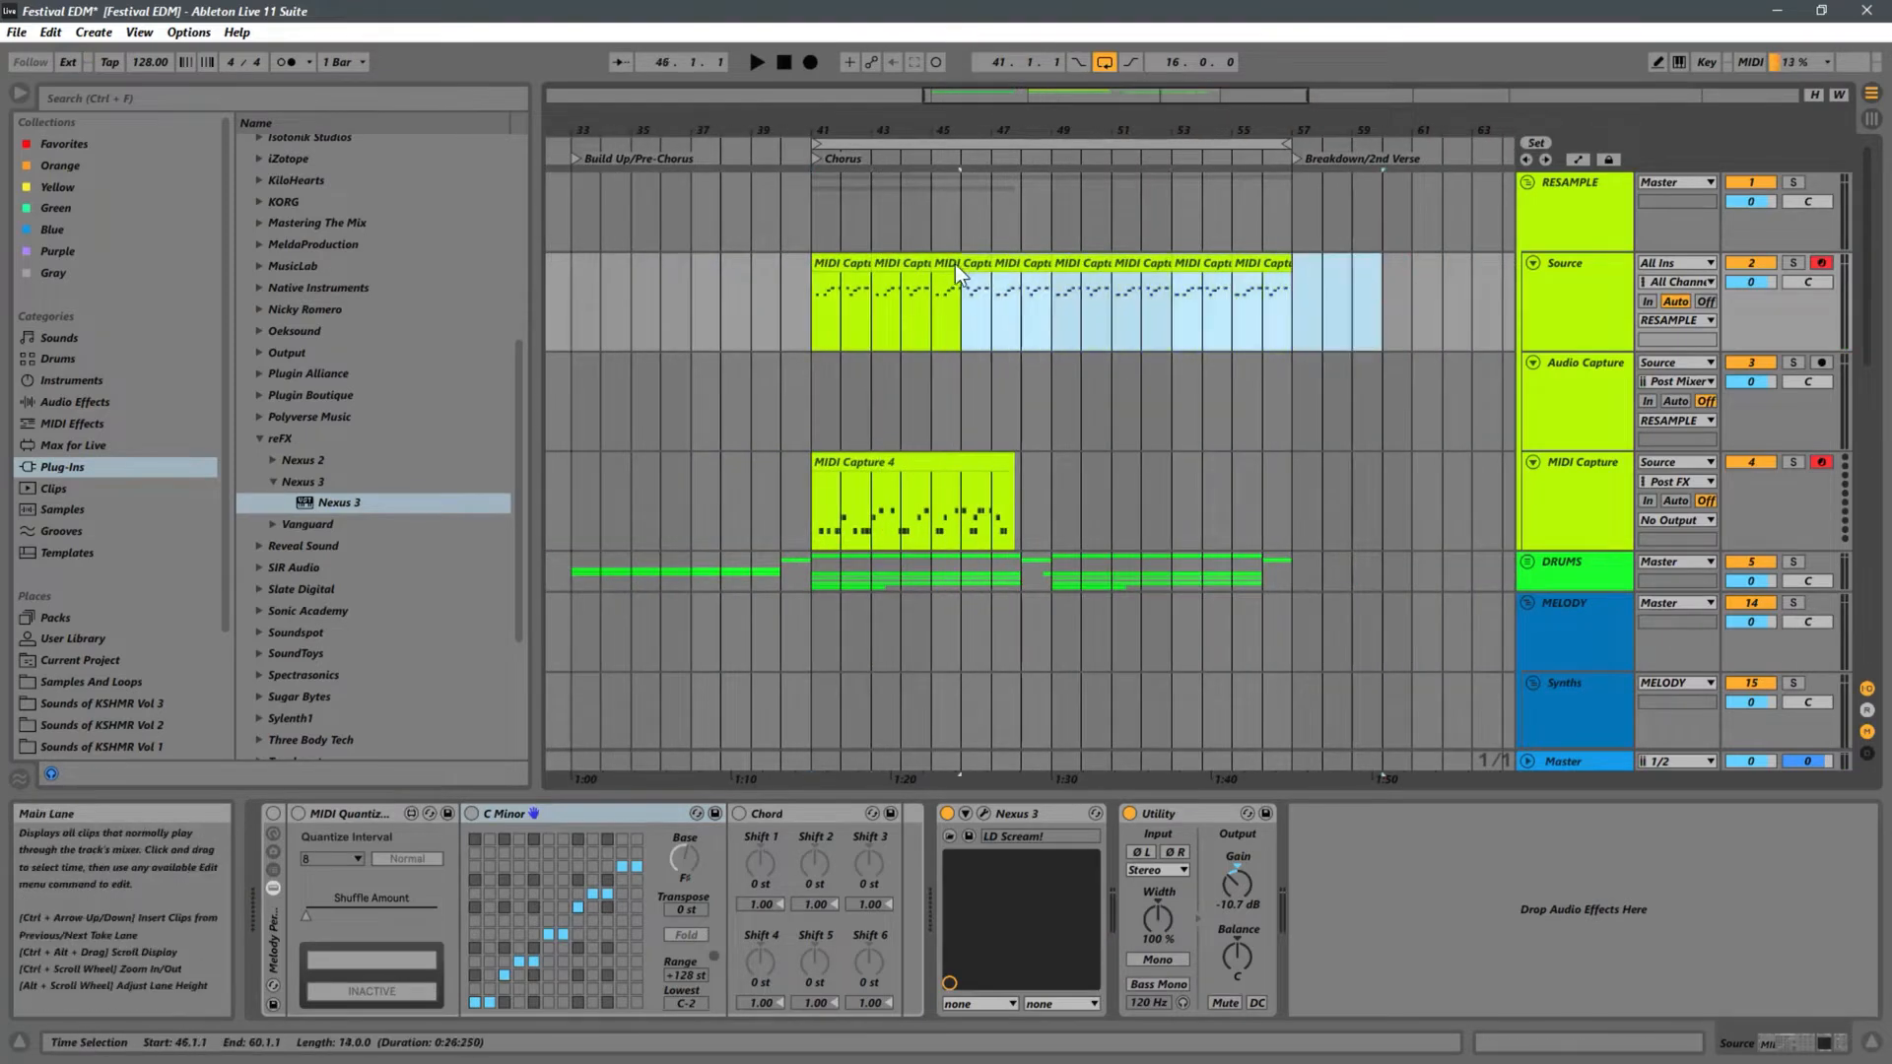
key("Delete")
left_click(954, 303)
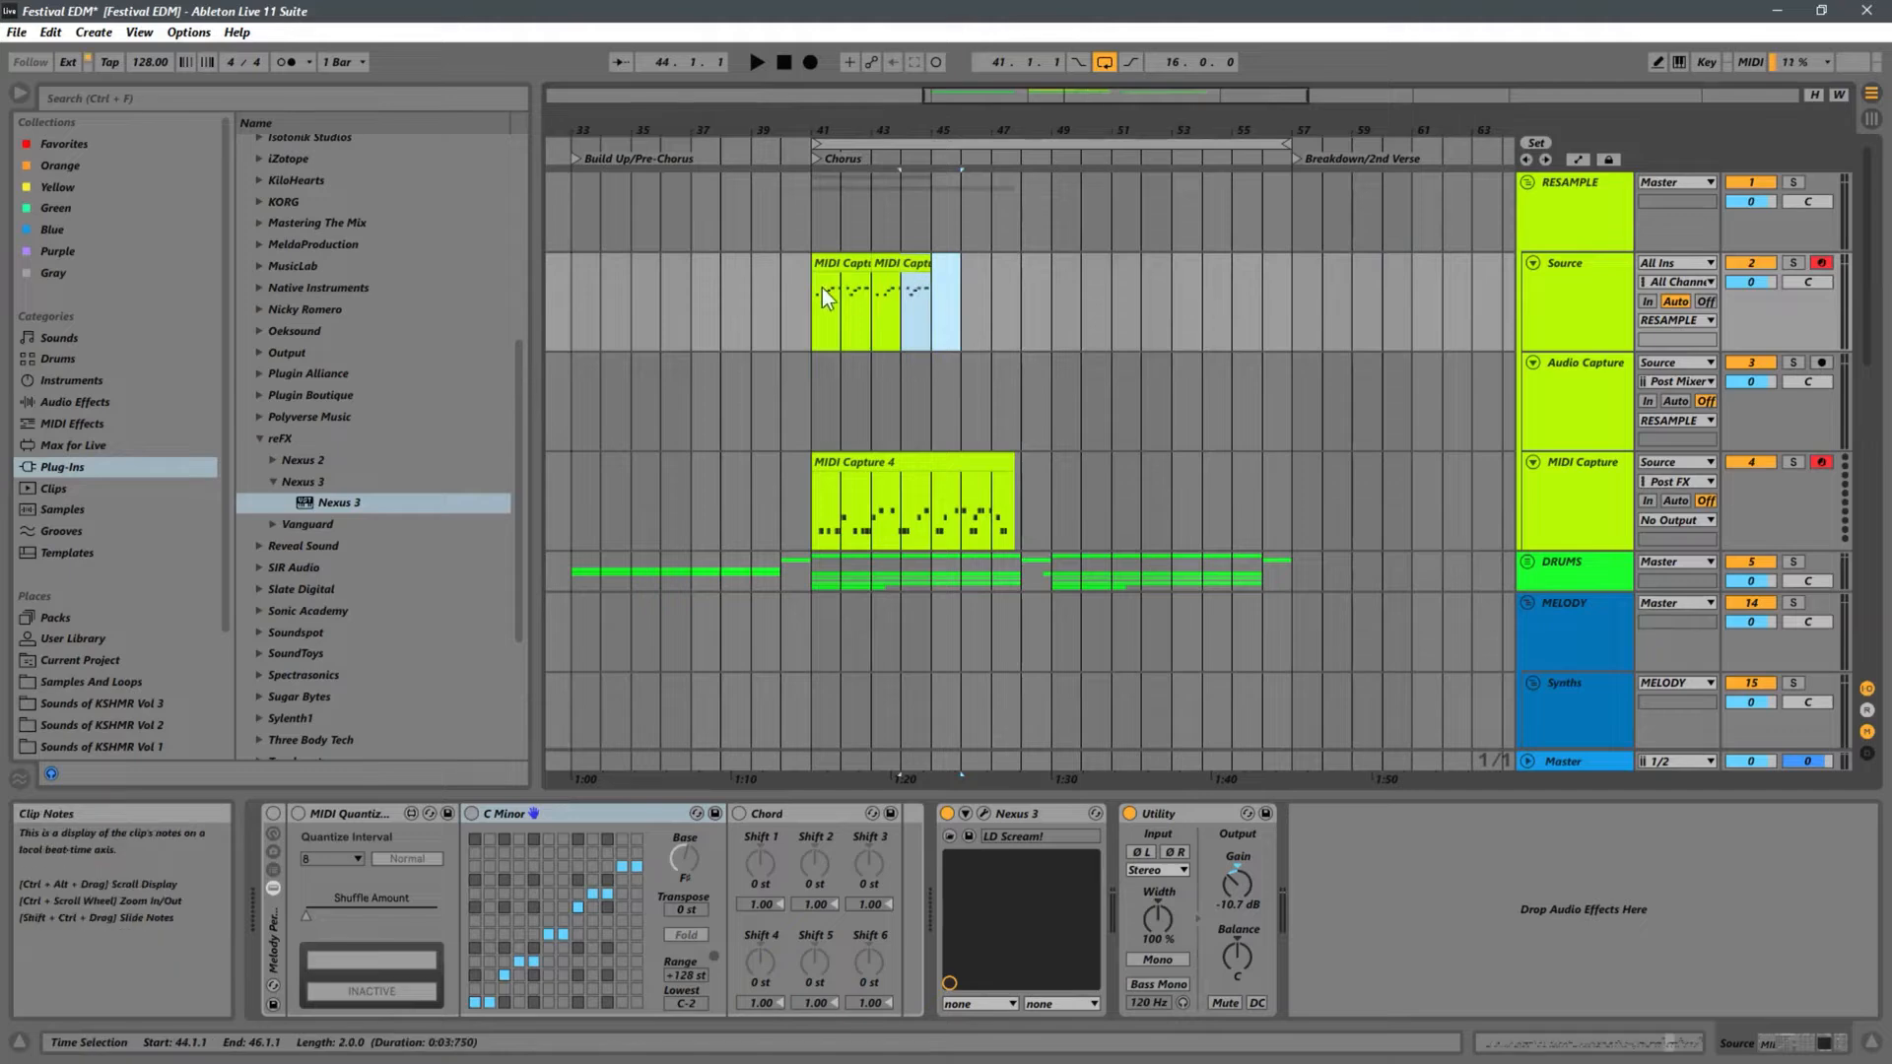
left_click_drag(809, 292, 876, 260)
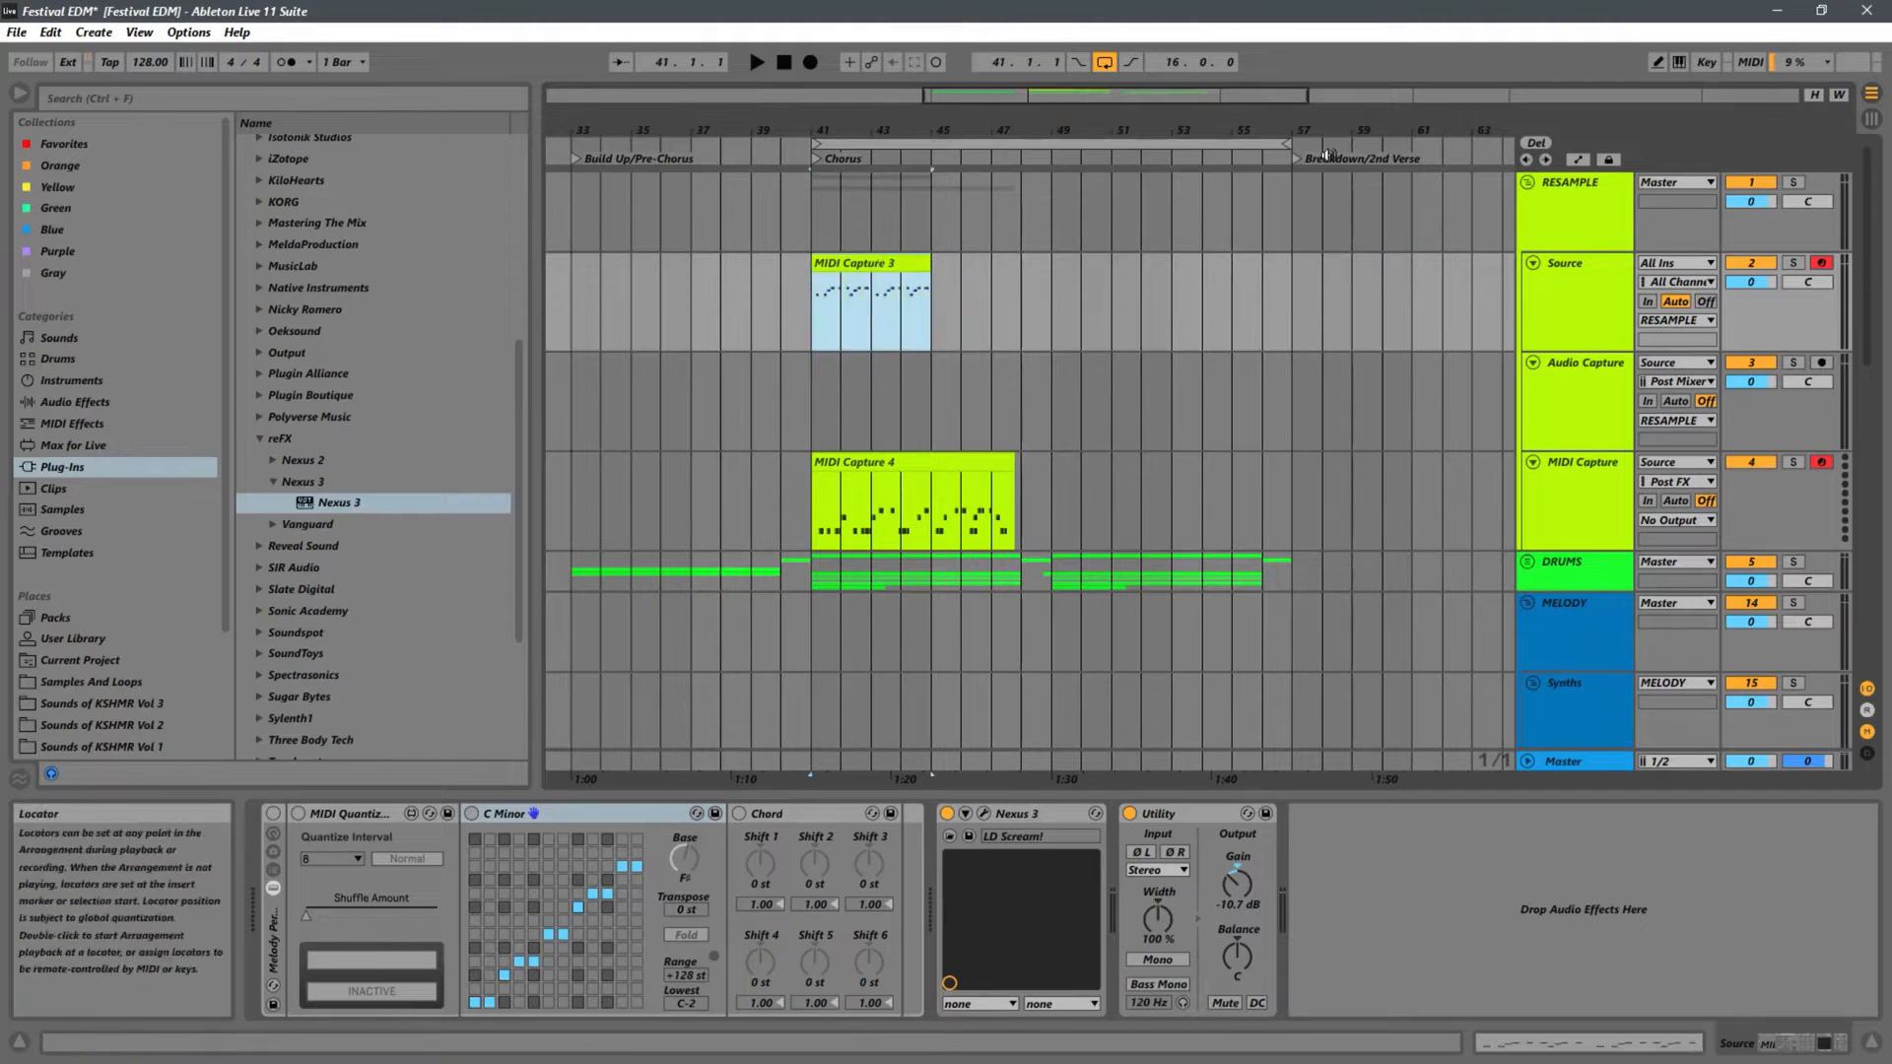
- Shorten the arrangement loop to bars 41 to 45 and play the four-bar Source clip
left_click_drag(1276, 145, 929, 145)
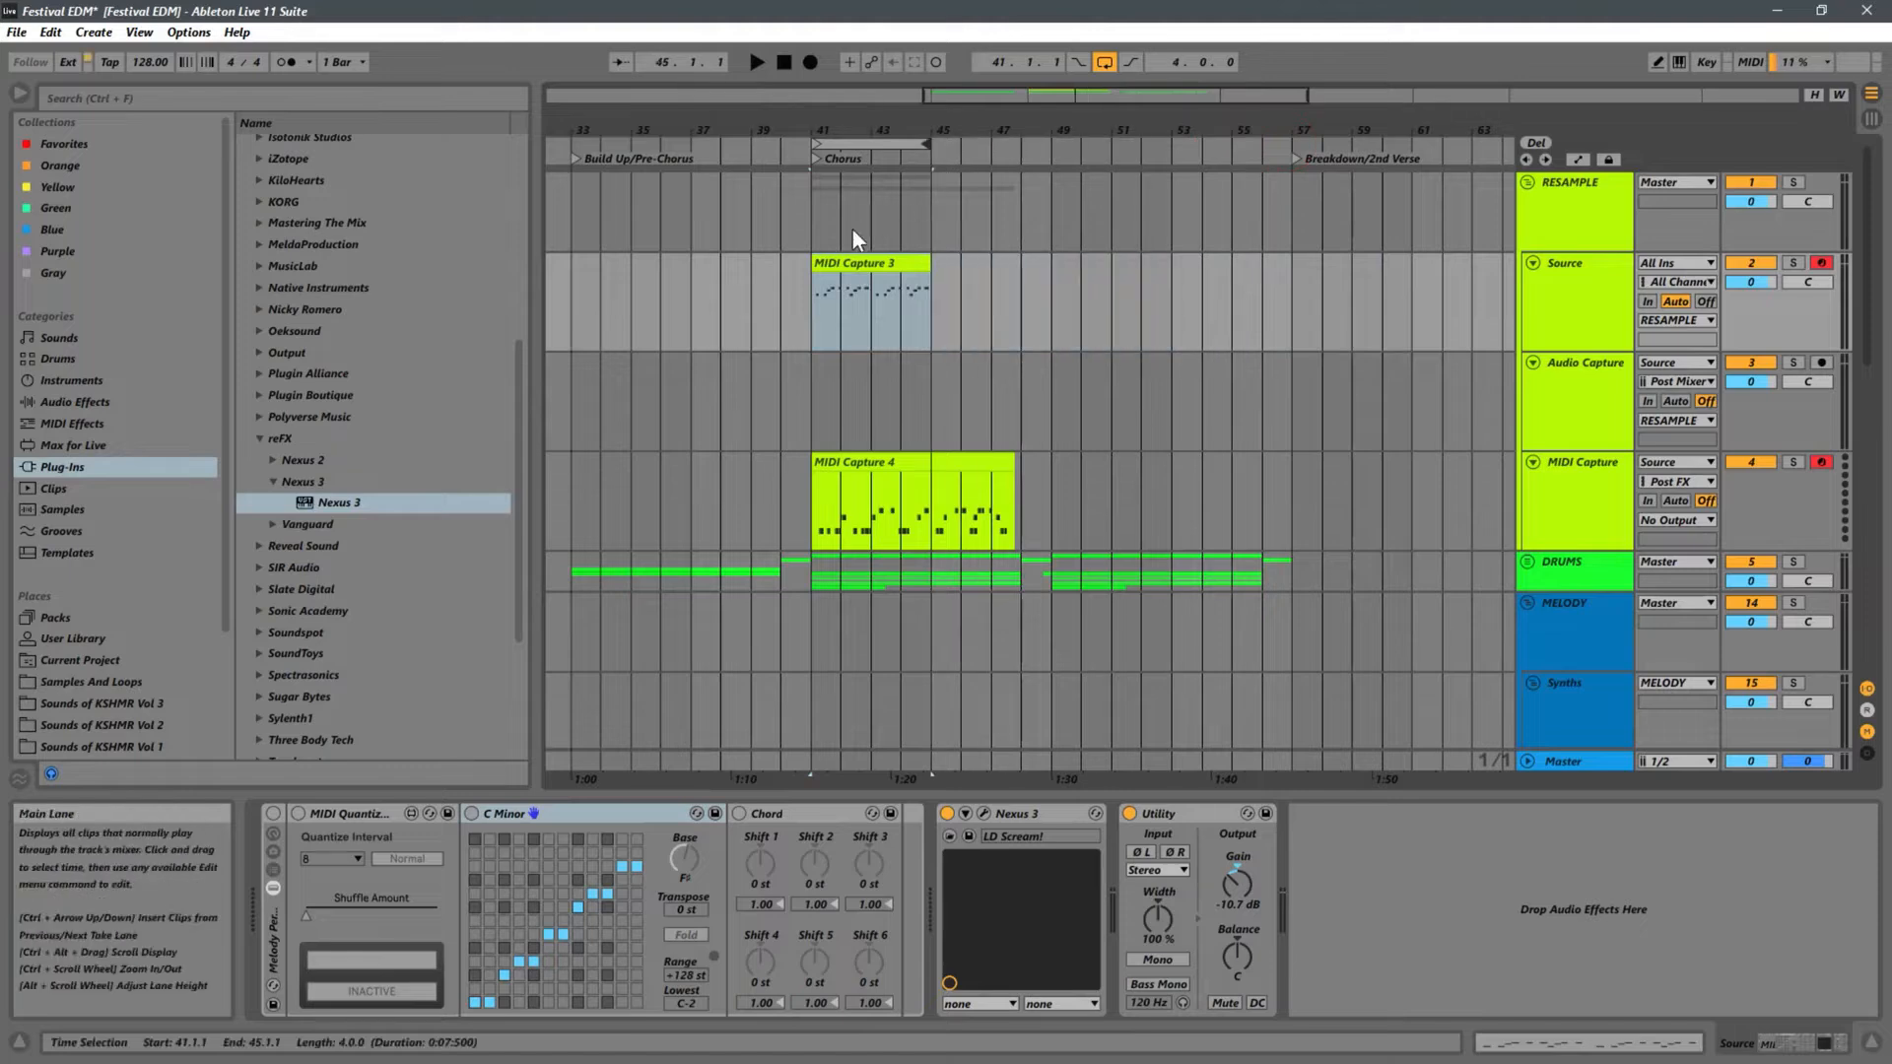
left_click(882, 264)
key("space")
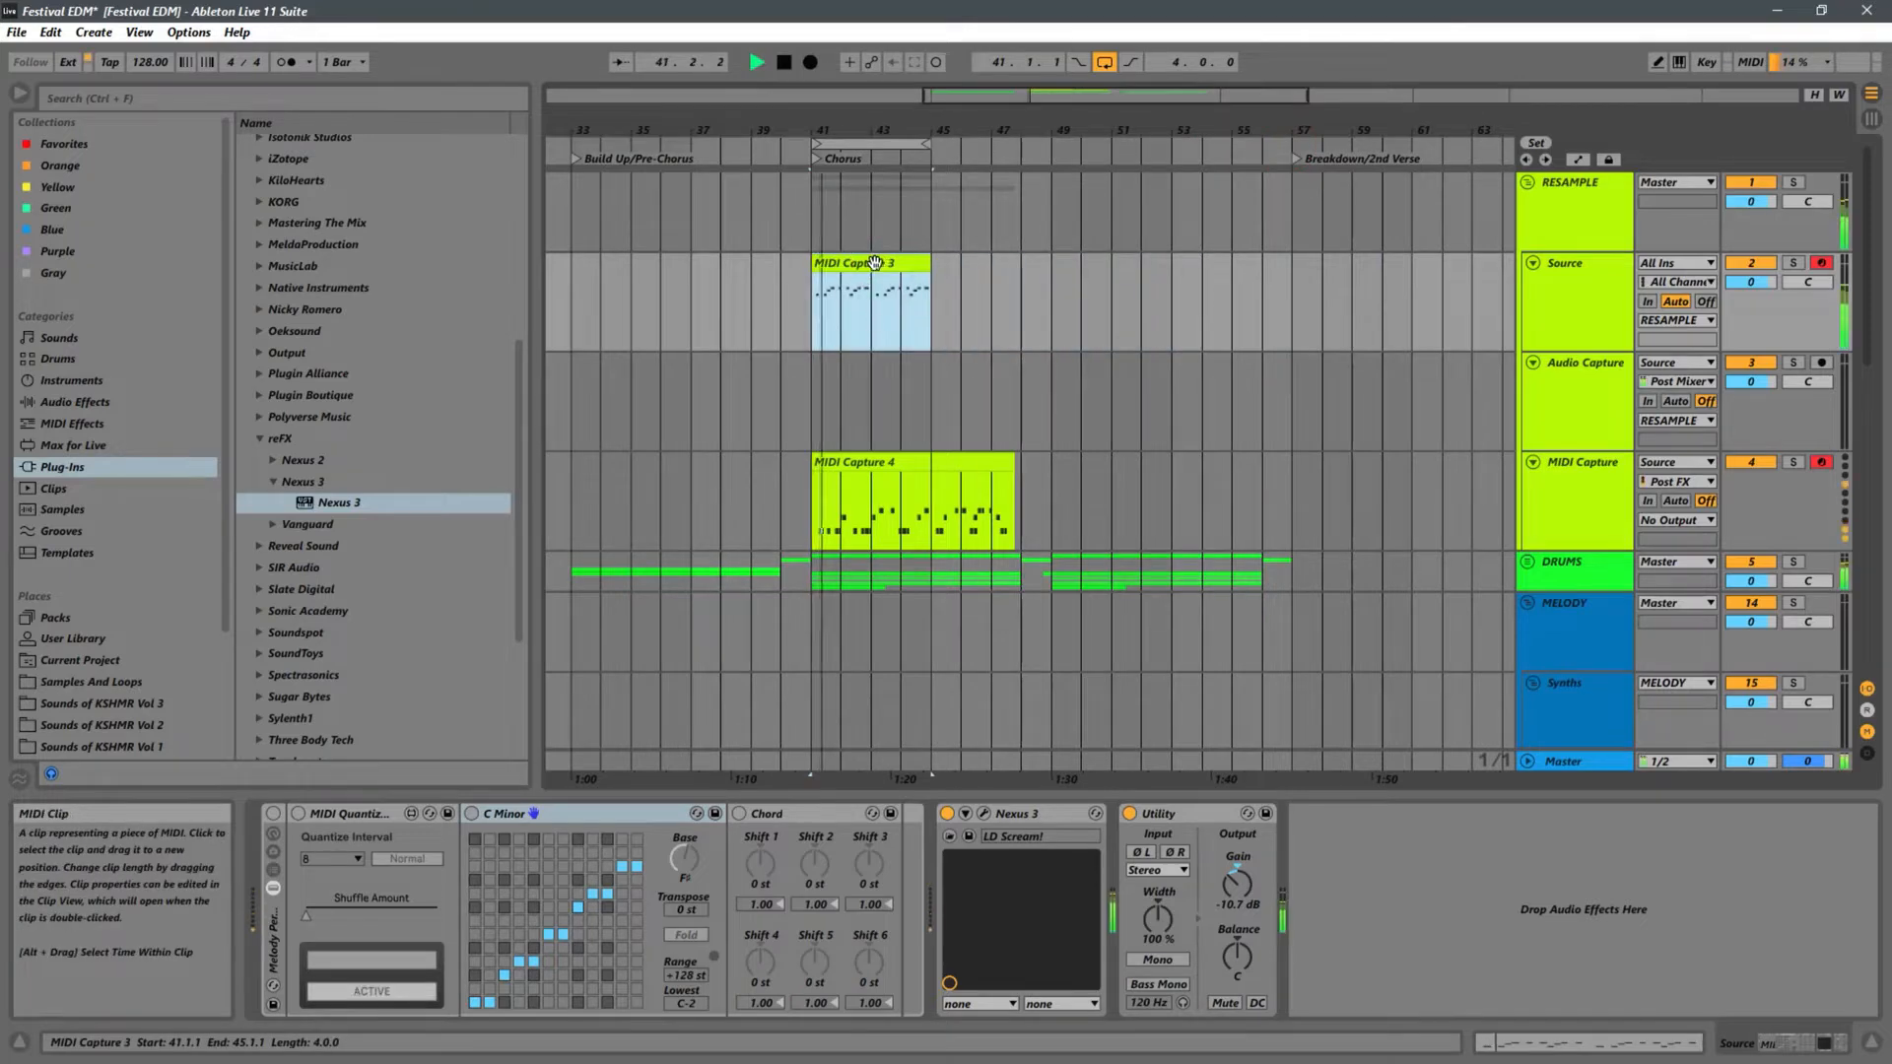
- Open the Source track's MIDI Capture 3 clip in the note editor, stop playback and enlarge the editor
double_click(880, 263)
key("space")
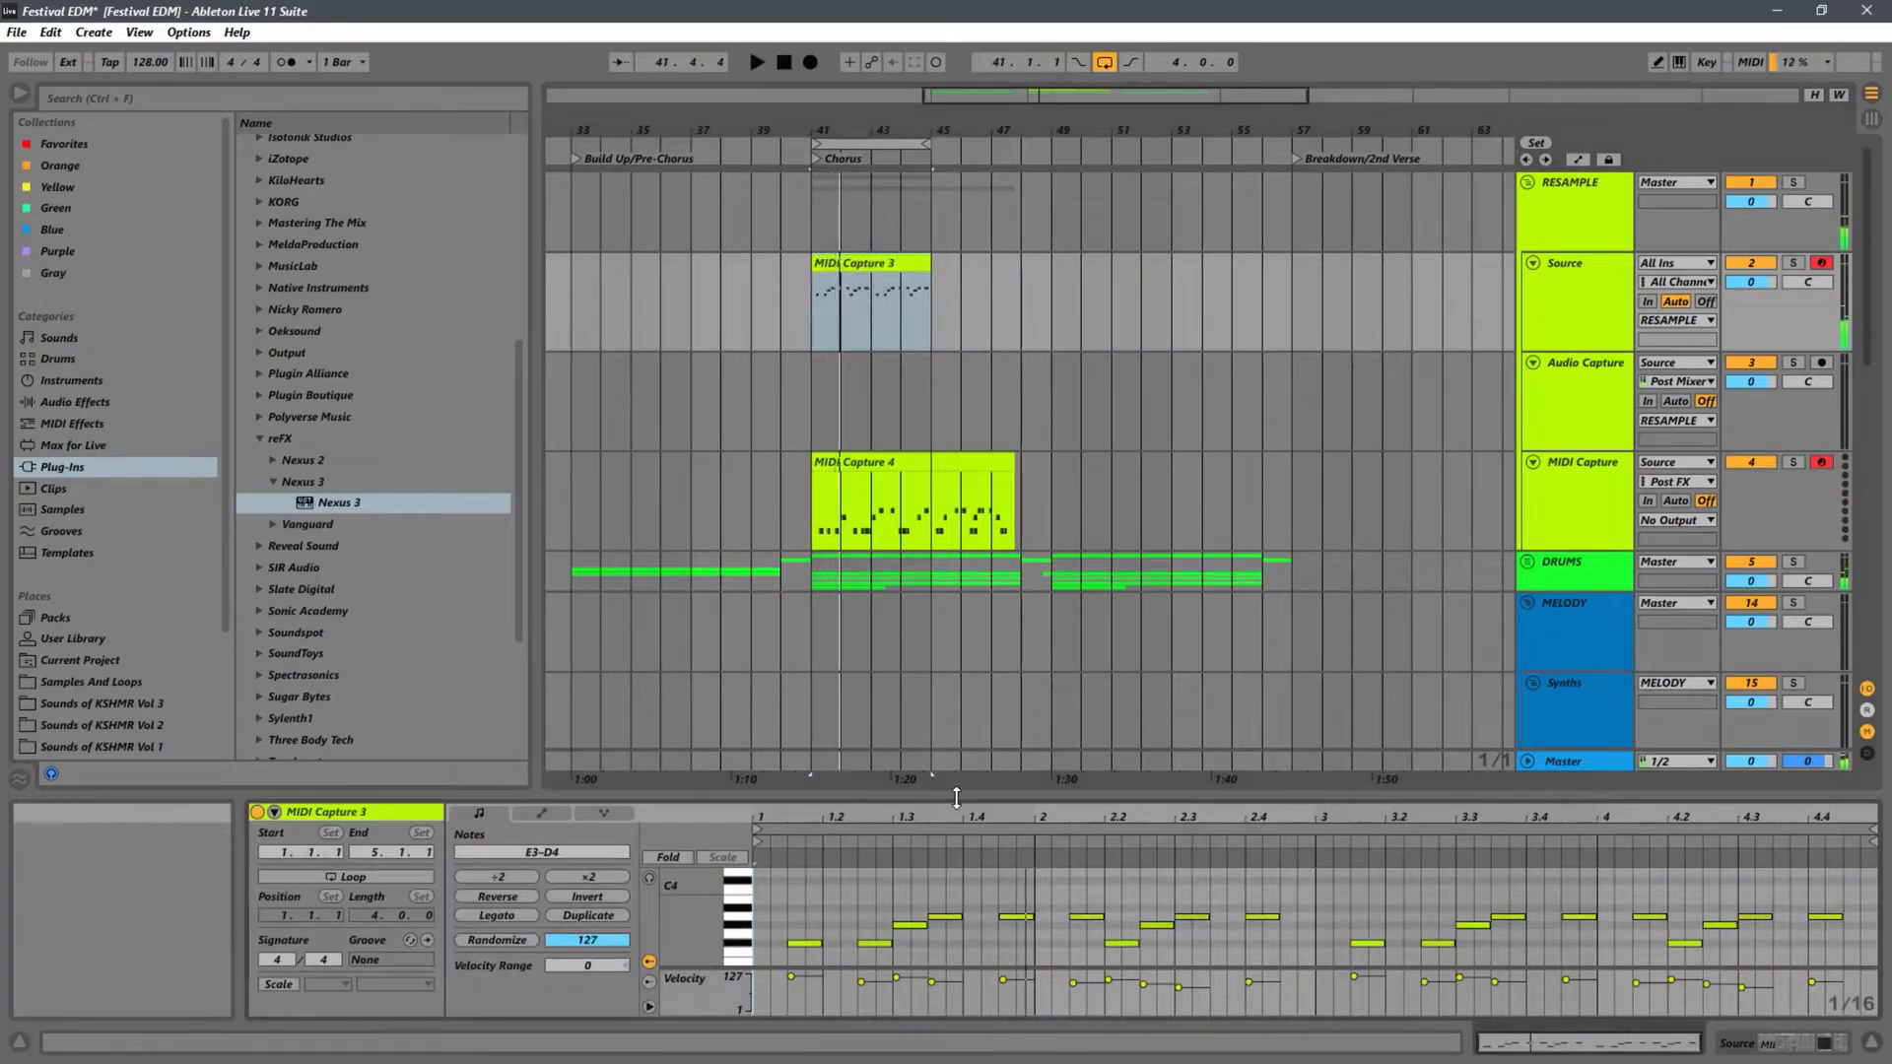
left_click_drag(956, 792, 975, 418)
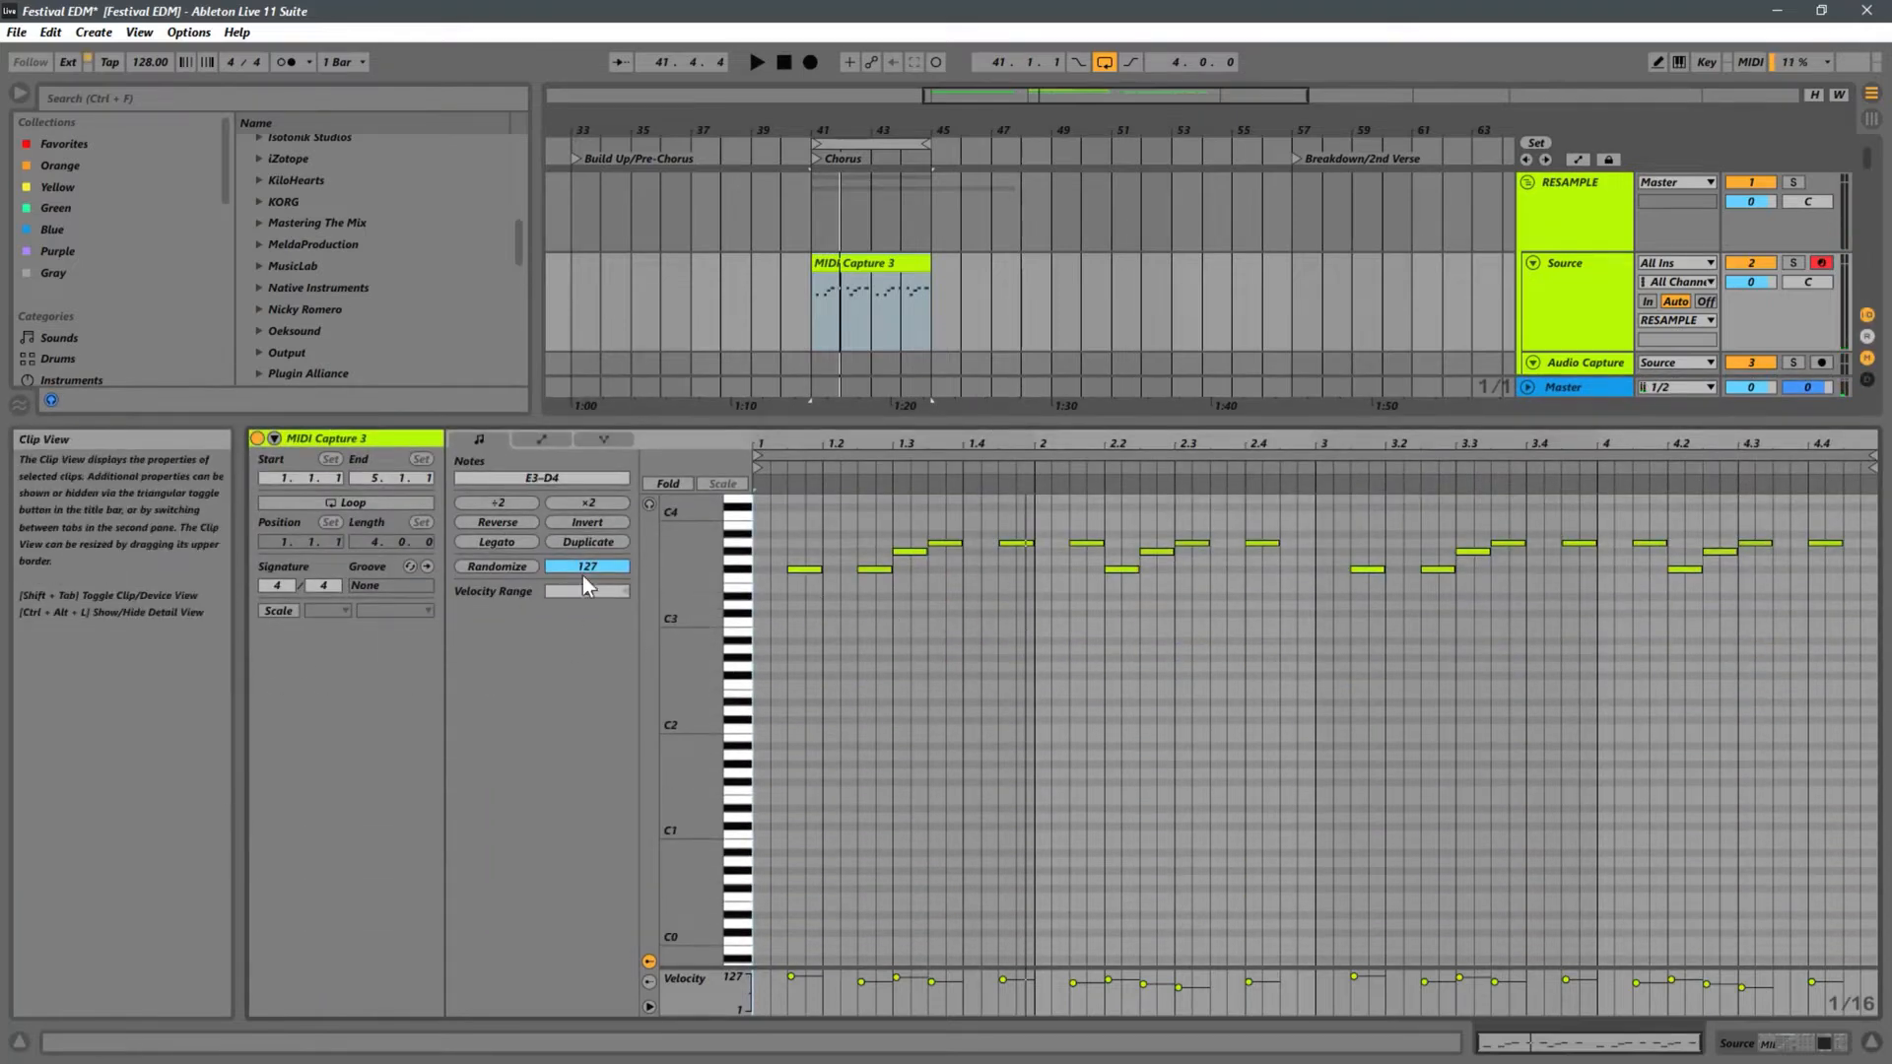
mouse_move(767, 444)
left_mouse_down()
mouse_move(773, 492)
mouse_move(791, 421)
left_mouse_up()
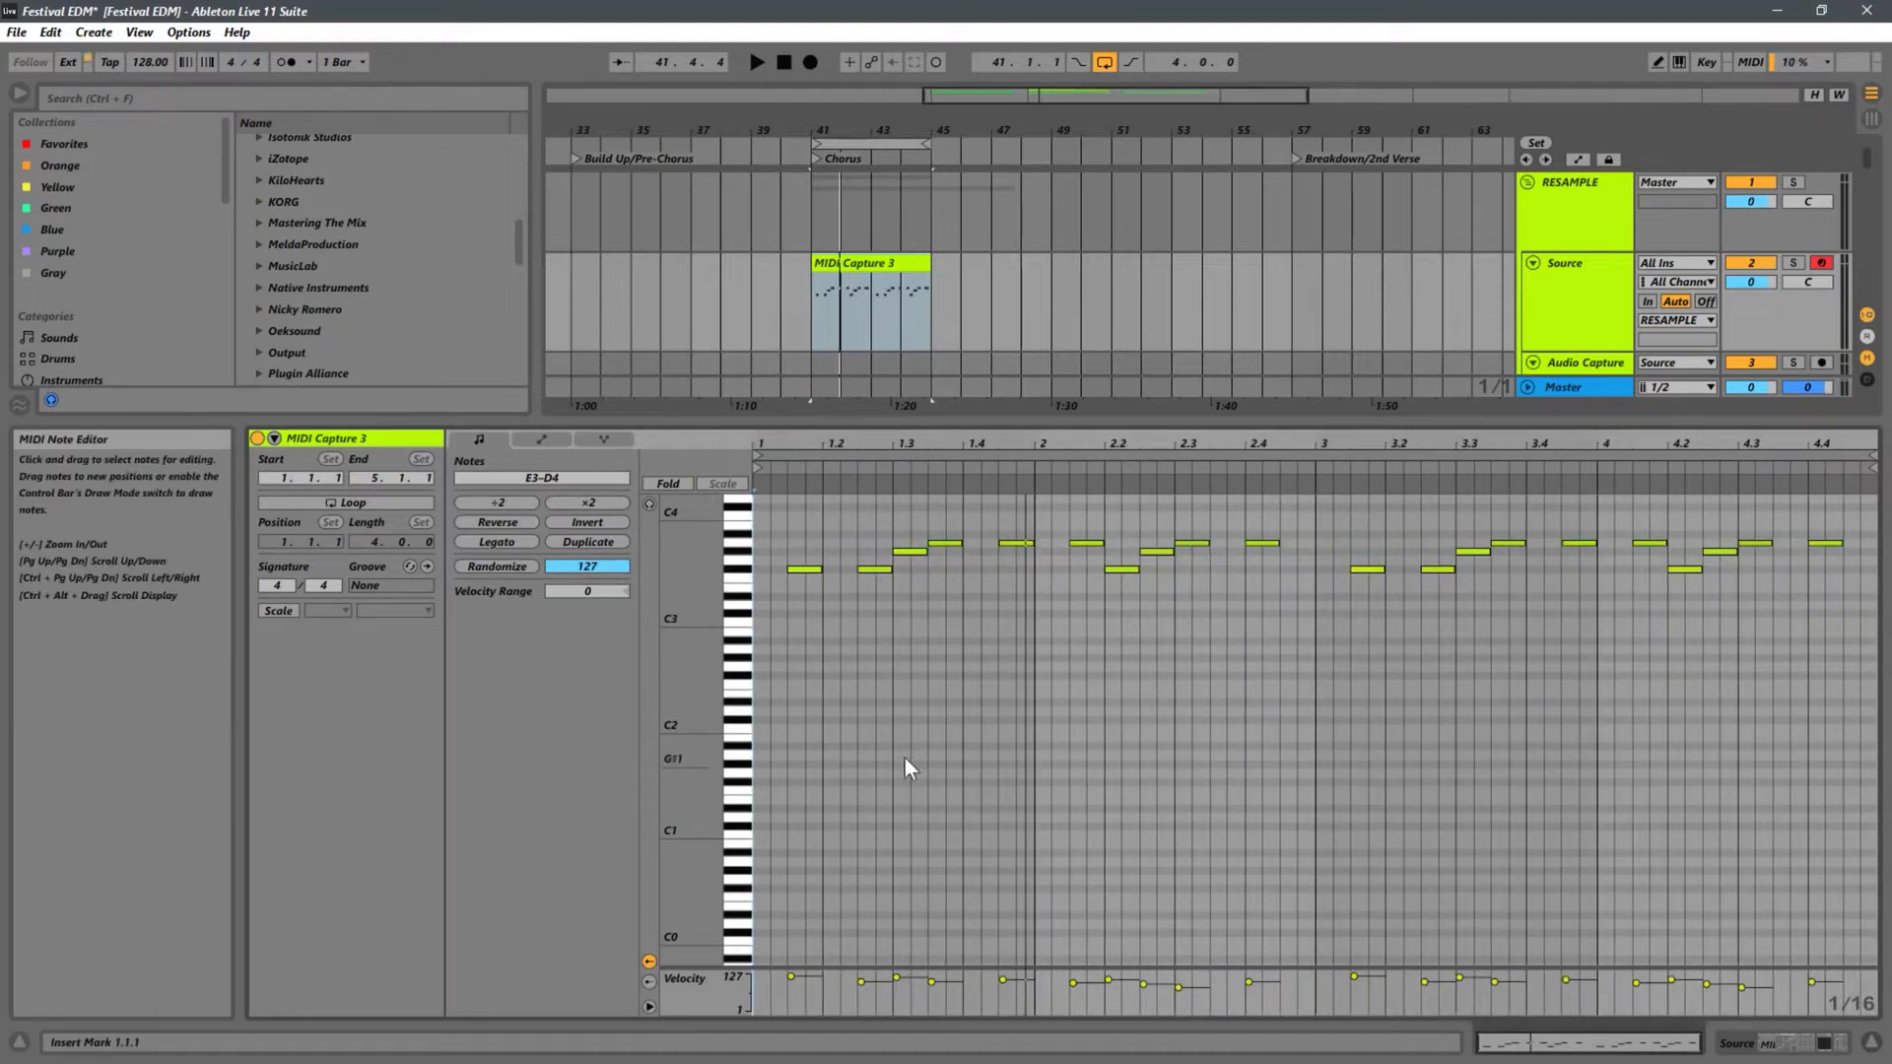
- Turn on the clip's scale, set it to F♯/G♭ Minor and show only the scale's notes in the editor
left_click(276, 607)
left_click(315, 609)
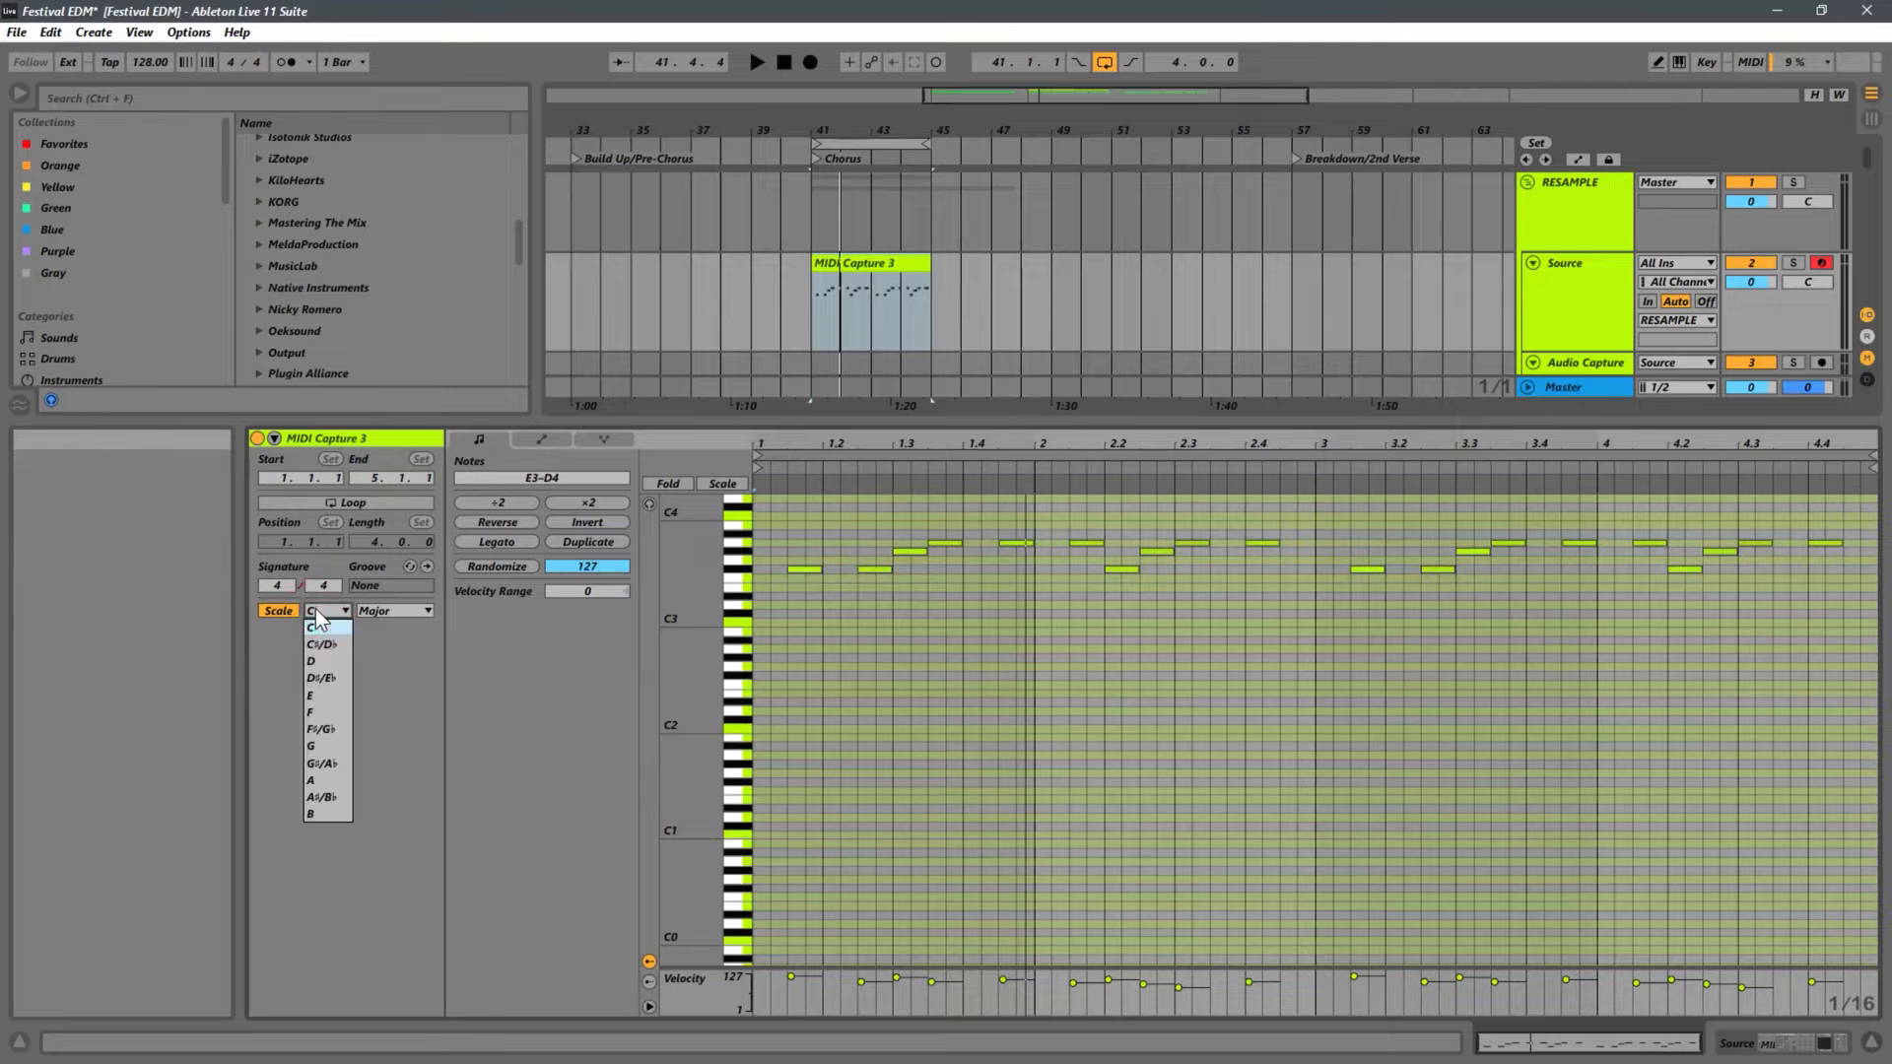
left_click(333, 711)
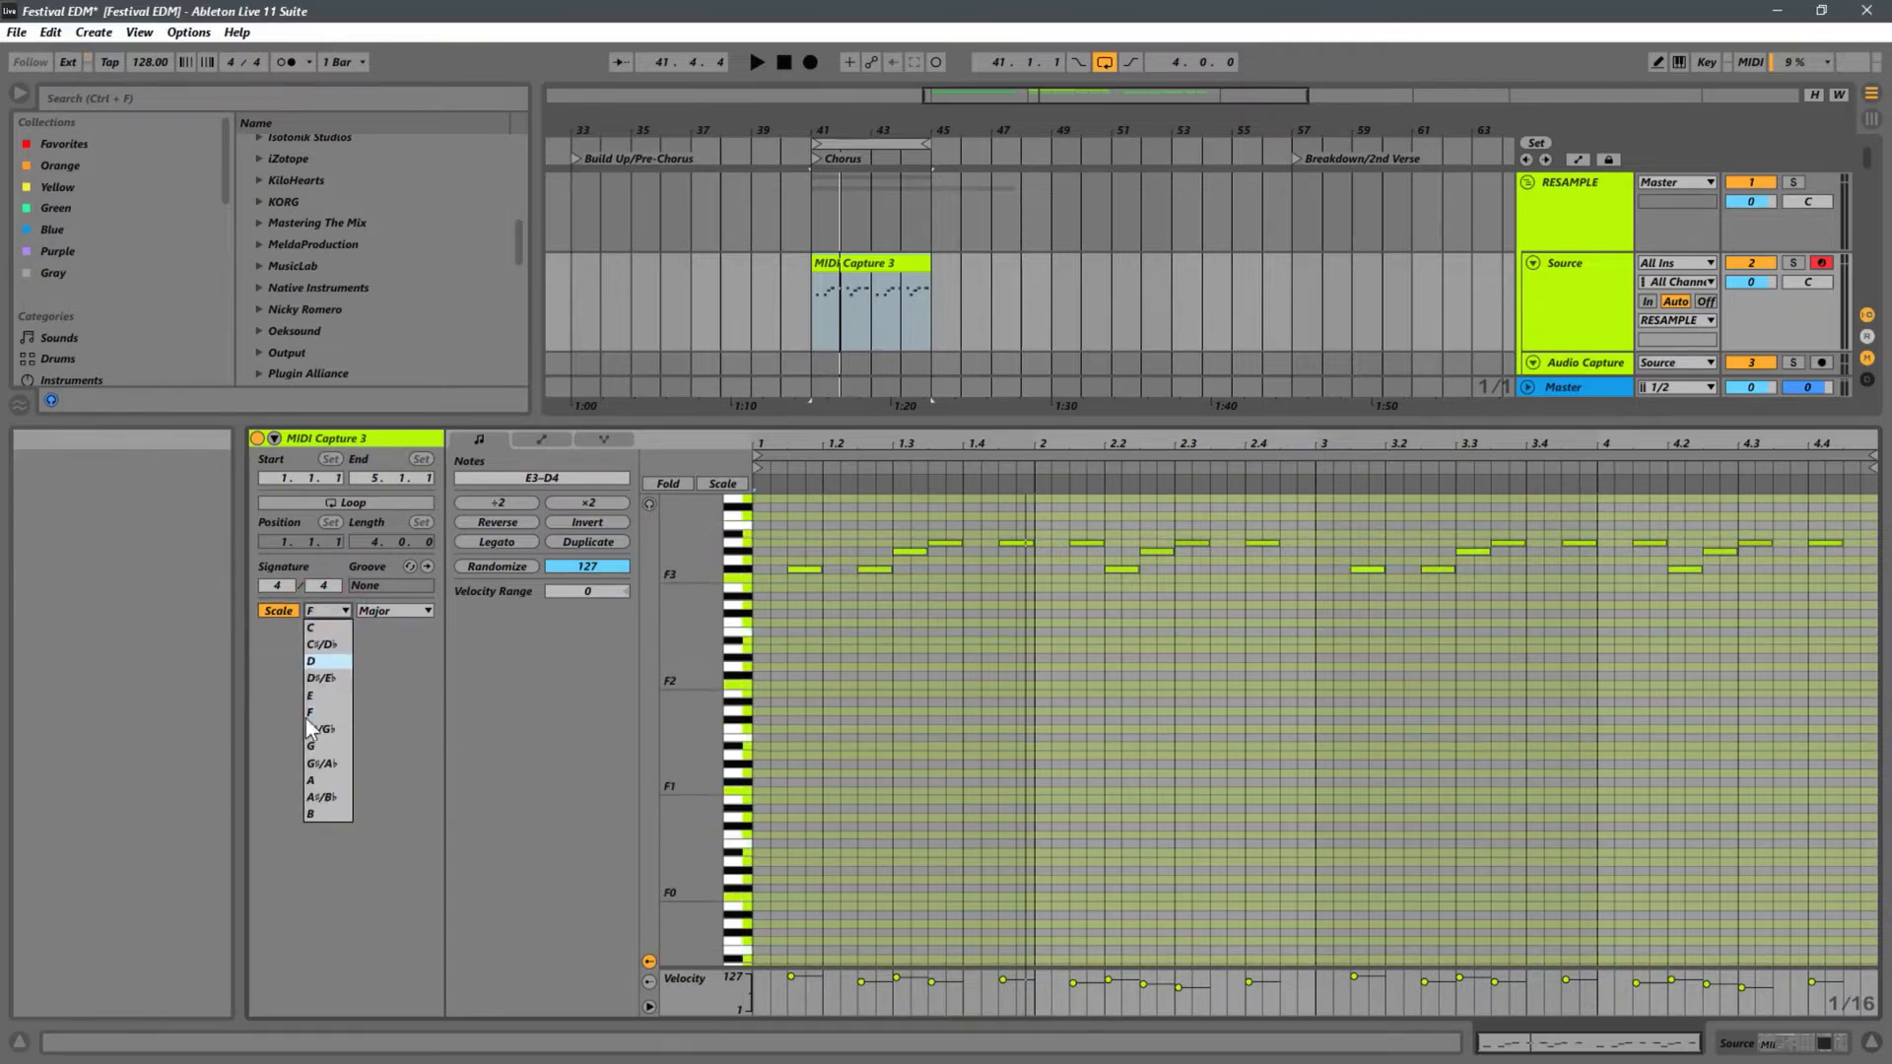
left_click(320, 730)
left_click(392, 613)
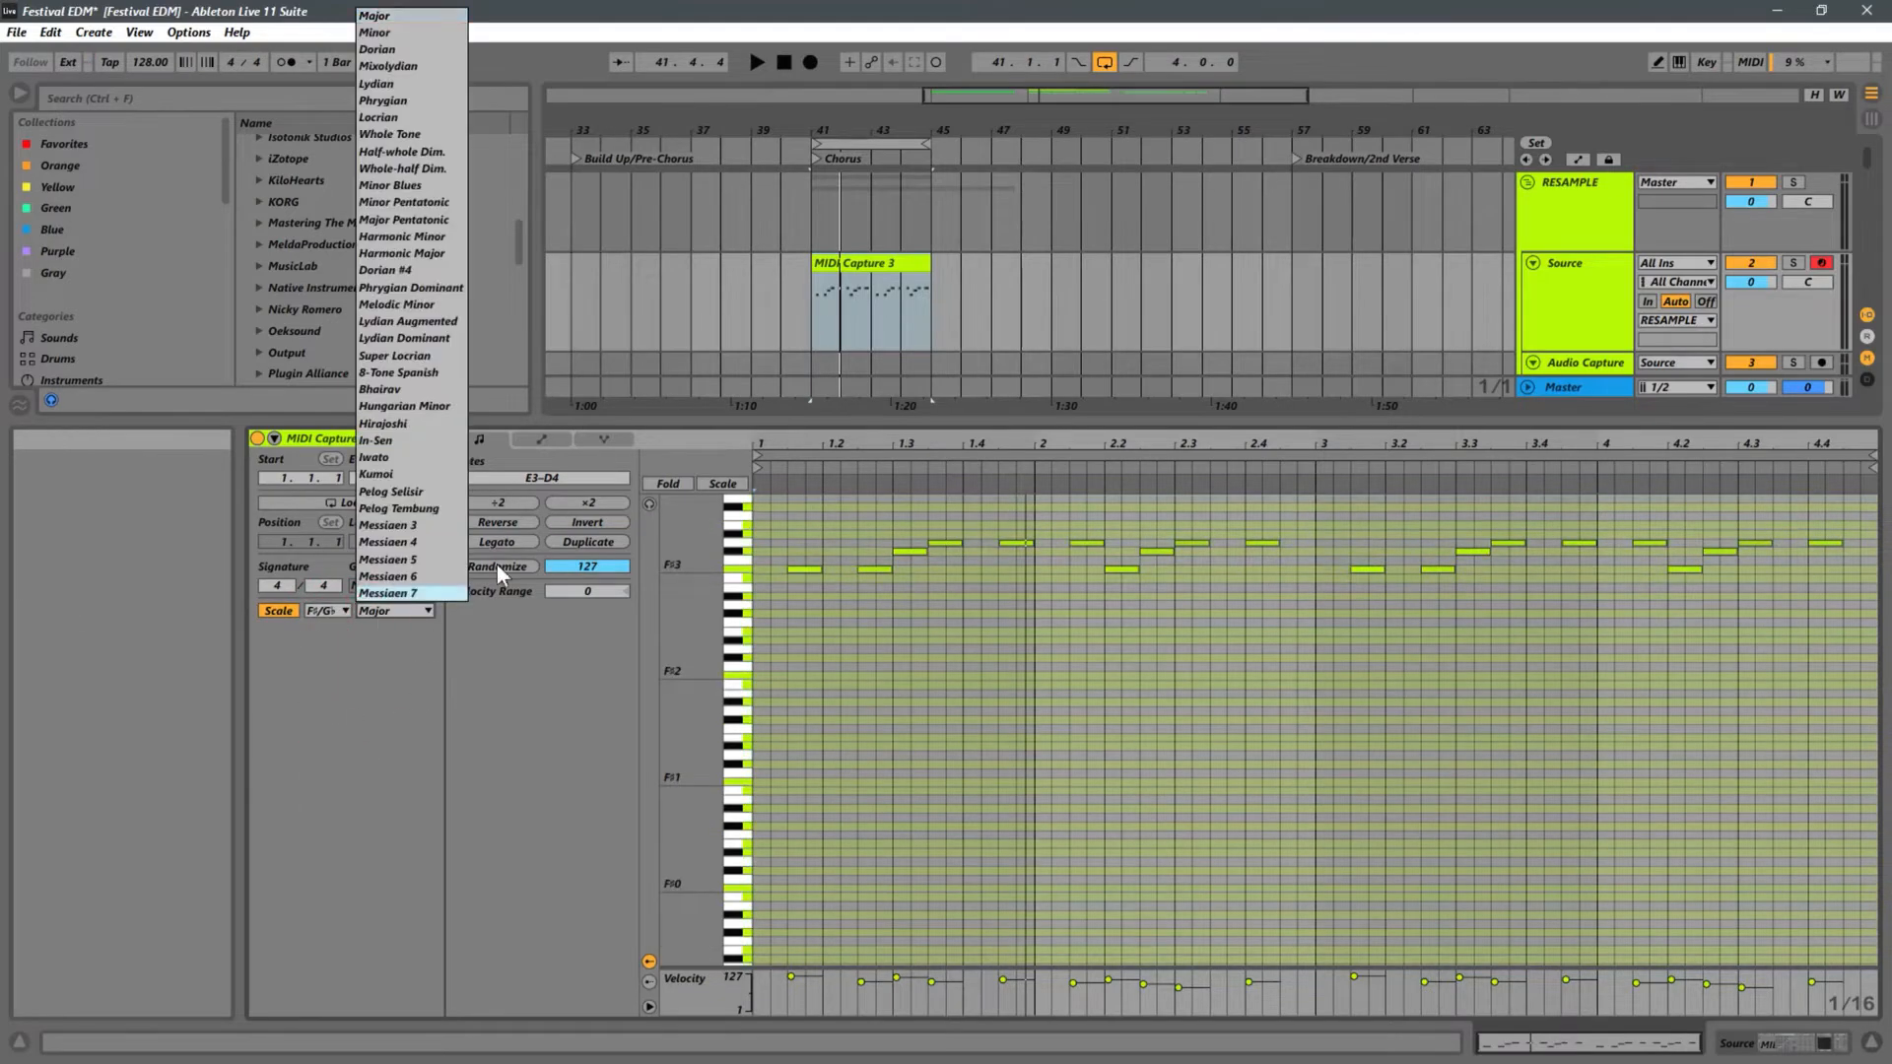
left_click(388, 32)
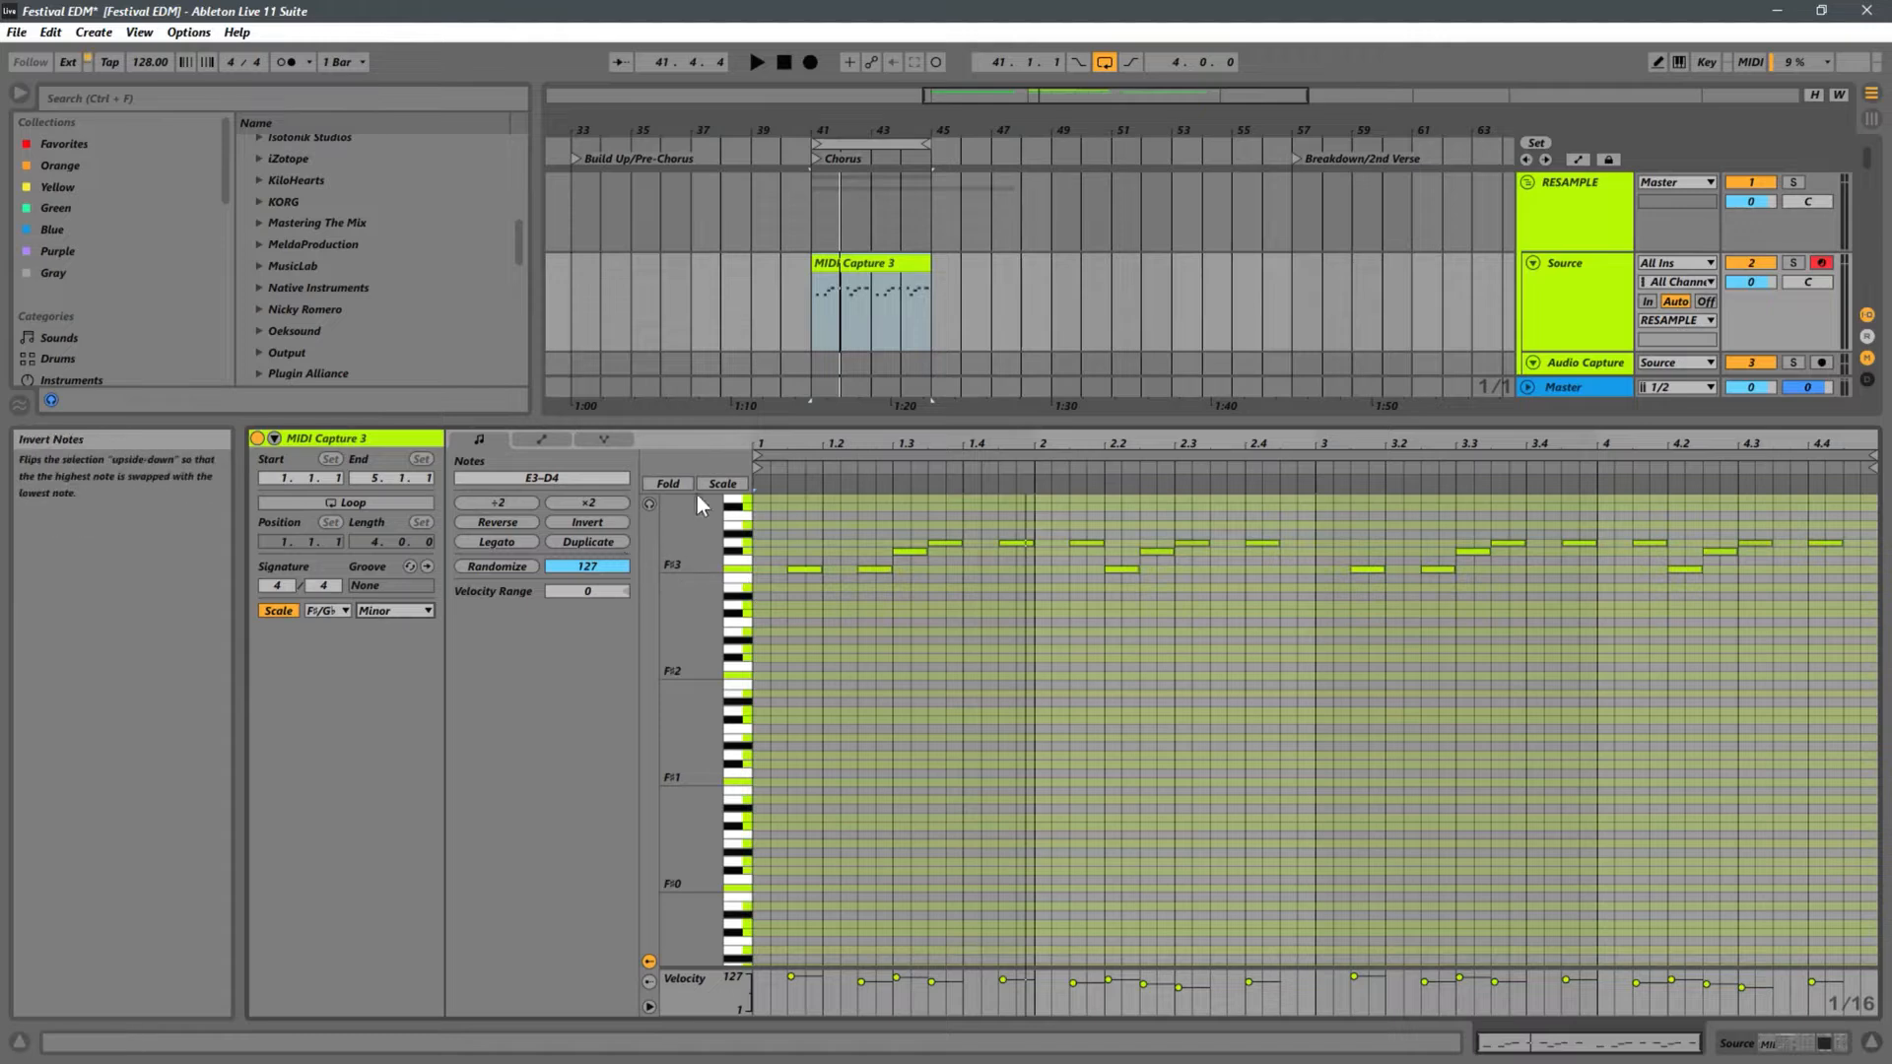
left_click(723, 484)
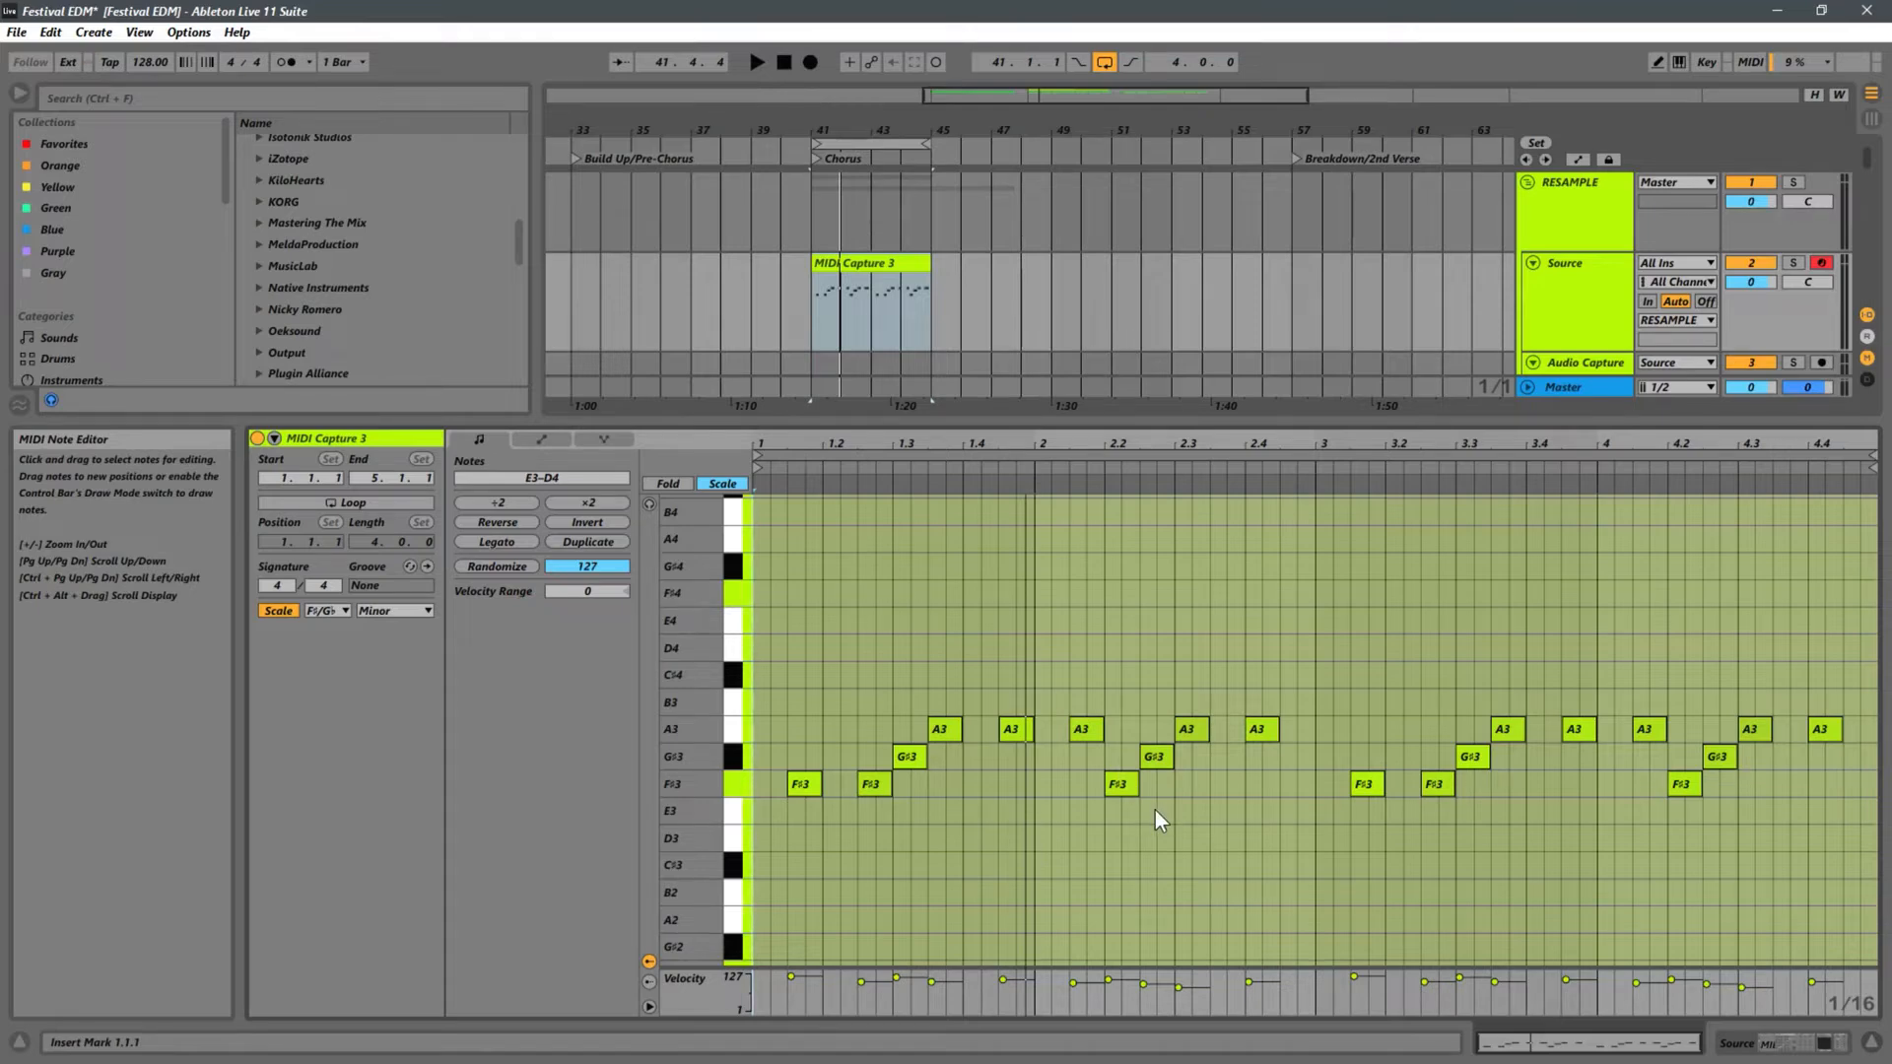
- Try adding a B3 note at 1.2.2 and a D4 note at 1.4.2, and delete both again
double_click(845, 704)
double_click(990, 652)
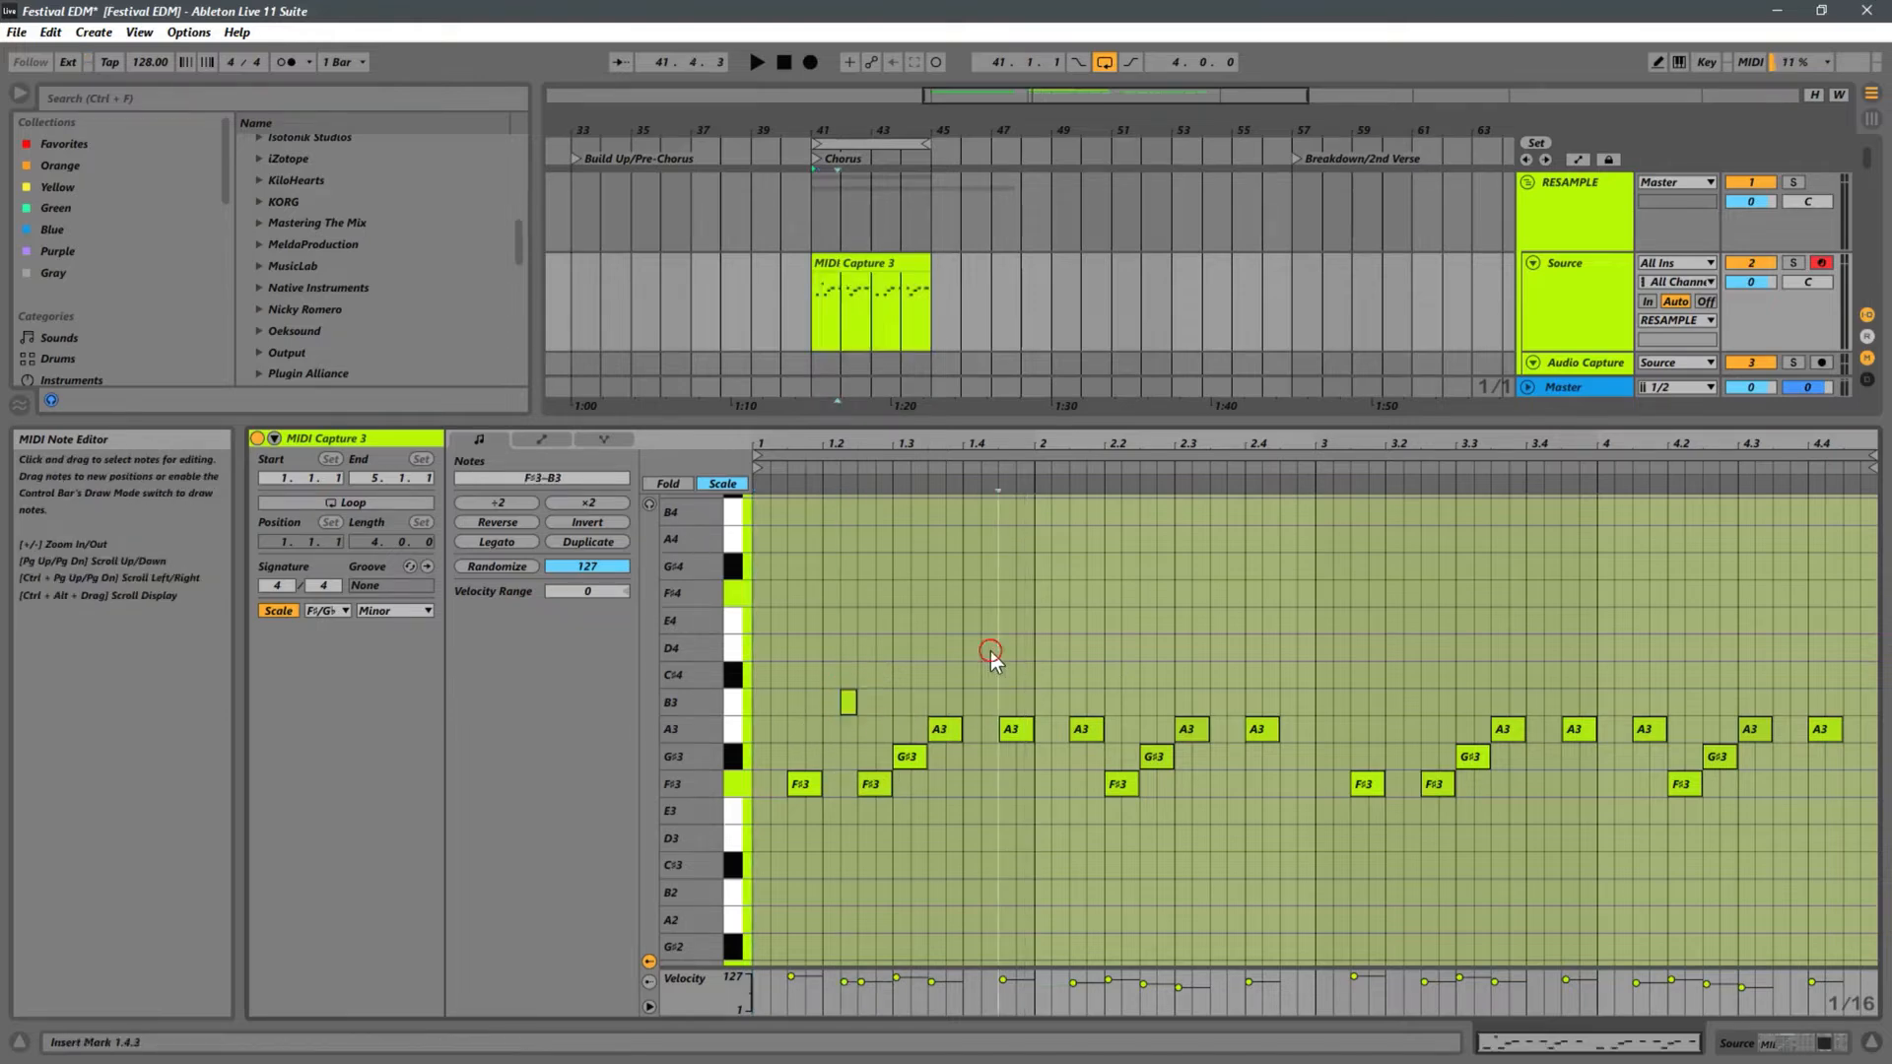
key("space")
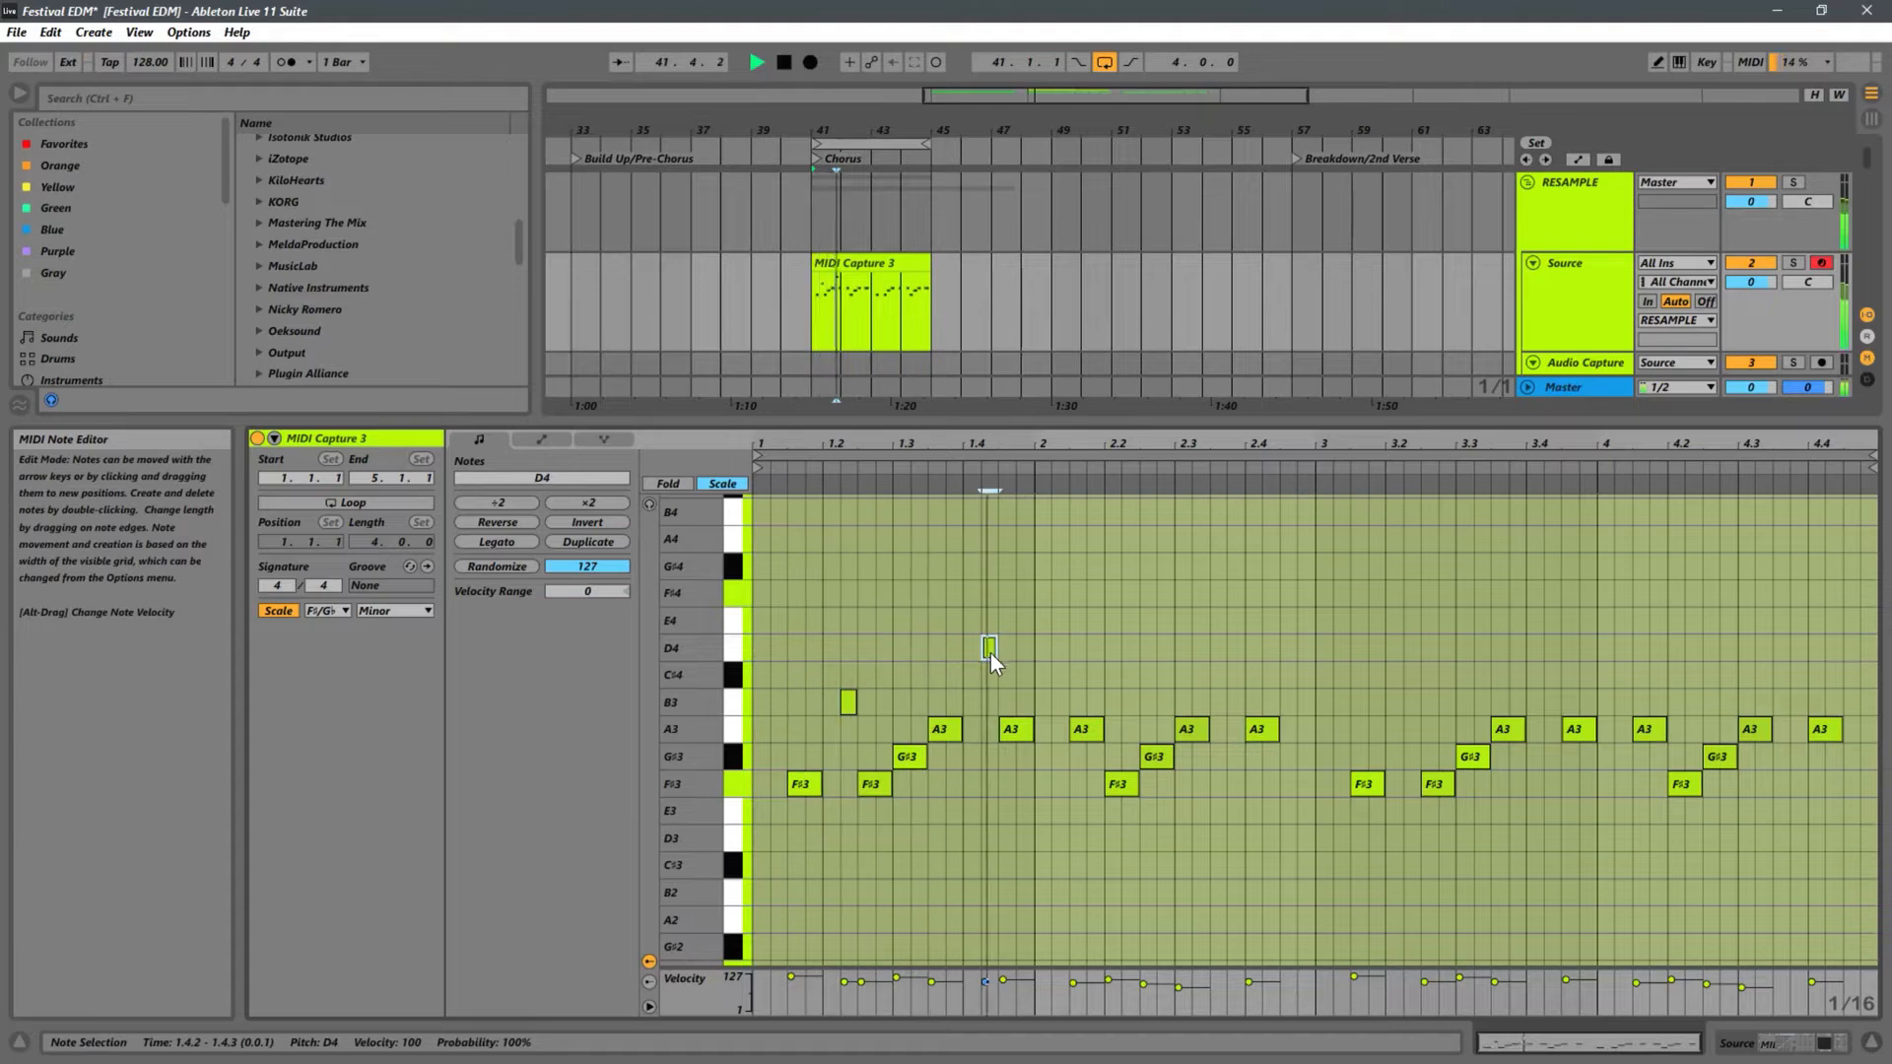
double_click(990, 653)
key("space")
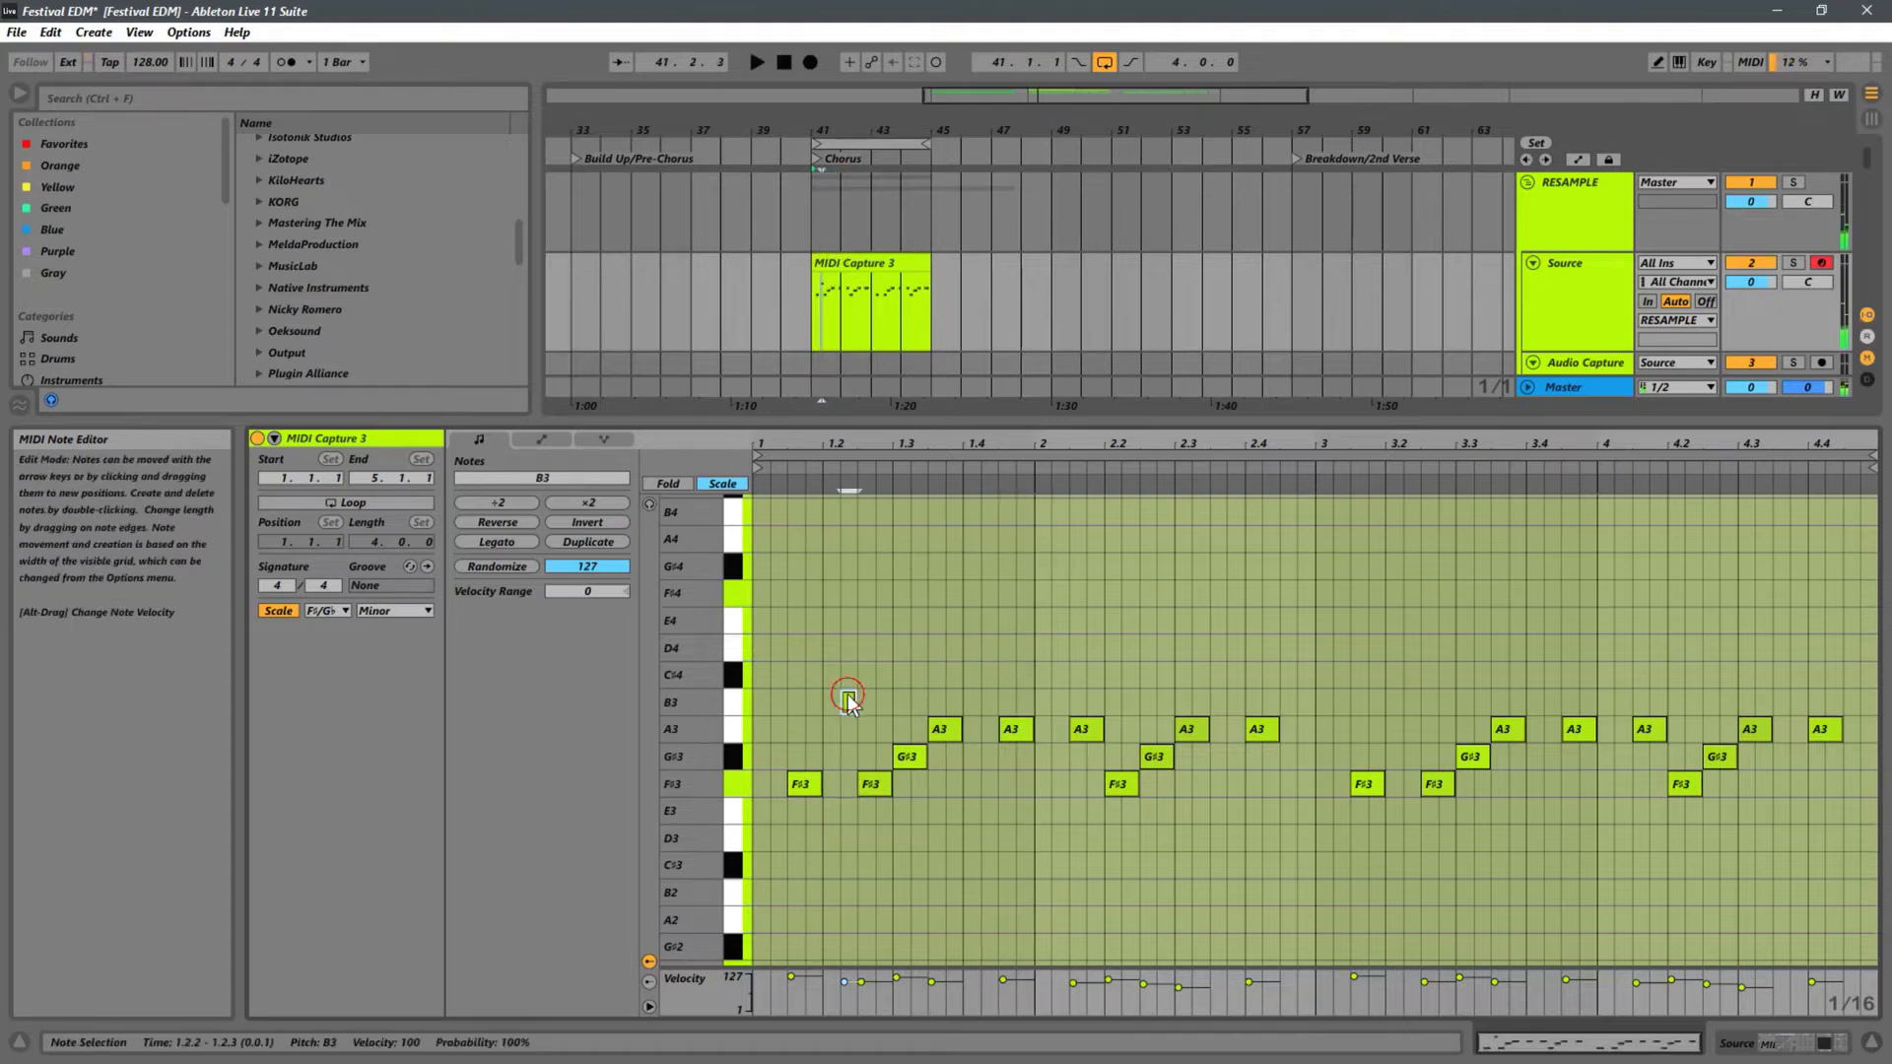
double_click(847, 701)
- Rework the first two bars' rhythm during playback, removing the G♯3 in bar 1, shifting and lengthening the F♯3 before it and adding a short F♯3 at 1.2.2
key("space")
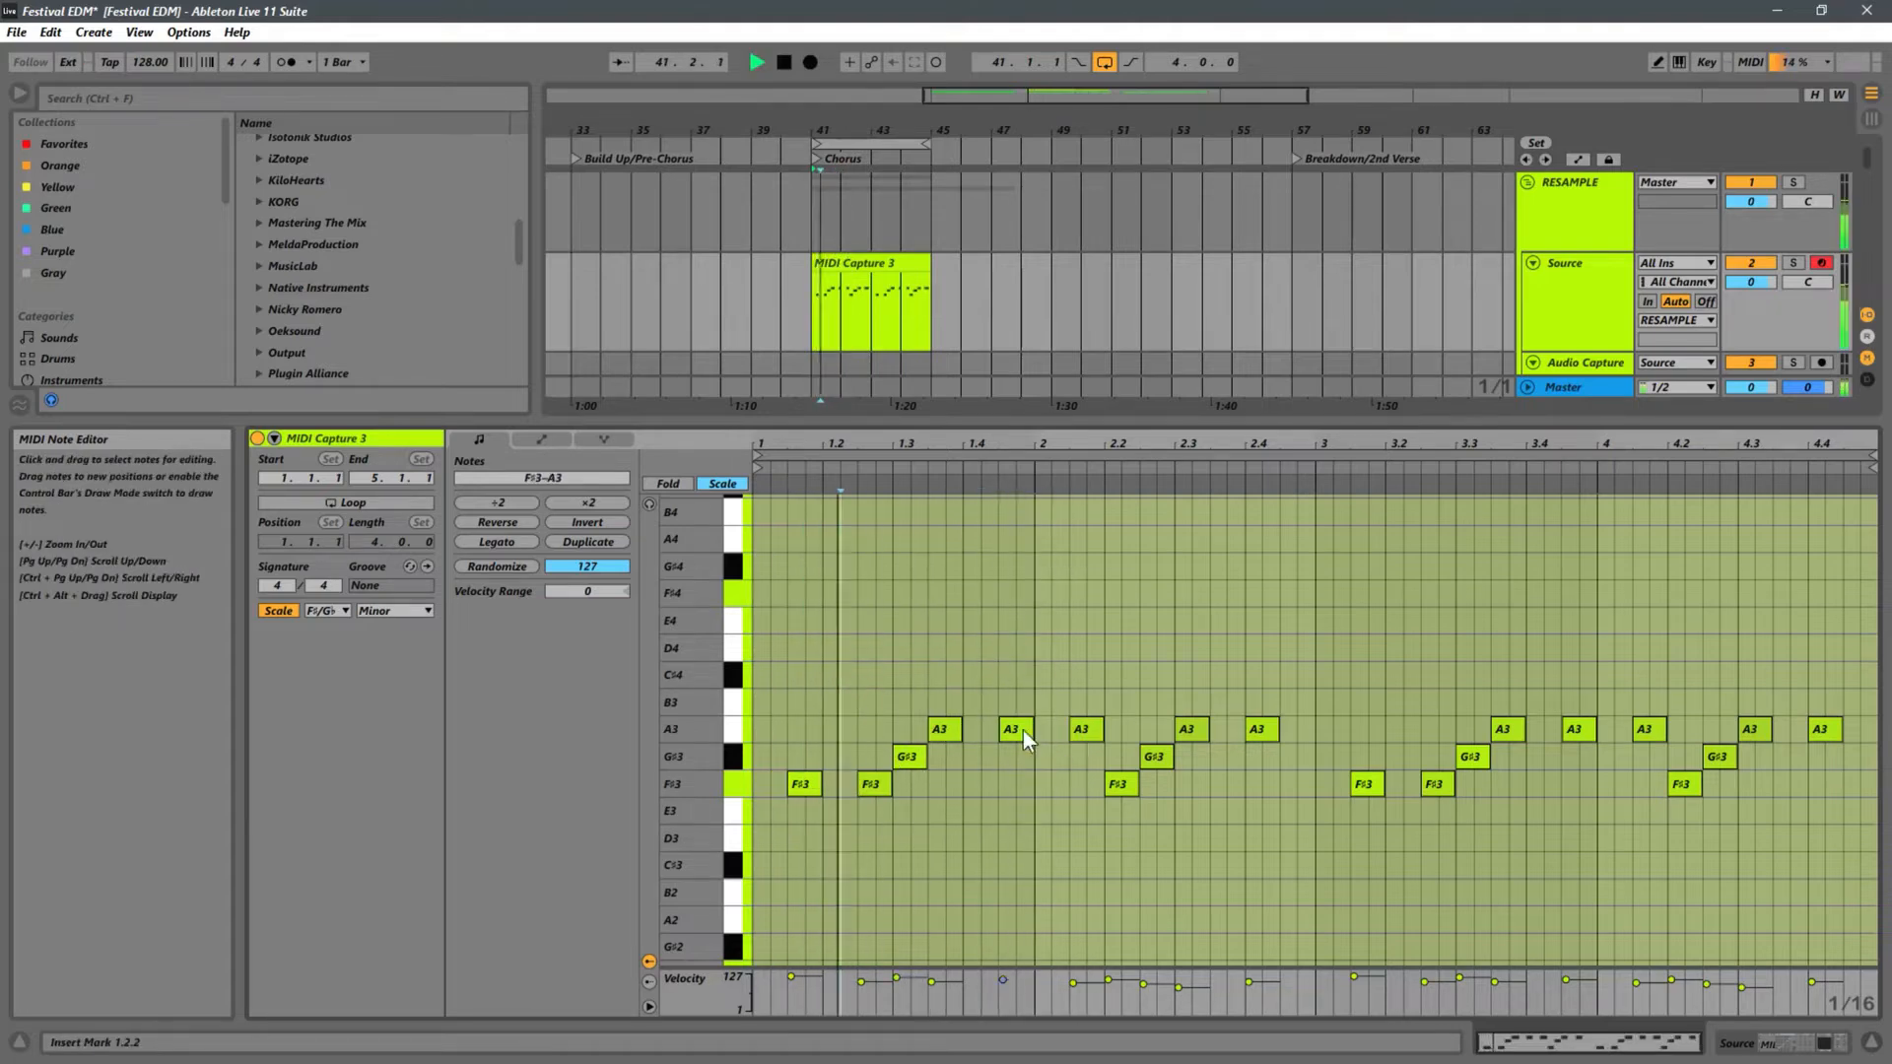
left_click(989, 808)
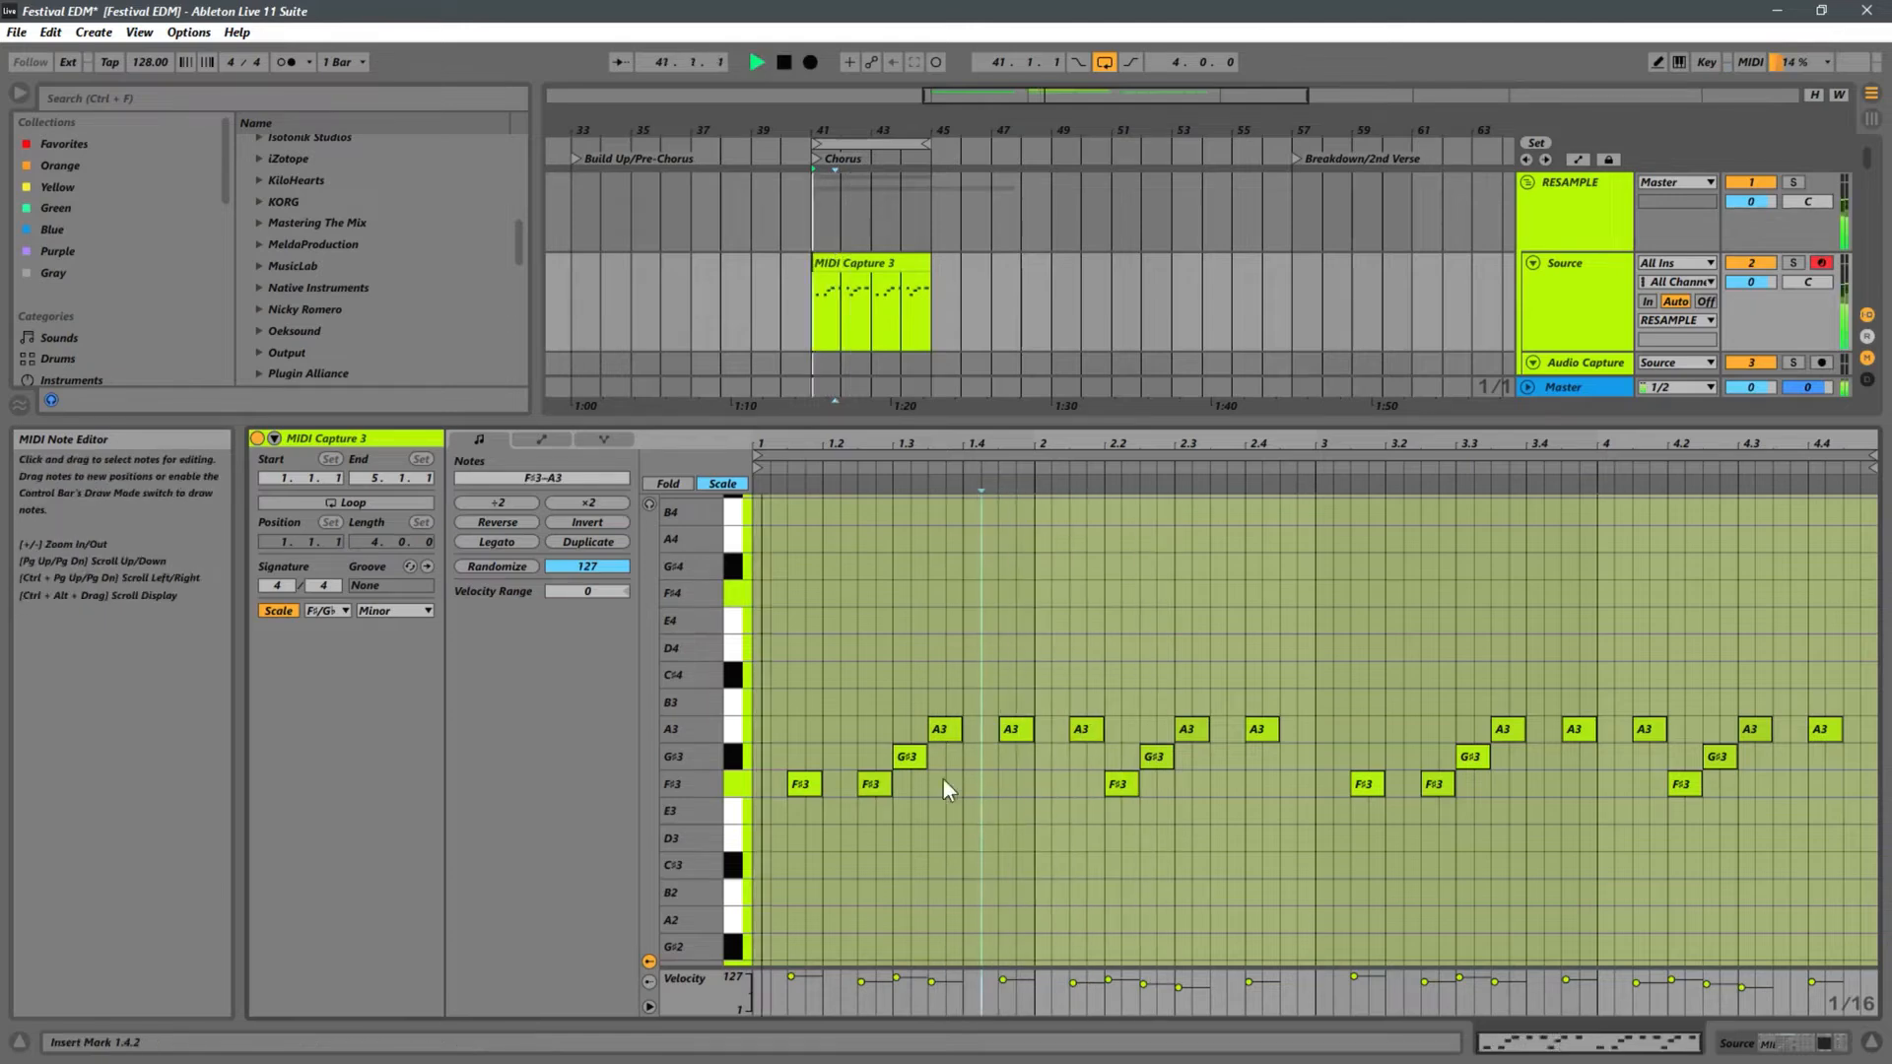
double_click(908, 756)
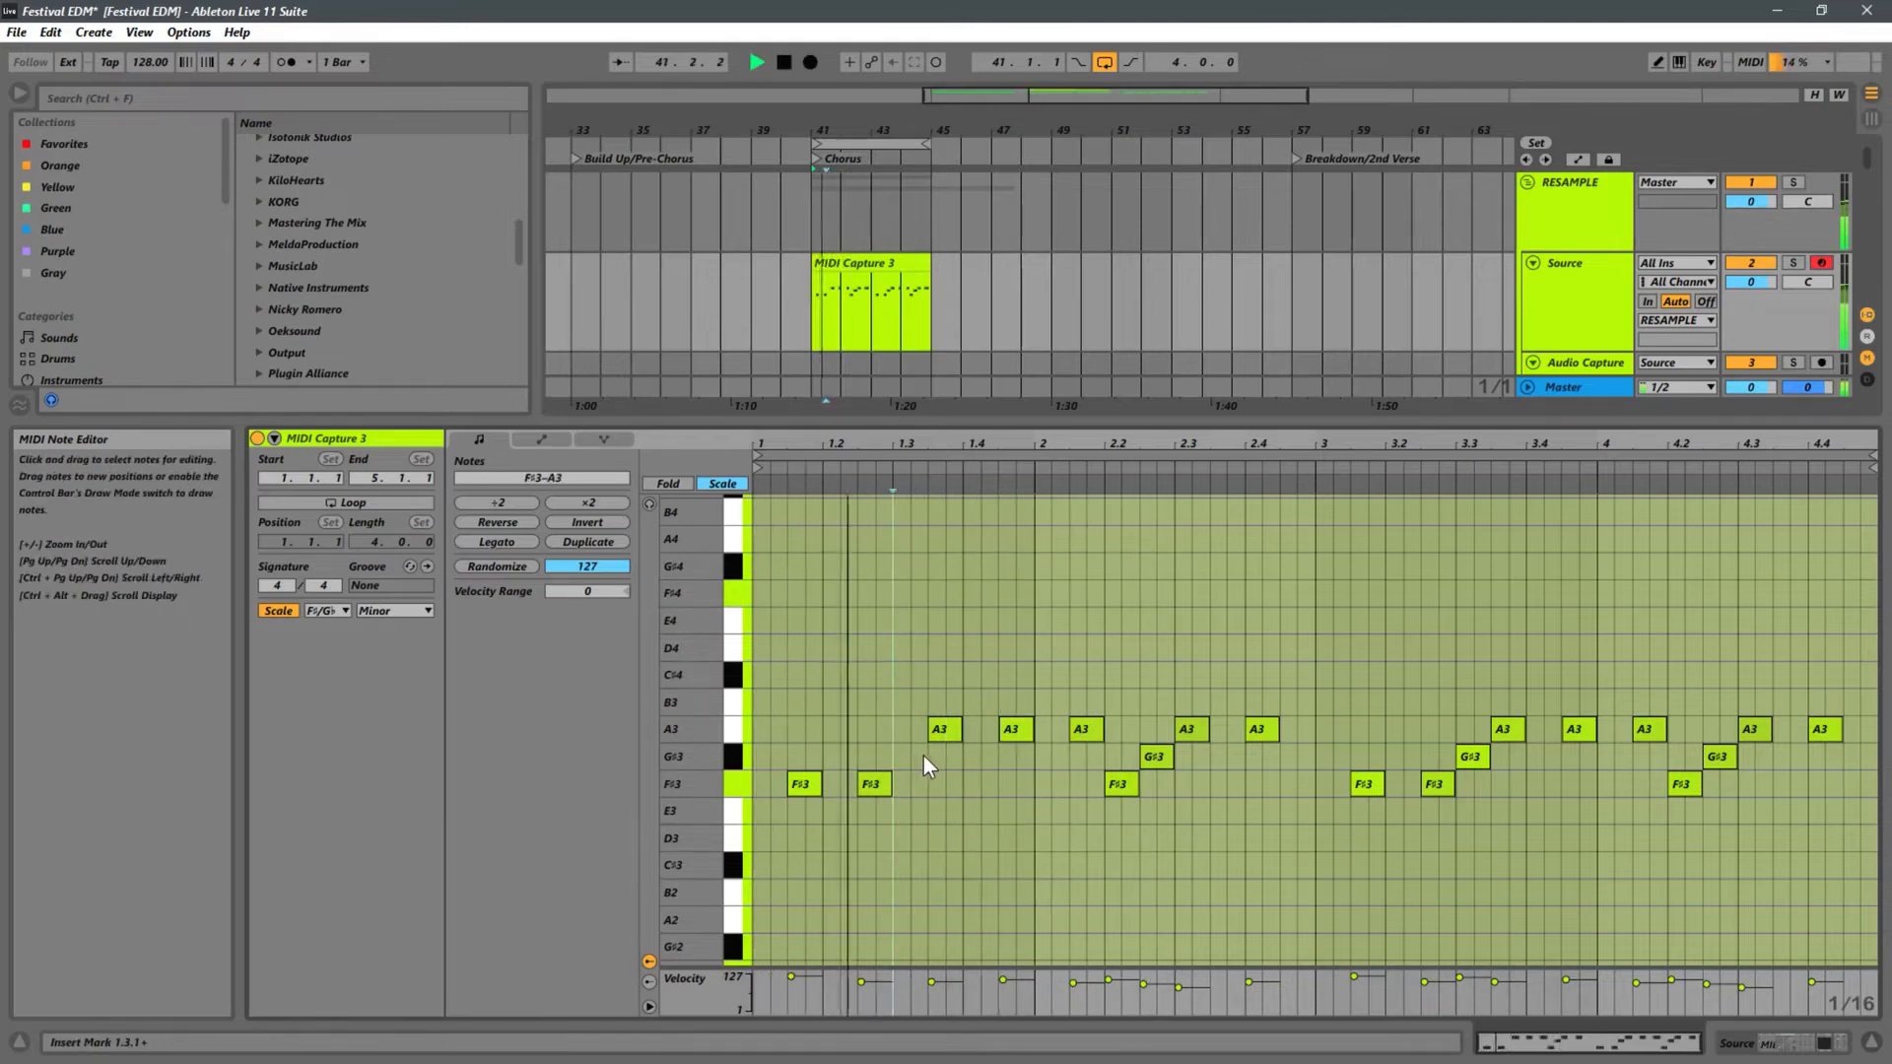
left_click(872, 789)
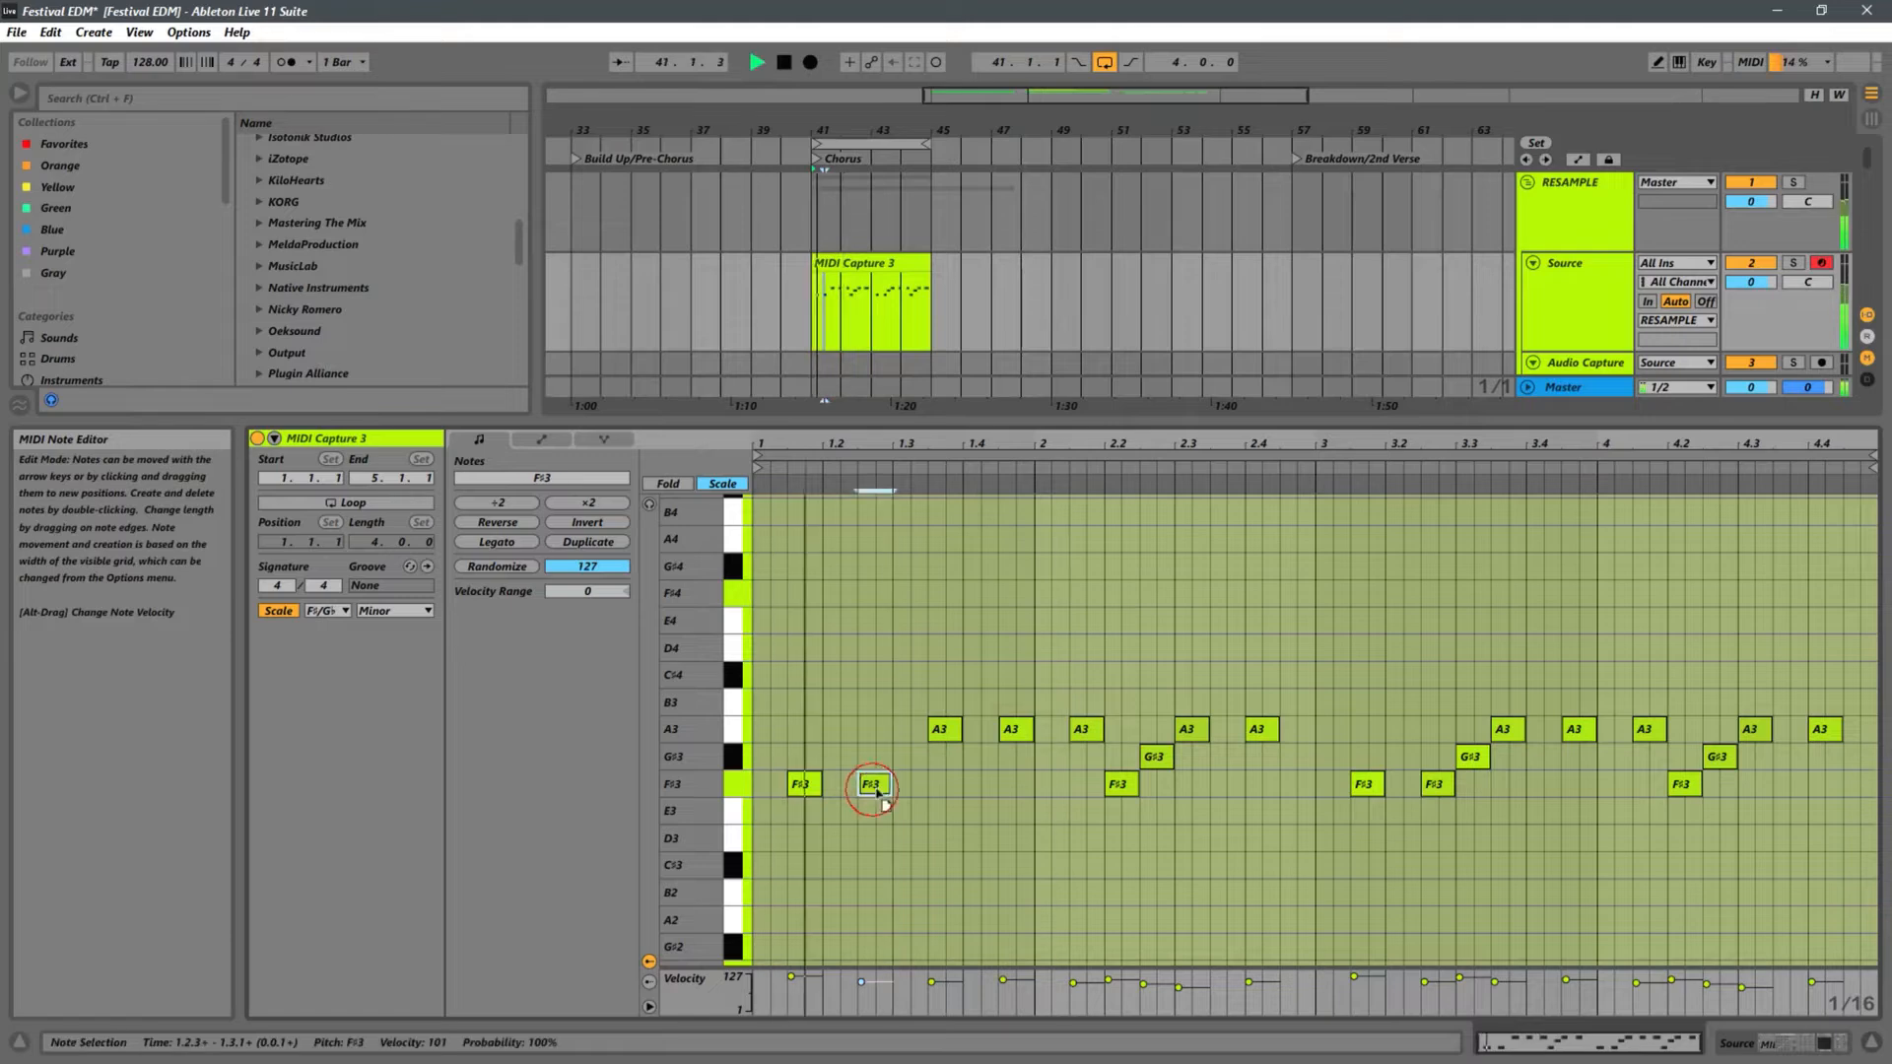
left_click_drag(872, 790, 897, 792)
double_click(922, 787)
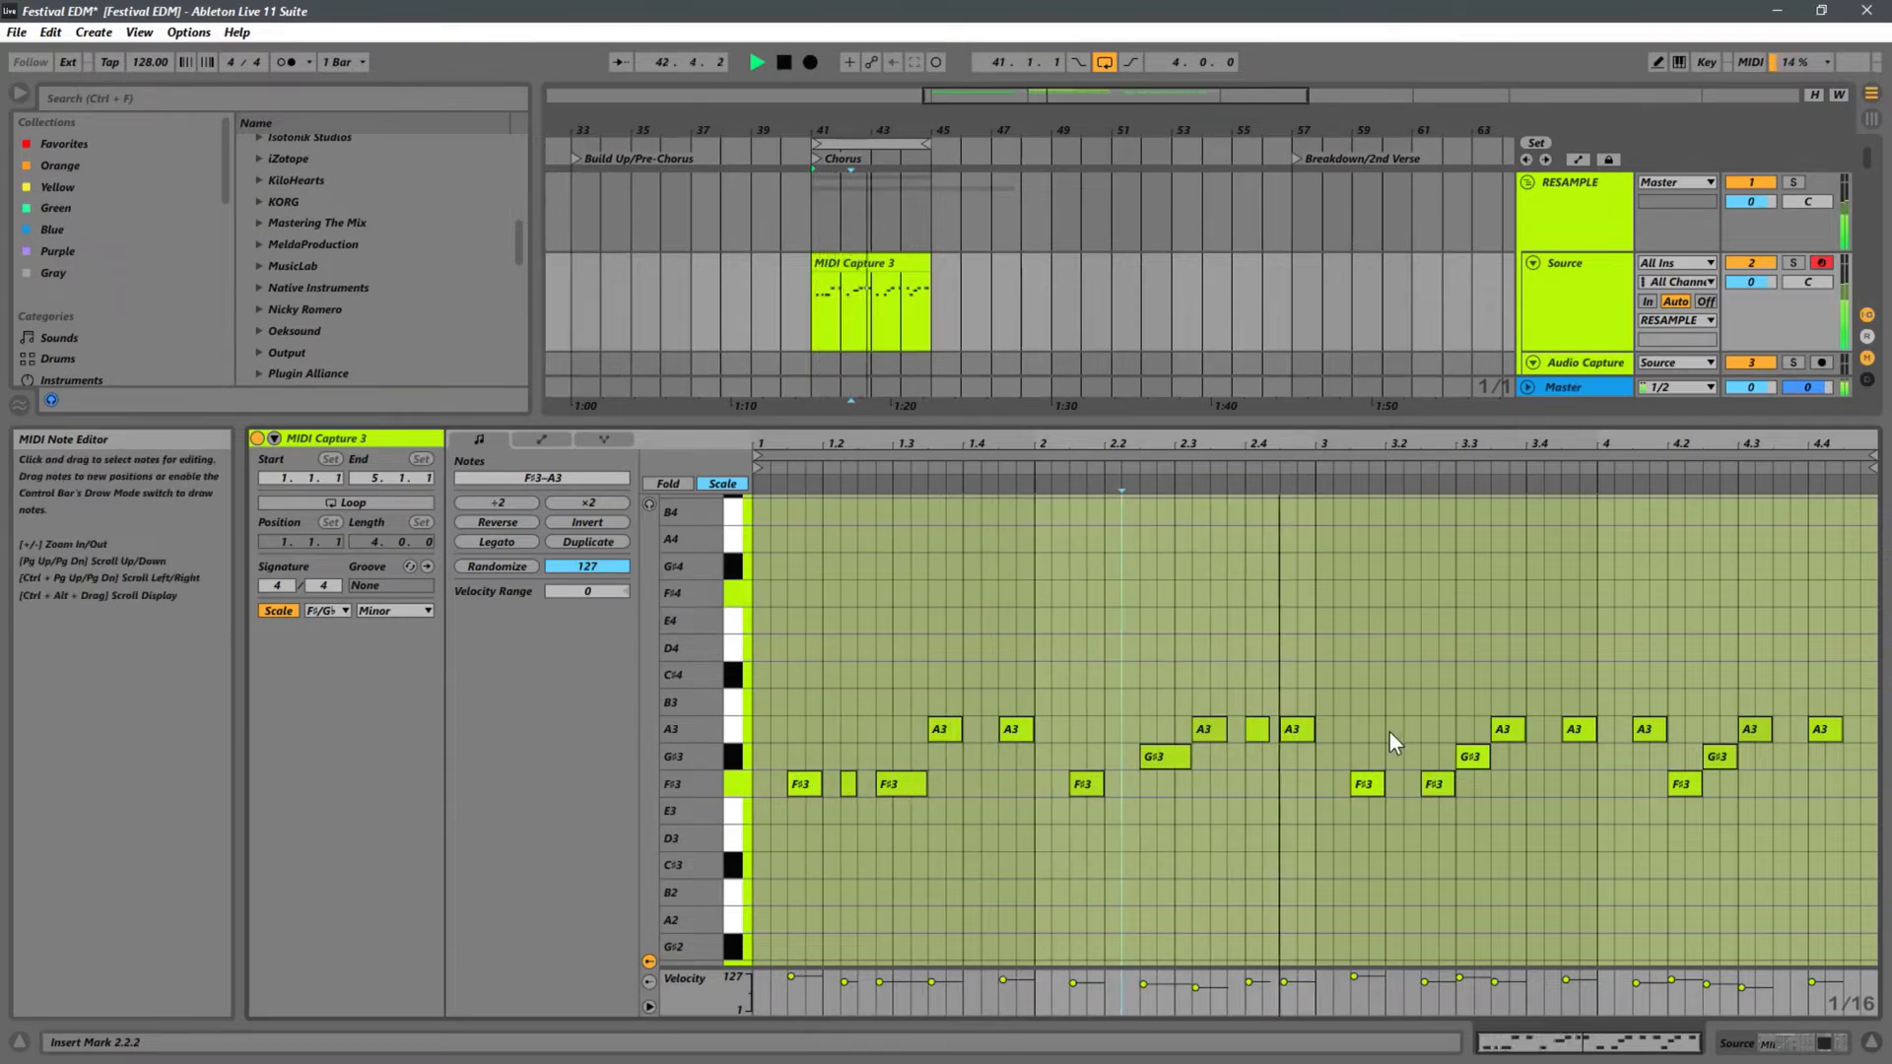
- Delete all the notes in bars 3 and 4 of the clip
double_click(1468, 759)
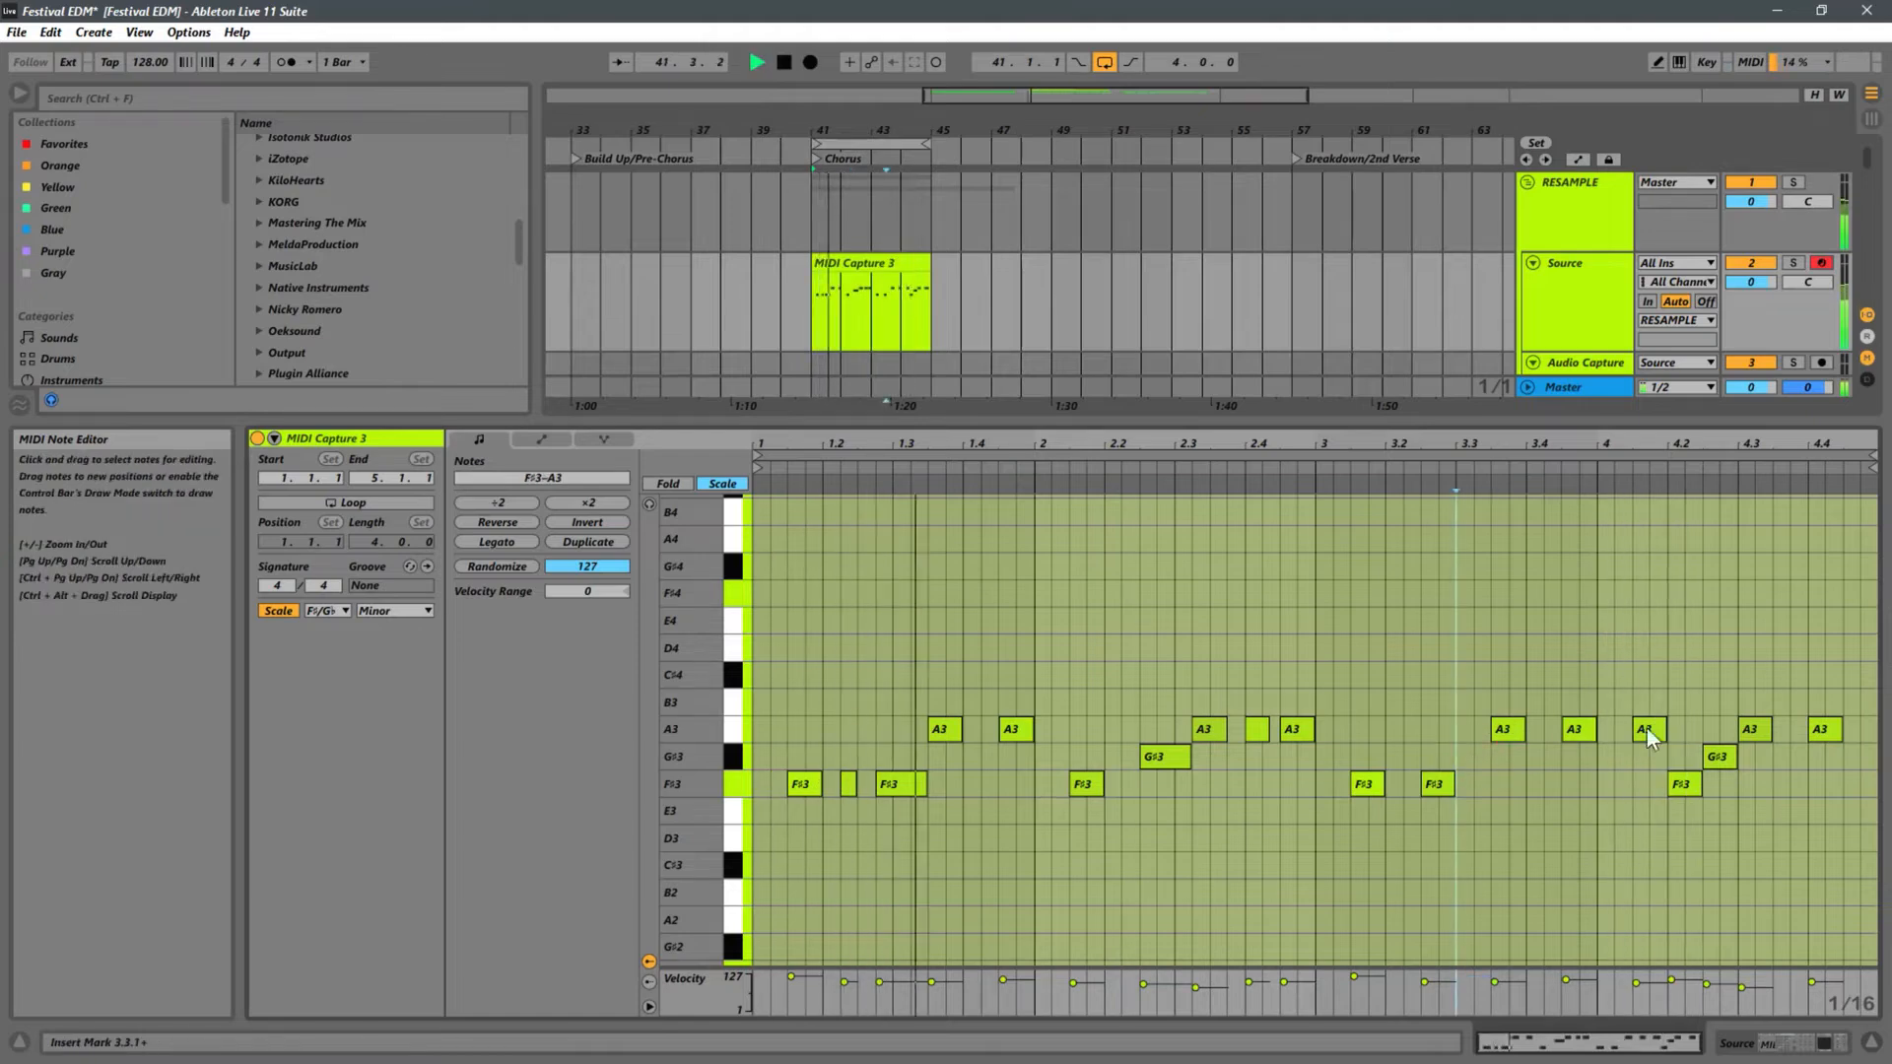
left_click_drag(1844, 703, 1386, 831)
key("Delete")
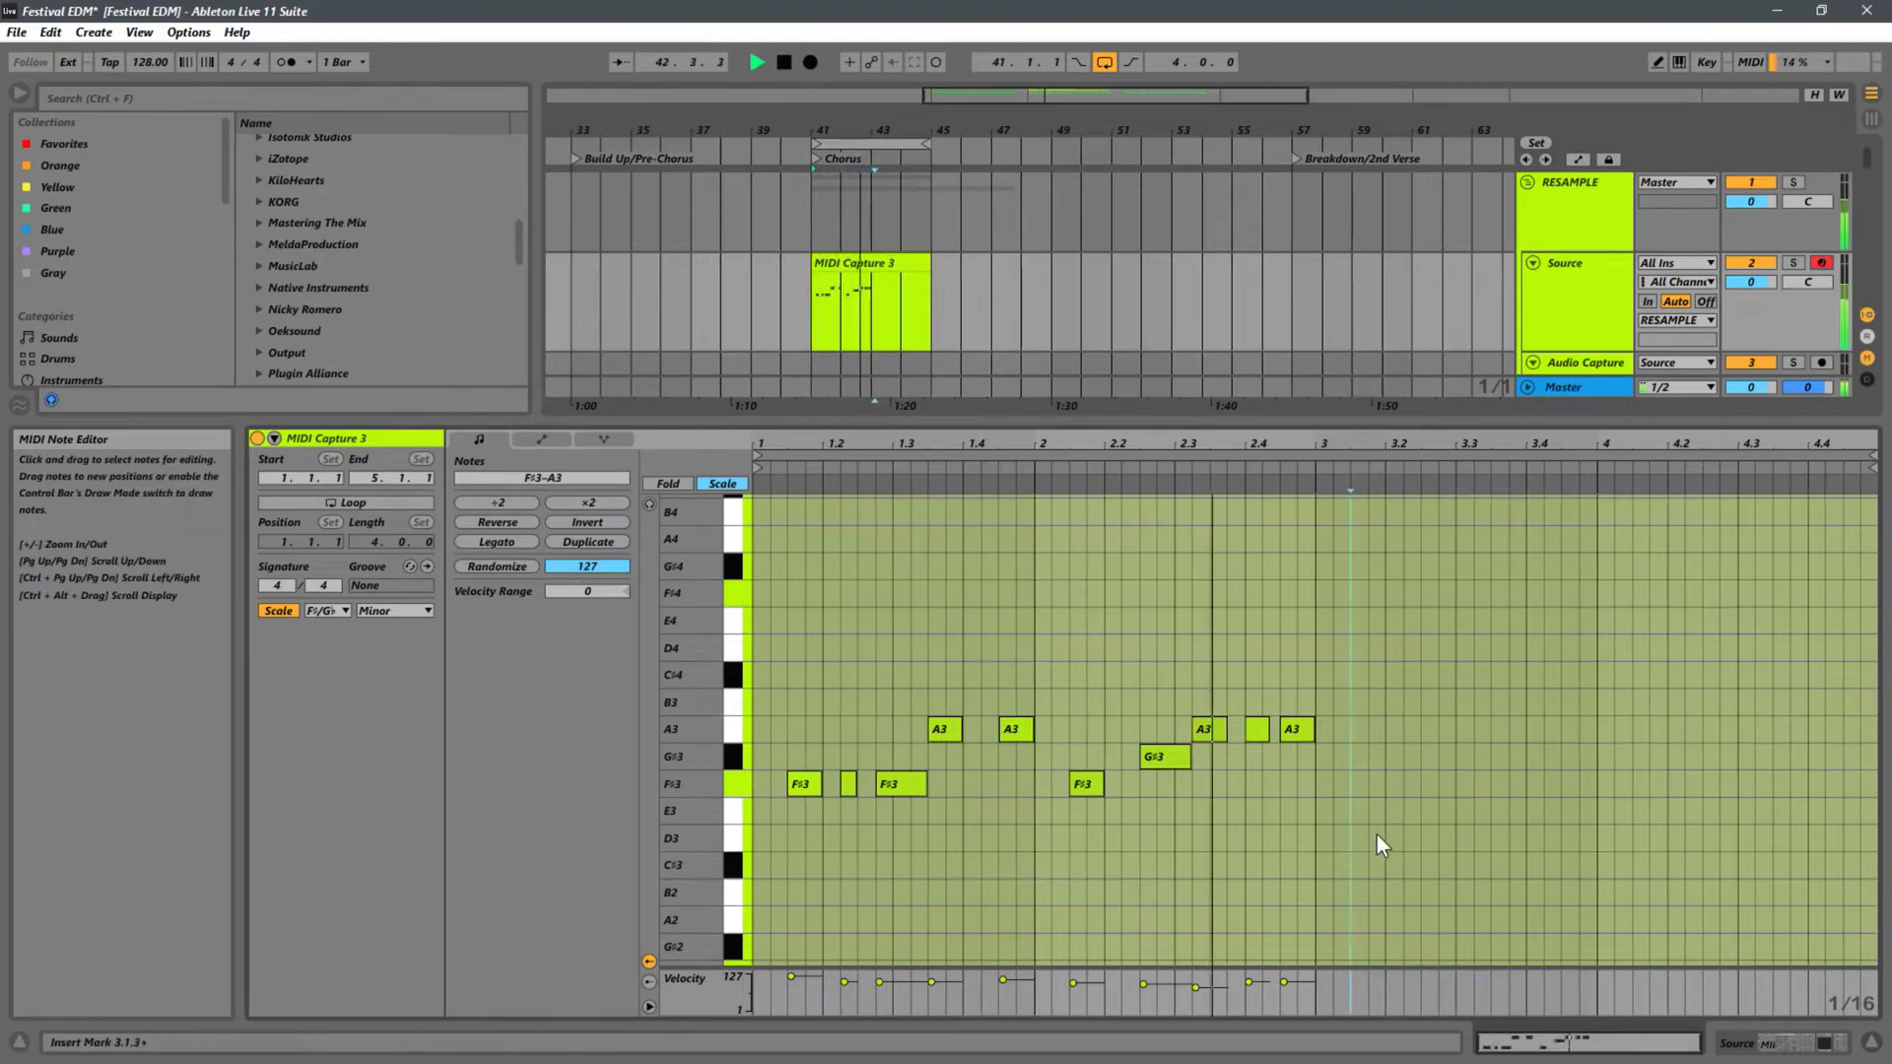
- Stop playback and copy the reworked two-bar phrase into bars 3 and 4 of the clip
key("space")
left_click_drag(1499, 674, 759, 866)
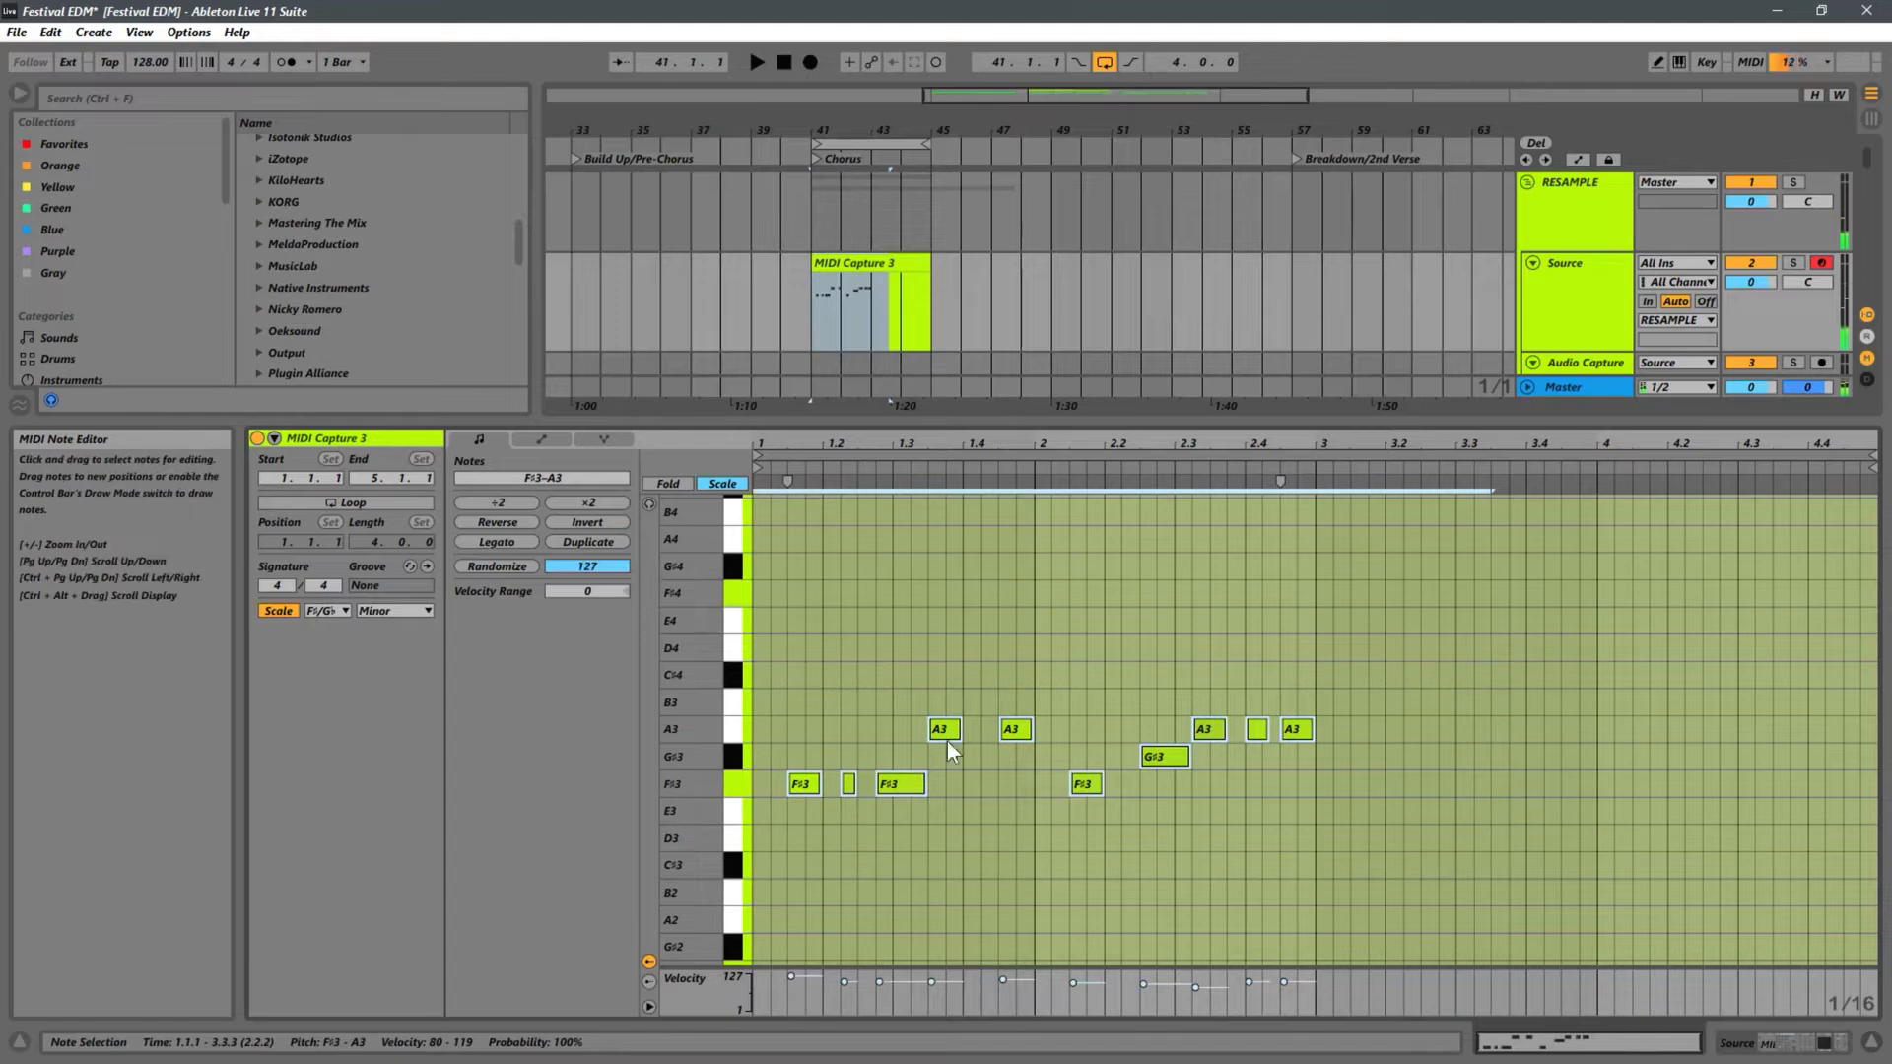
left_click_drag(801, 785, 1364, 786)
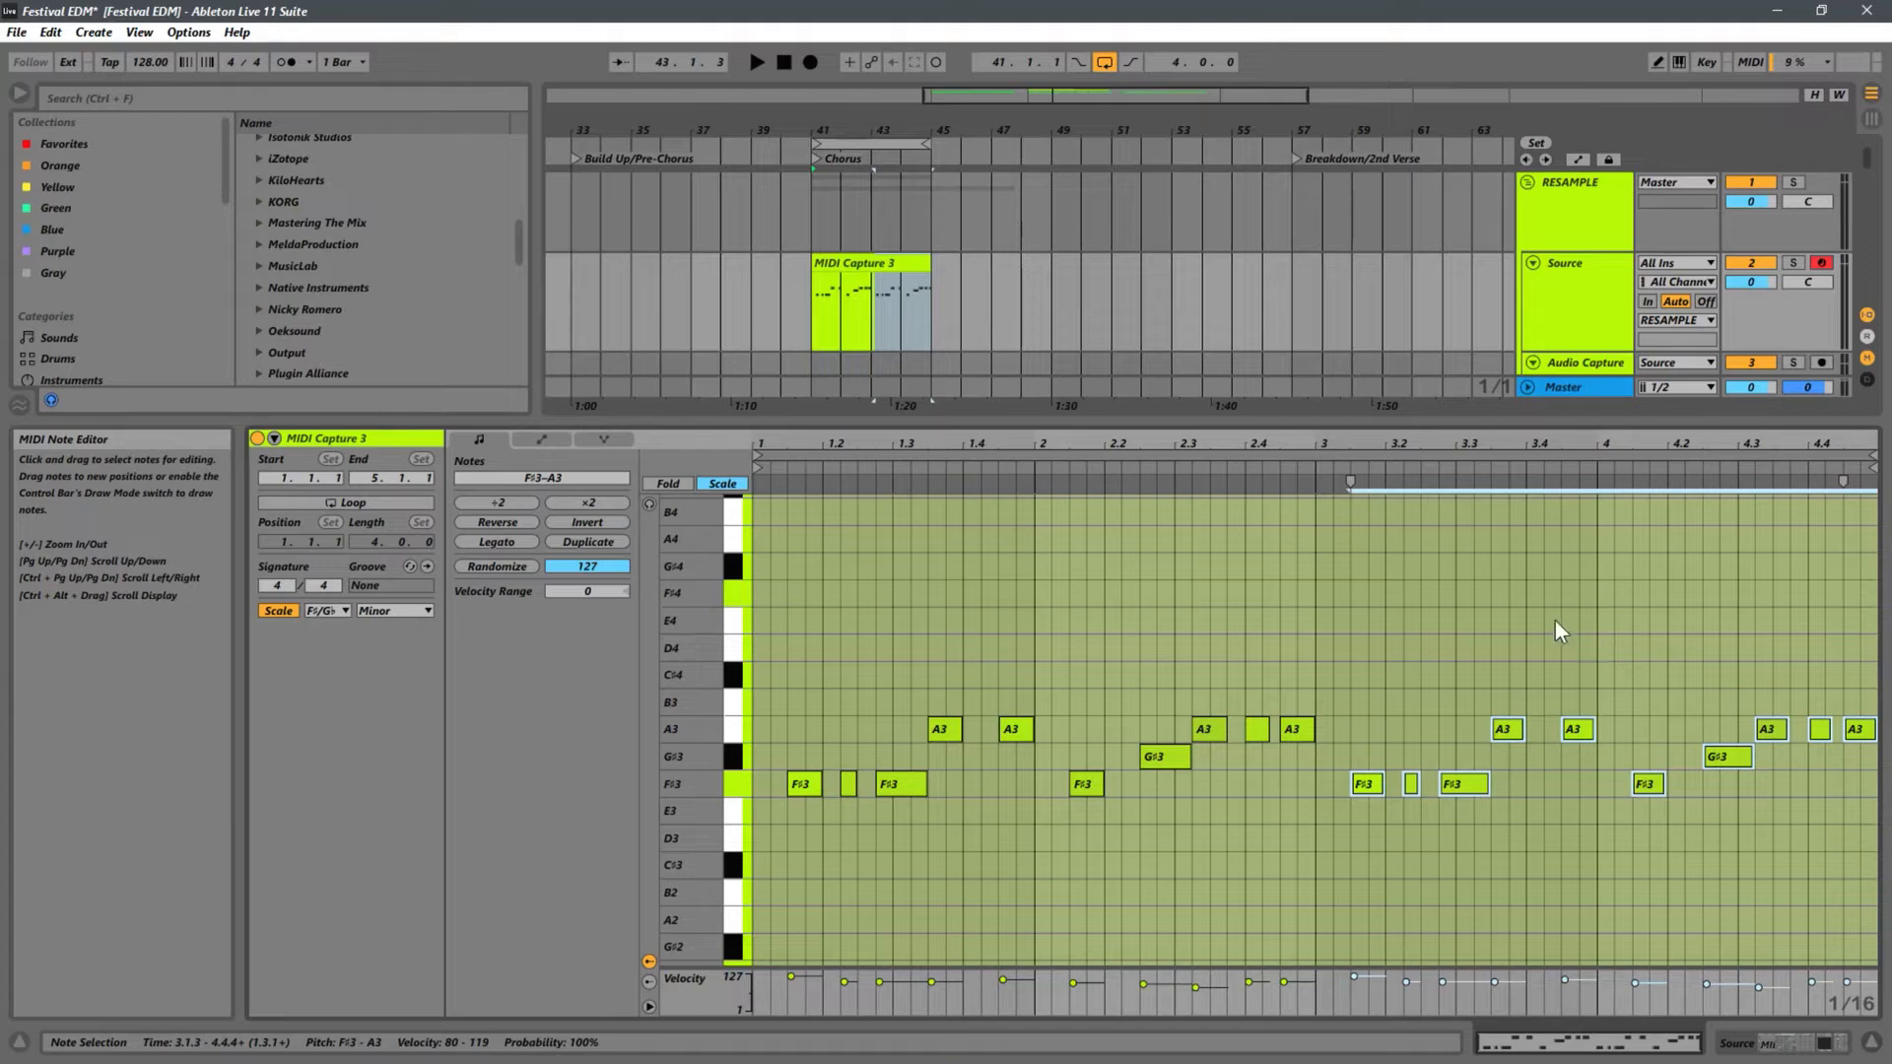
left_click(1371, 614)
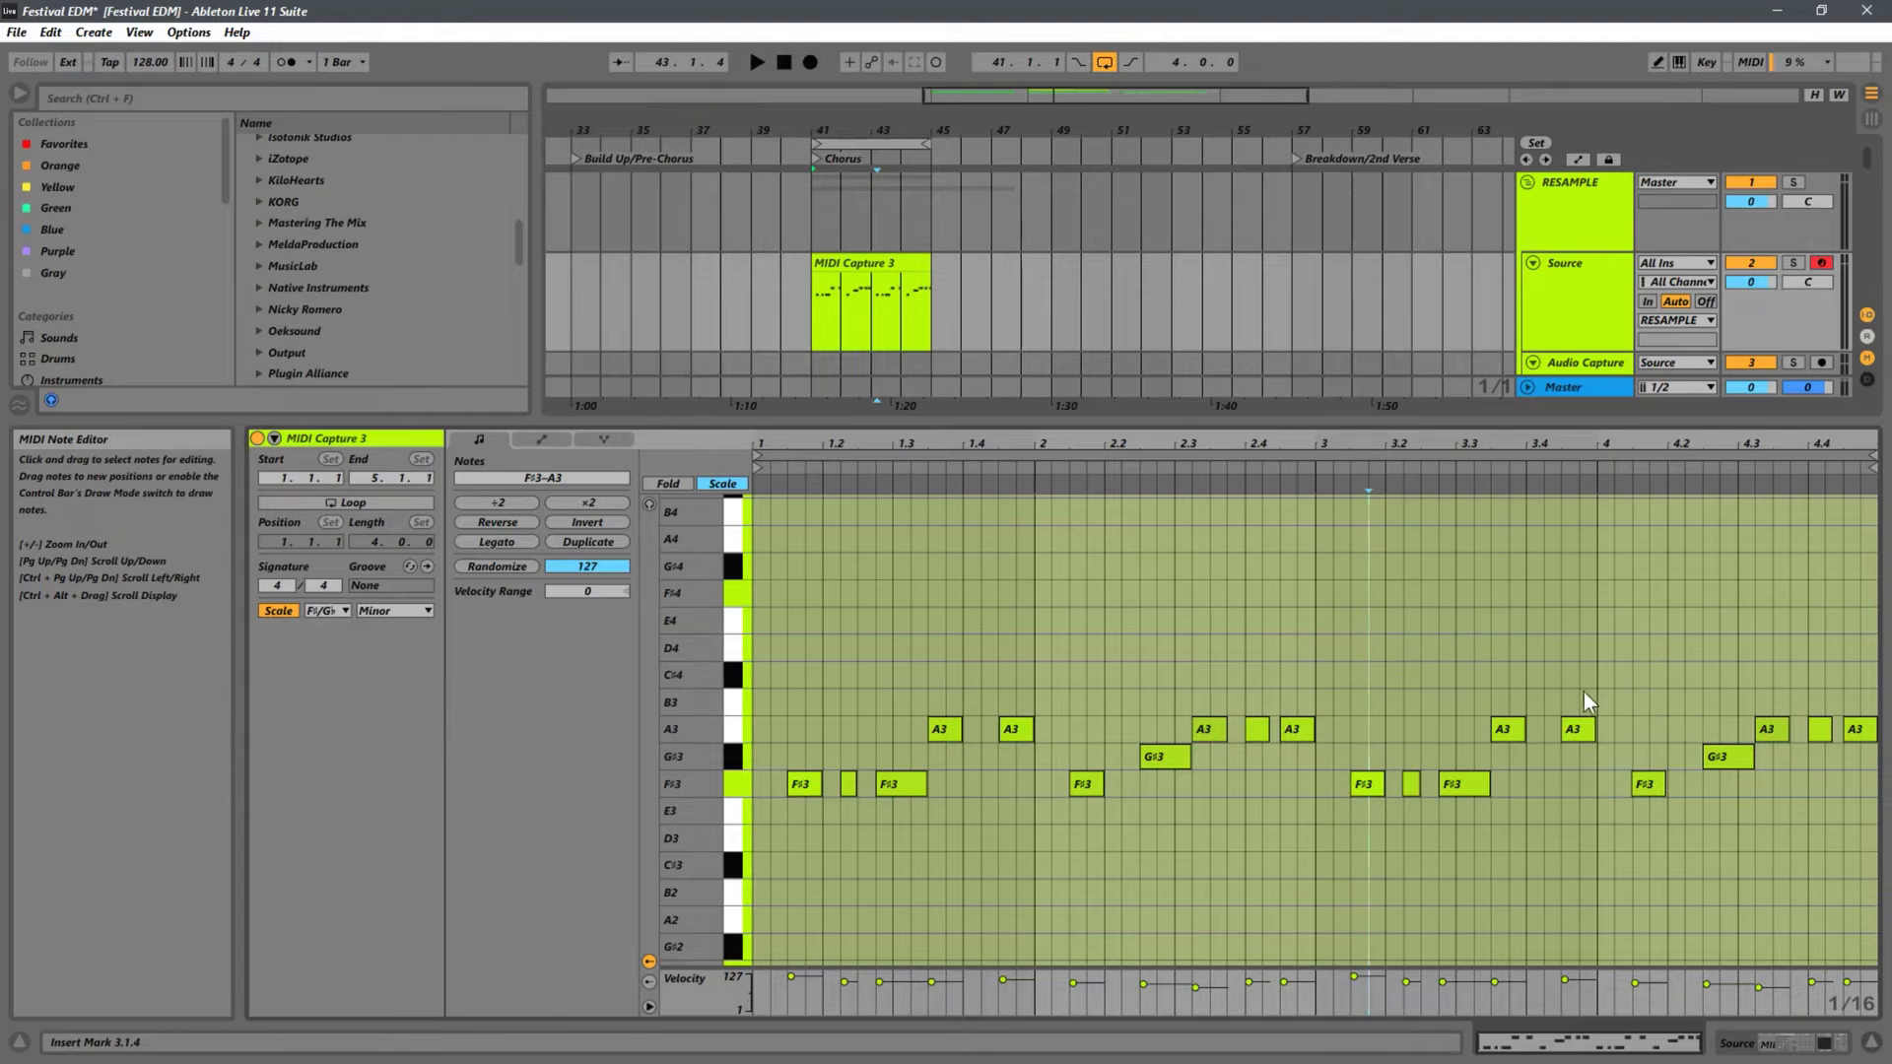
- Play the loop and raise the last four notes of bar 4 two scale steps to B3 and C♯4
key("space")
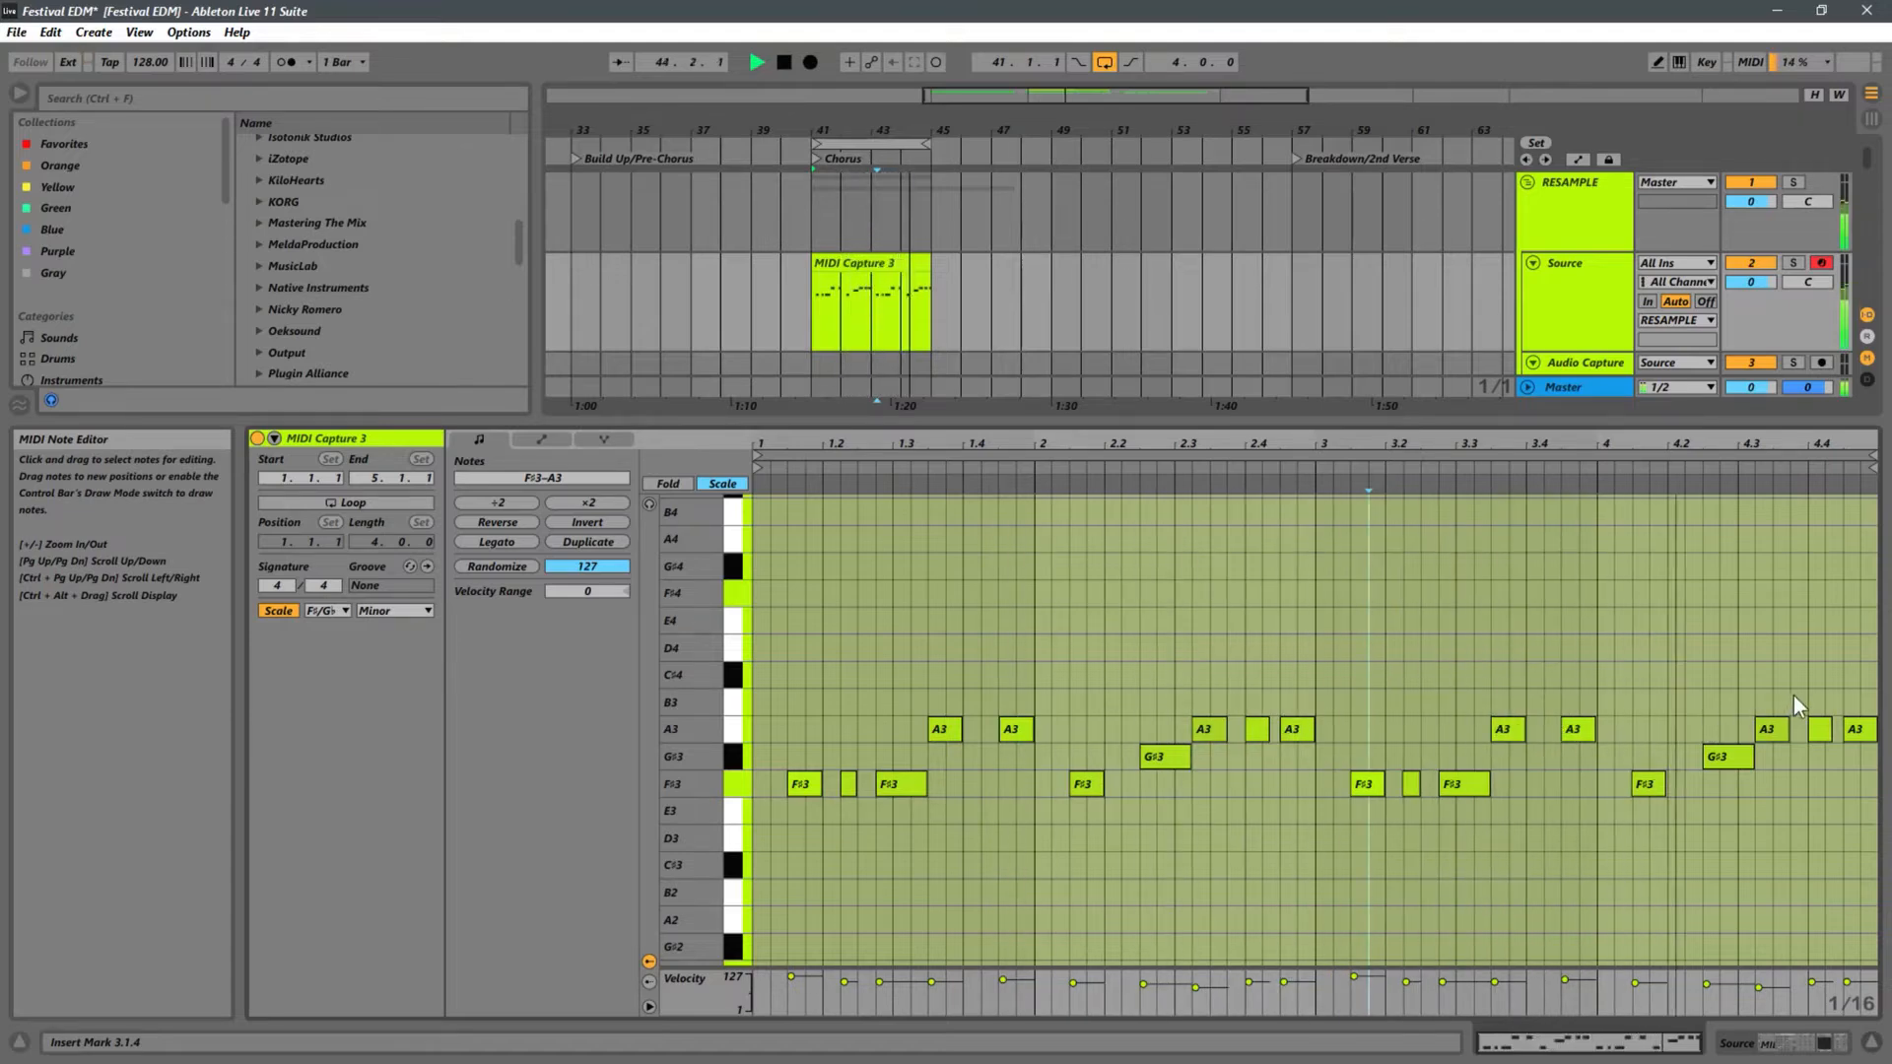
left_click_drag(1850, 678, 1731, 825)
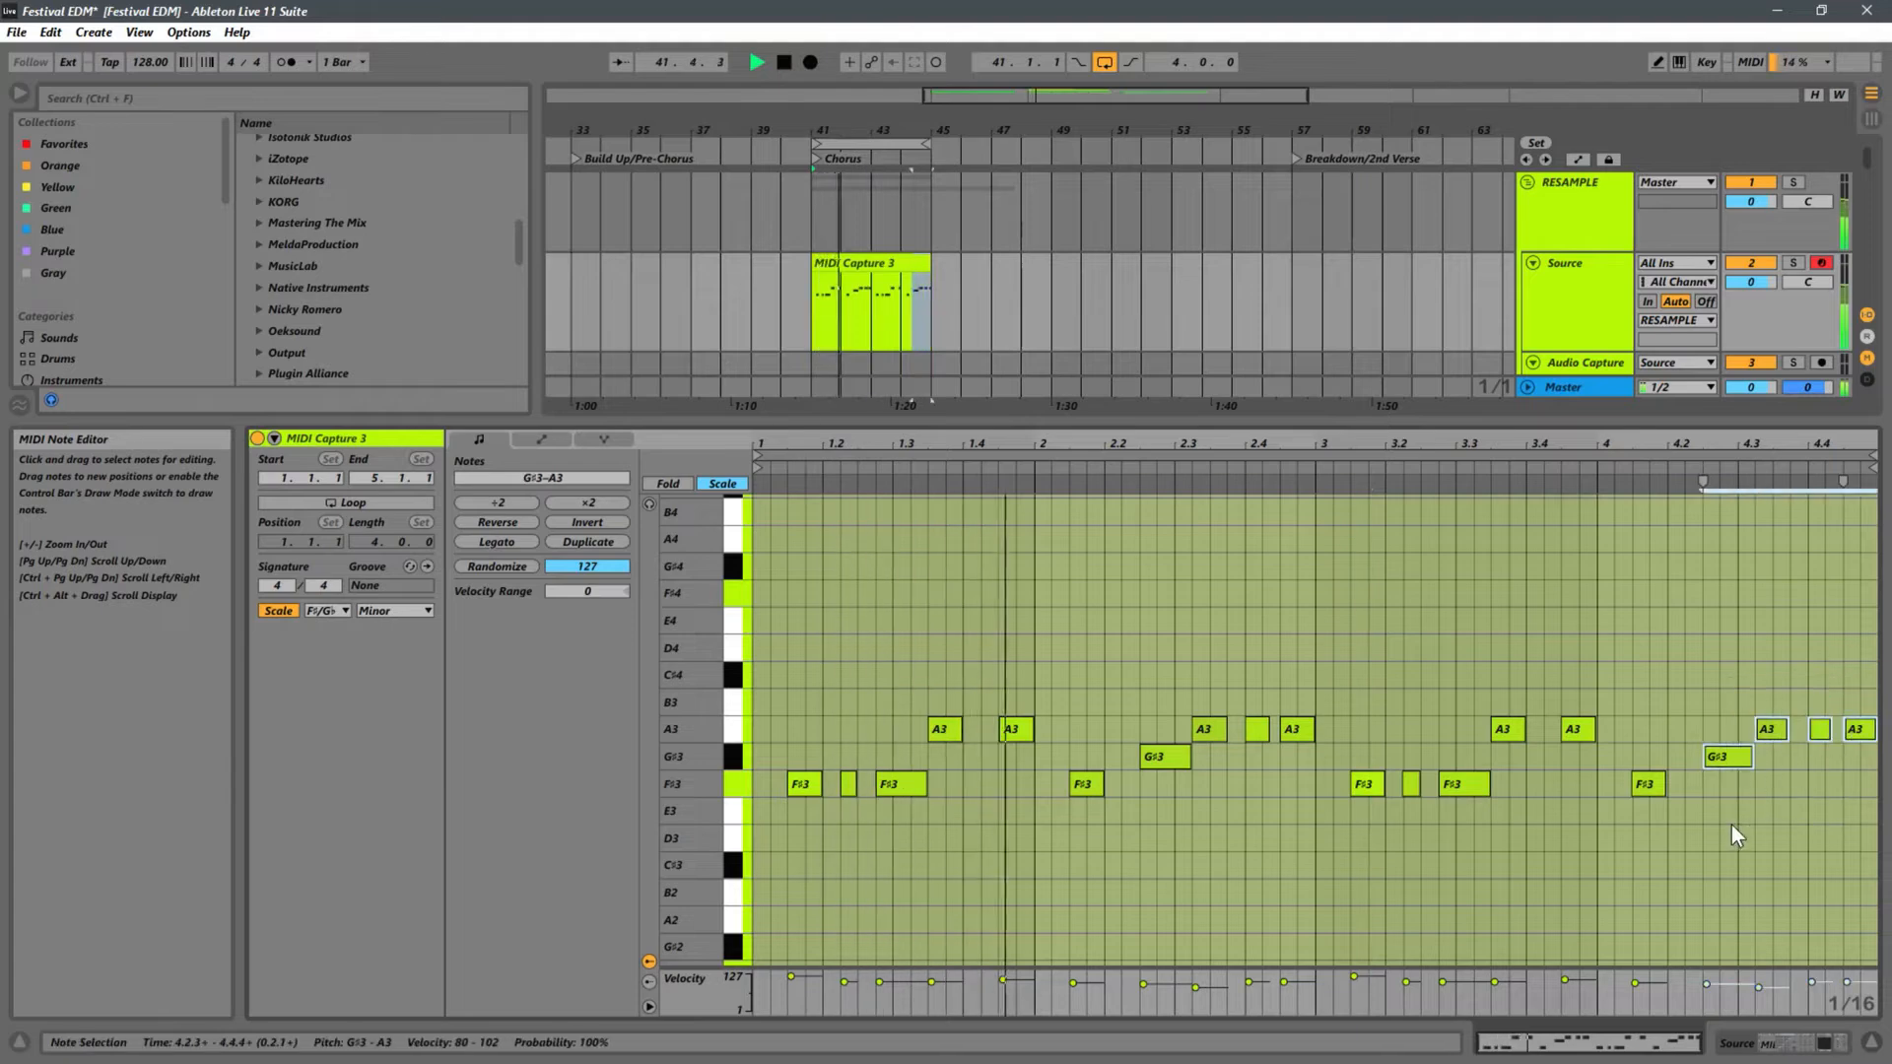
key("Up")
key("Up")
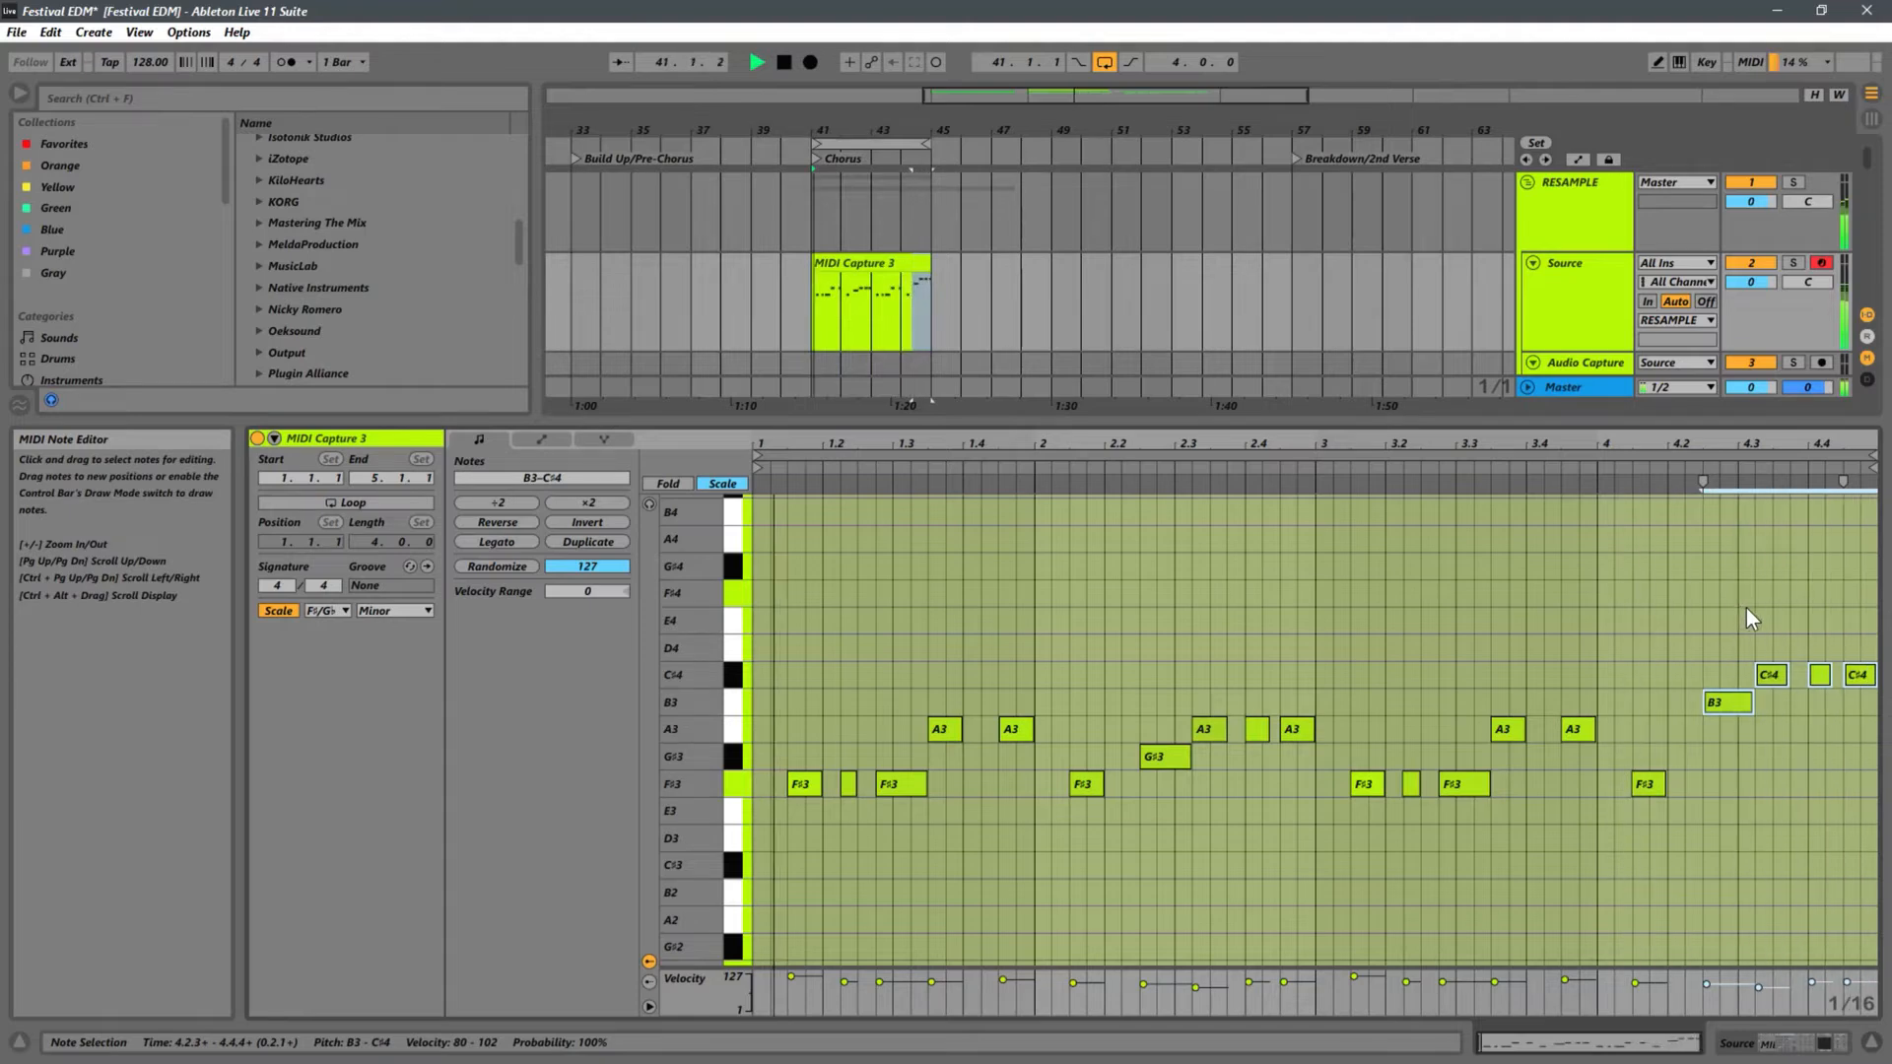
- Stop playback and lower the last two notes of bar 4 two scale steps to A3
key("space")
left_click(1817, 607)
left_click_drag(1845, 611, 1820, 794)
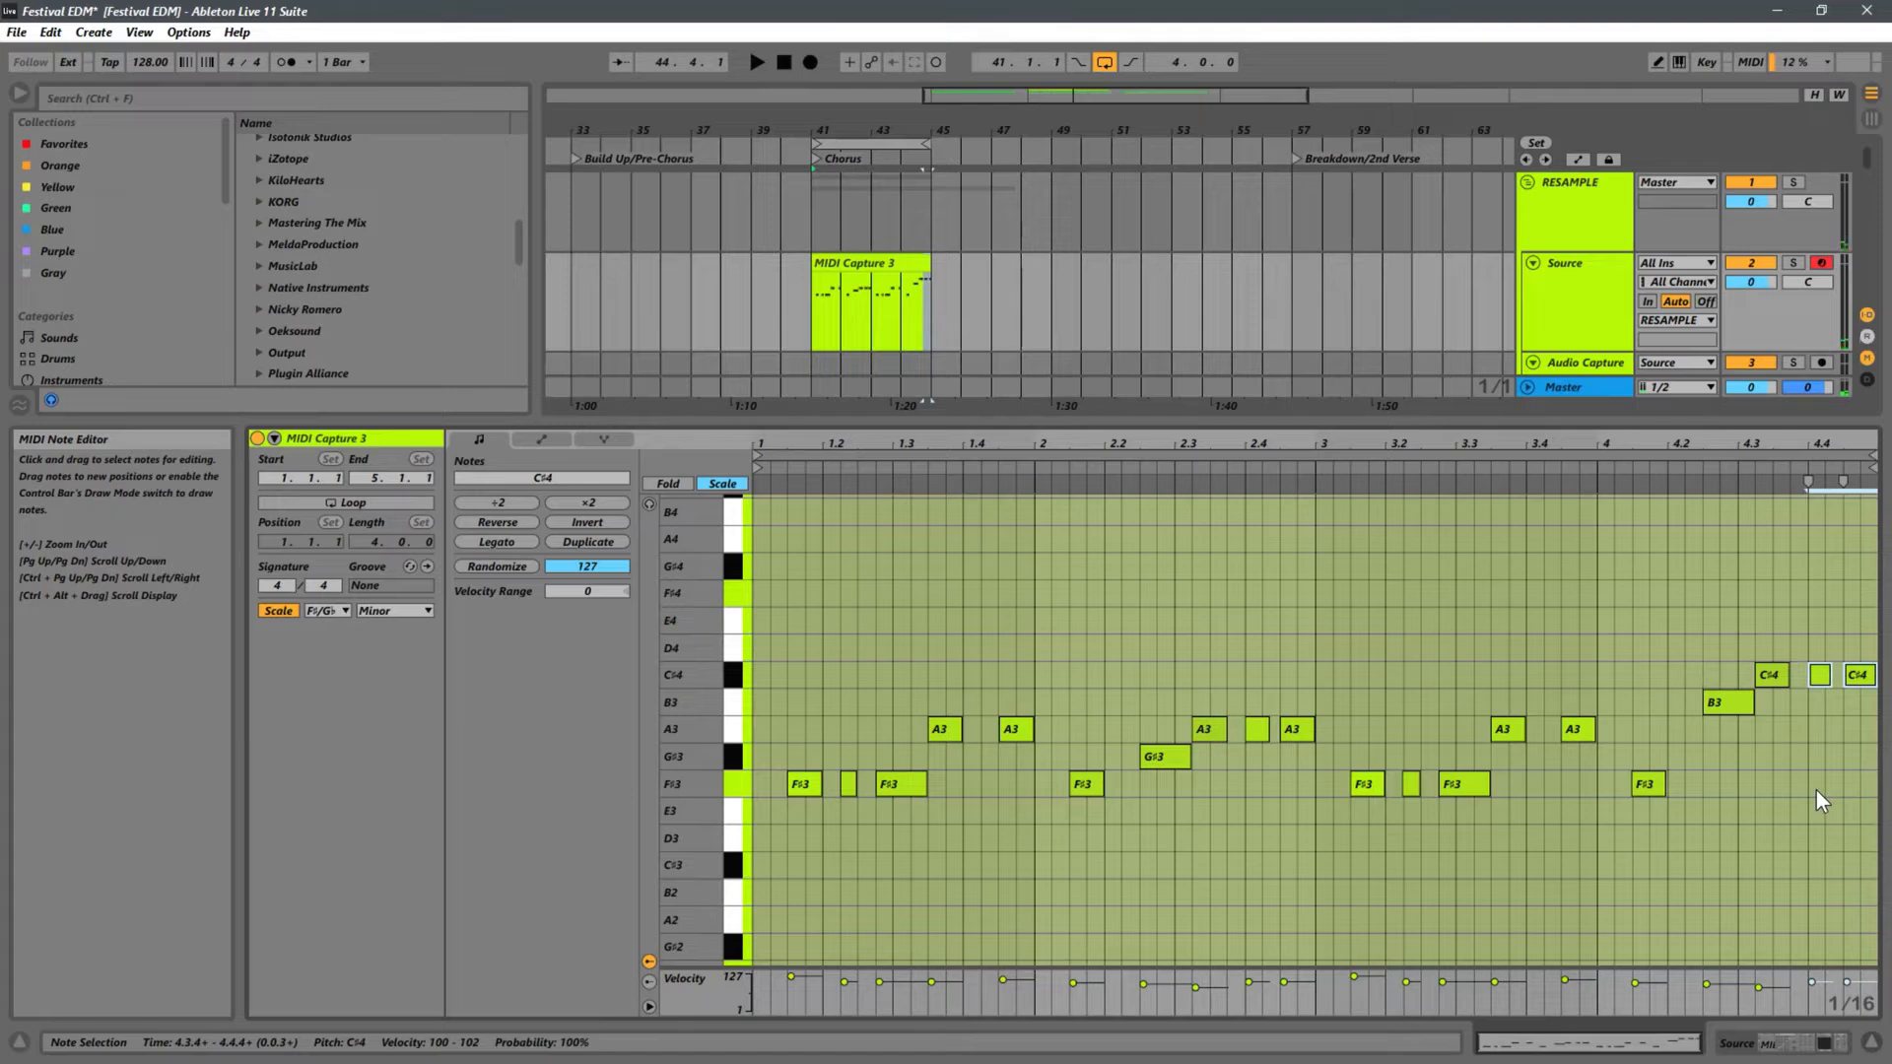
key("Down")
key("Down")
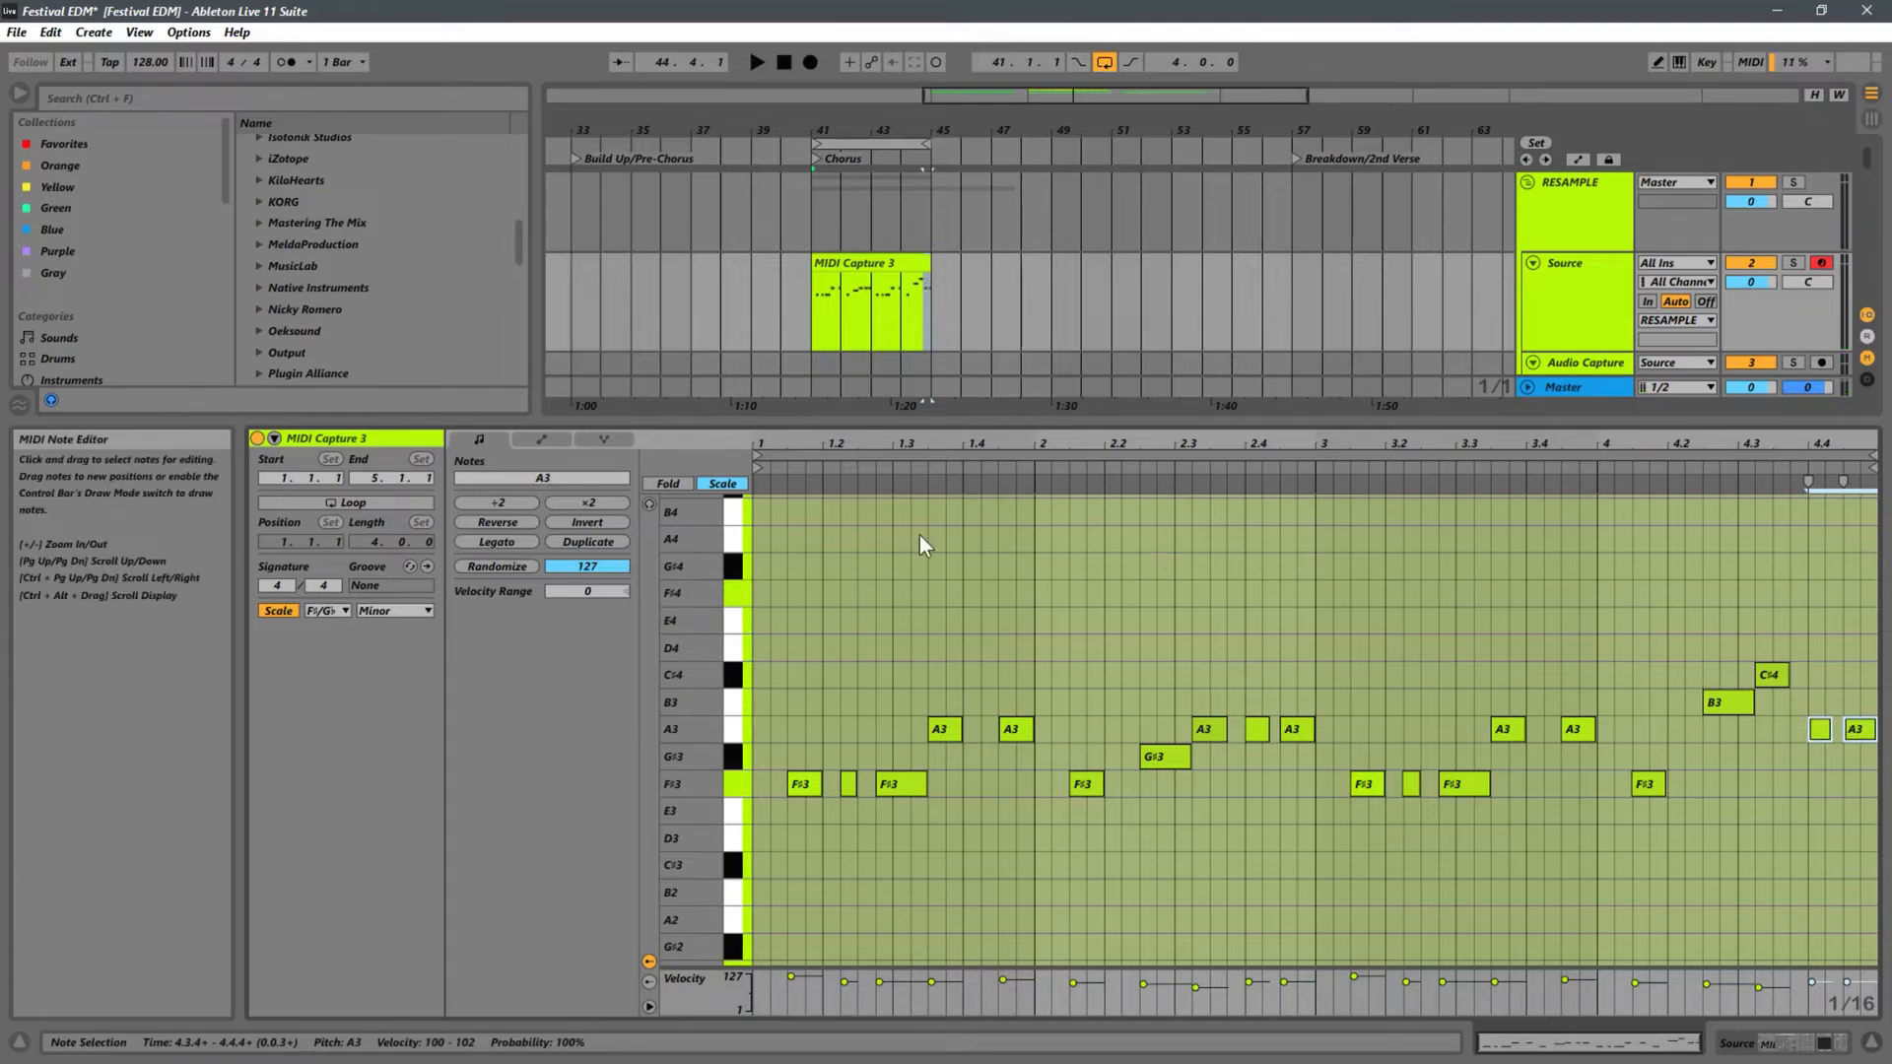
- Play the loop and lower the final note of the clip to G♯3
key("space")
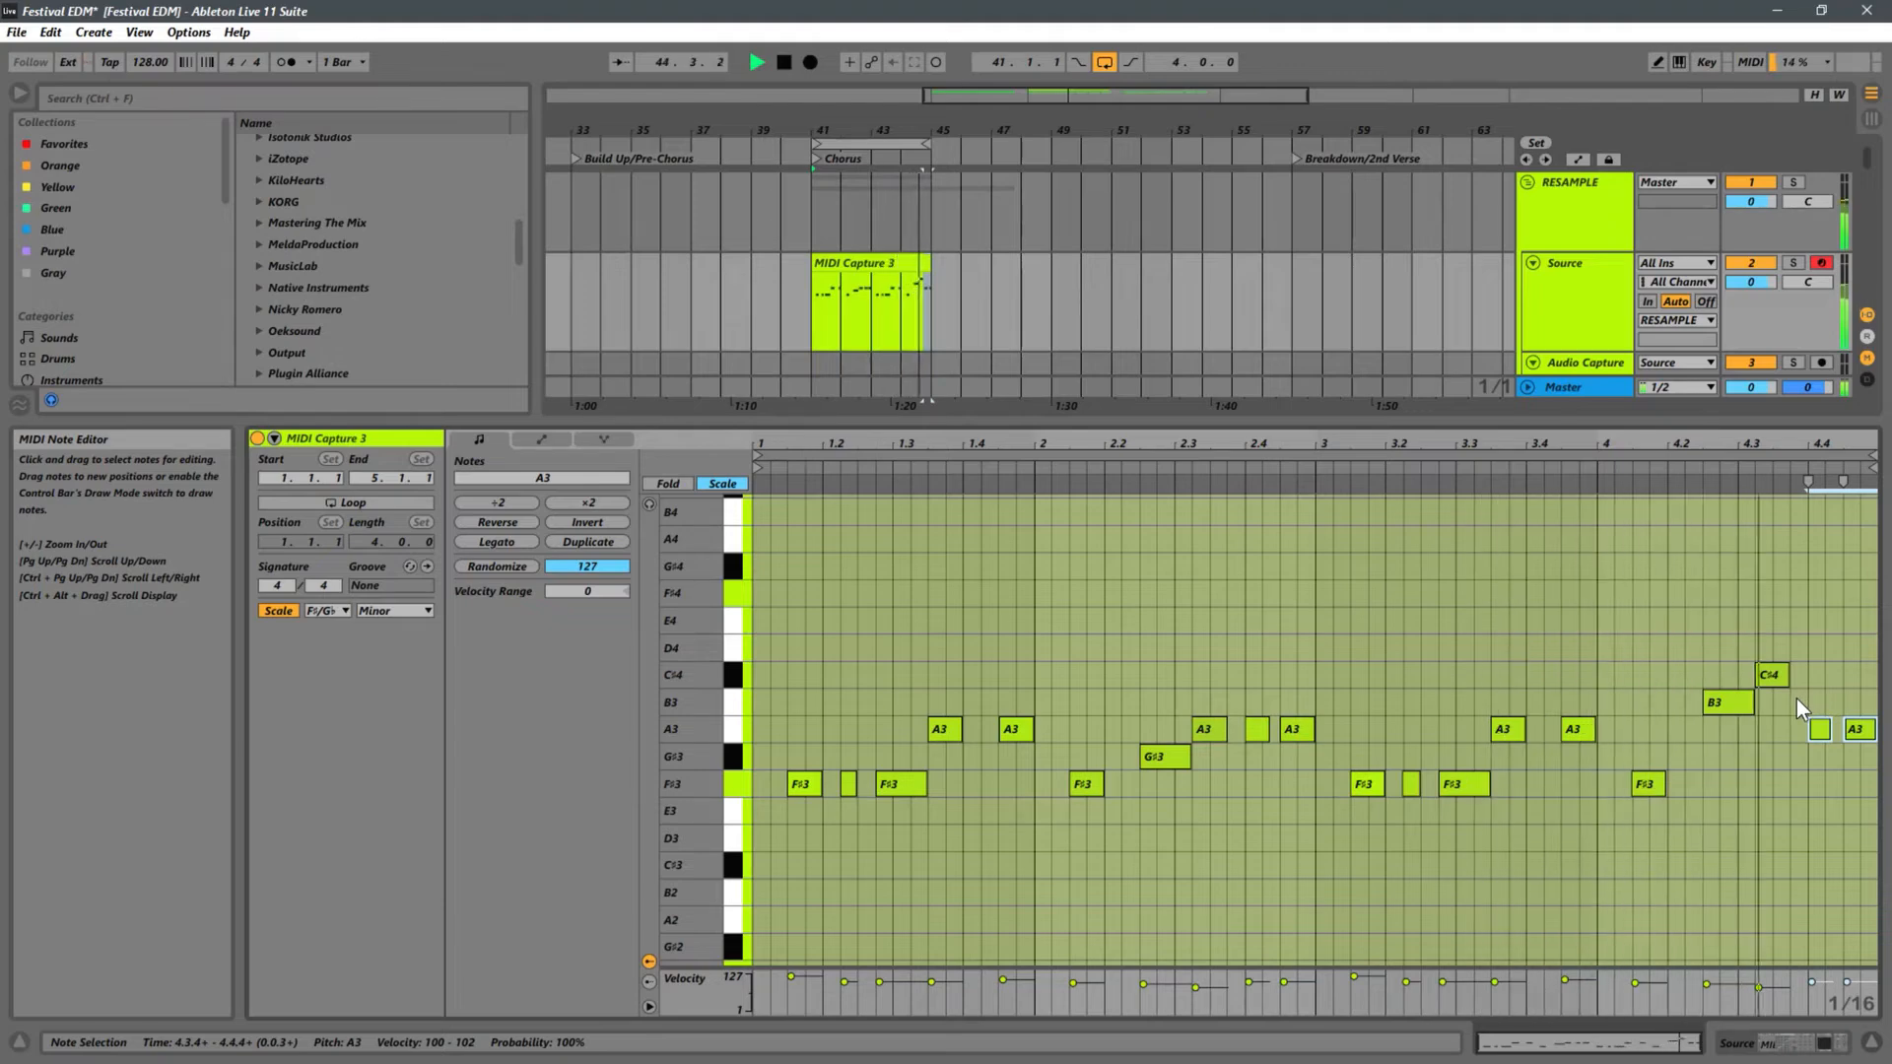
key("Down")
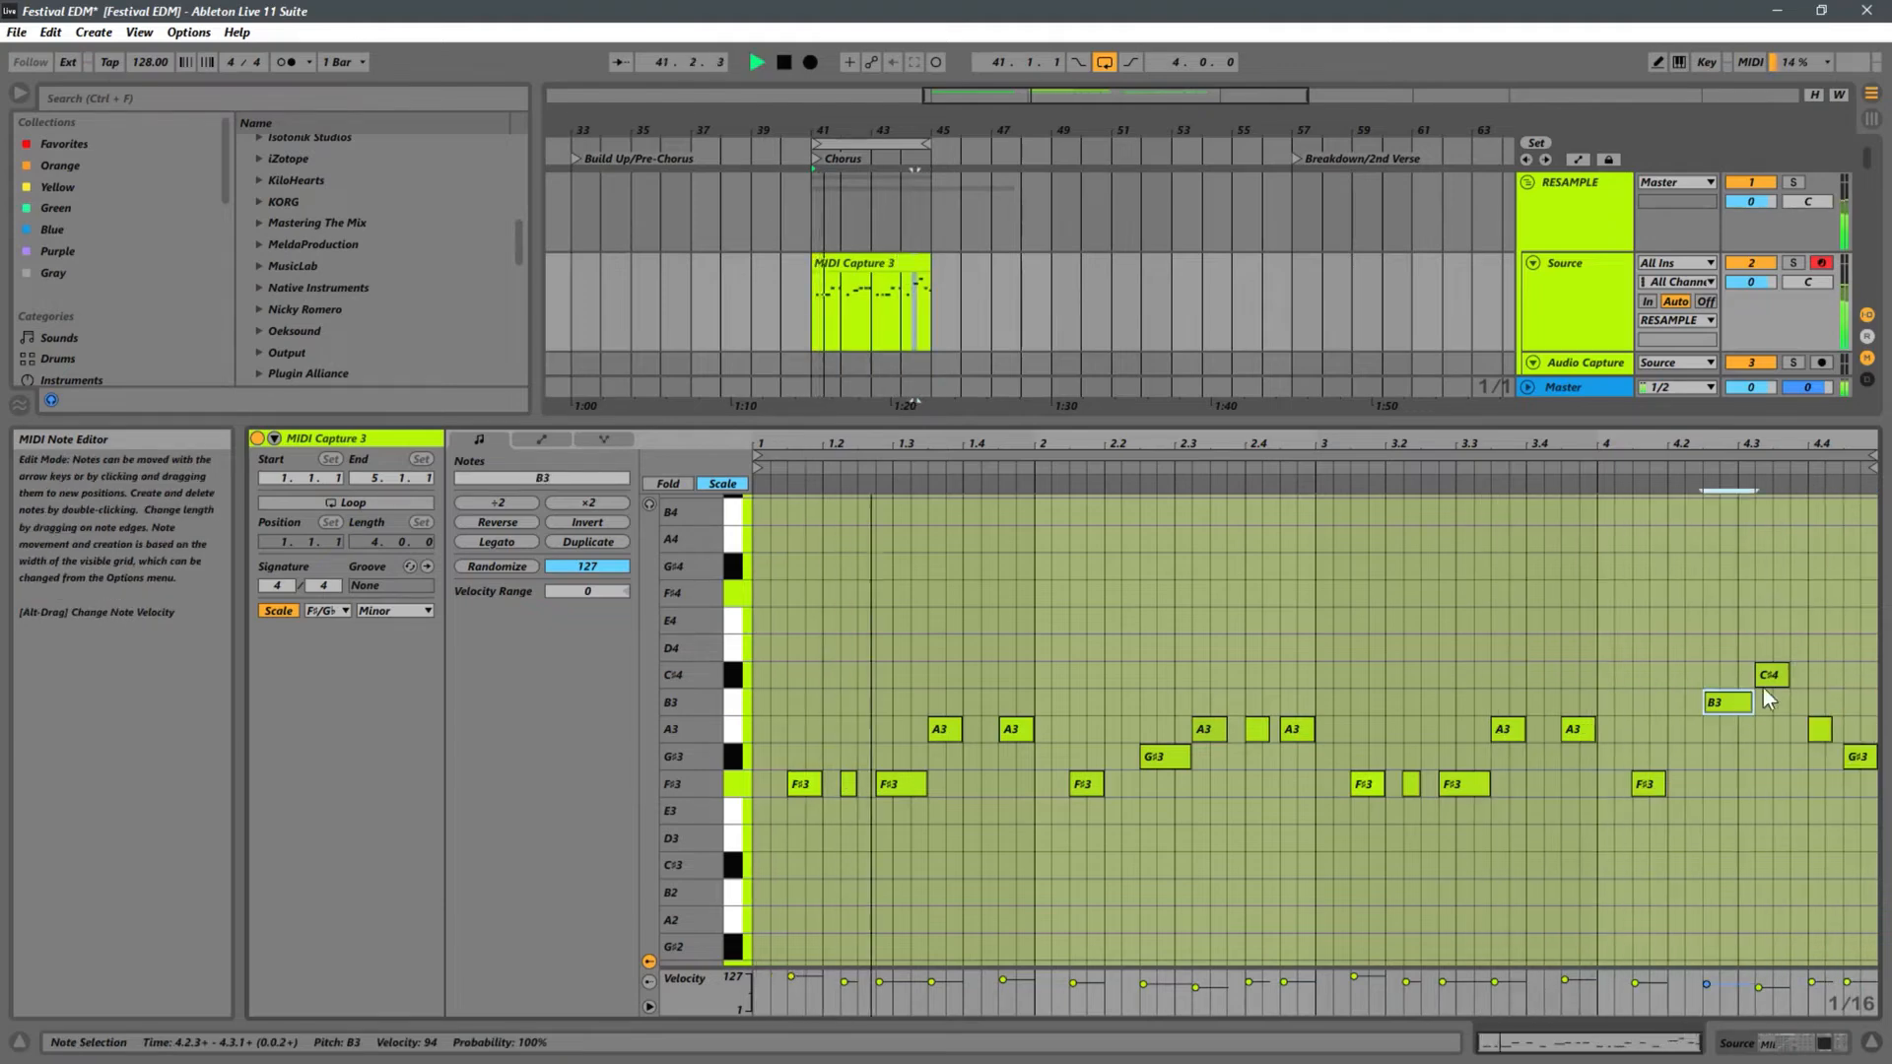
left_click(1730, 701)
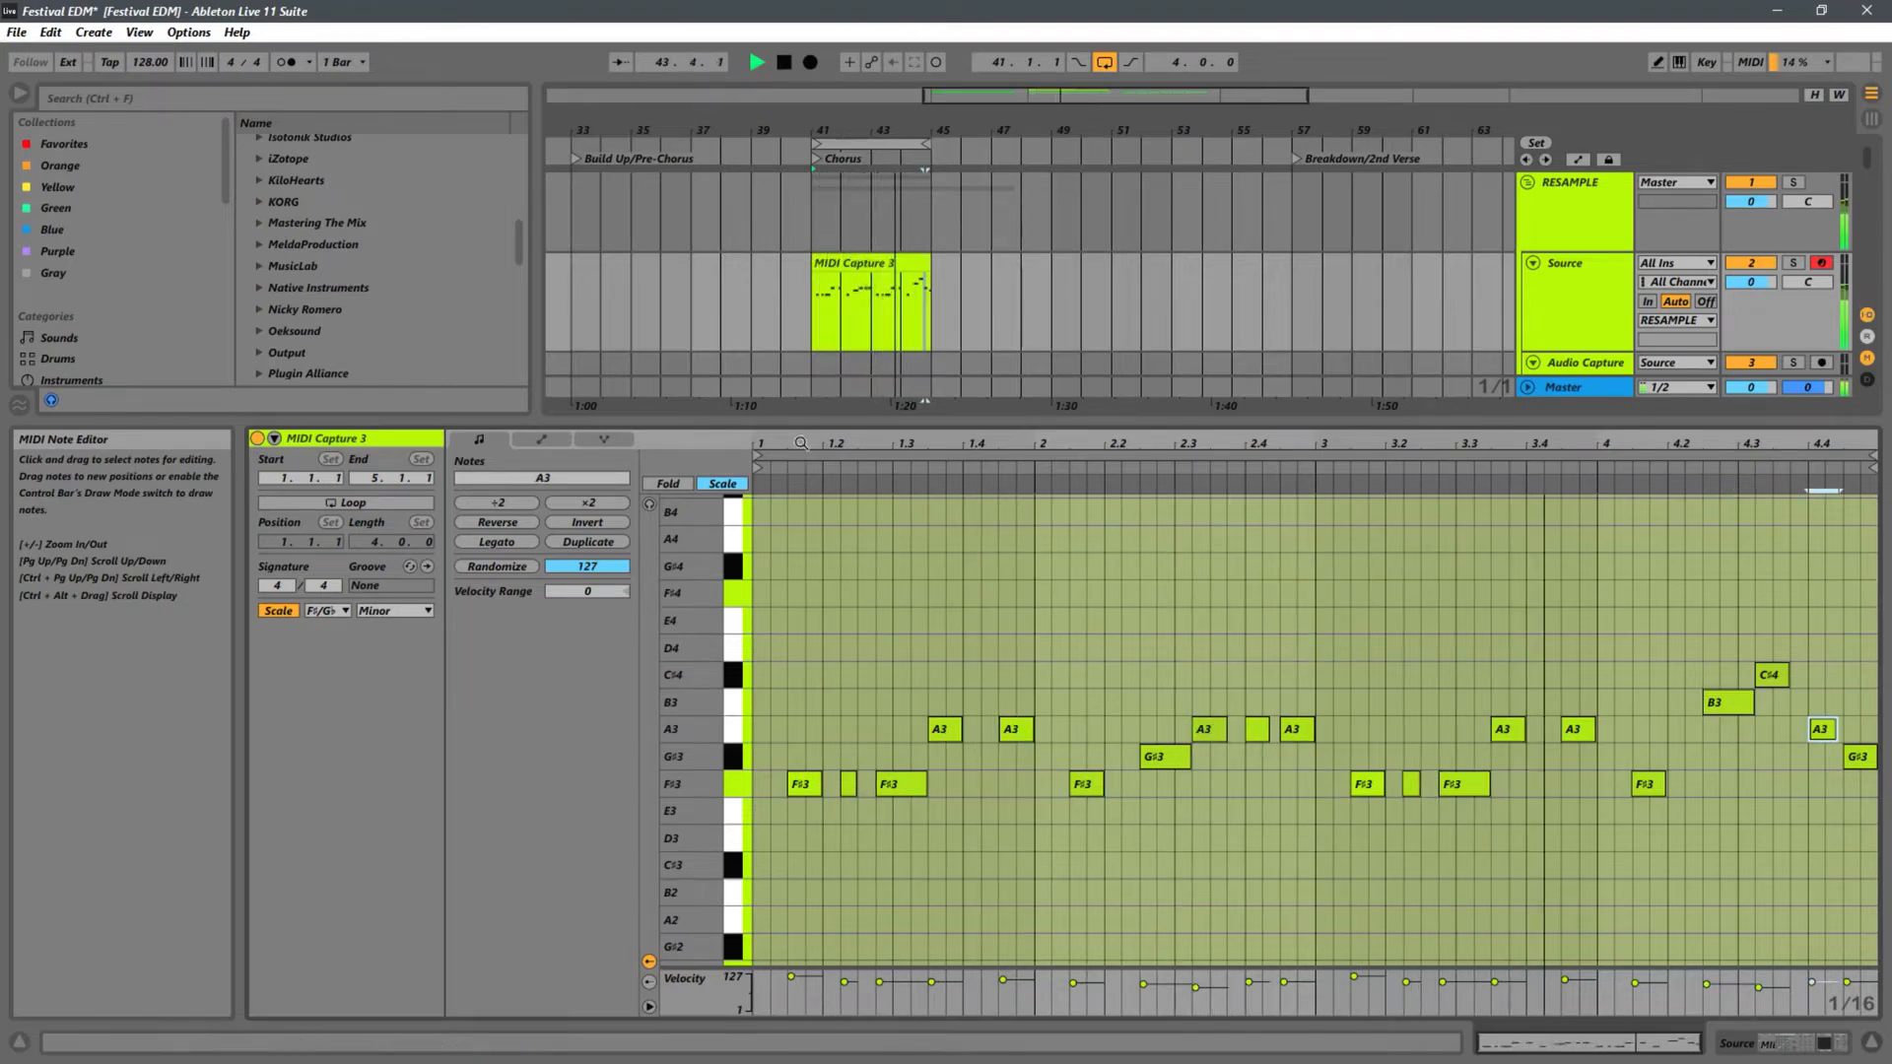
- Shrink the note editor, stop playback and place a copy of the four-bar Source clip at bar 61, past the chorus
left_click_drag(994, 415, 1109, 649)
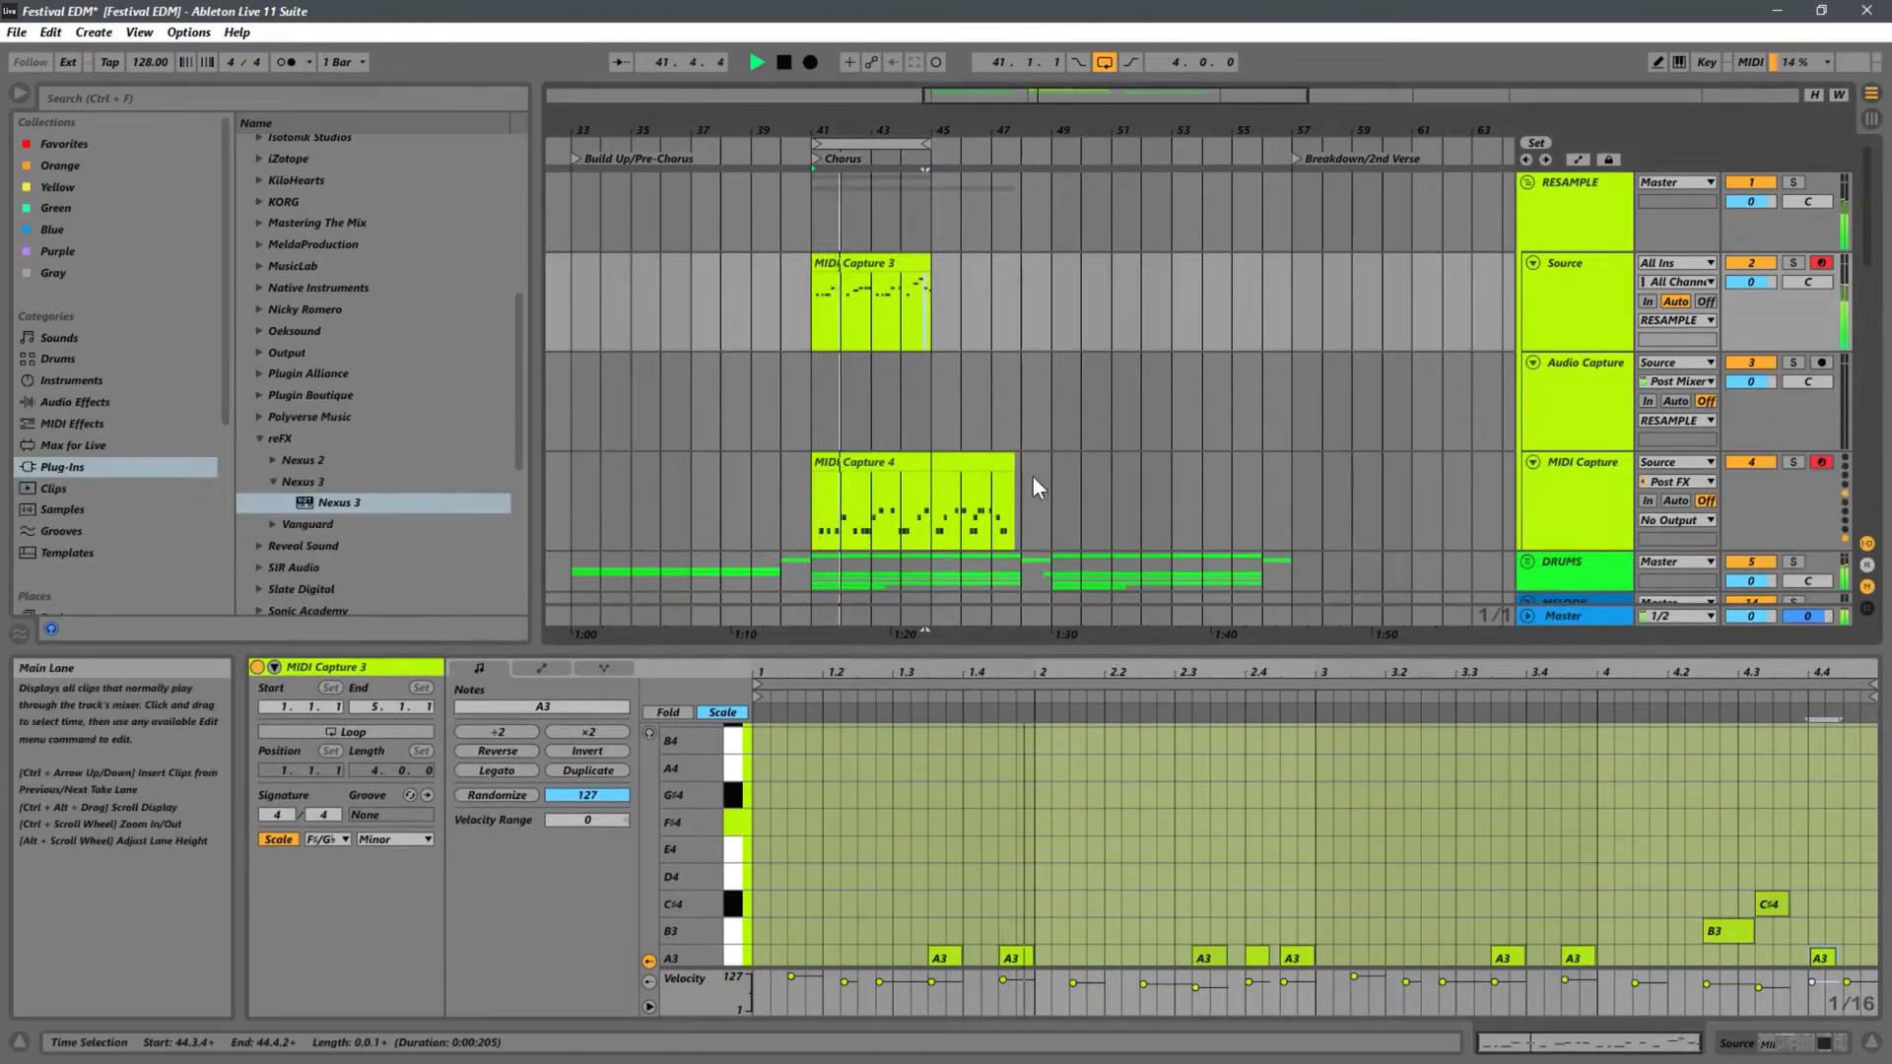
left_click(812, 333)
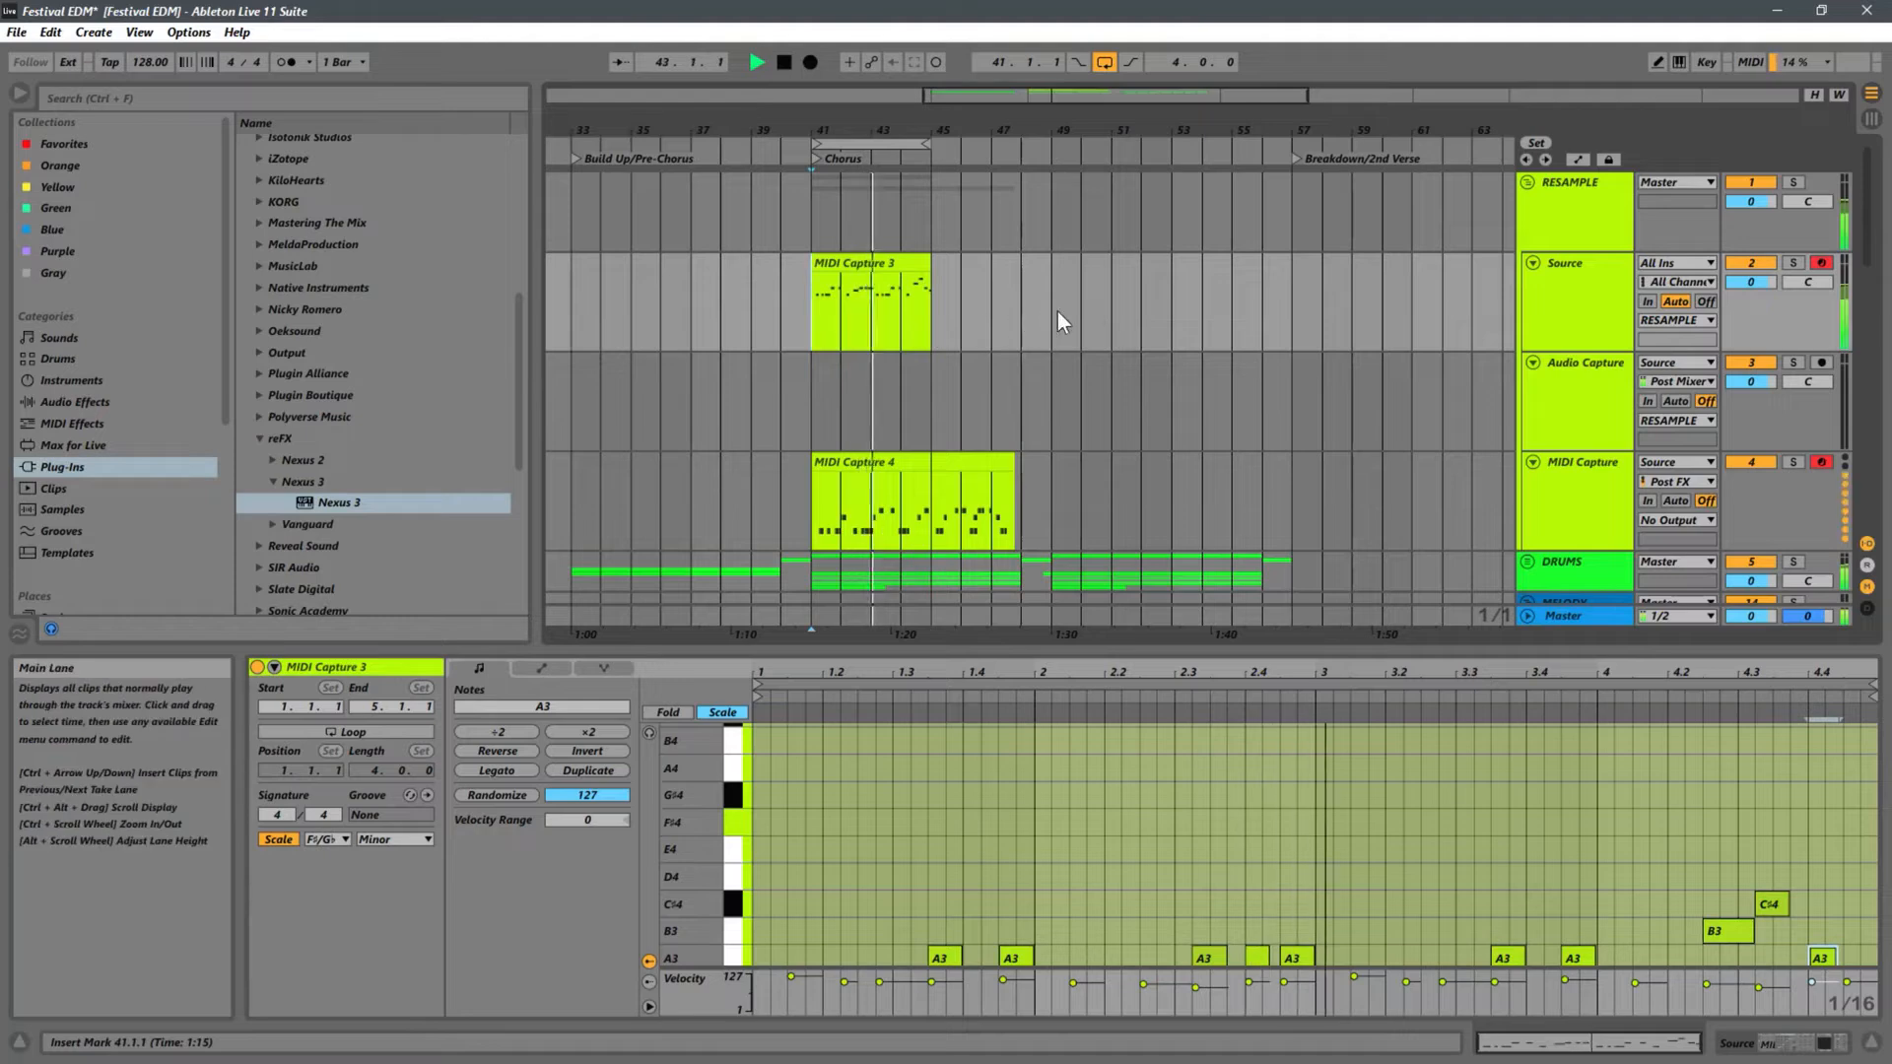
key("space")
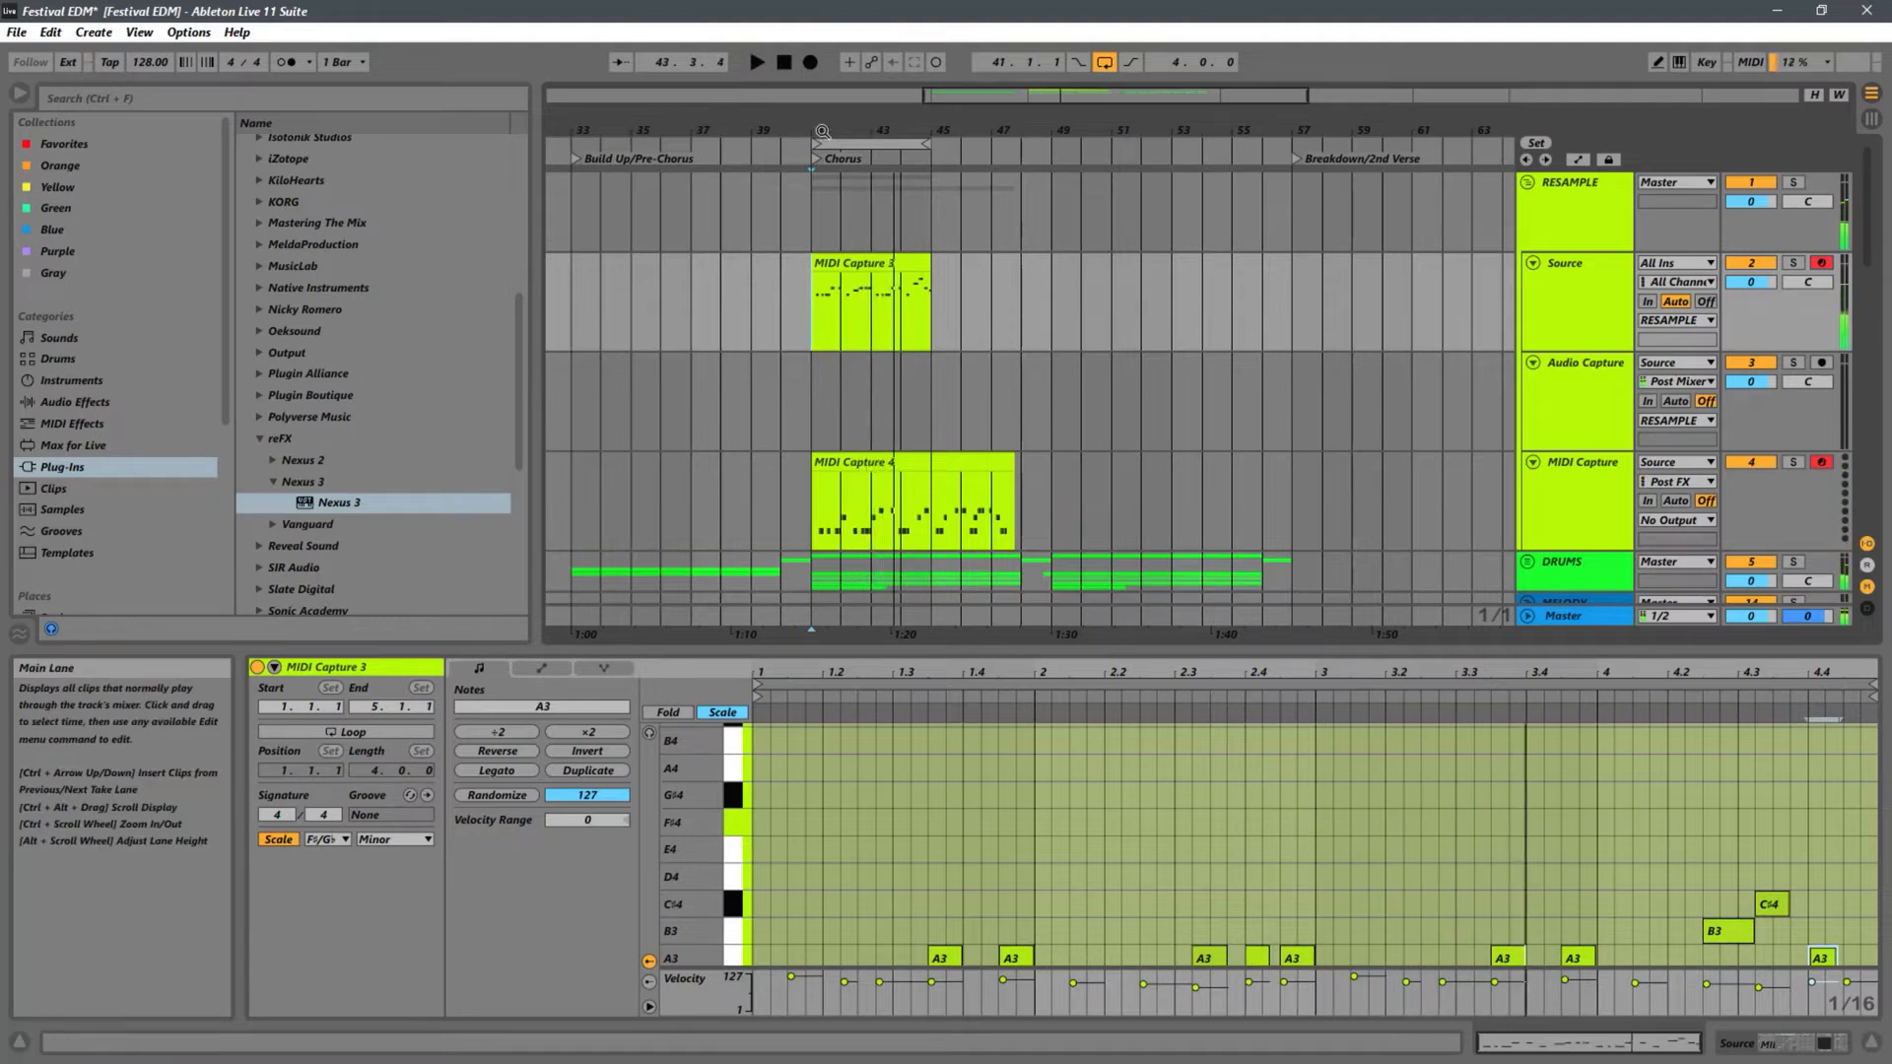
left_click_drag(926, 132, 1314, 270)
left_click(919, 261)
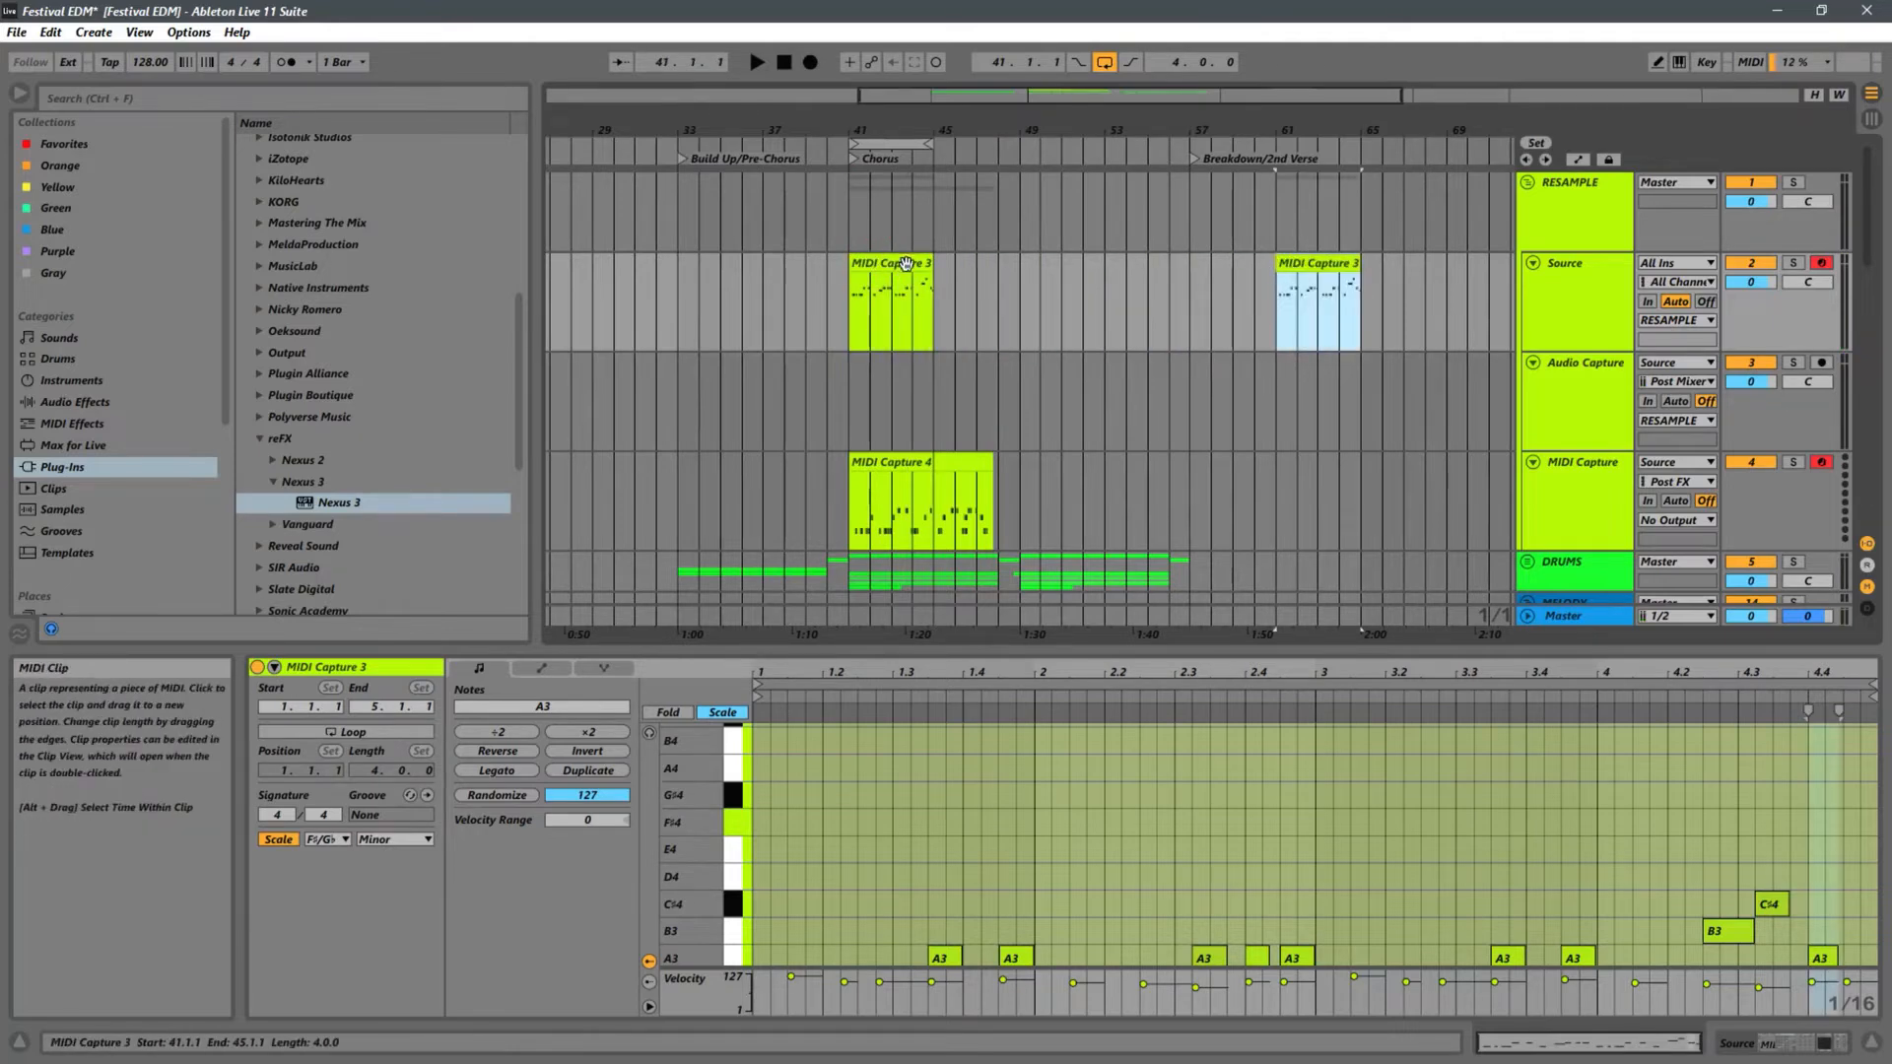
left_click(857, 319)
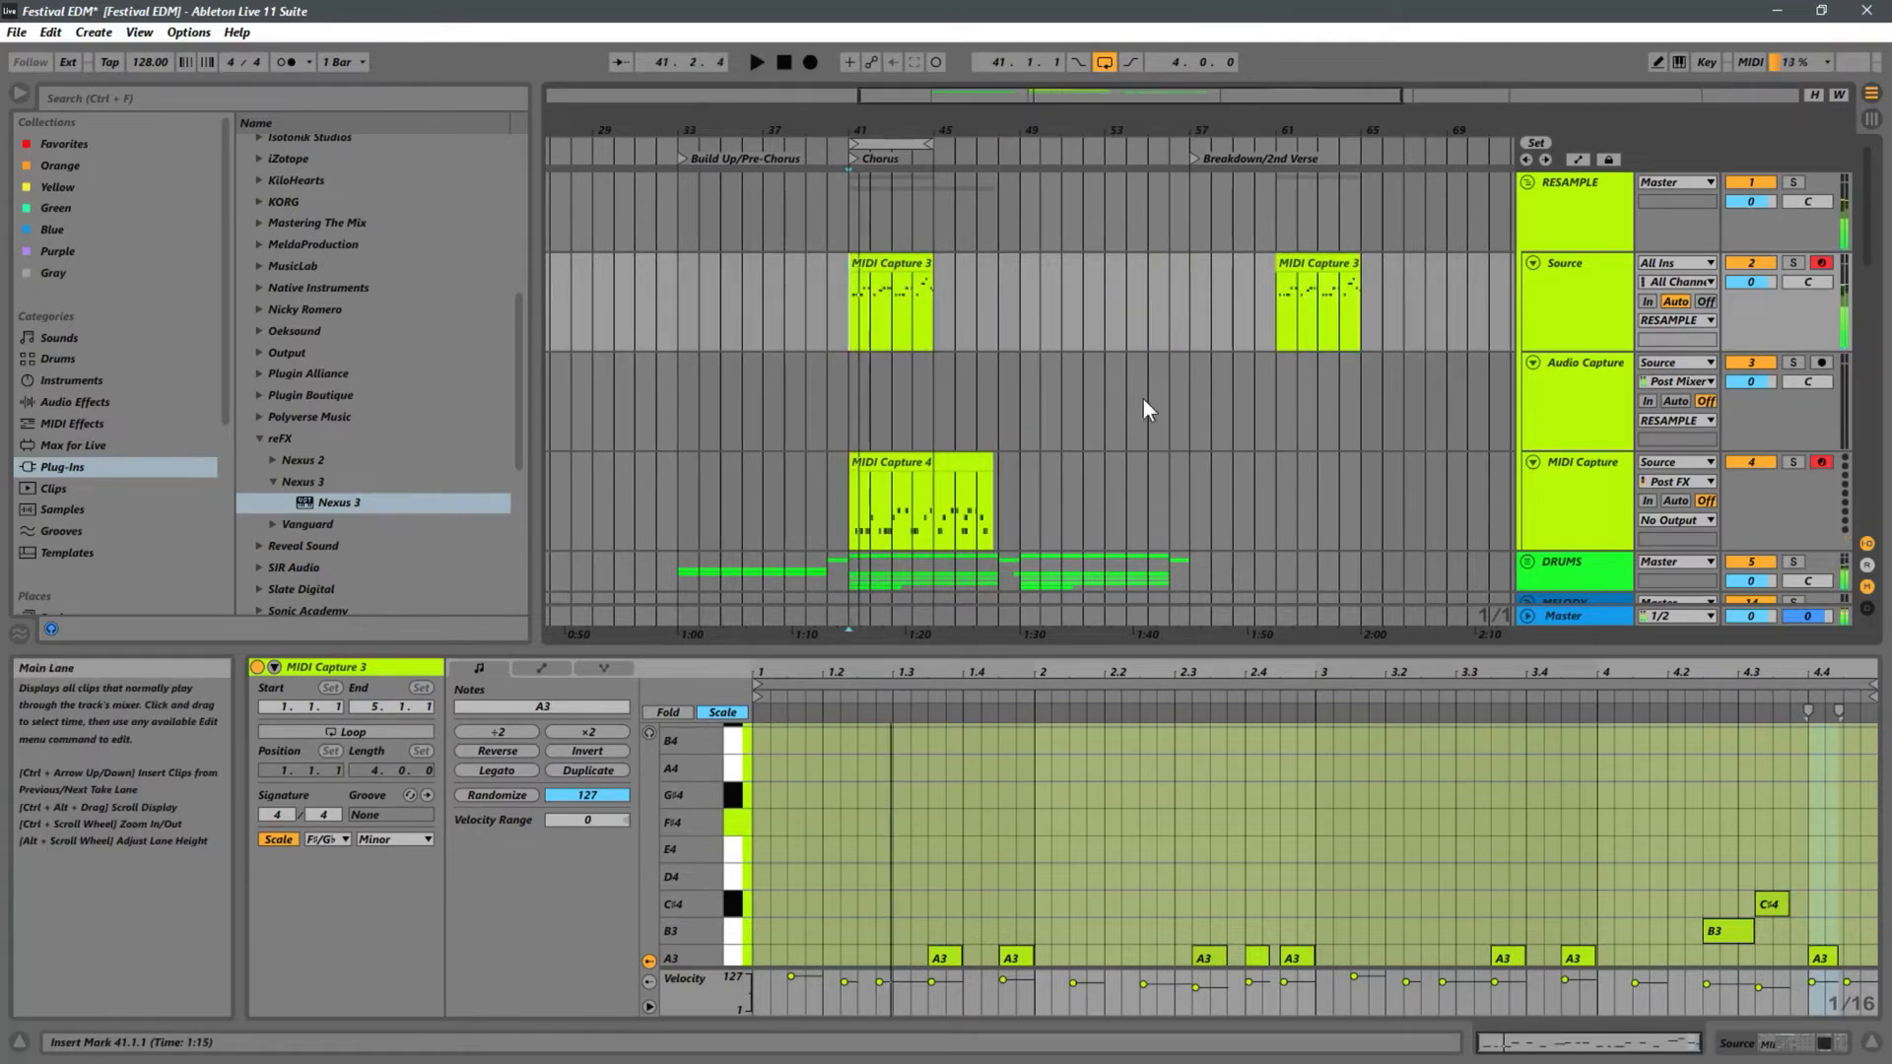
left_click_drag(1014, 646, 974, 337)
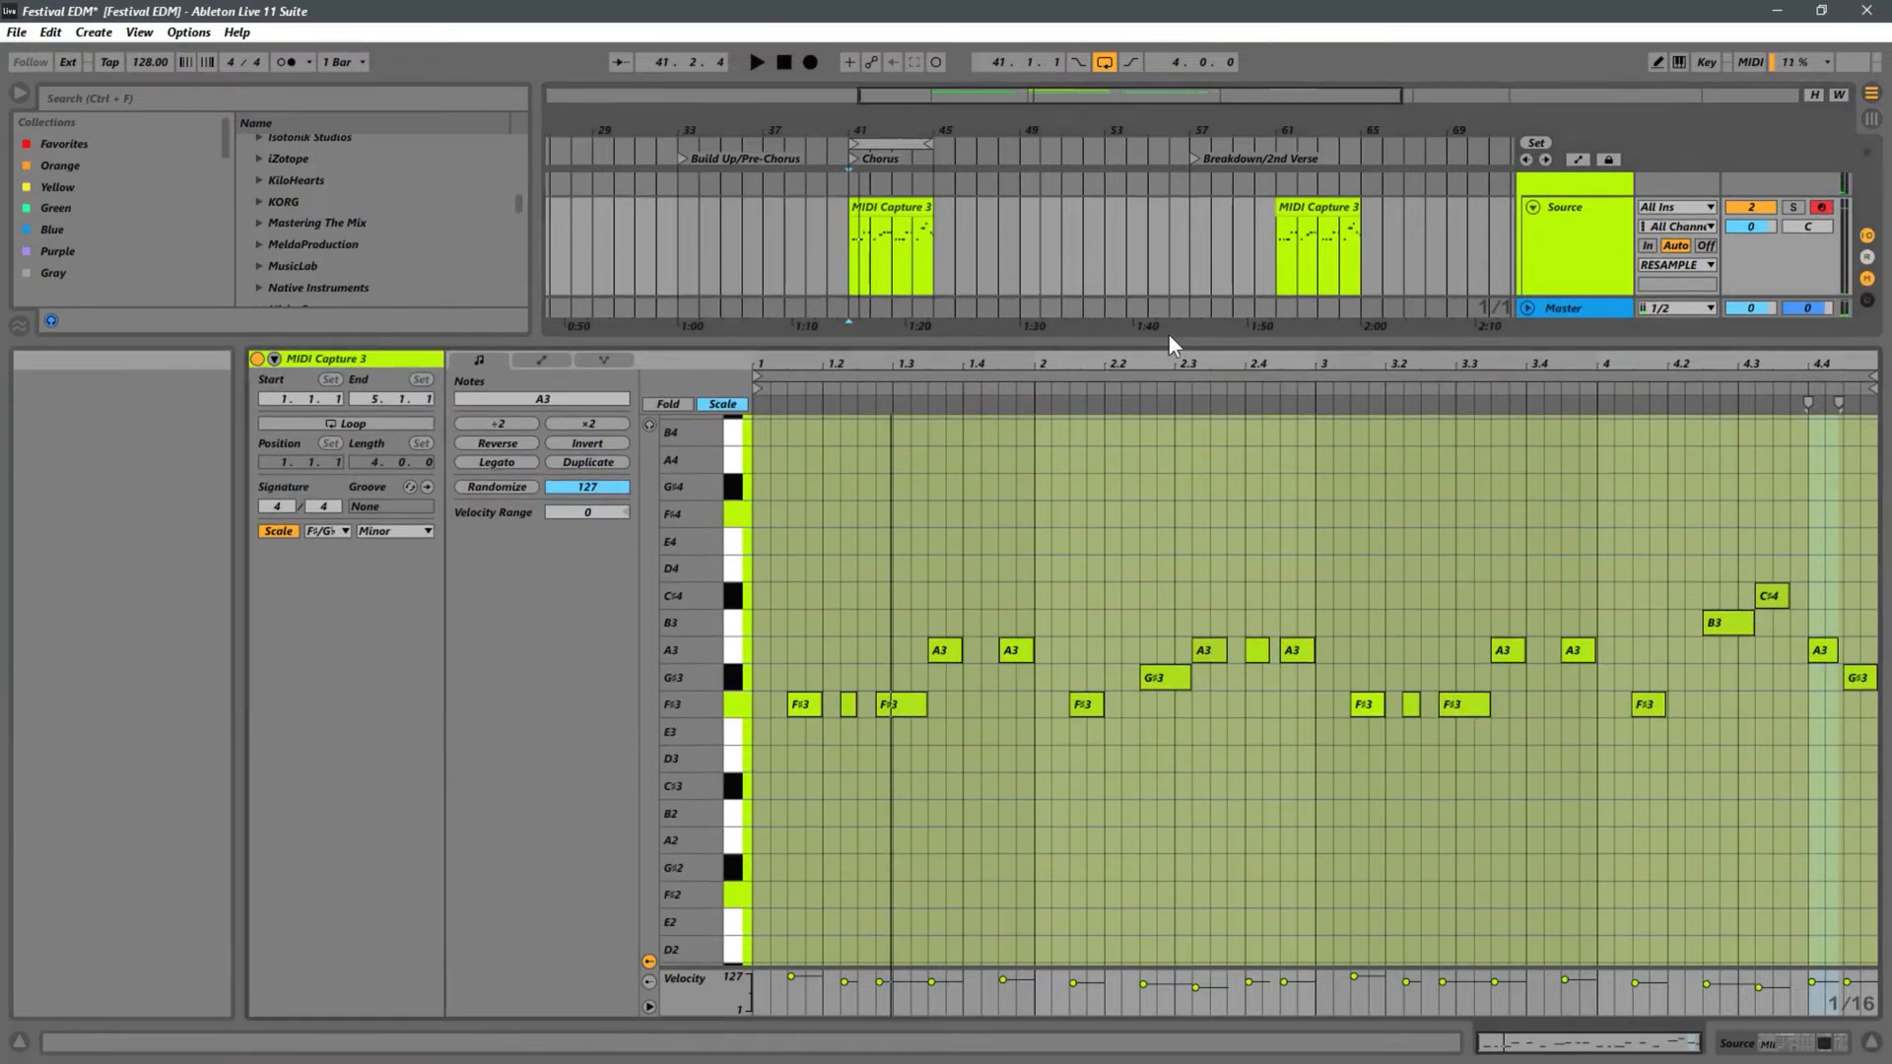
left_click_drag(1139, 340, 1143, 611)
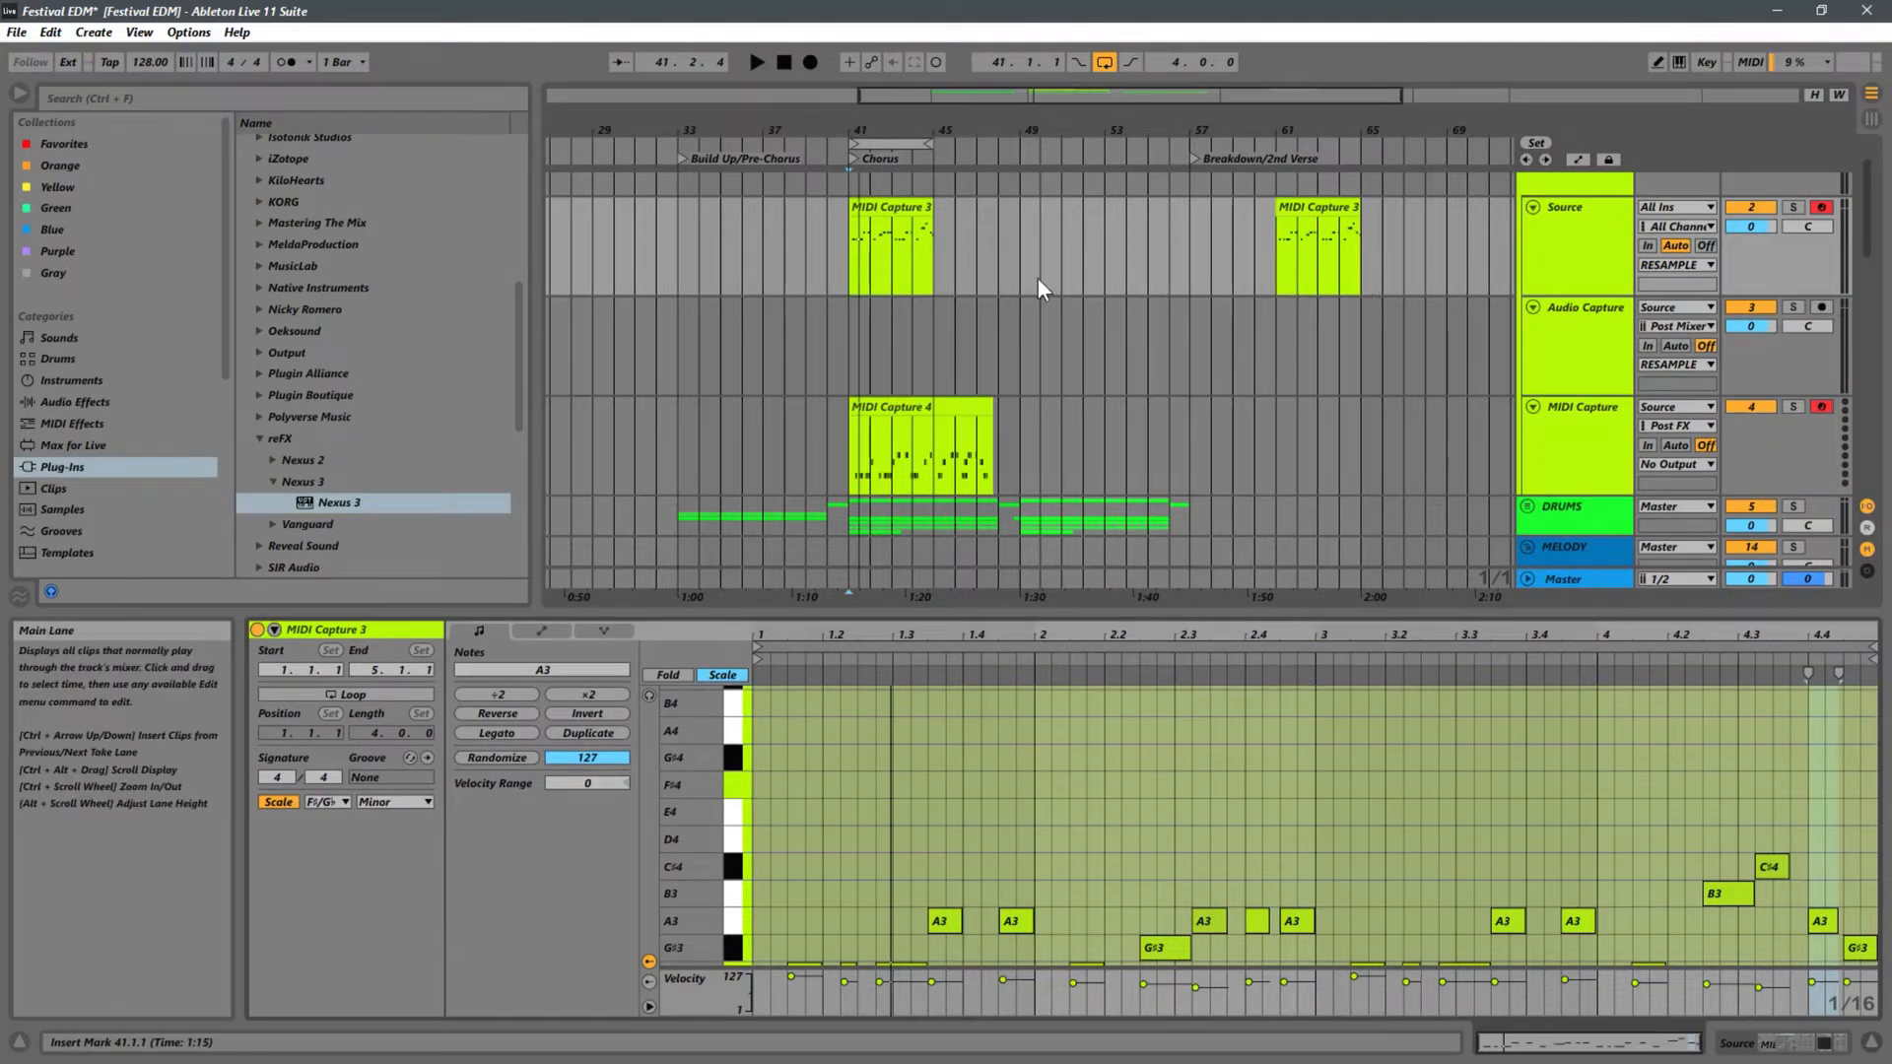
left_click(853, 280)
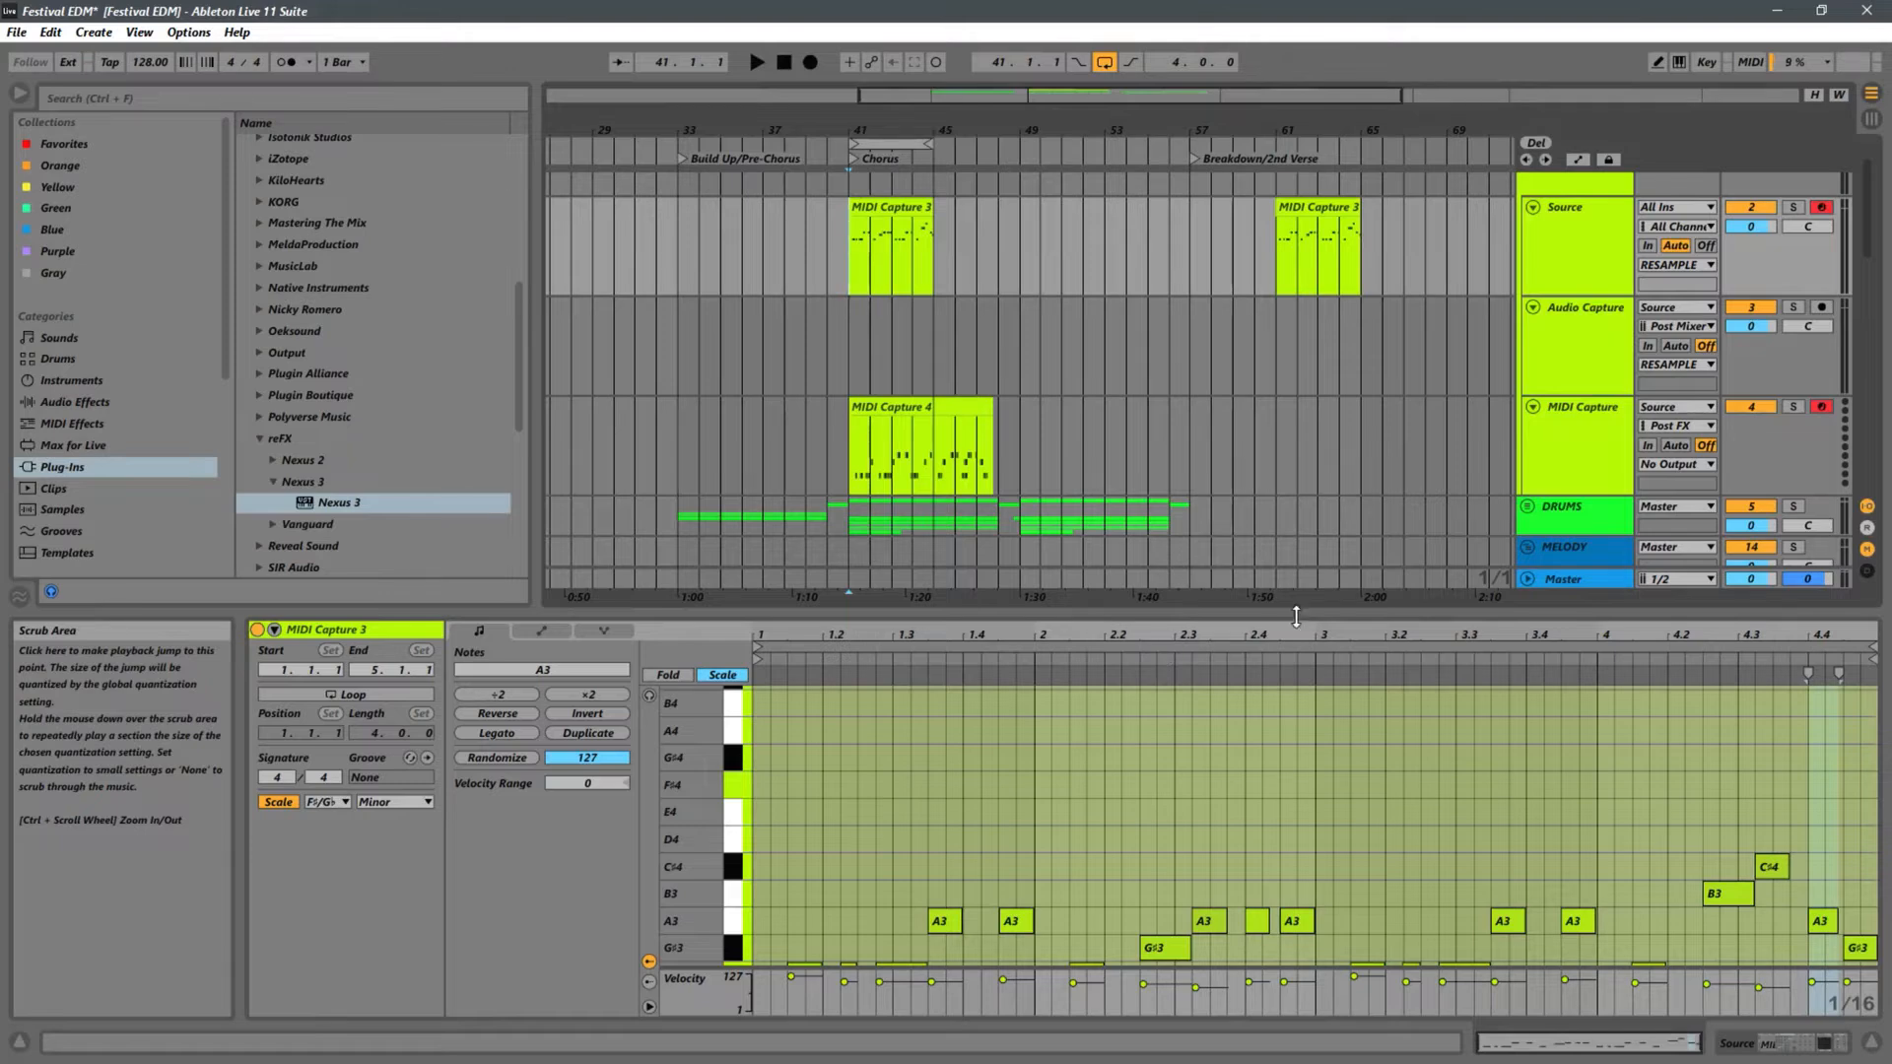
mouse_move(1296, 615)
left_mouse_down()
mouse_move(1298, 408)
mouse_move(1304, 650)
left_mouse_up()
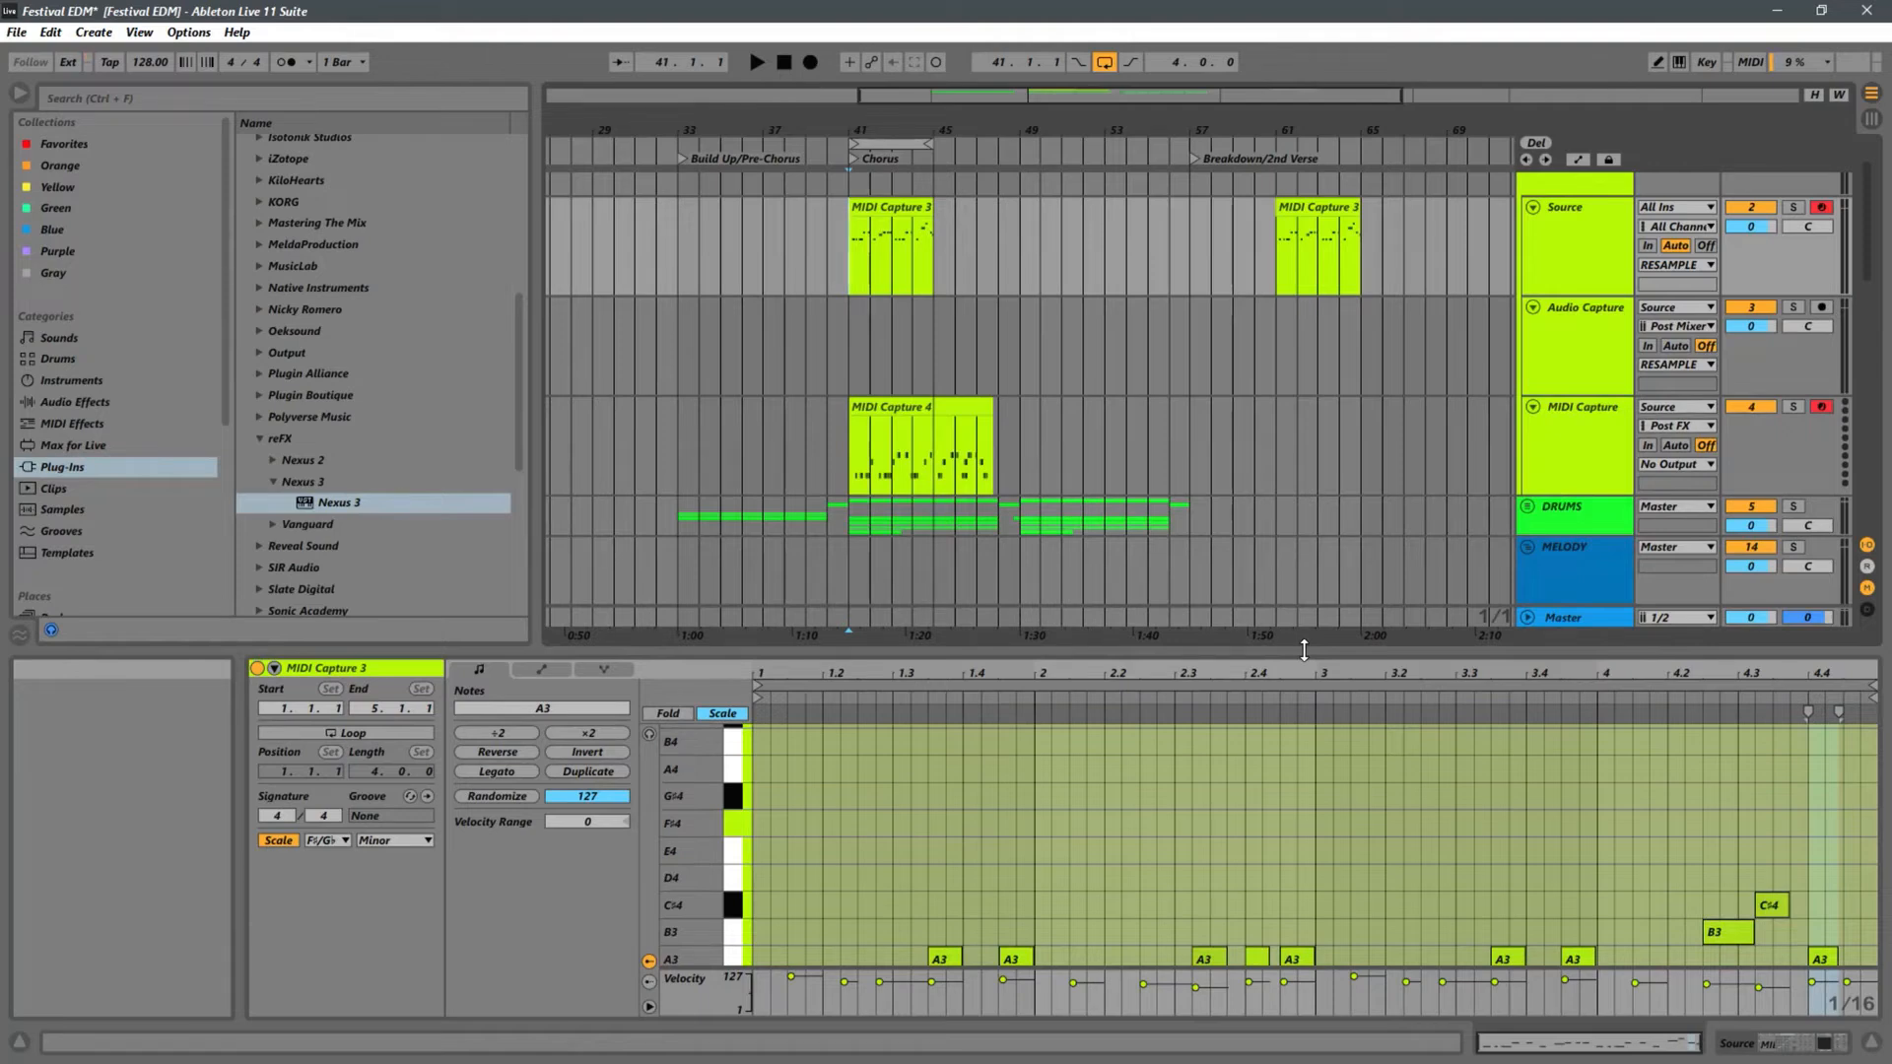
left_click(1342, 260)
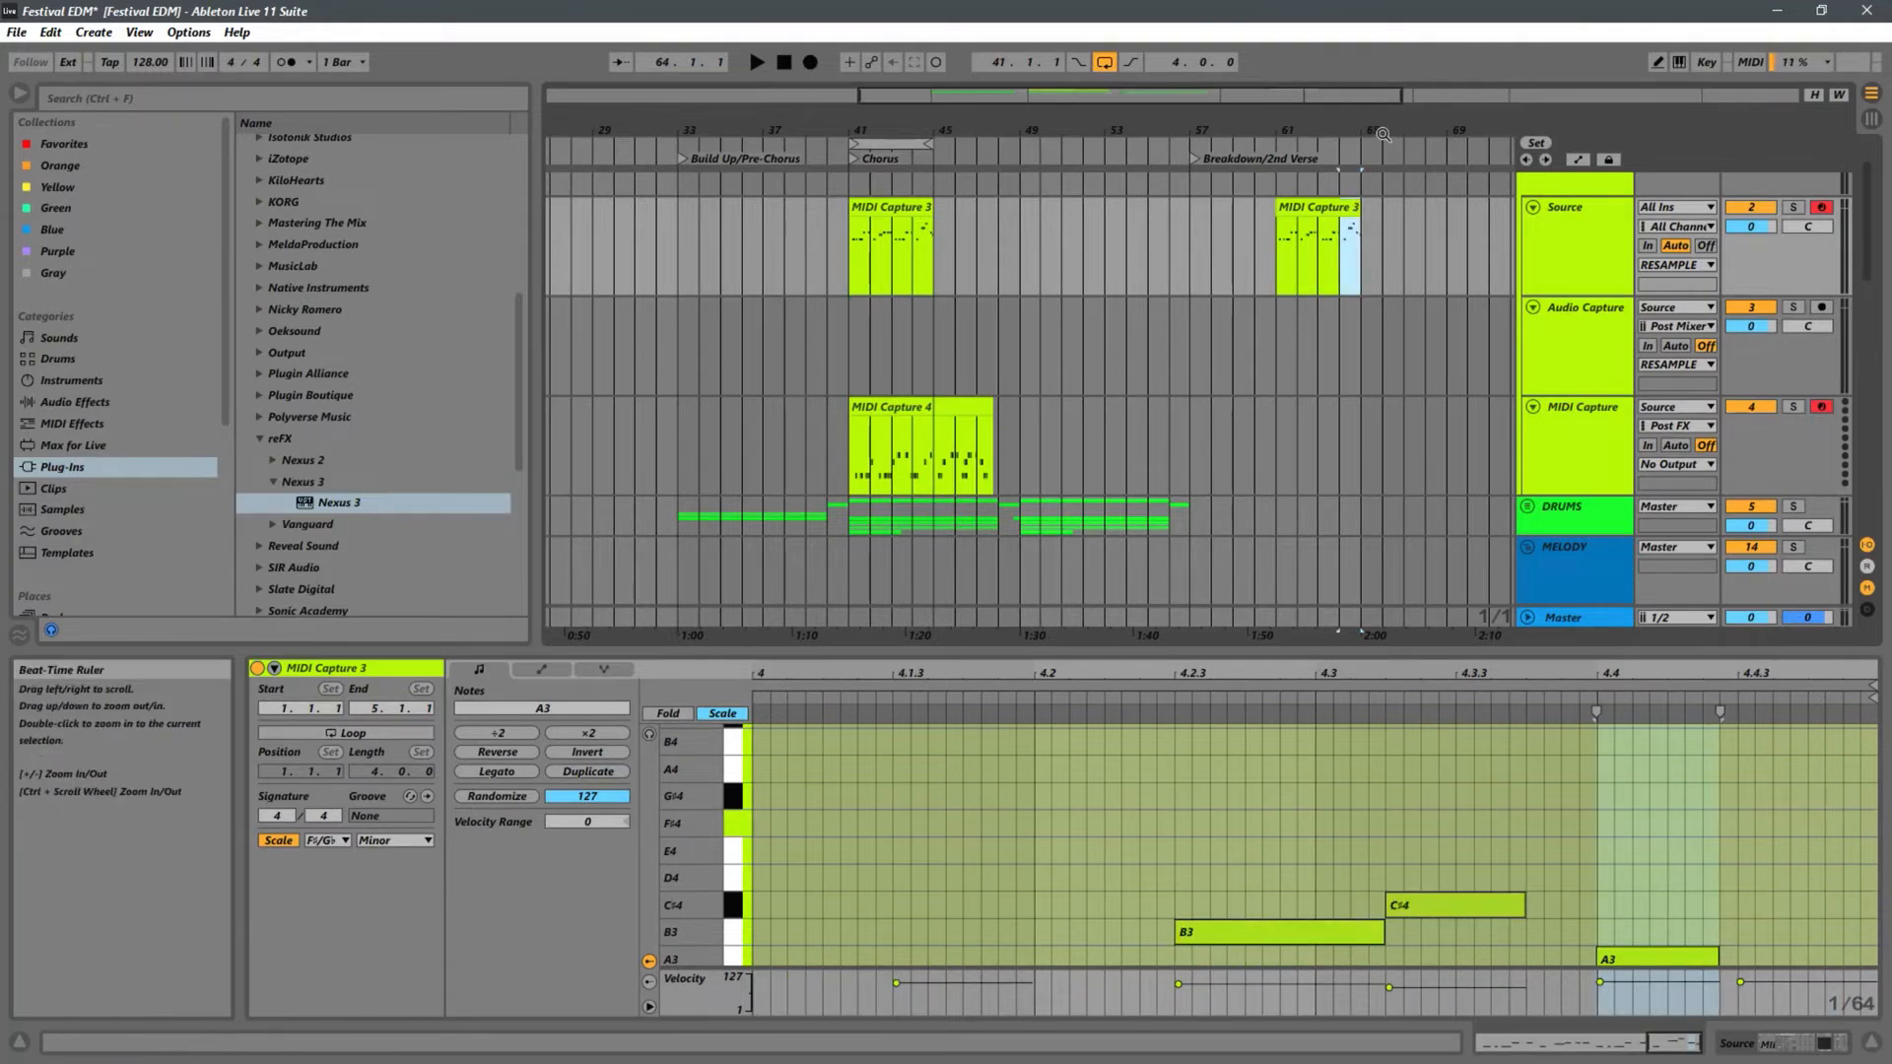
left_click_drag(1368, 130, 1350, 279)
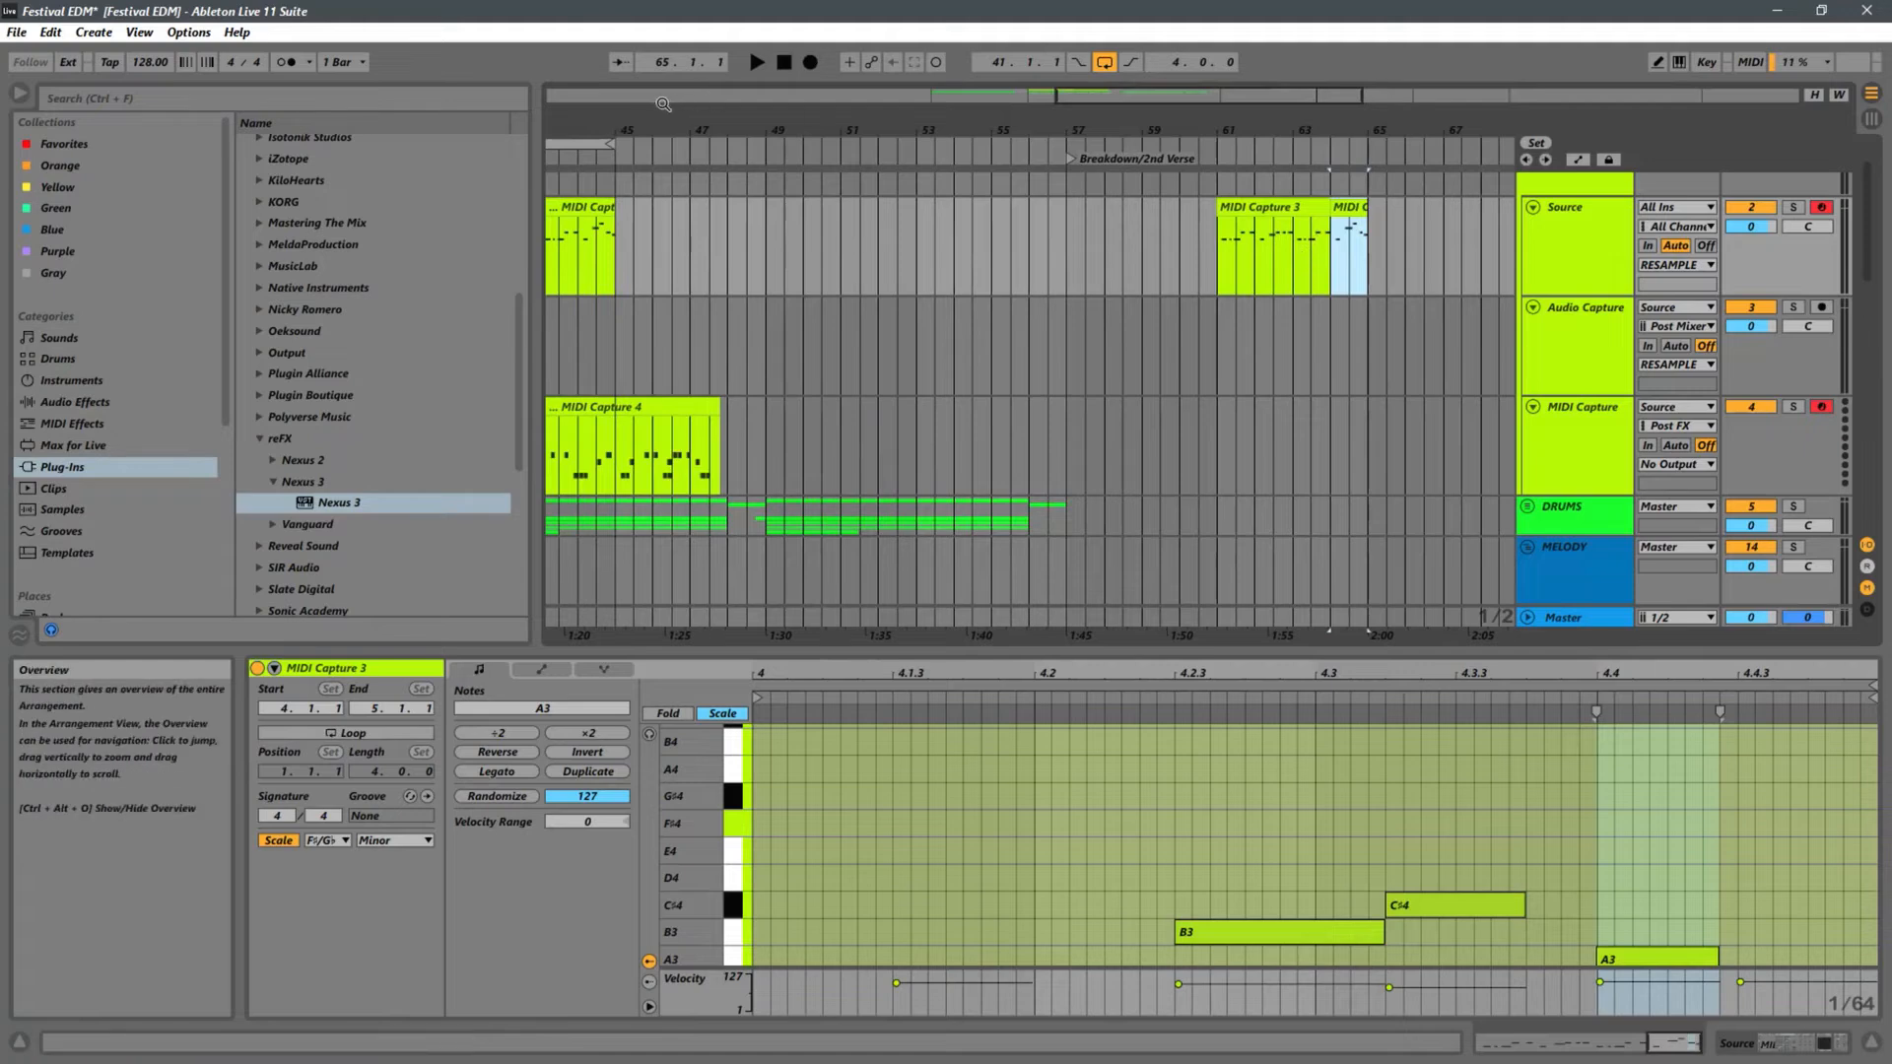
left_click_drag(756, 129, 1016, 90)
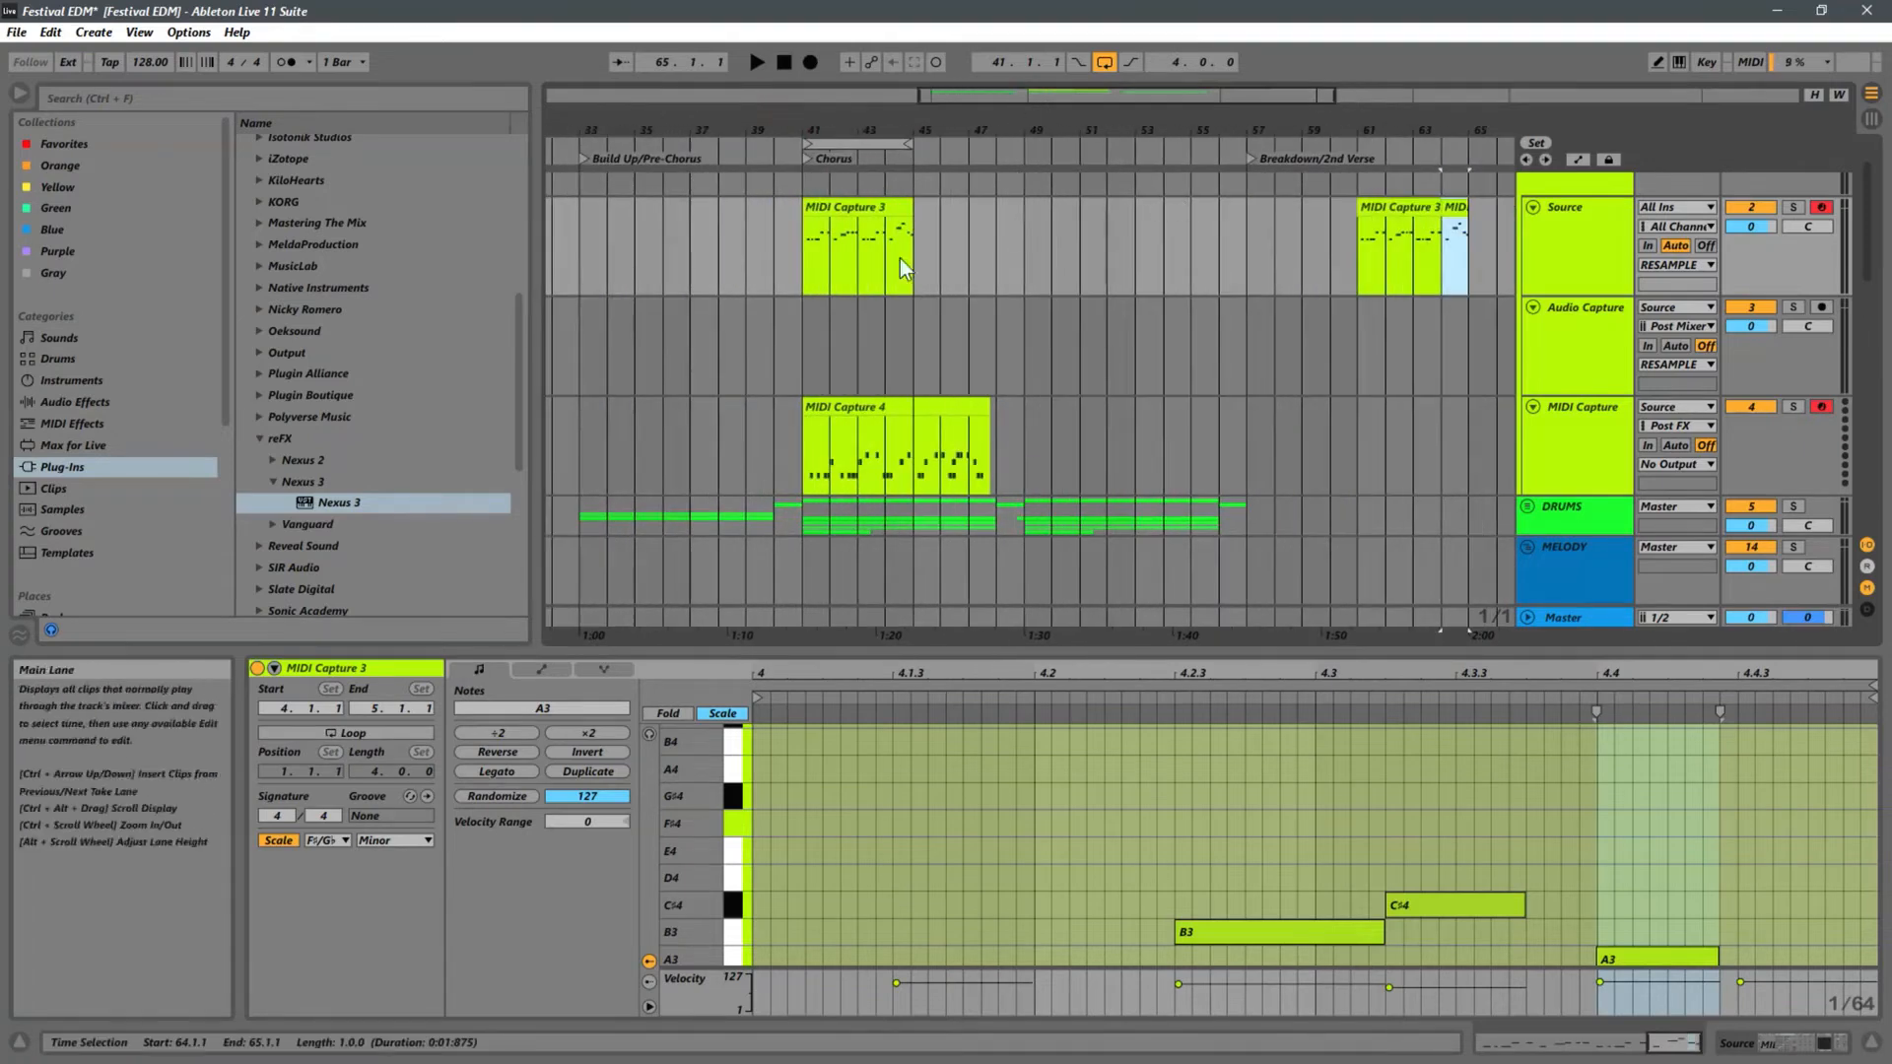
left_click(816, 272)
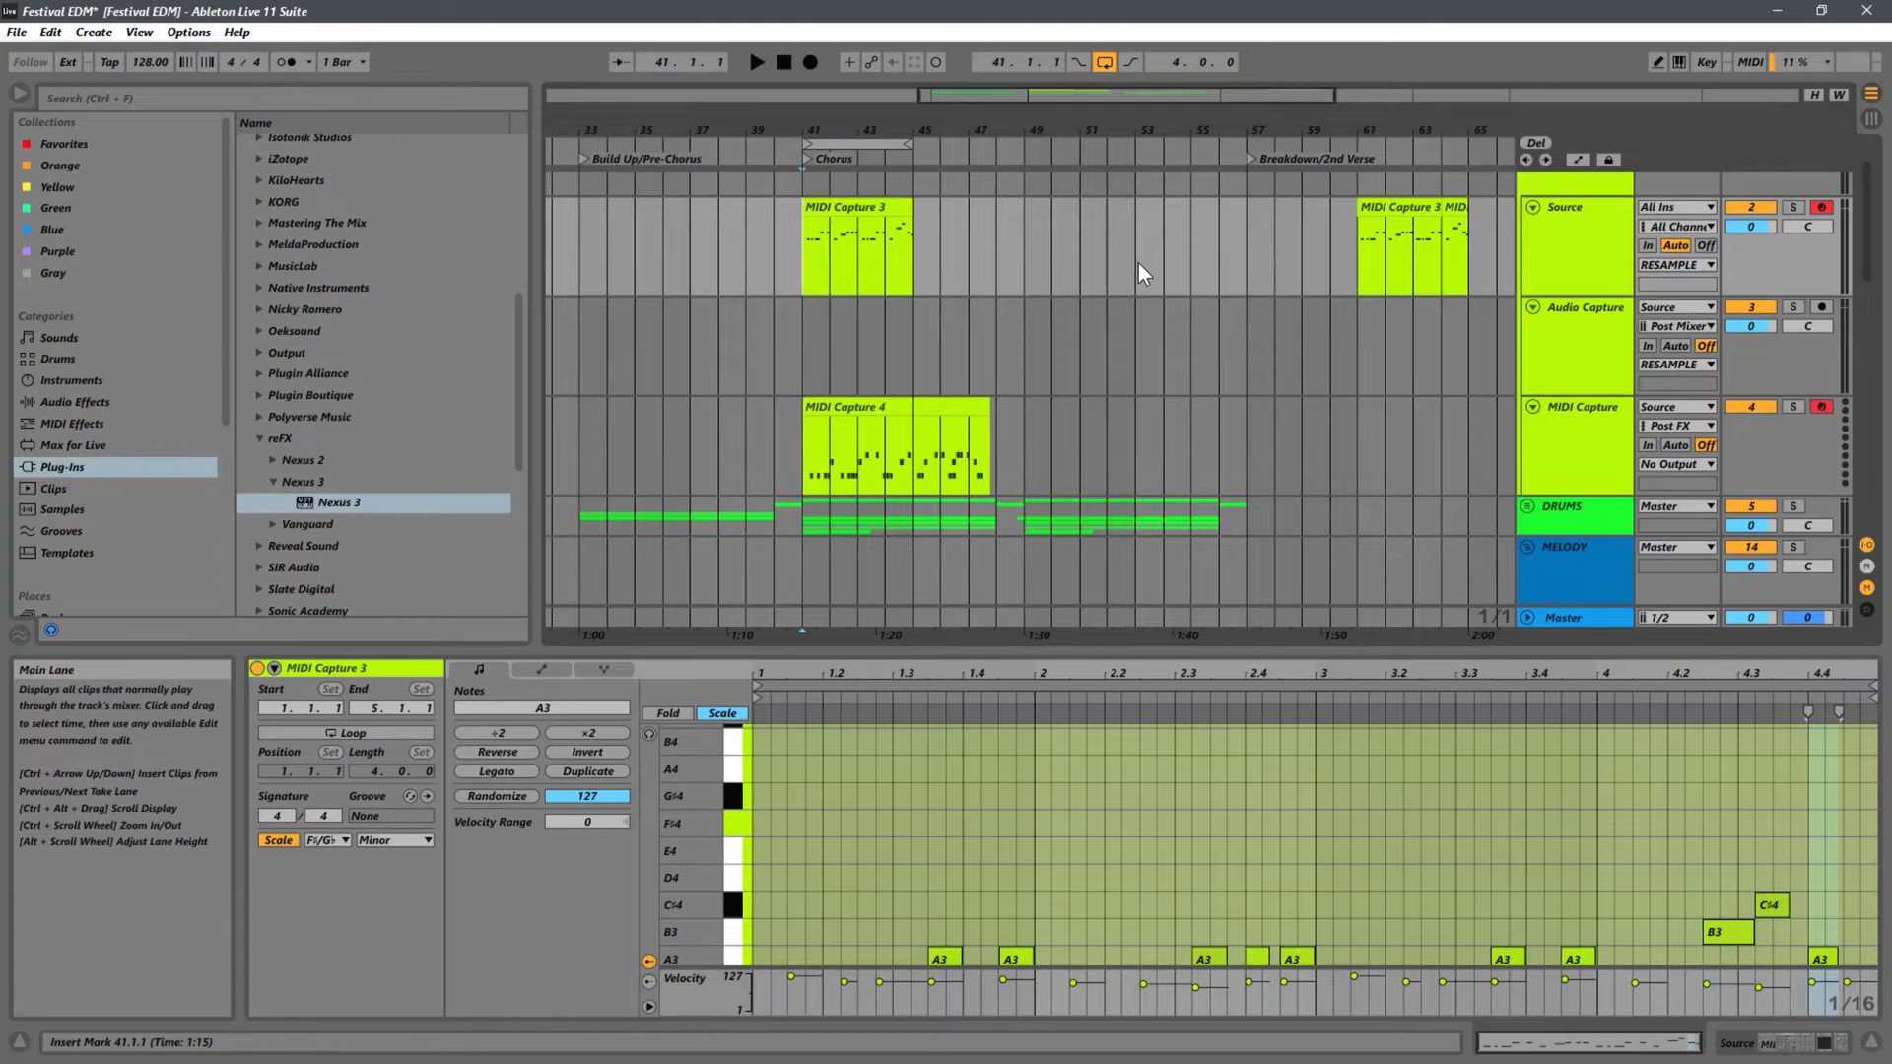
key("space")
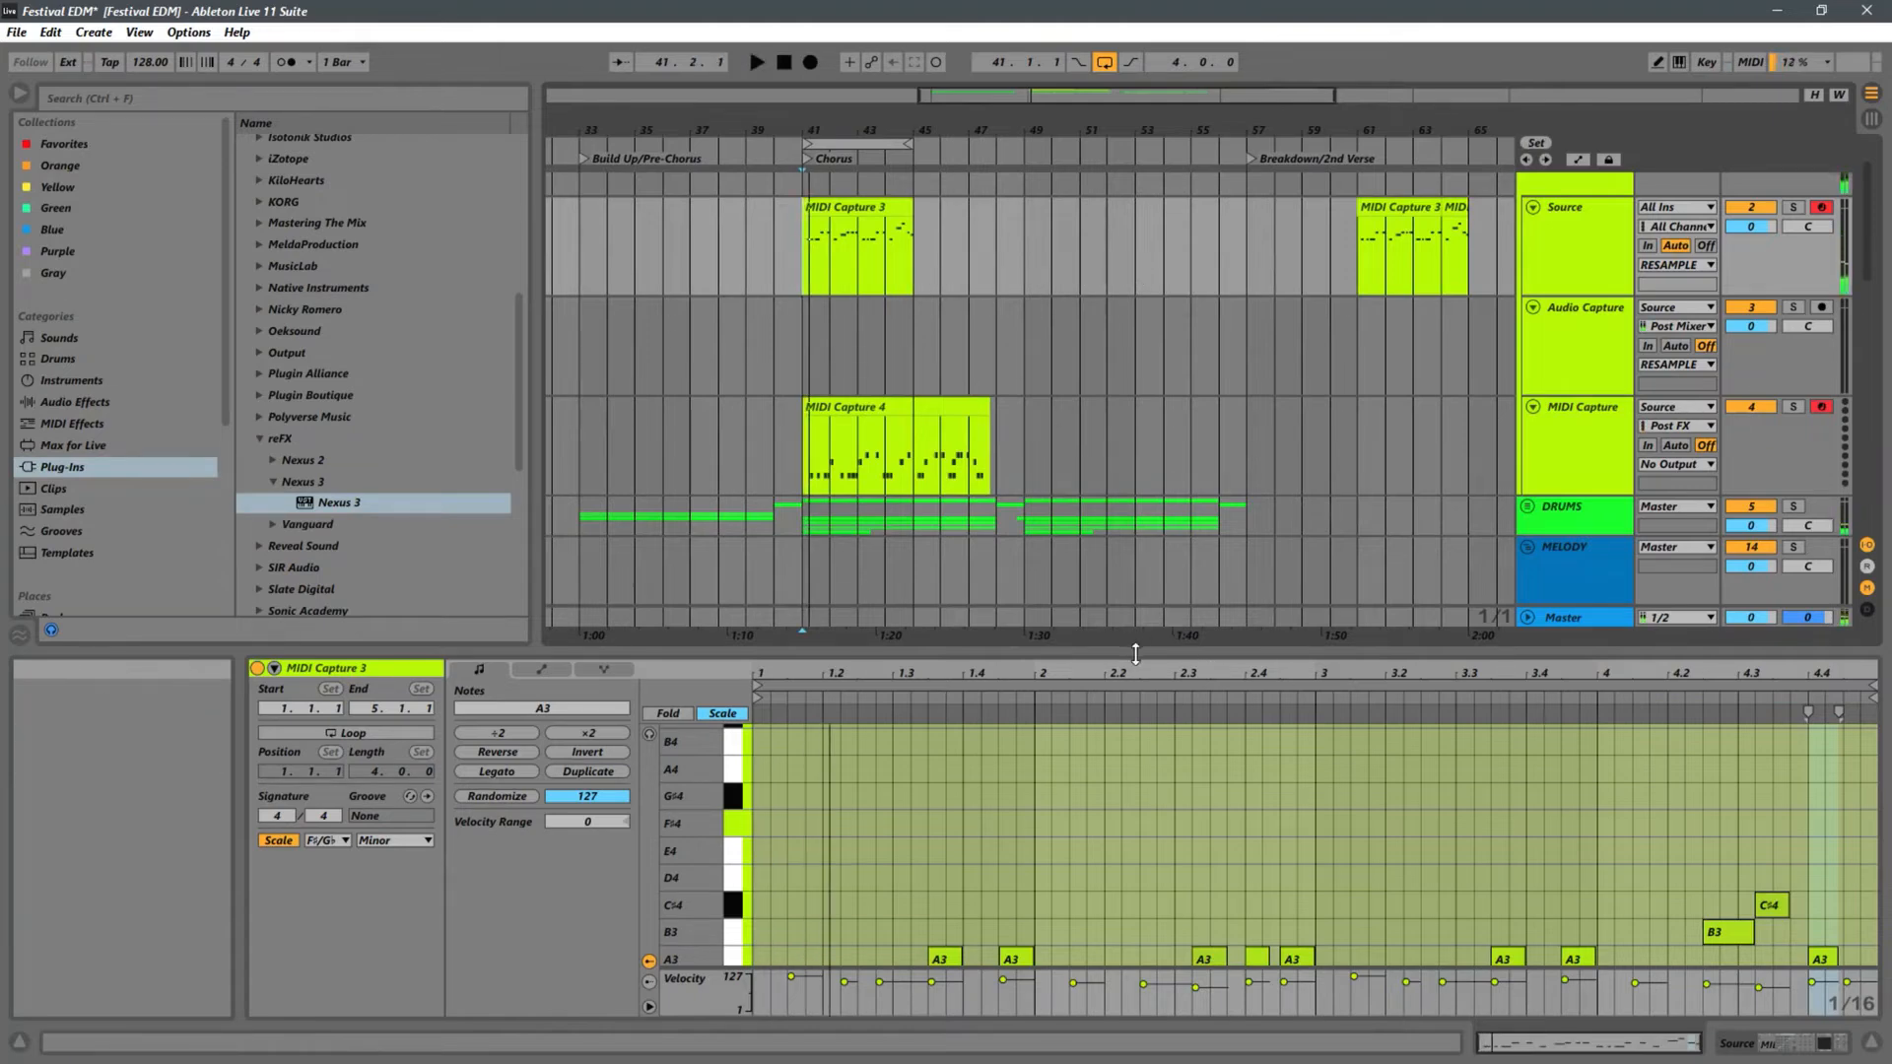
left_click_drag(1274, 631, 1274, 569)
left_click(1414, 207)
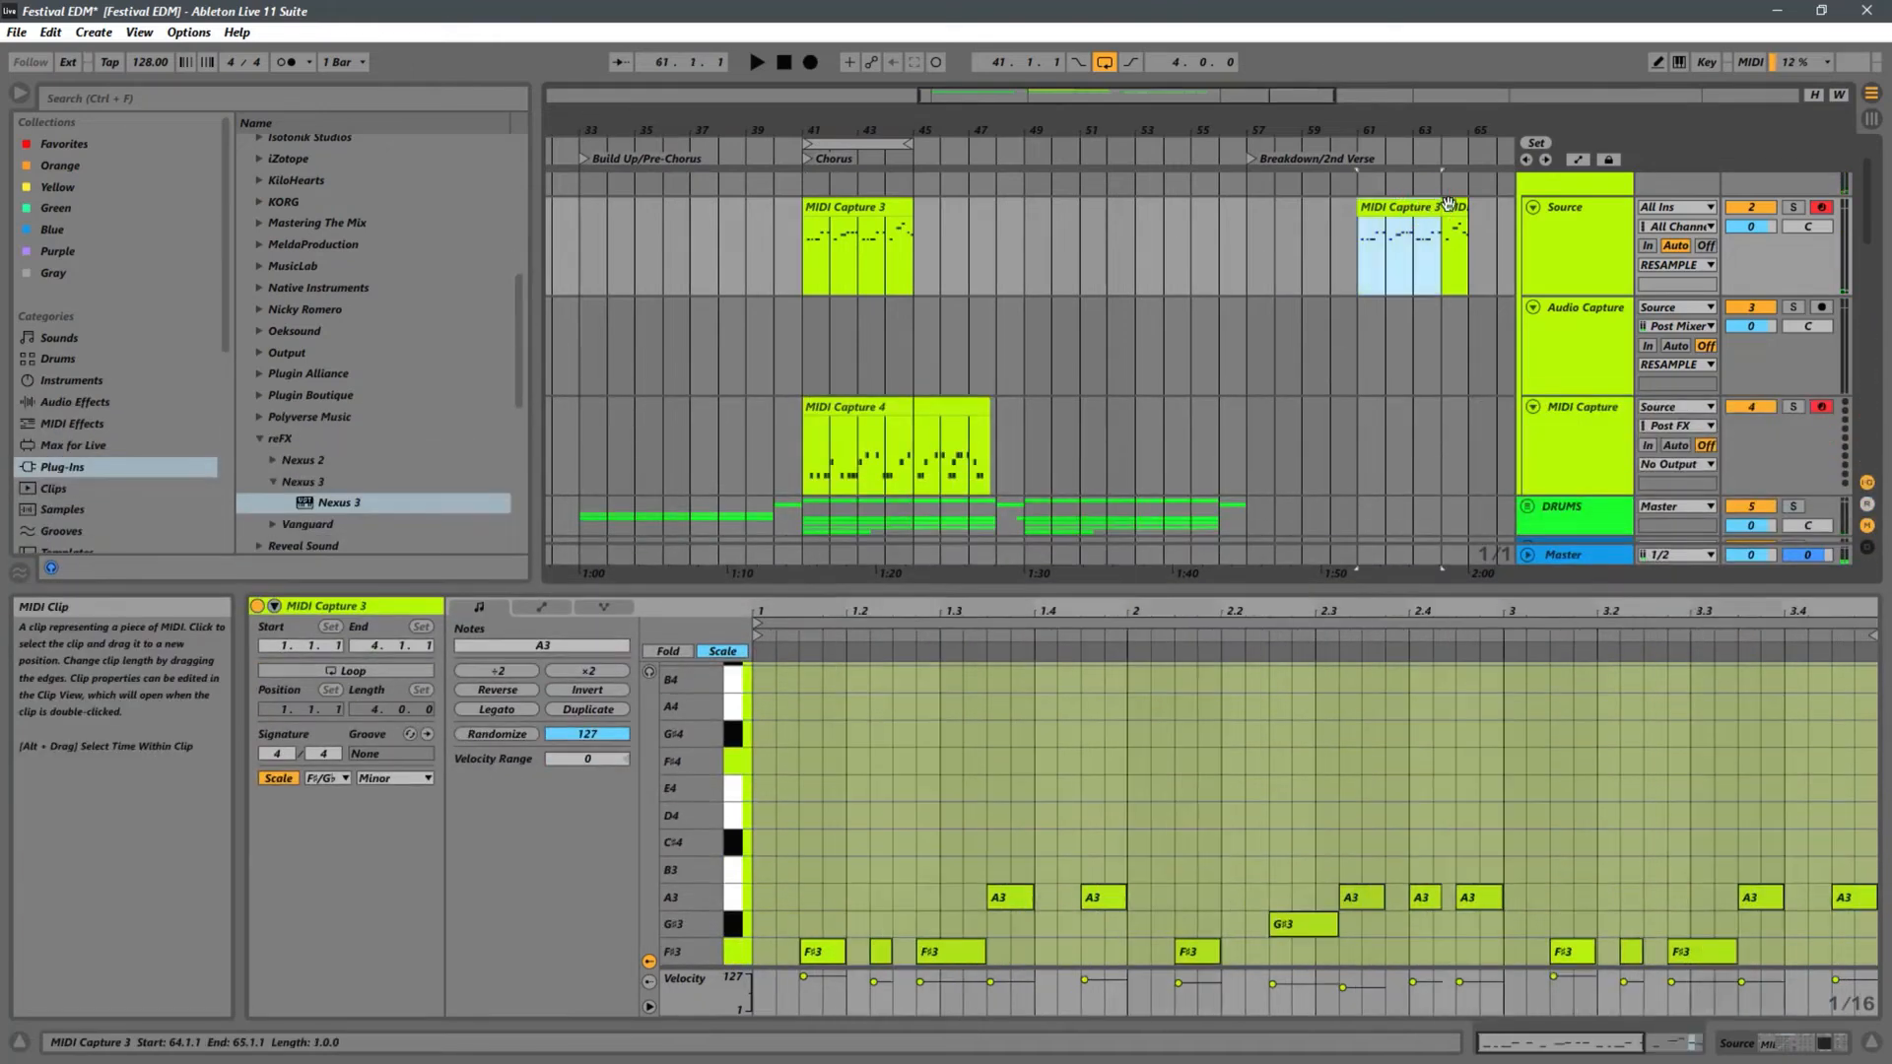
key("ctrl+z")
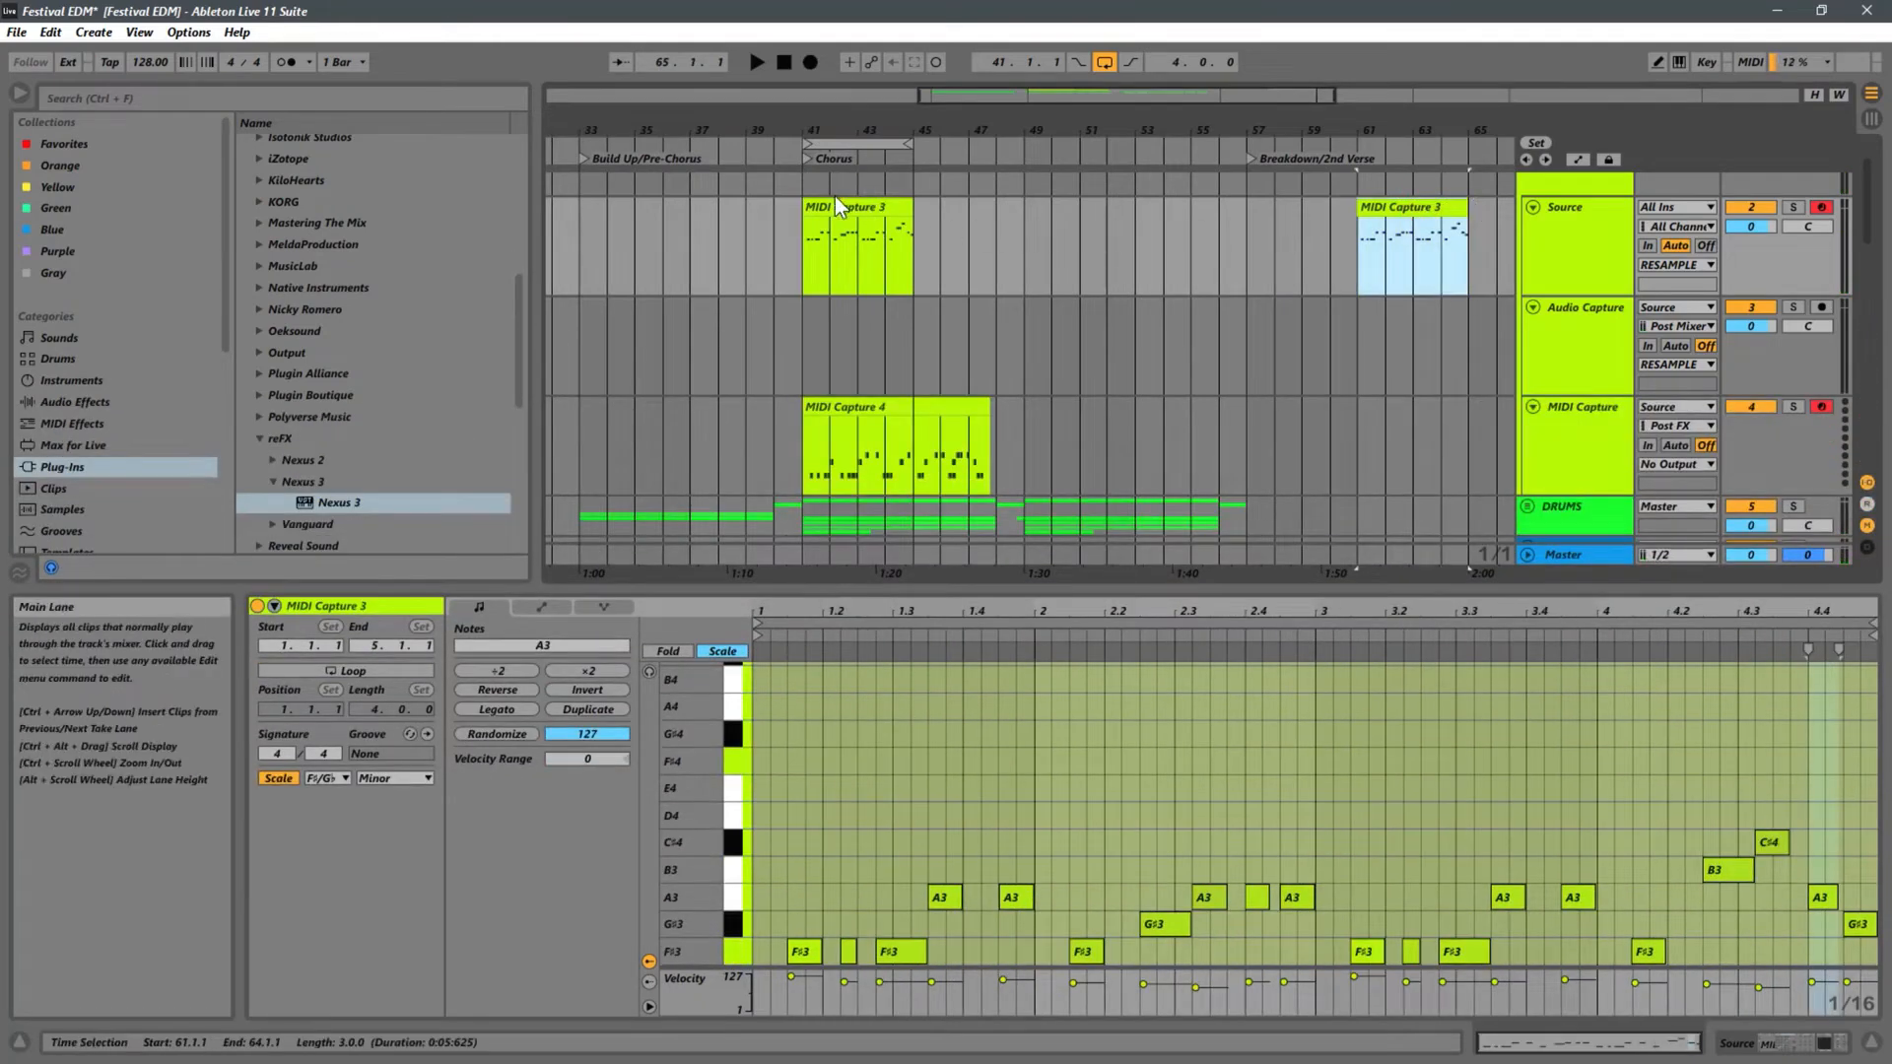
- Enlarge the note editor, reverse all notes of the four-bar chorus clip on the Source track and play the loop
left_click(834, 222)
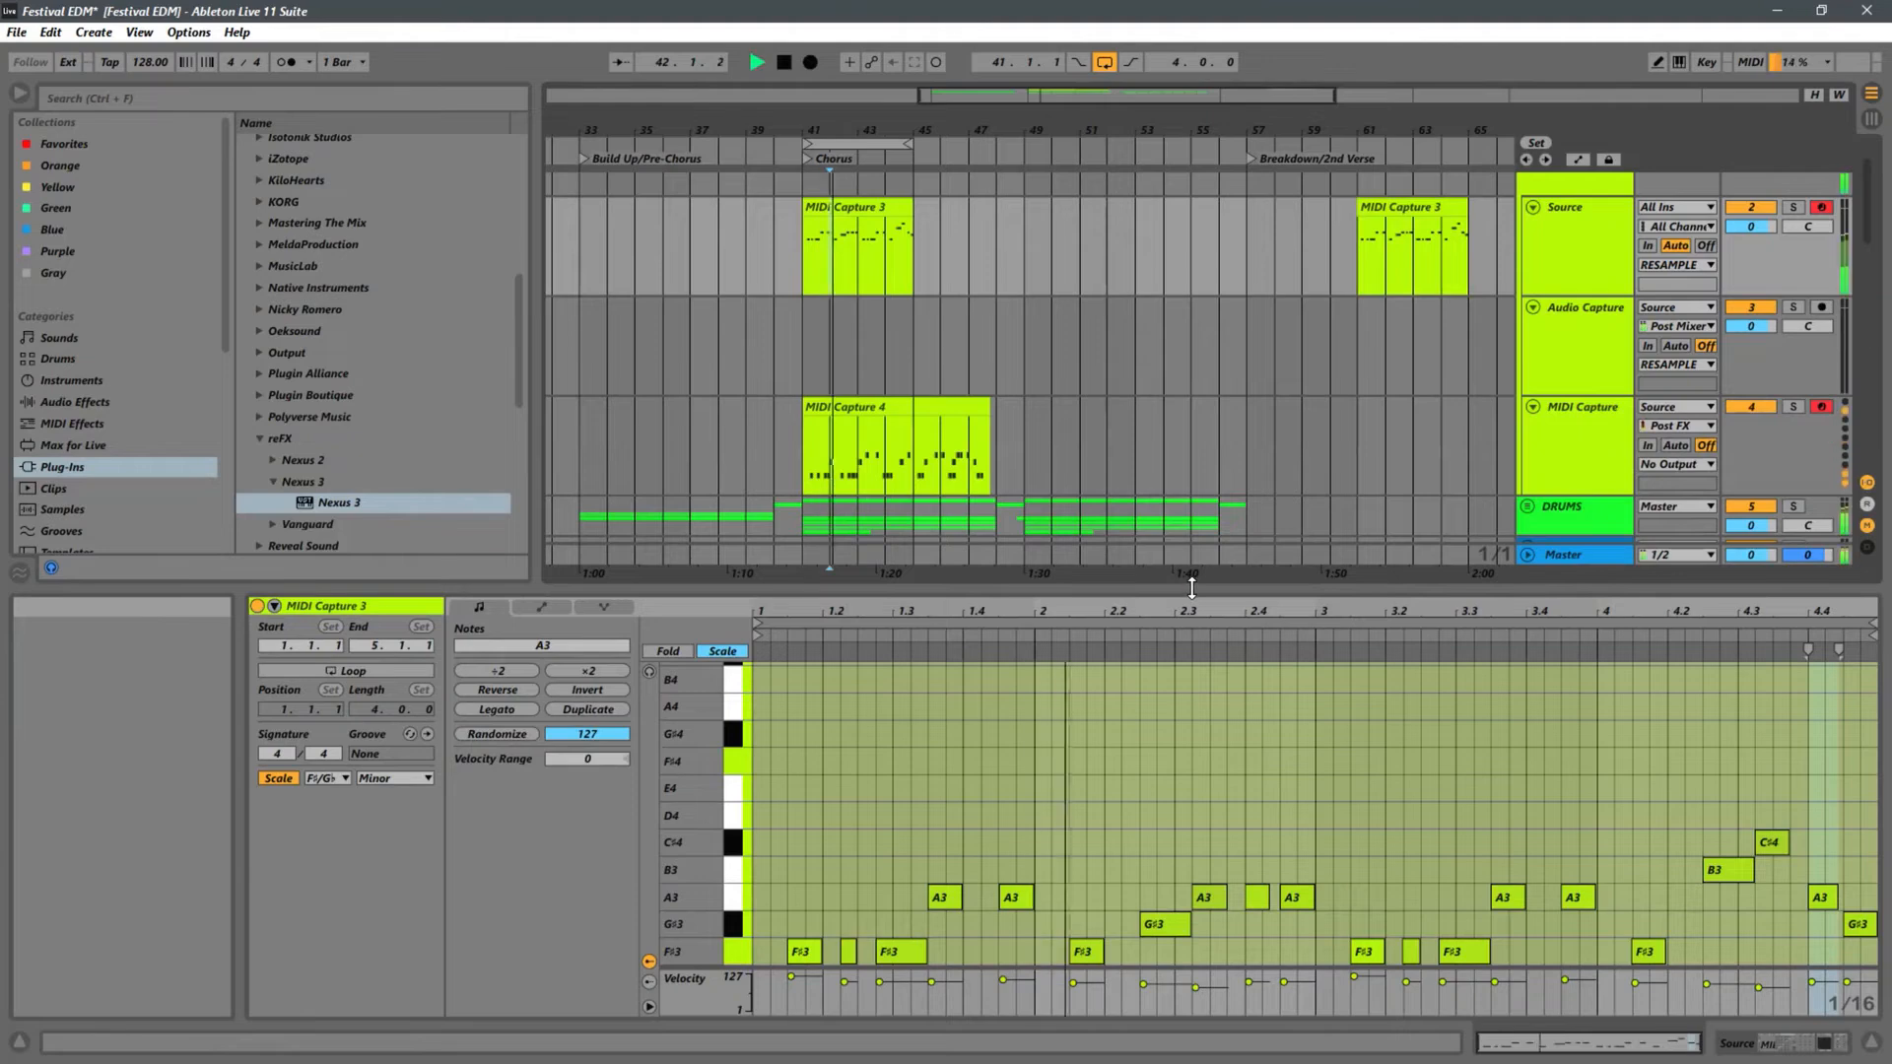
left_click_drag(1191, 588, 1191, 373)
left_click(806, 276)
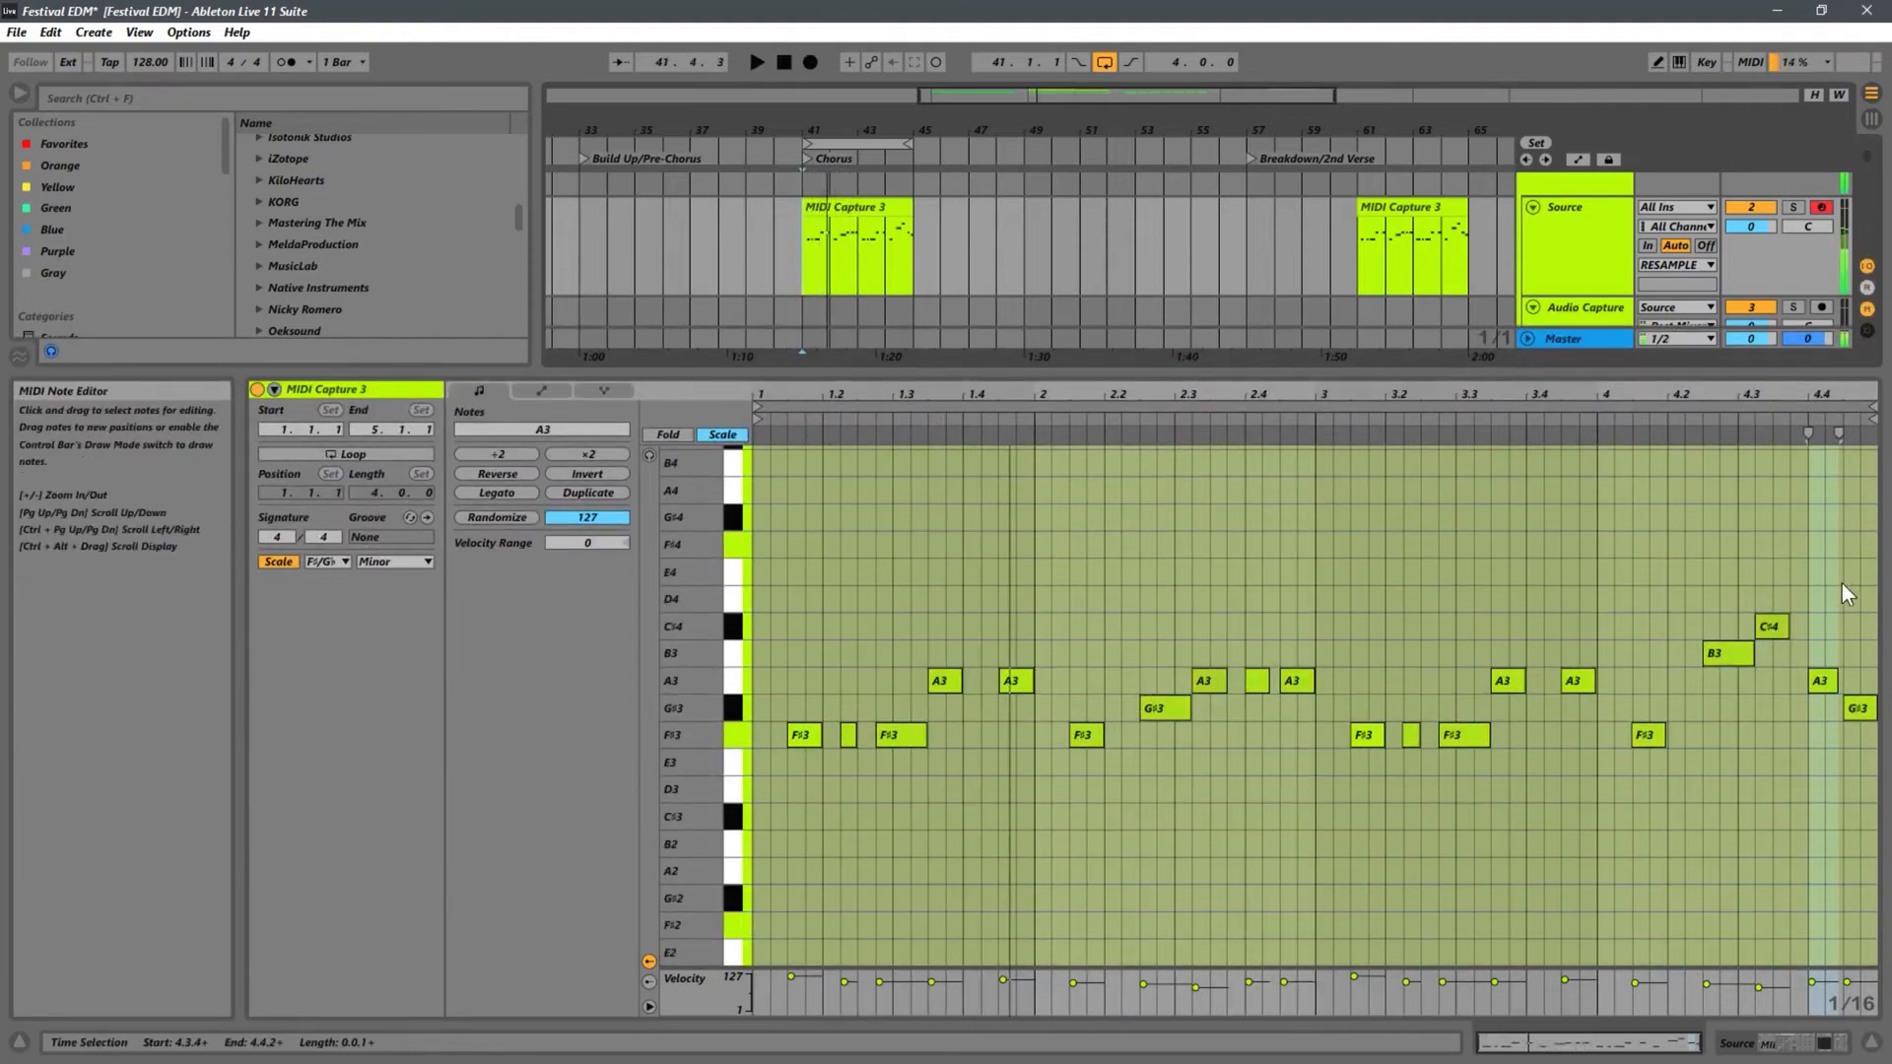
mouse_move(1848, 583)
left_mouse_down()
mouse_move(1725, 834)
mouse_move(790, 829)
left_mouse_up()
left_click(497, 474)
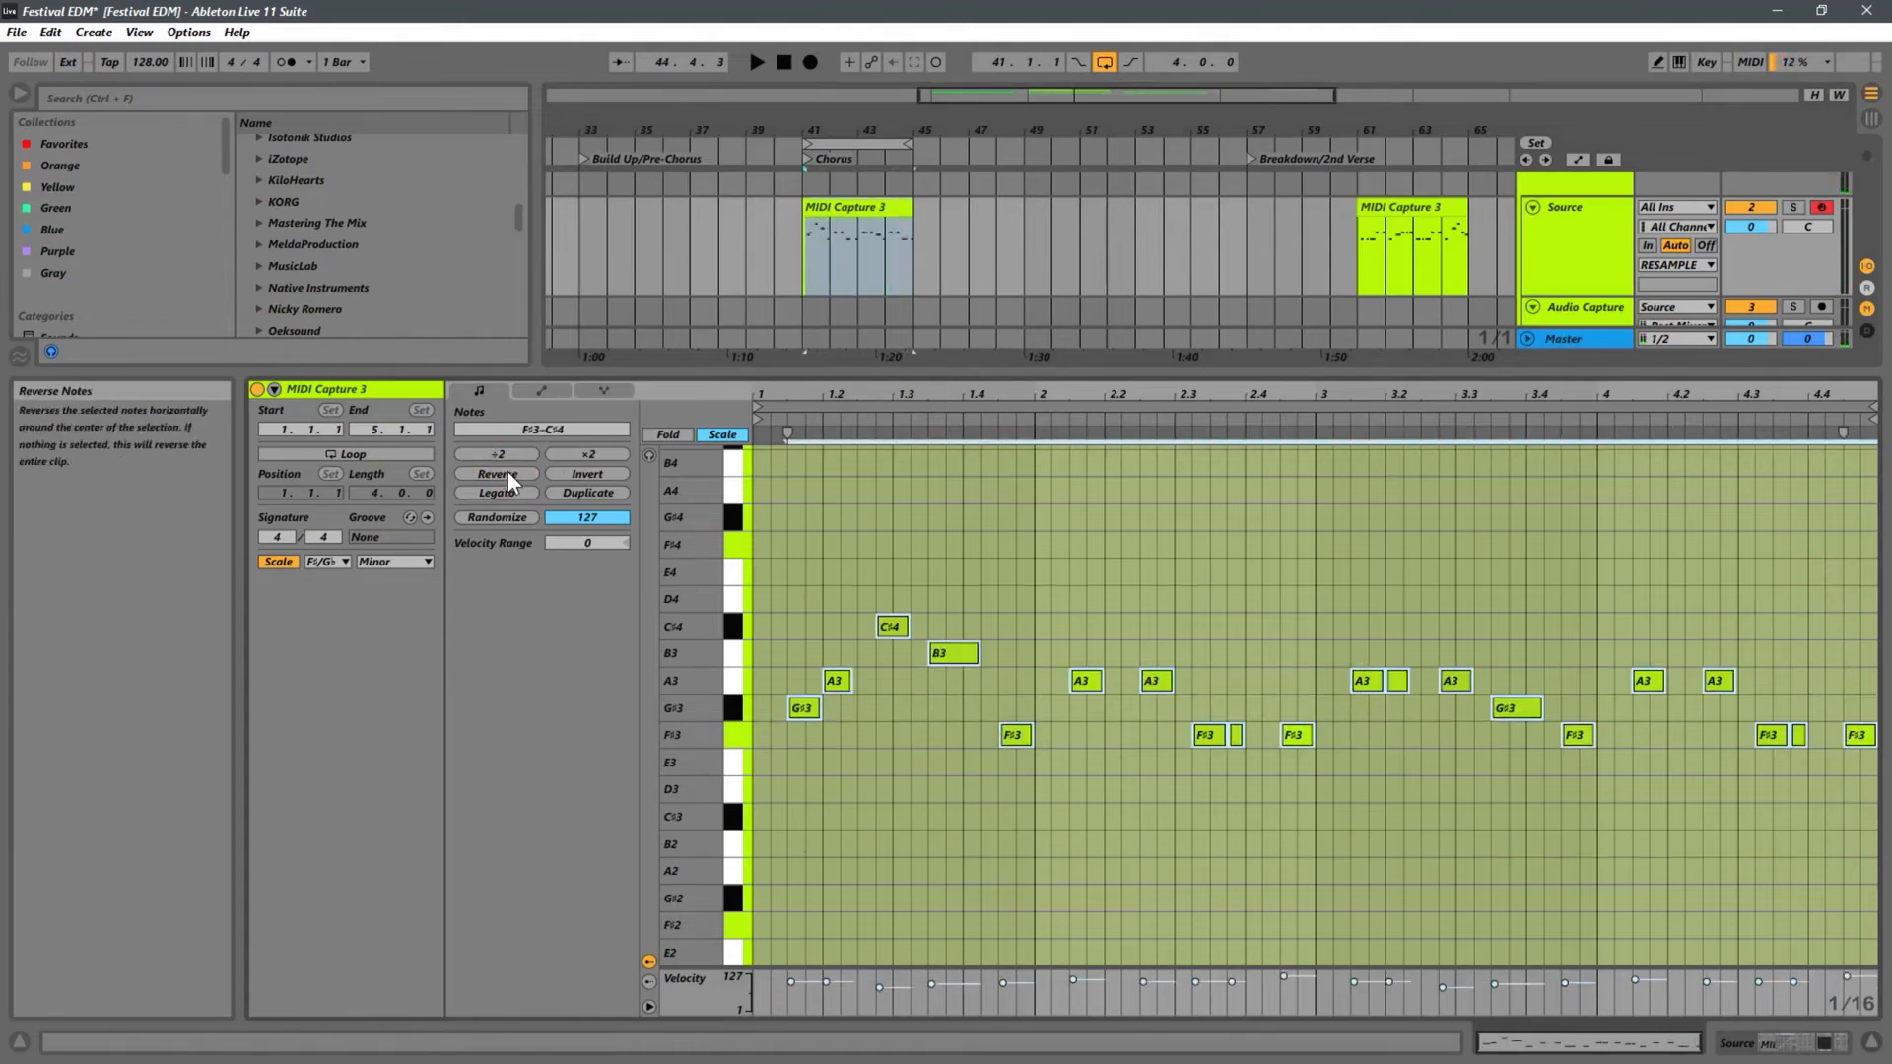
key("space")
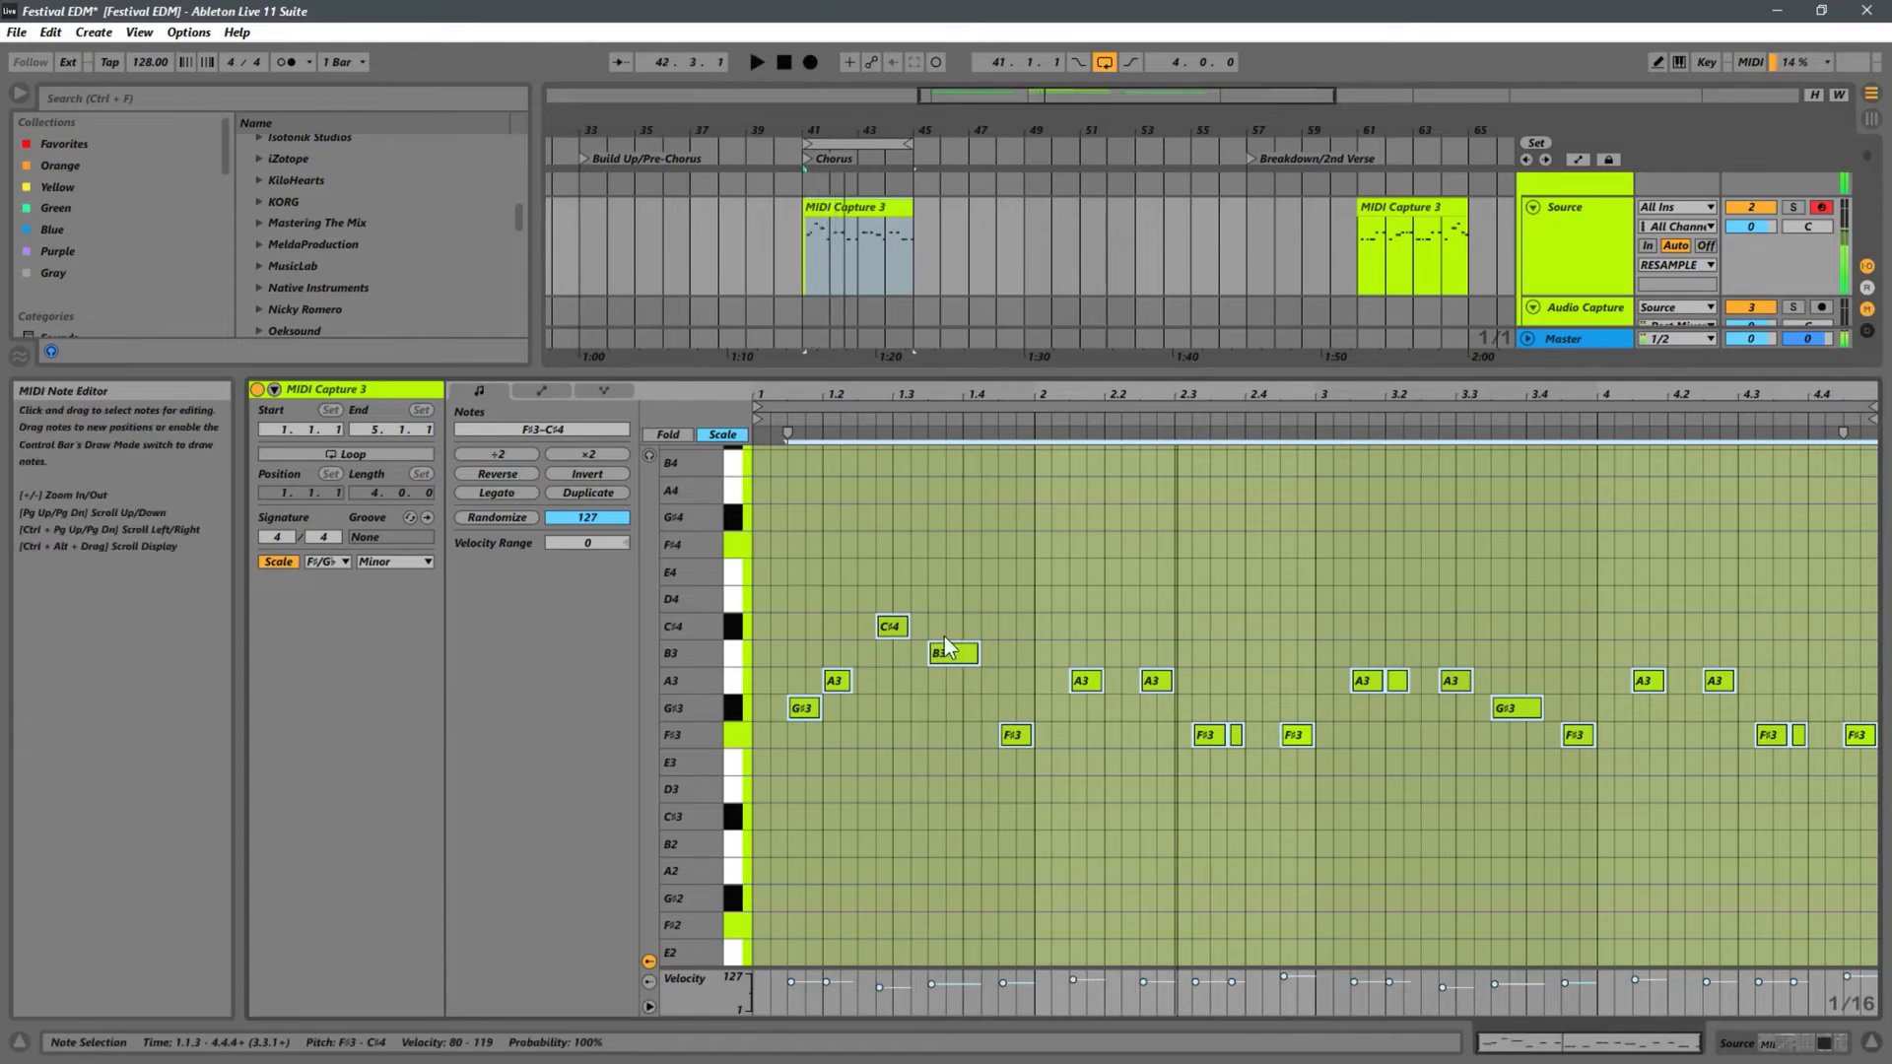
key("space")
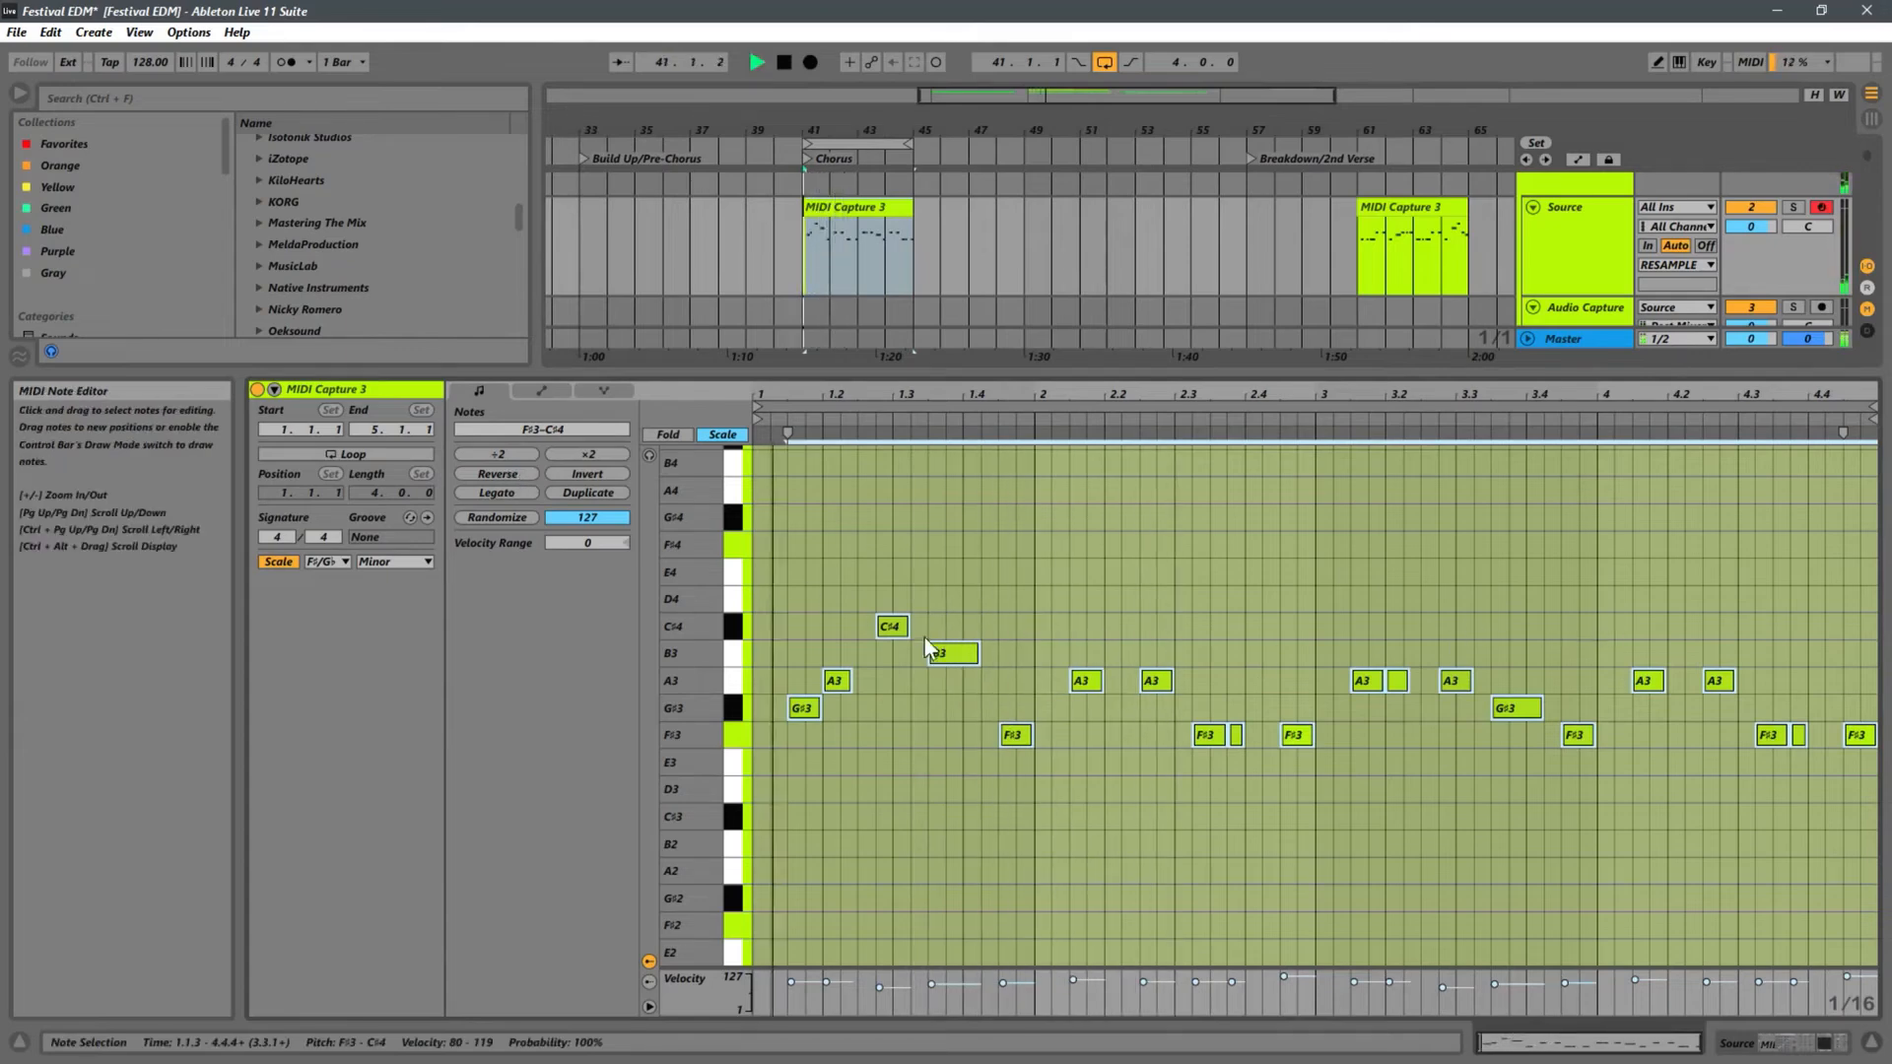
- Lower the C♯4 note in bar 1 two scale steps to A3 and raise the bar's last note to B3
left_click(995, 575)
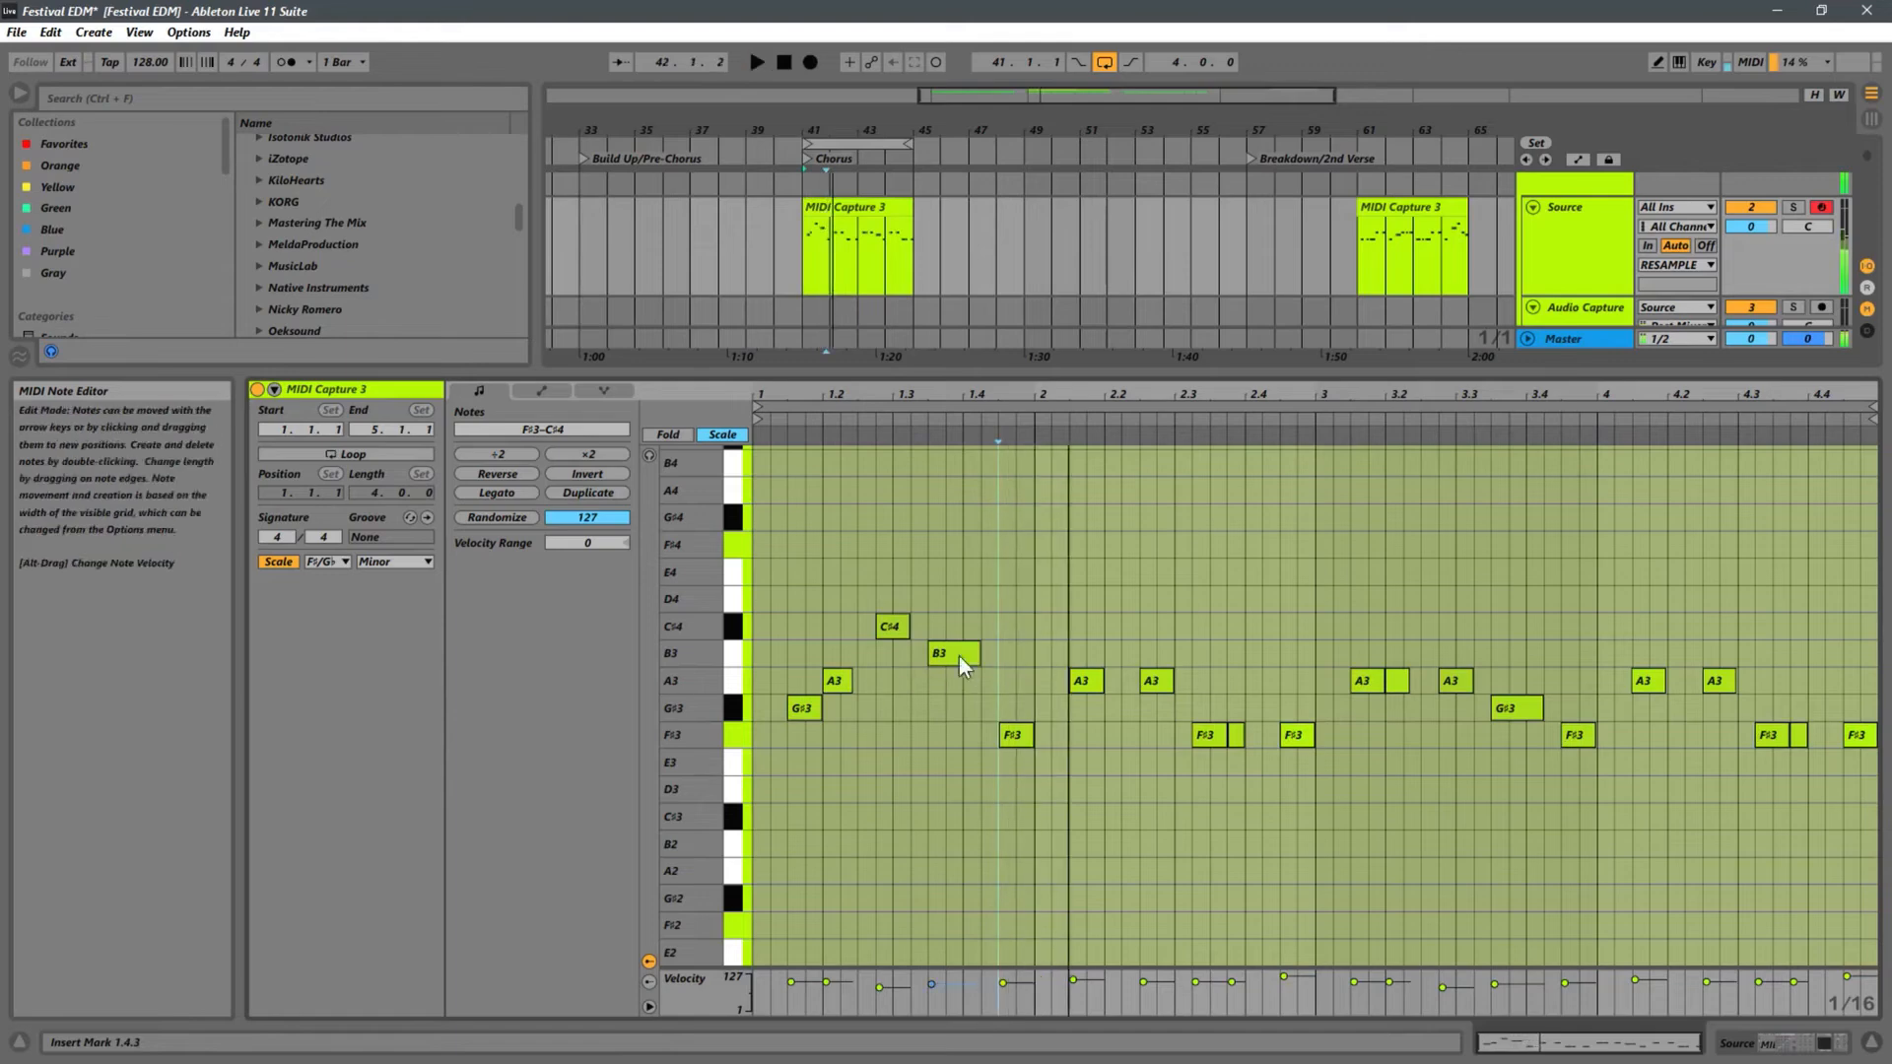
key("space")
left_click(889, 630)
key("Down")
key("Down")
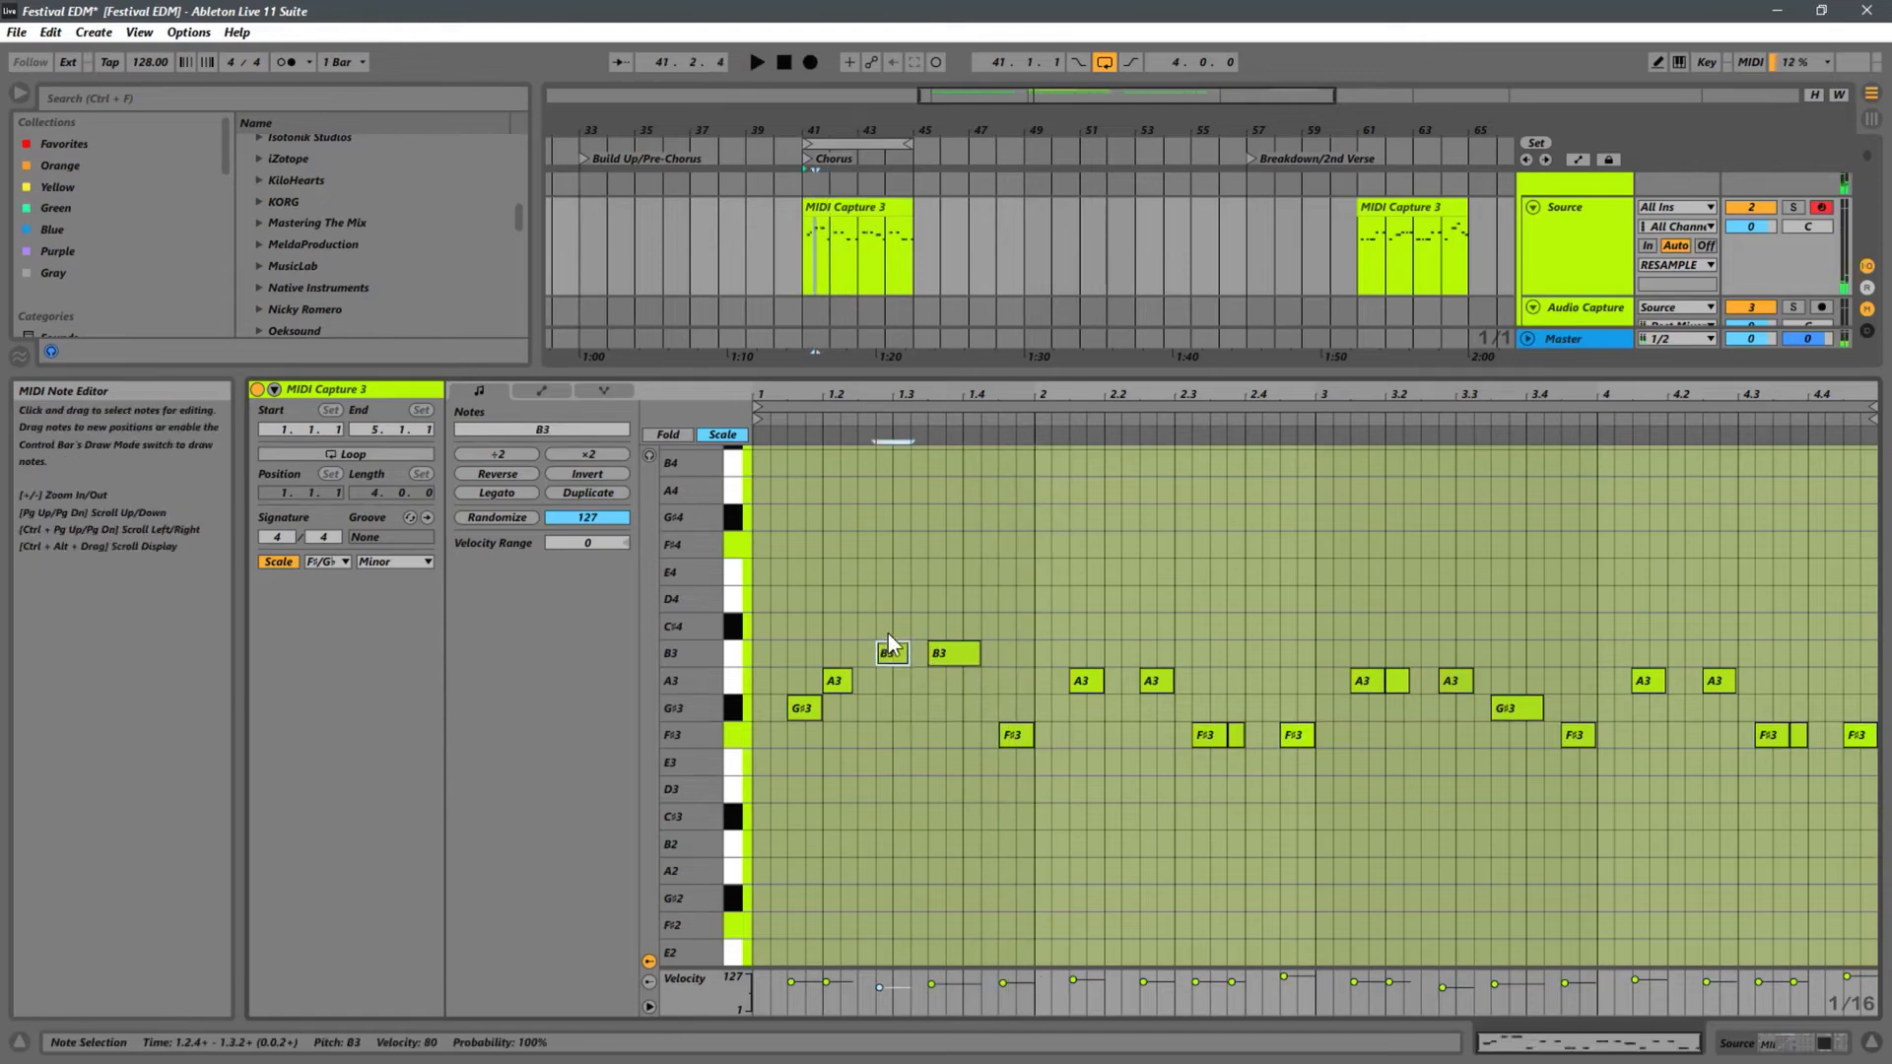
key("space")
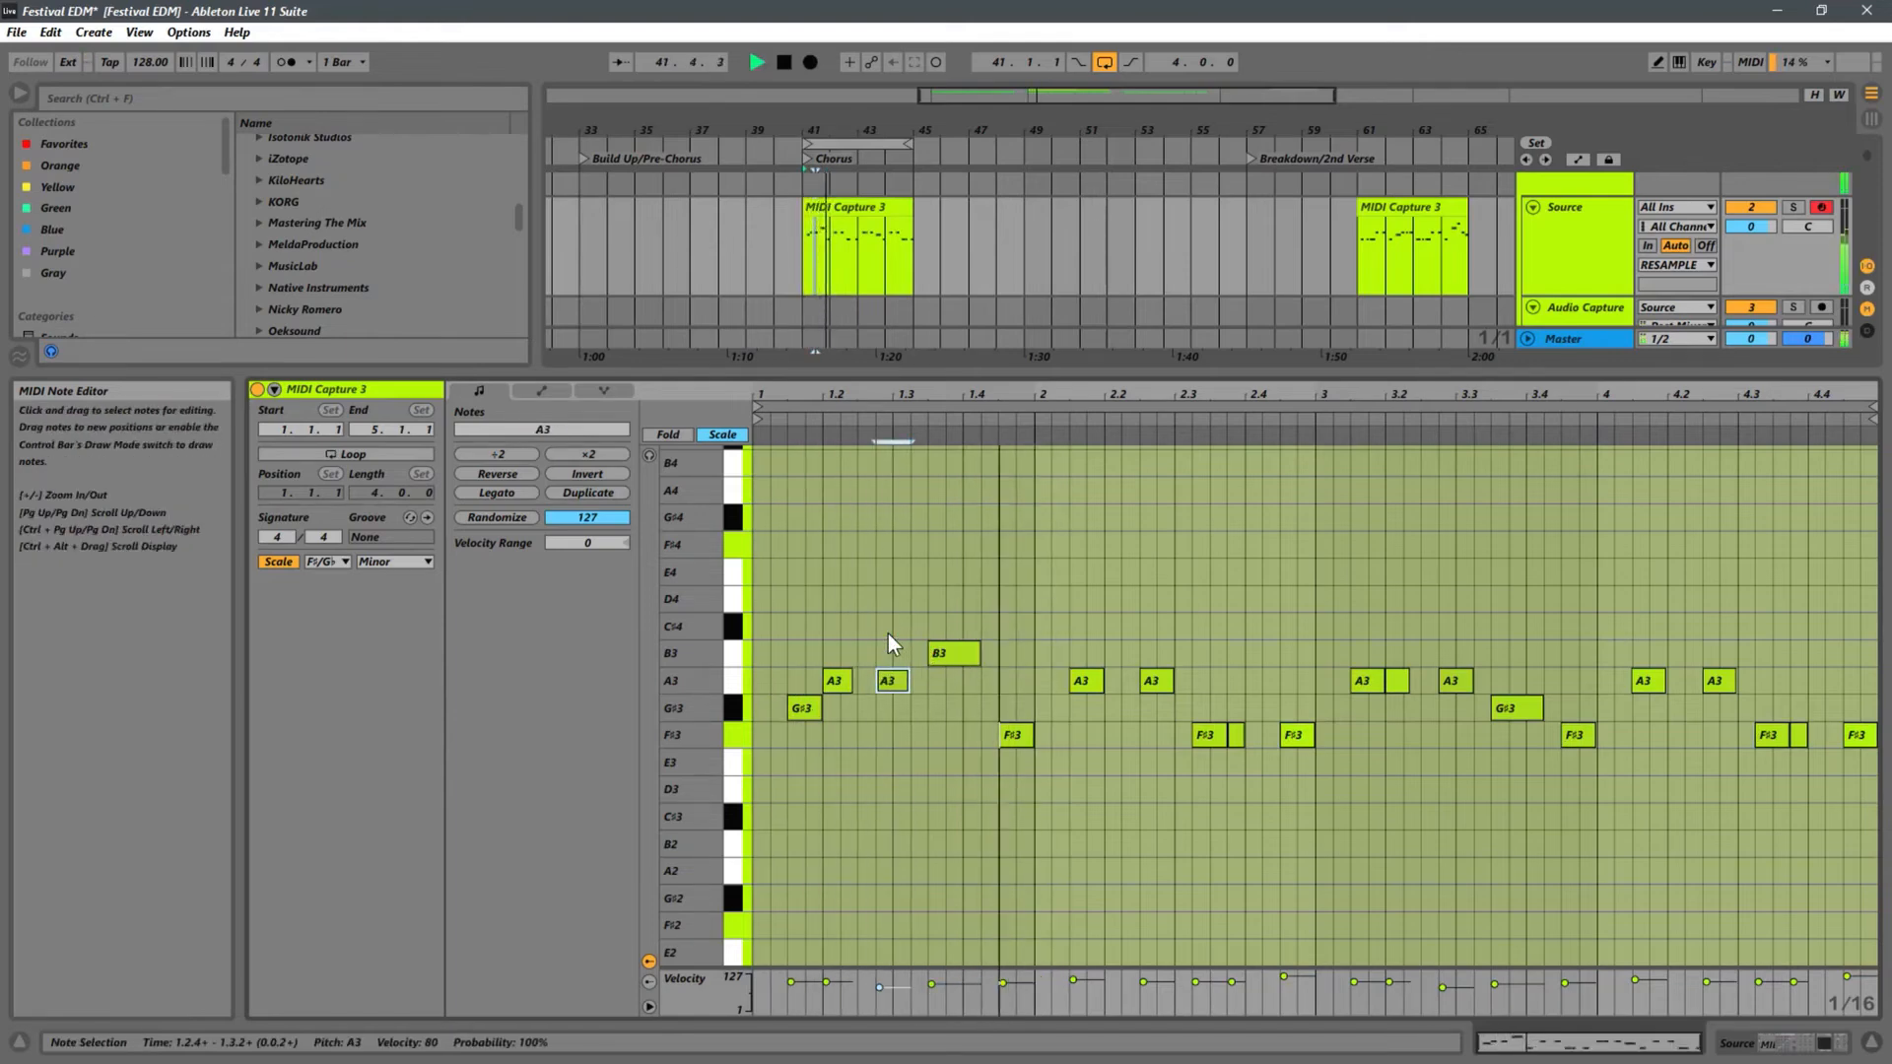
key("space")
key("space")
- Replace the bar 2 notes with A3, B3, B3, C♯4, C♯4 and rework bar 4 into A3, A3, A3, G♯3, E3
left_click_drag(1310, 658, 1065, 757)
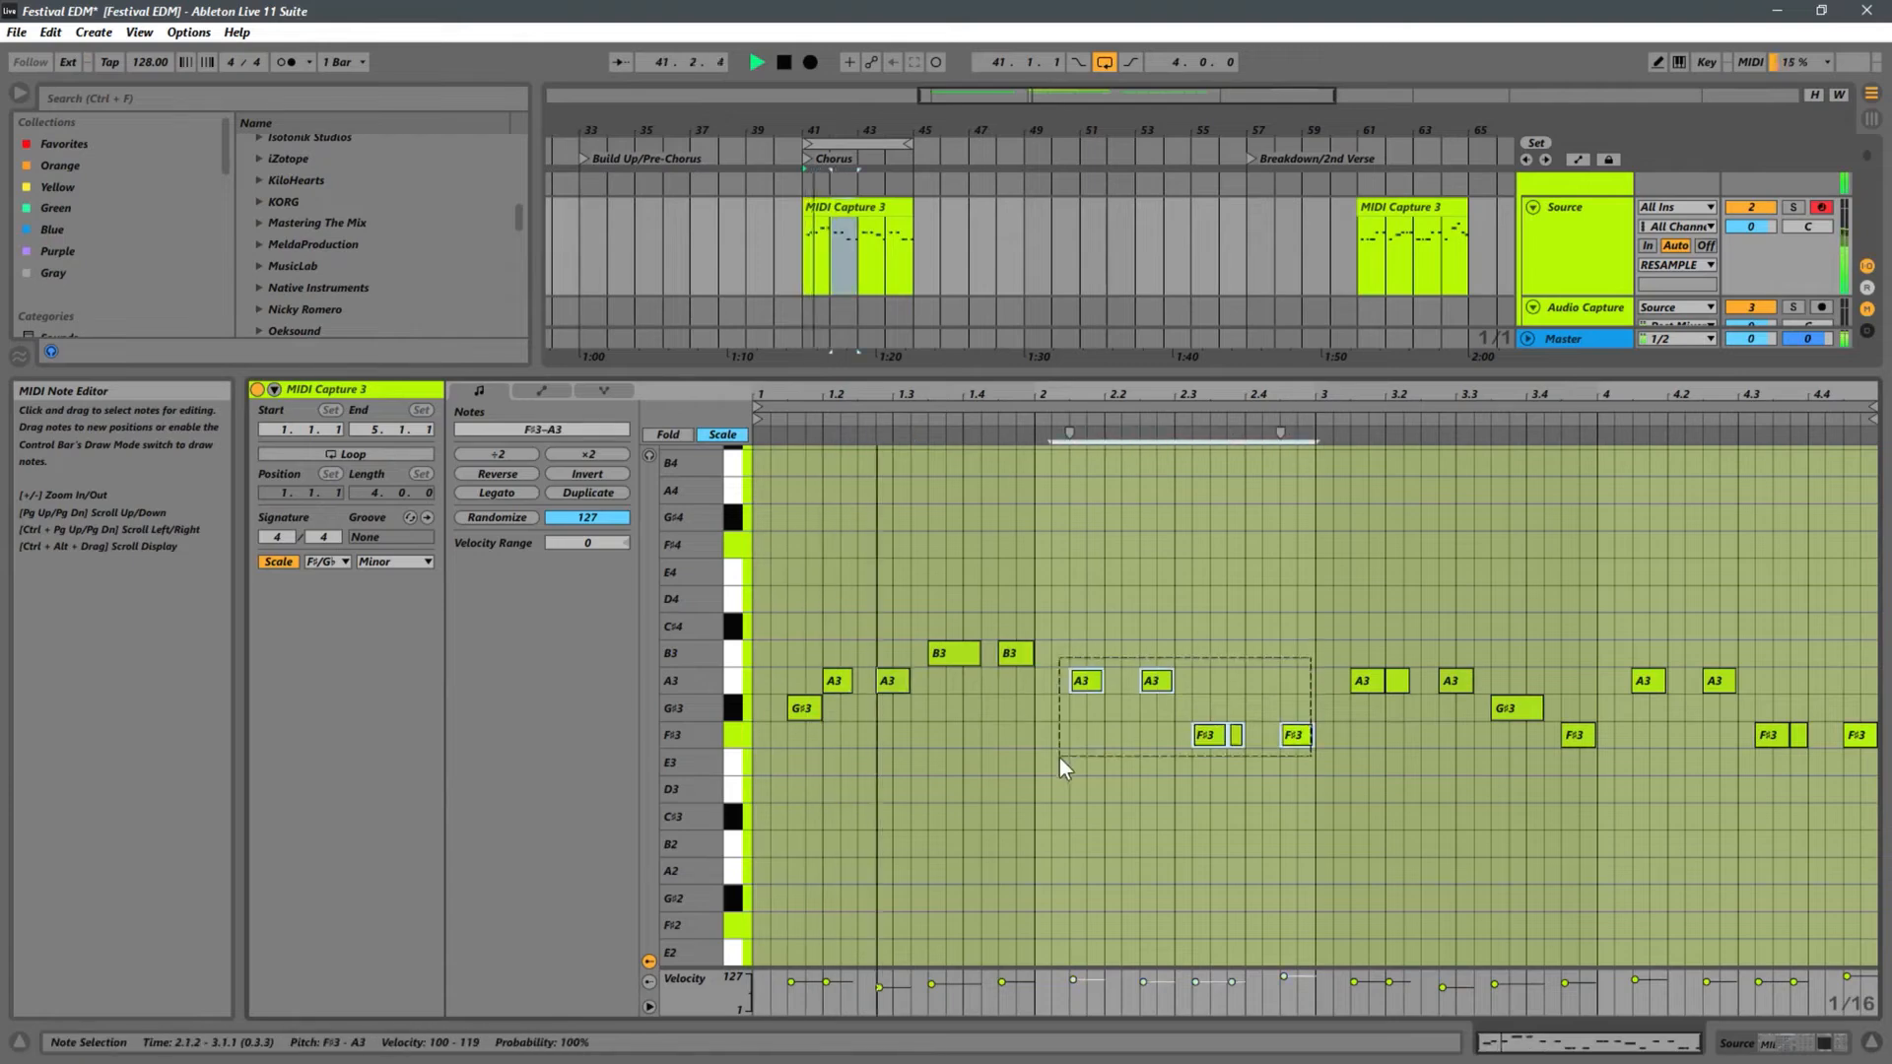
key("Delete")
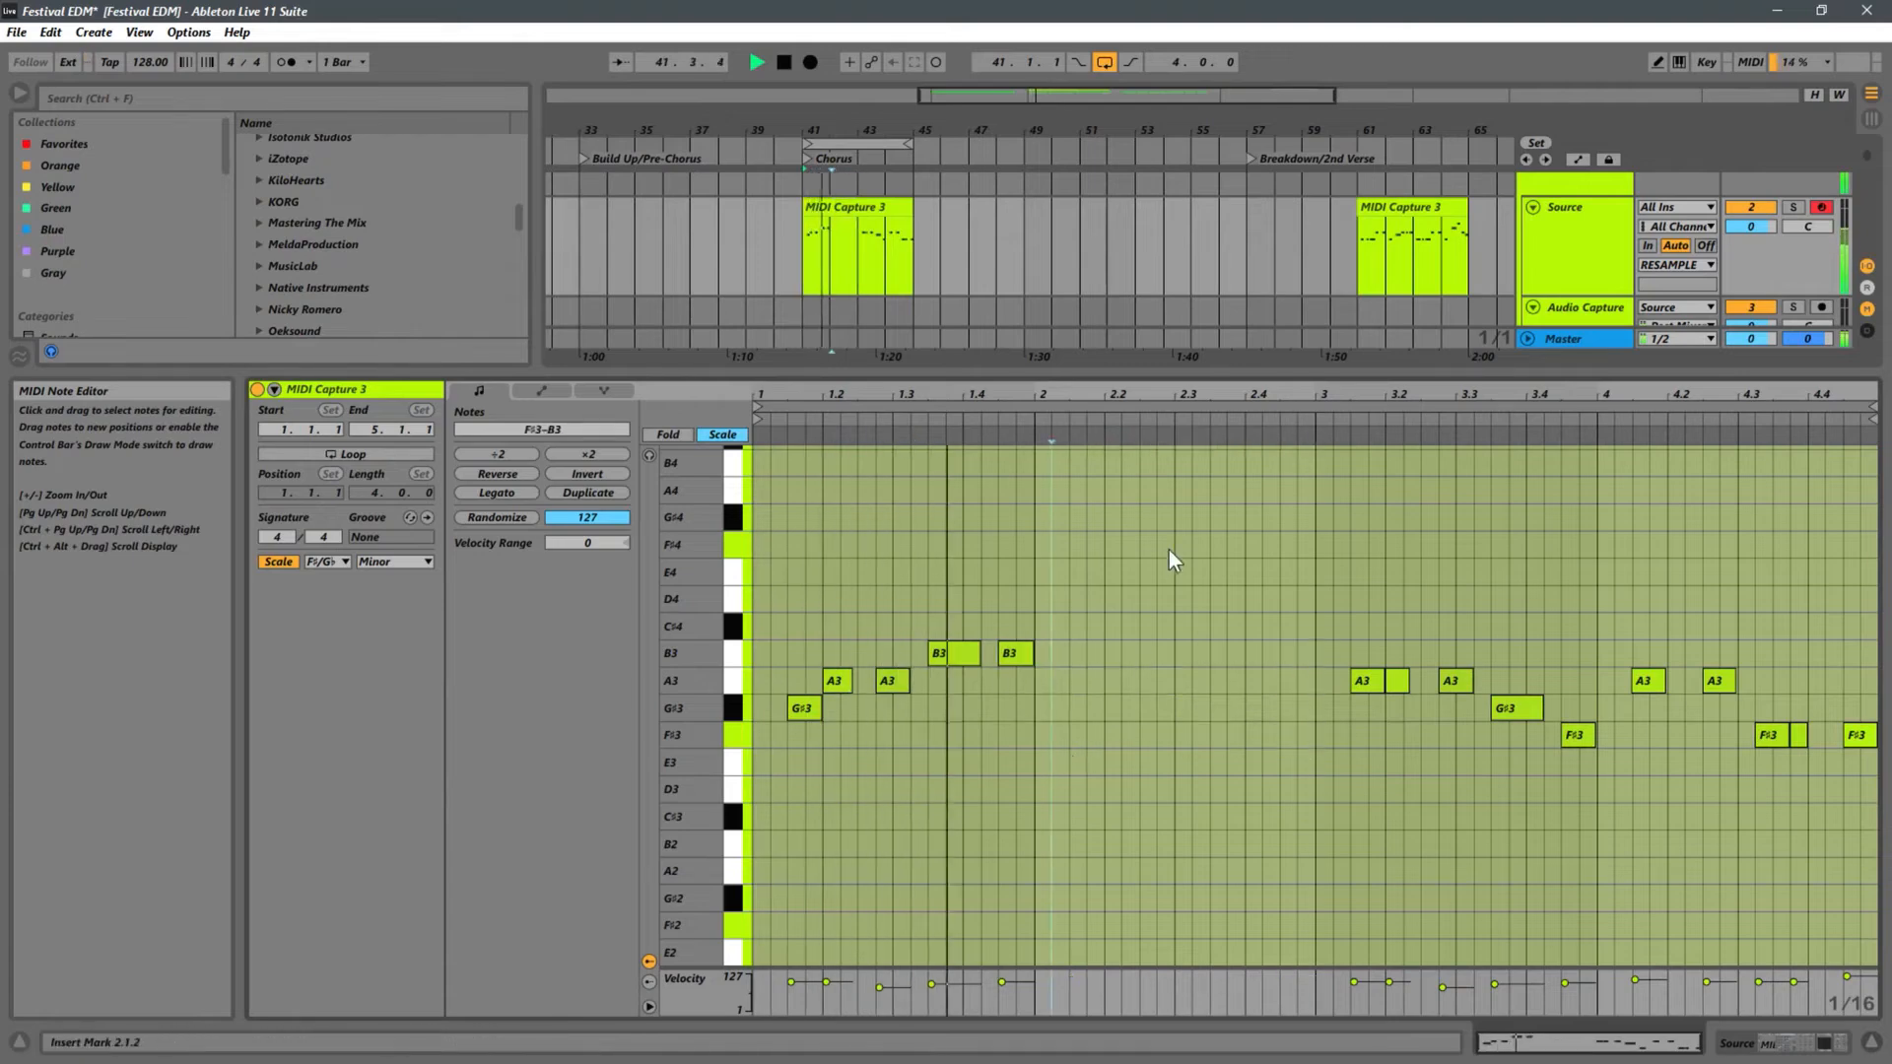
key("space")
left_click_drag(1163, 599, 1092, 678)
key("space")
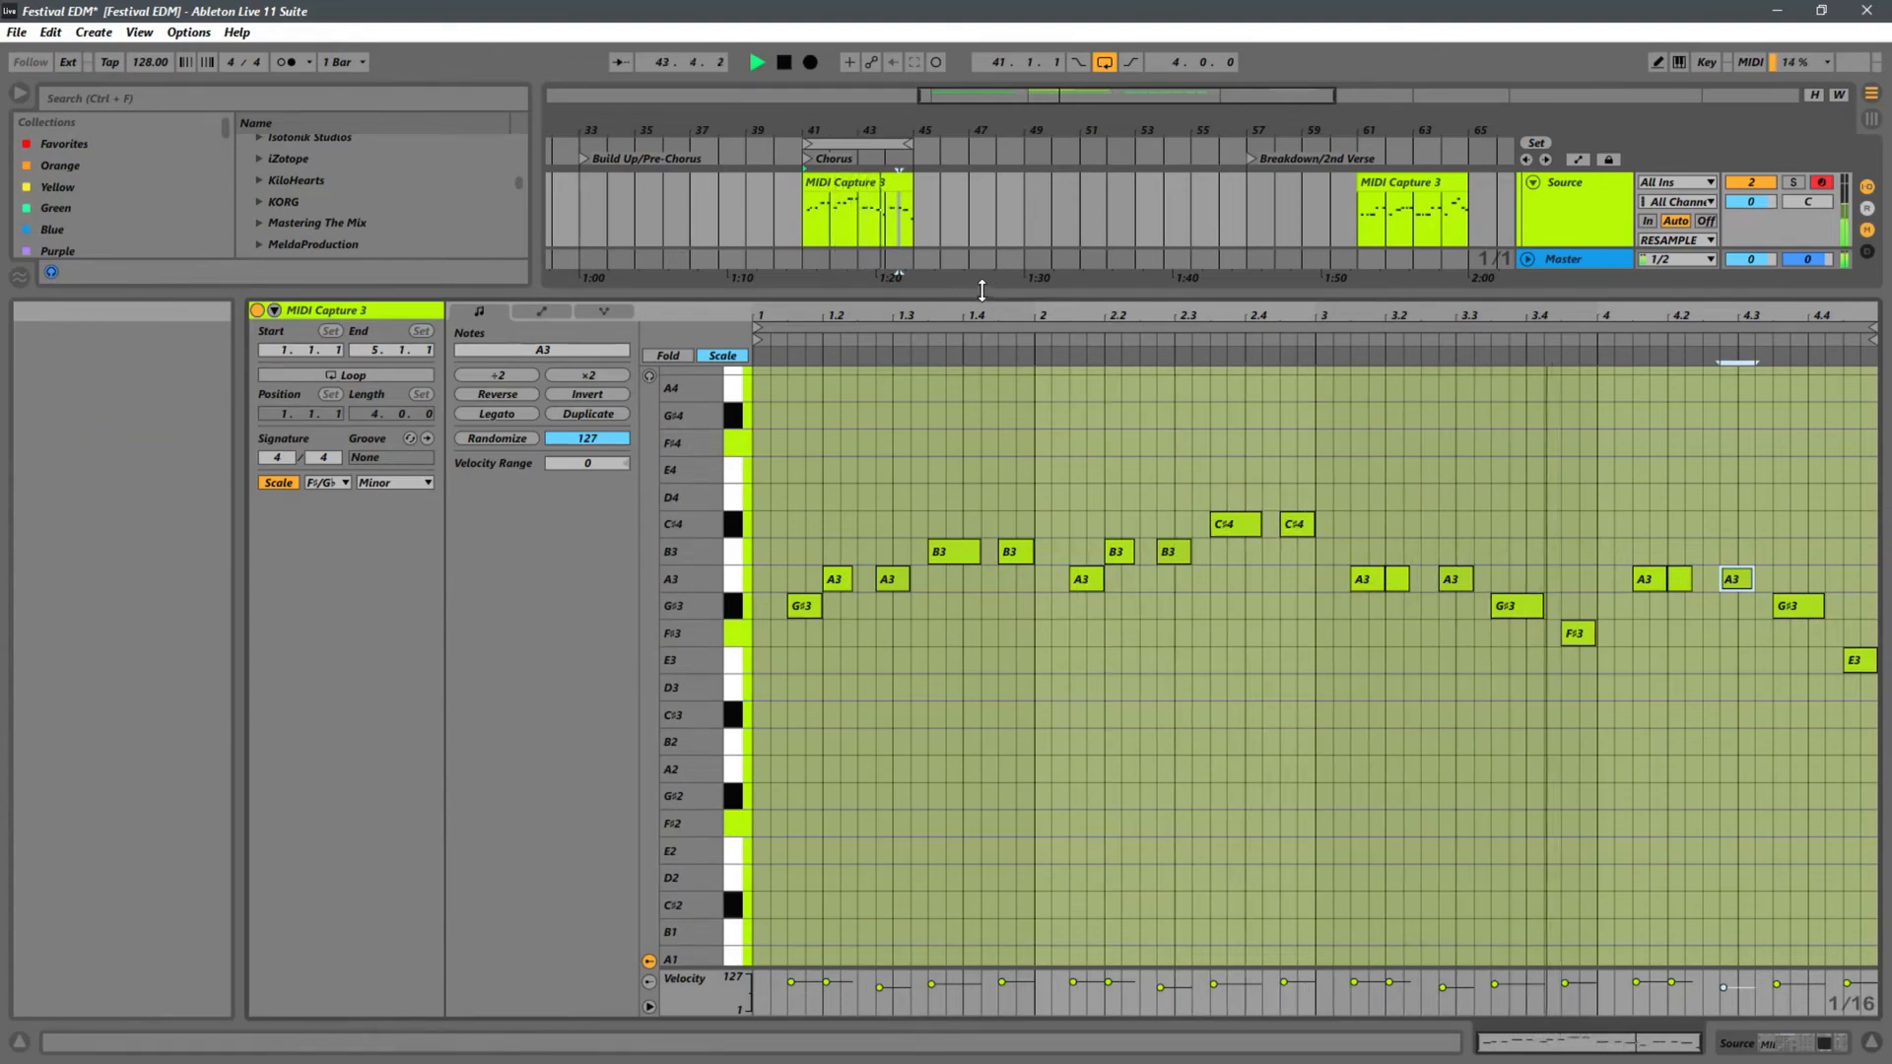
- Stop playback, shrink the note editor and place a copy of the chorus clip at bar 70 on the Source track
key("space")
left_click_drag(982, 289, 981, 665)
scroll(983, 335, "up", 2)
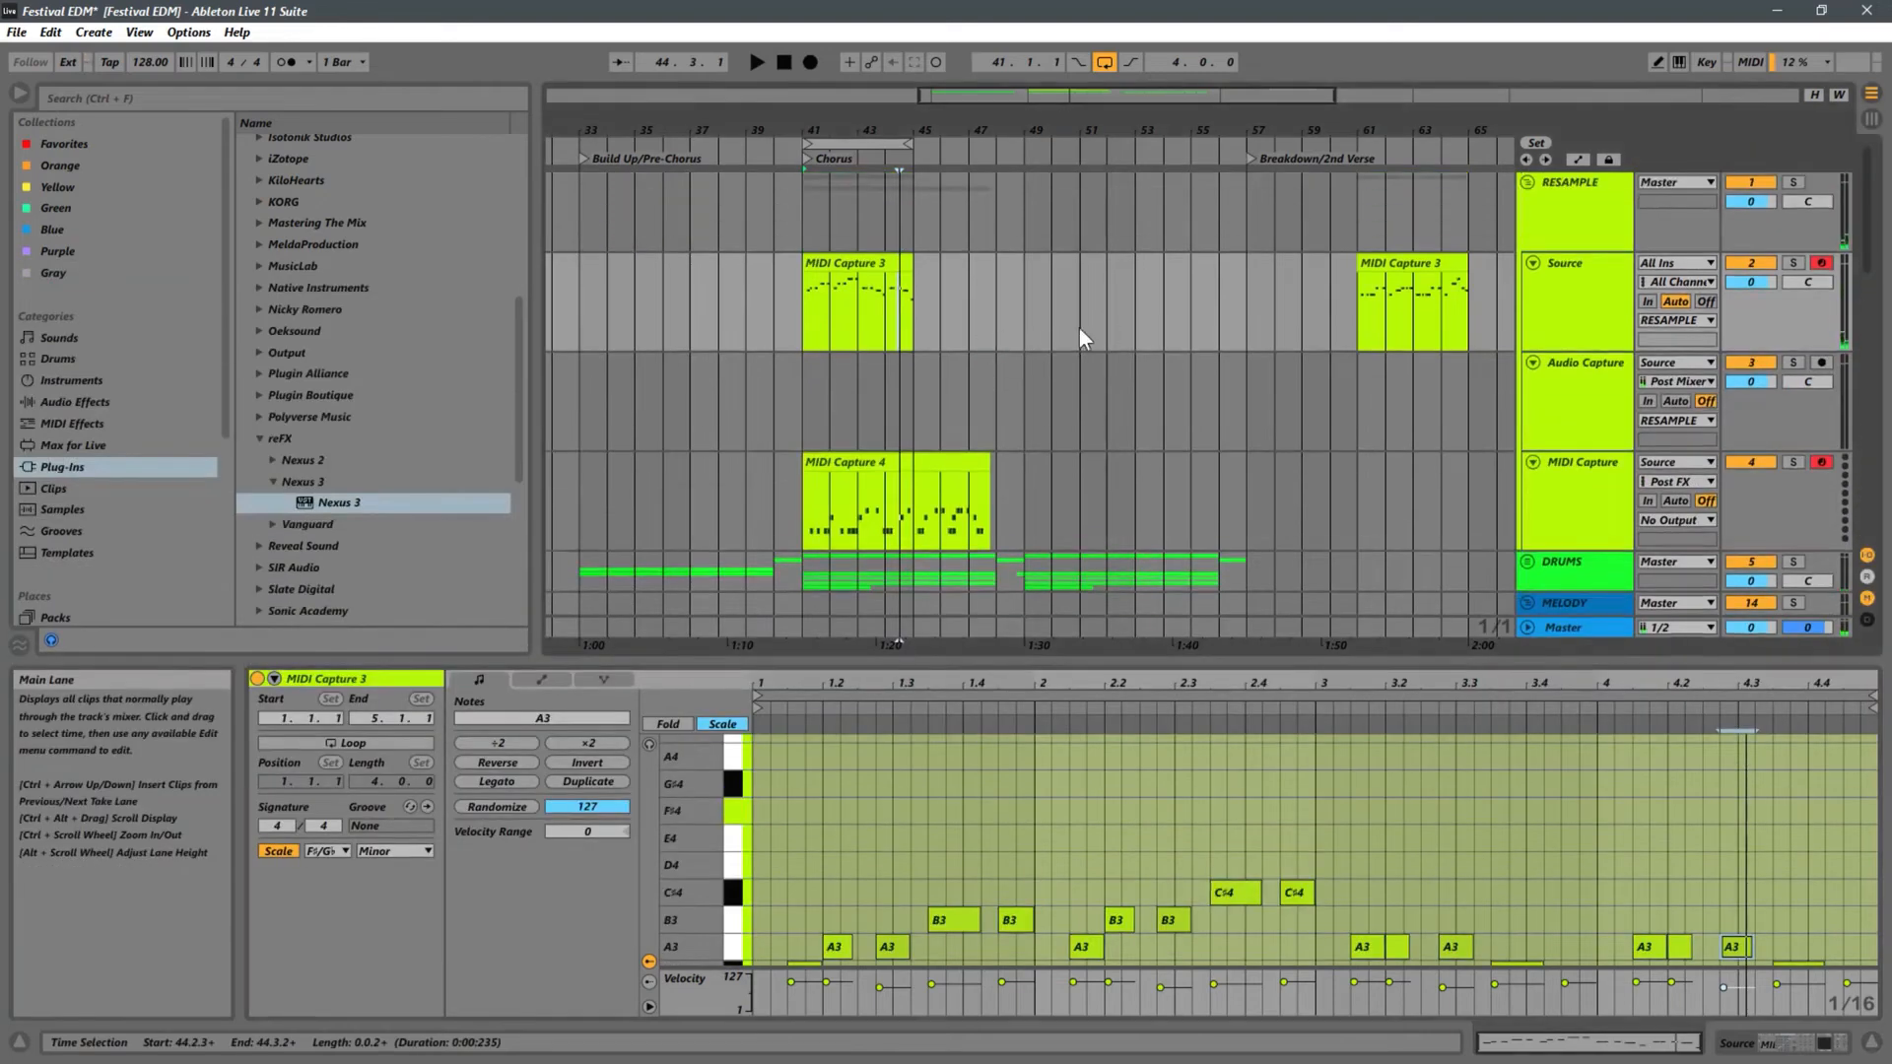
left_click_drag(1029, 130, 909, 98)
left_click_drag(788, 266, 1345, 292)
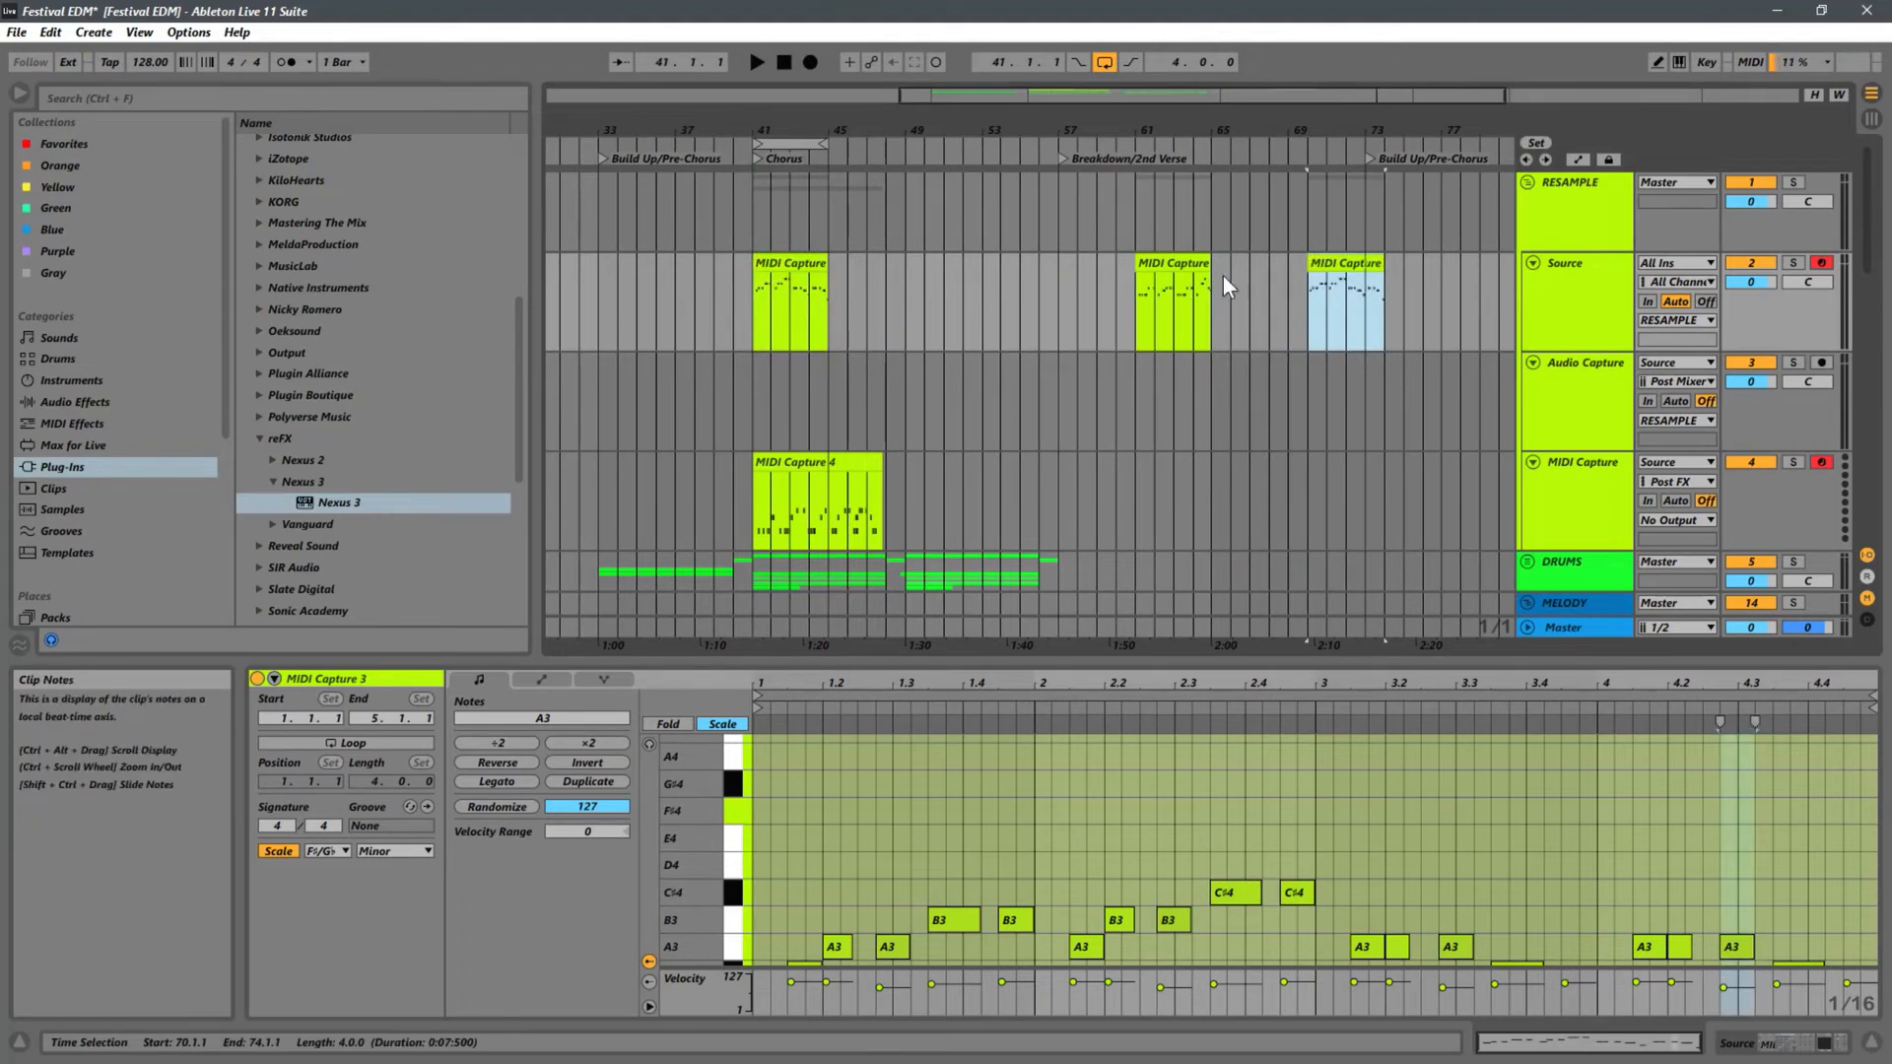
- Enlarge the note editor, invert all notes of the chorus clip and reverse them while the loop plays
left_click_drag(1119, 662, 1119, 332)
key("ctrl+a")
left_click(593, 431)
key("space")
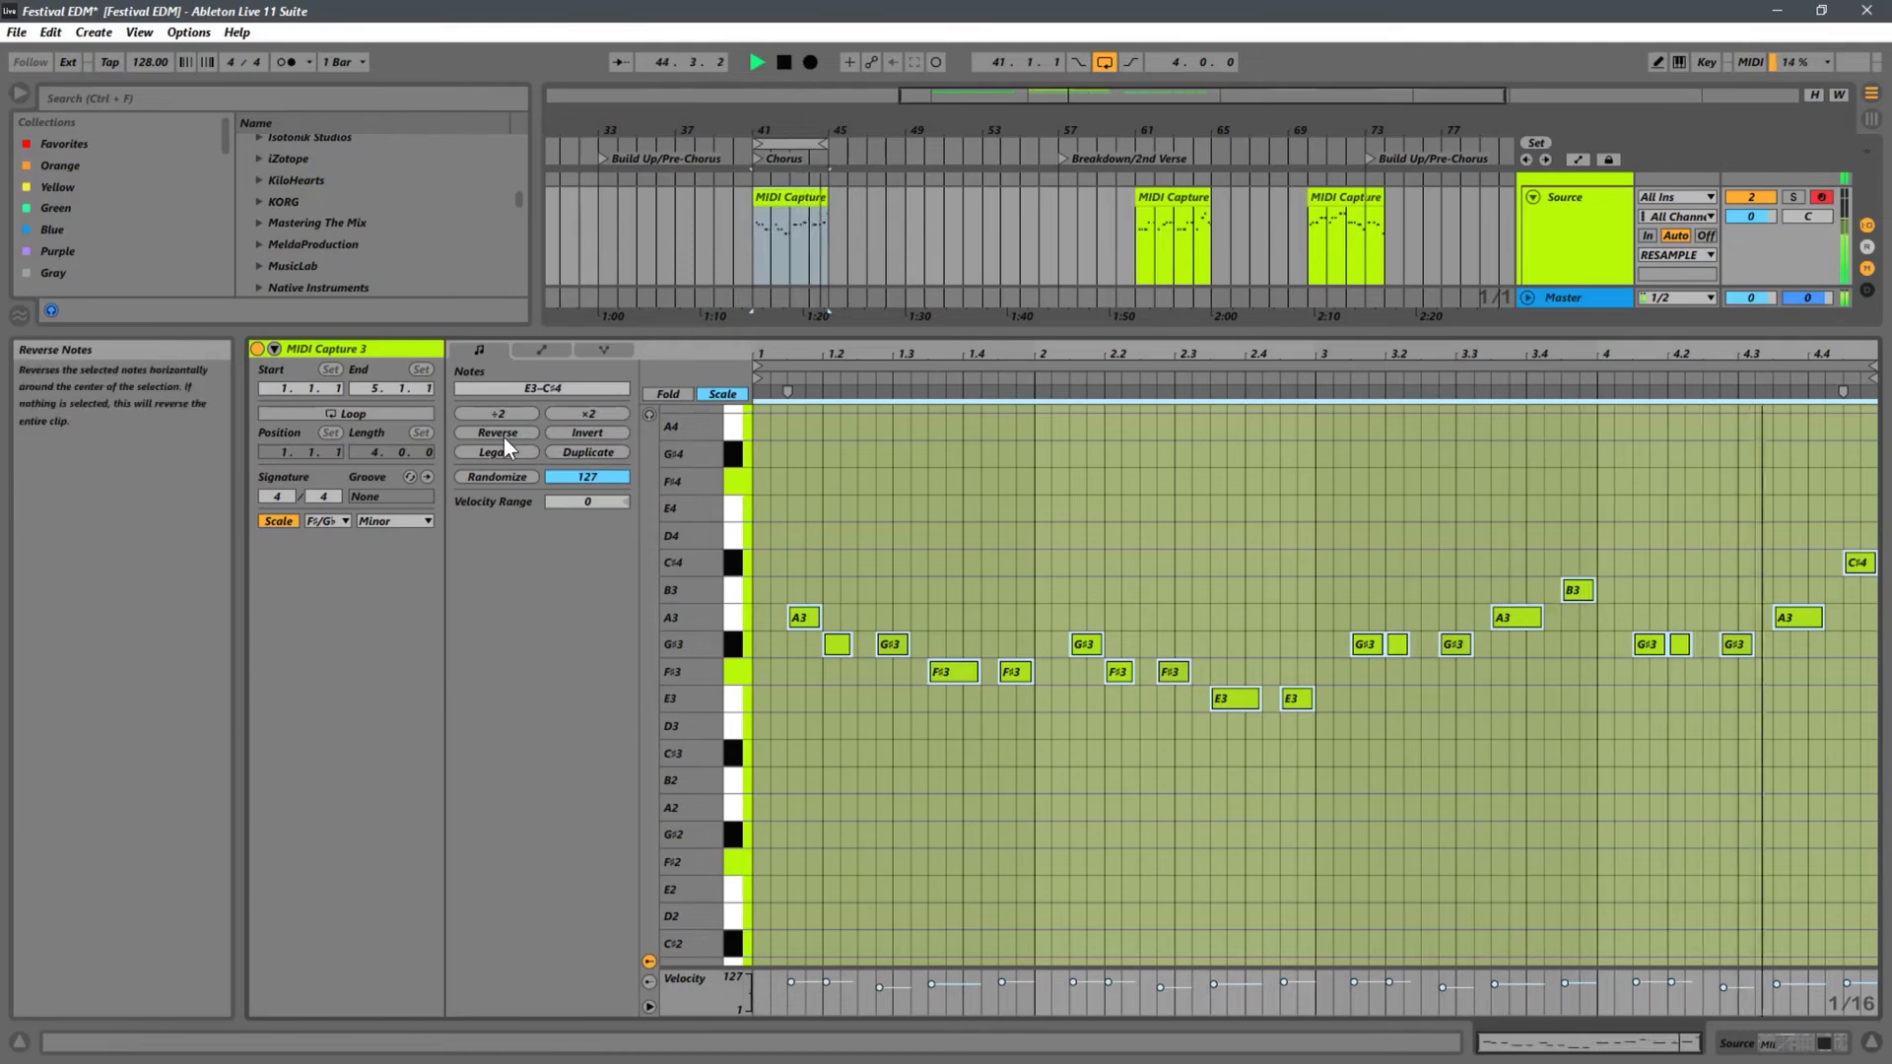
left_click(534, 434)
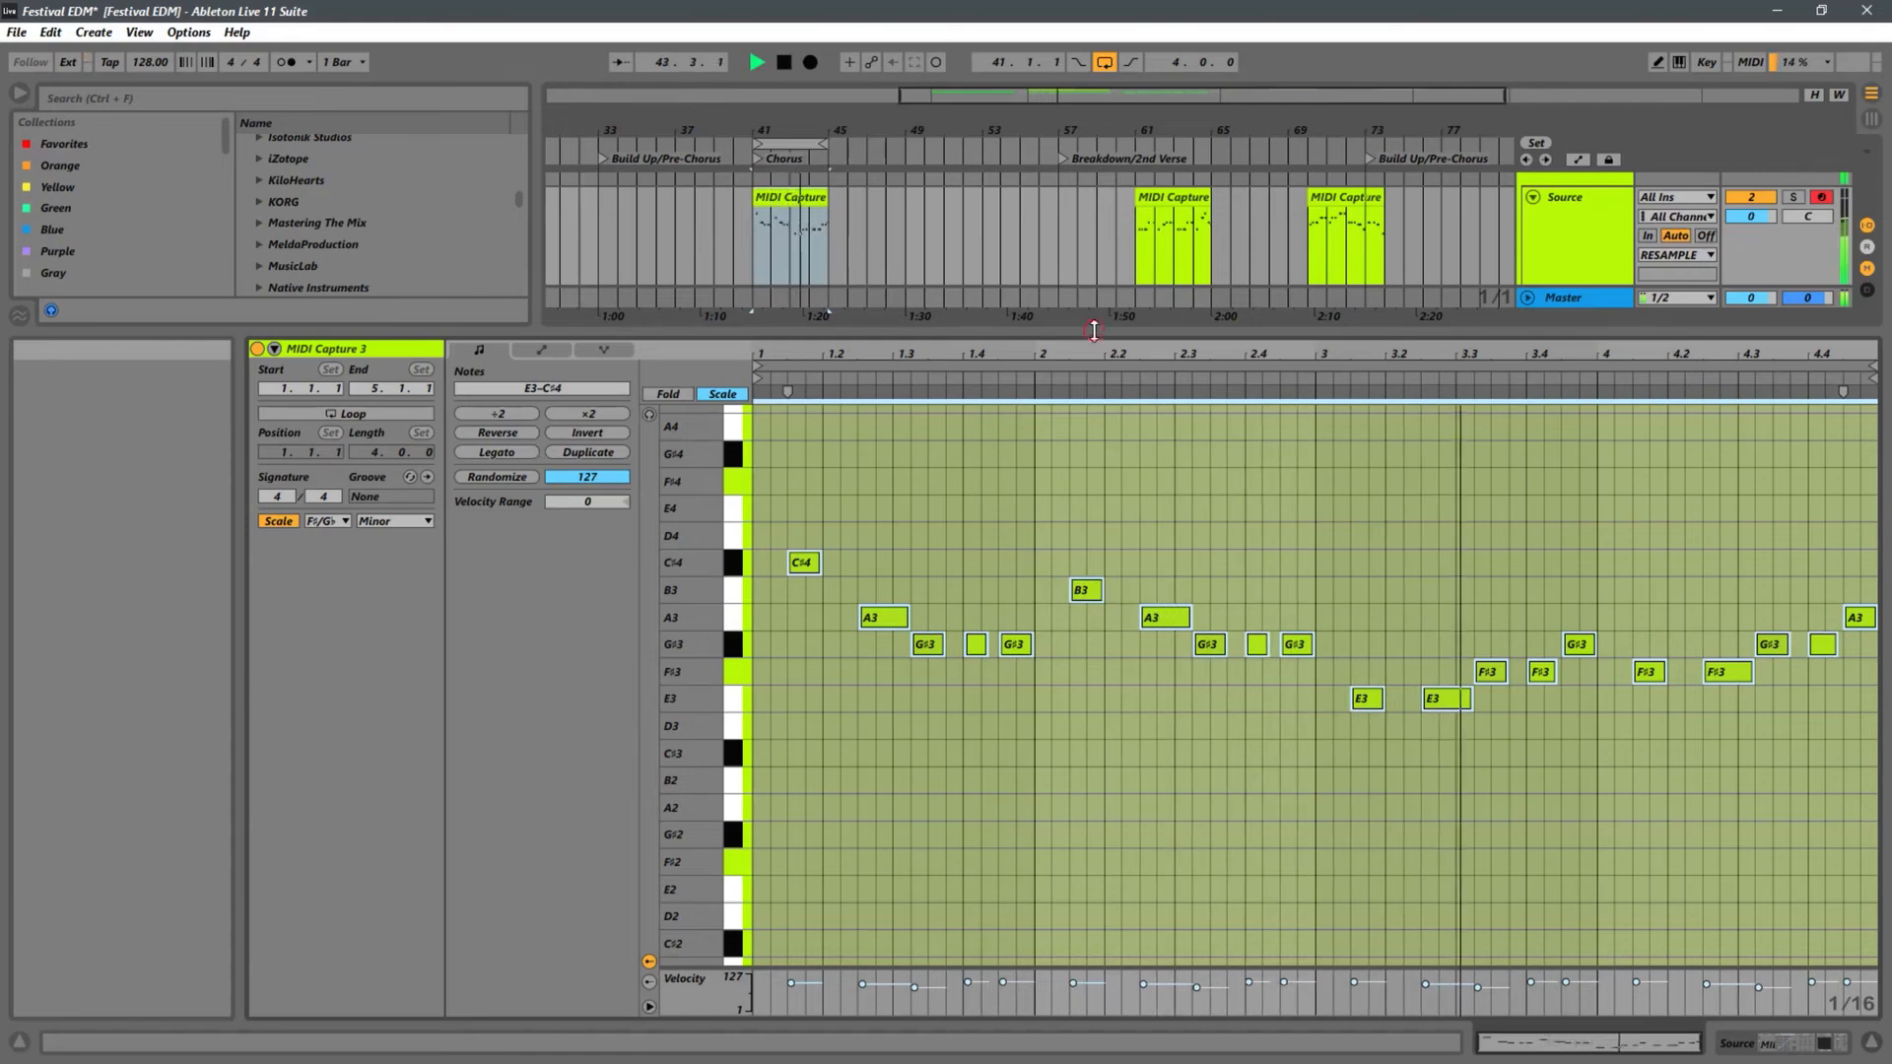
- Shrink the note editor, stop playback and place a copy of the inverted and reversed chorus clip at bar 76
left_click_drag(1015, 335, 1034, 522)
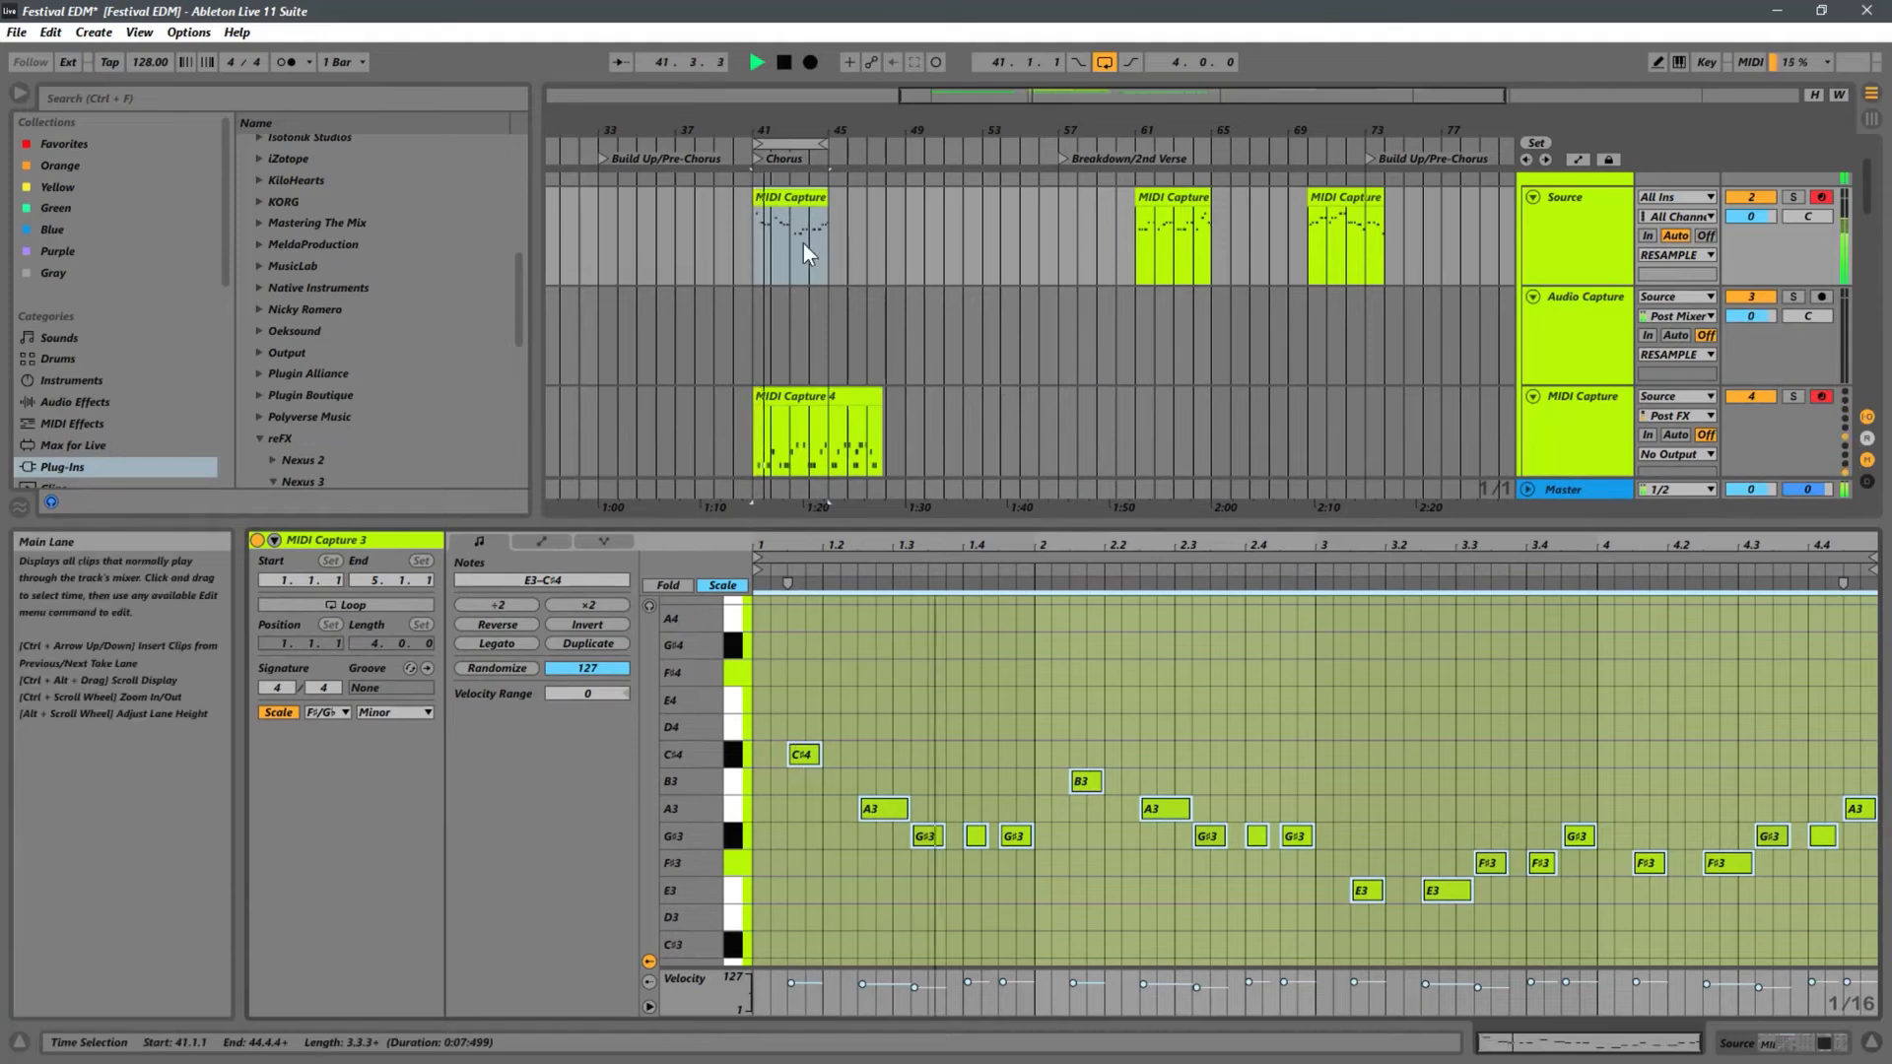
left_click(760, 250)
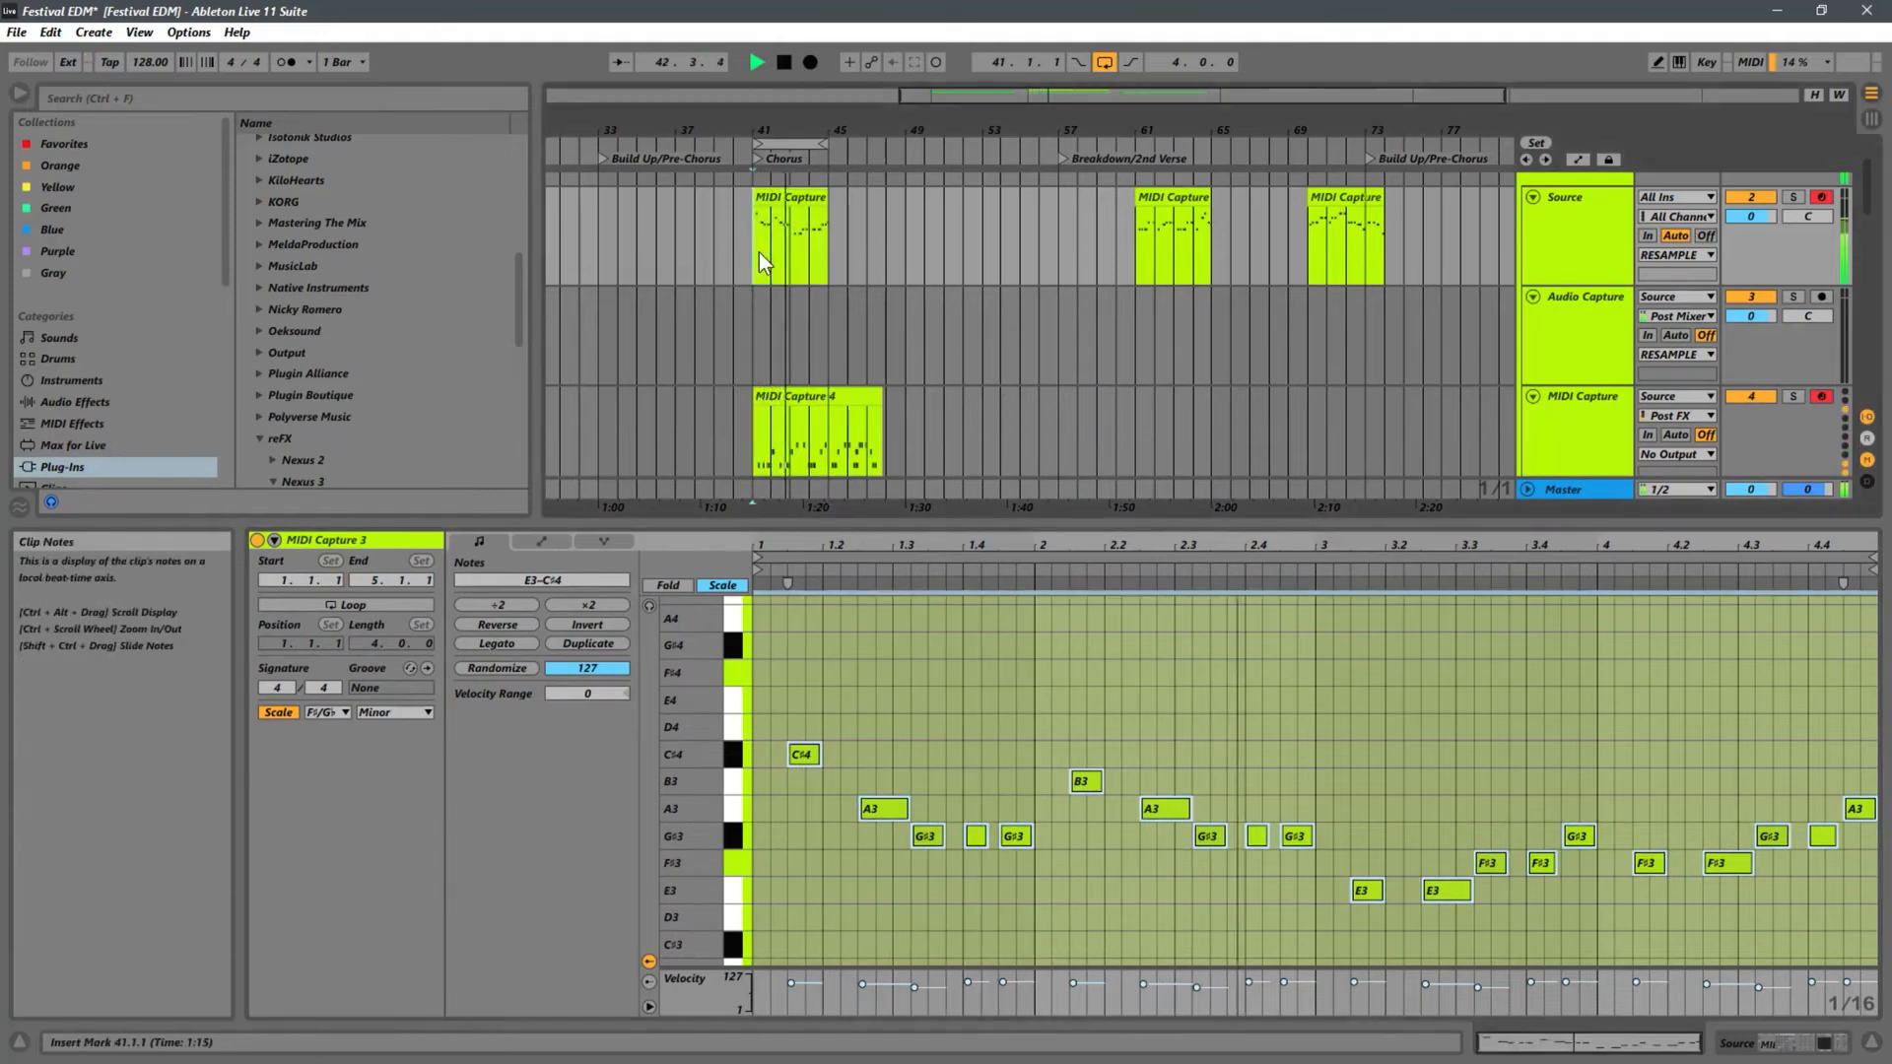
key("space")
left_click_drag(820, 204, 1459, 229)
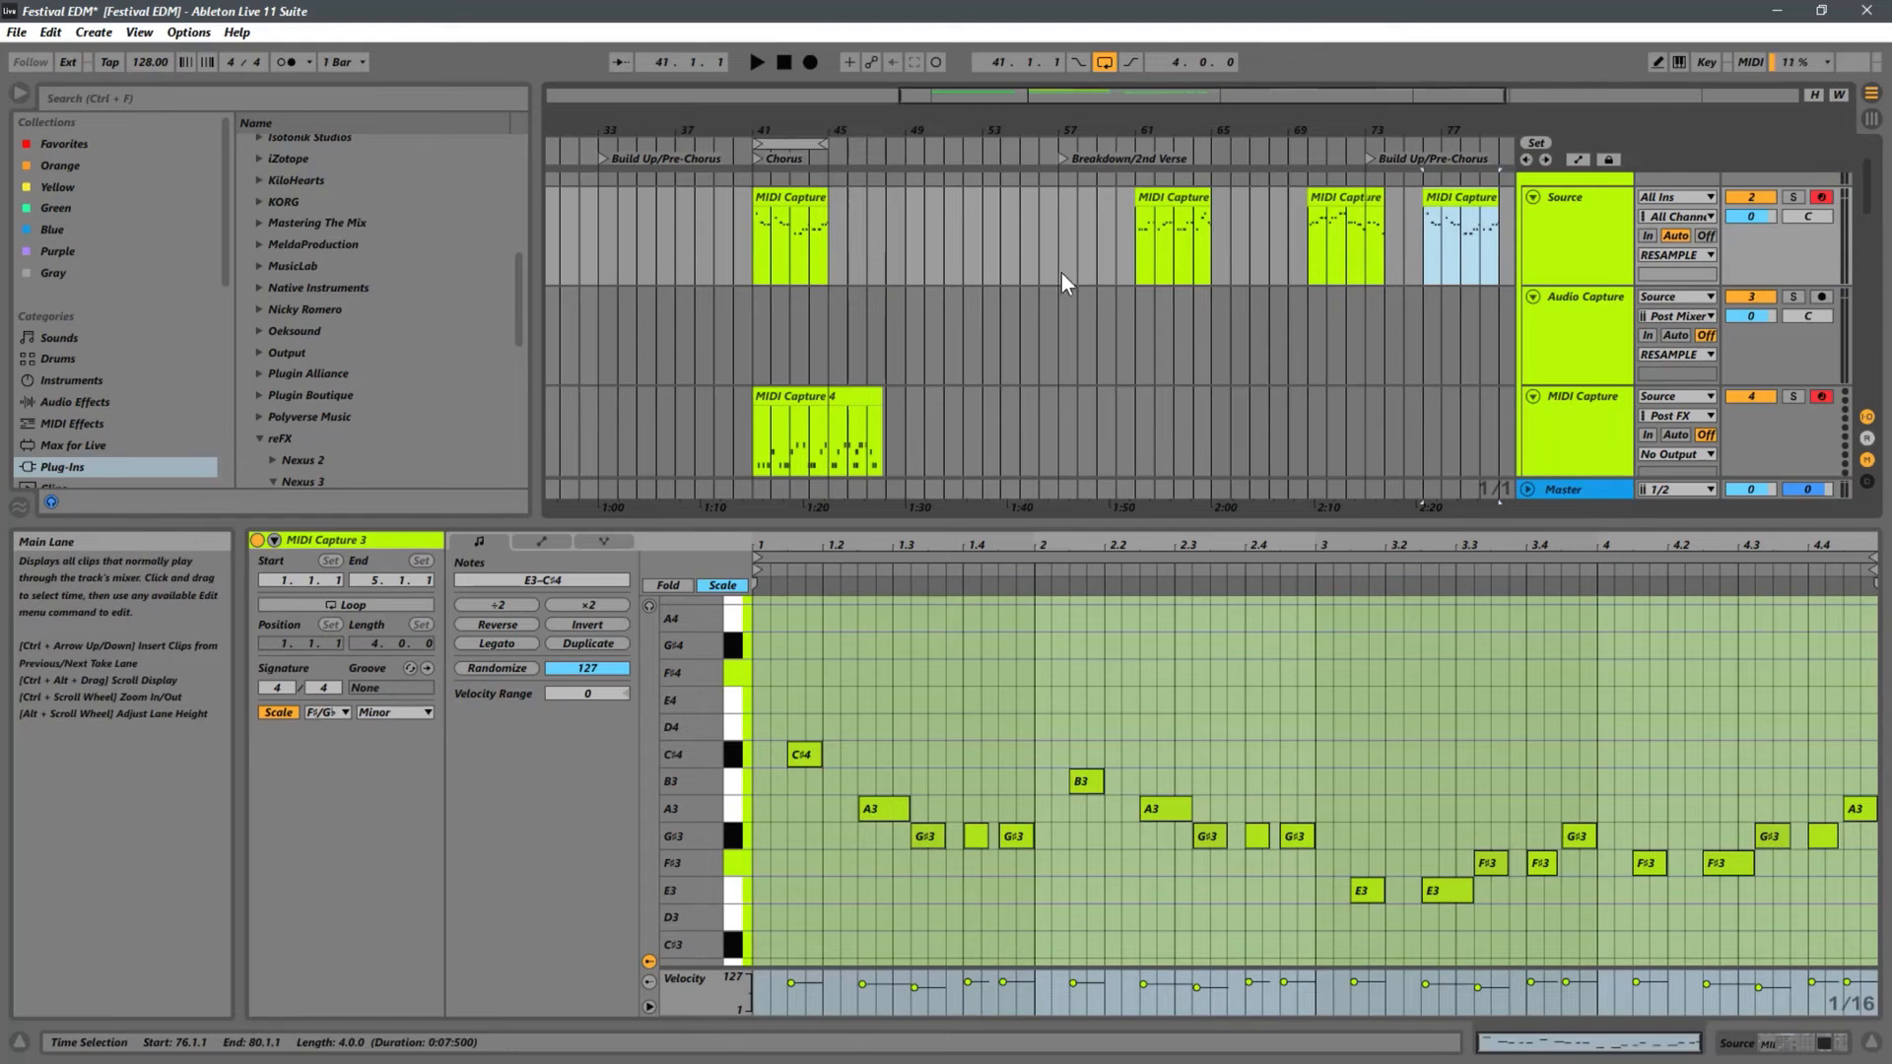
left_click(812, 197)
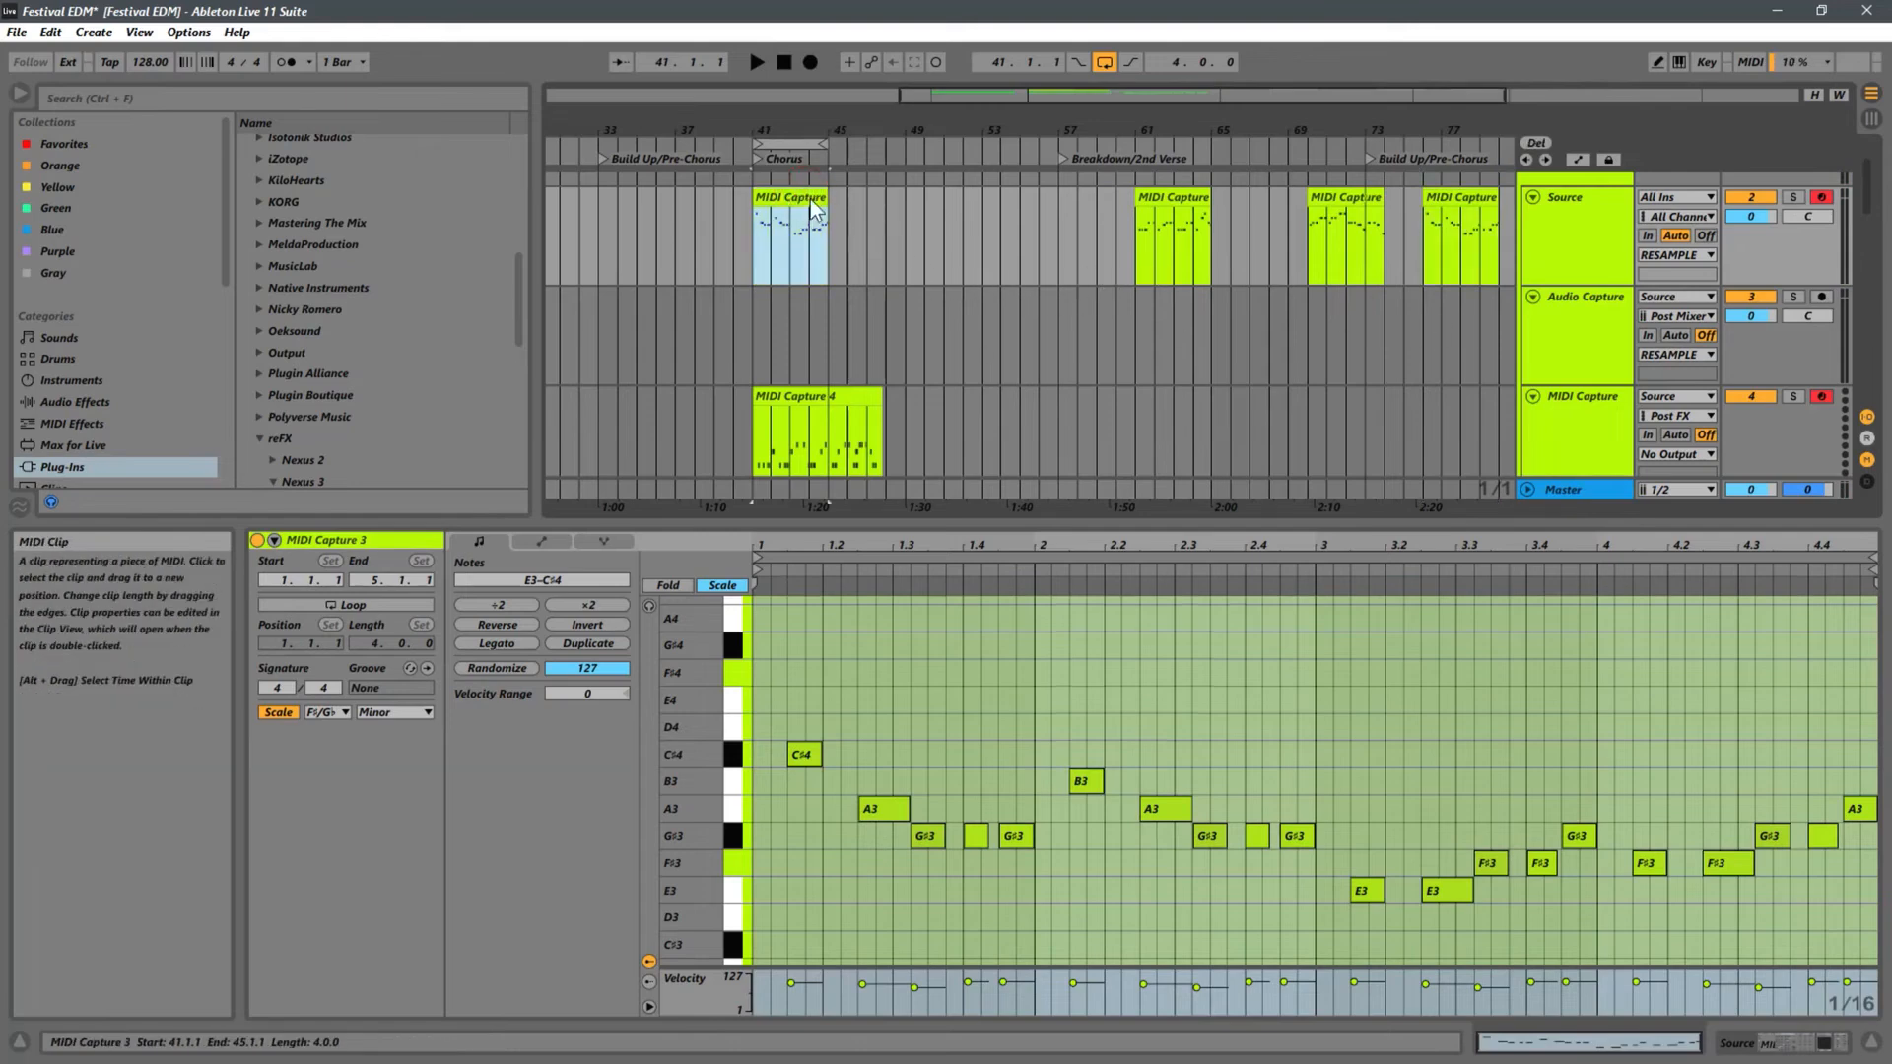
key("Delete")
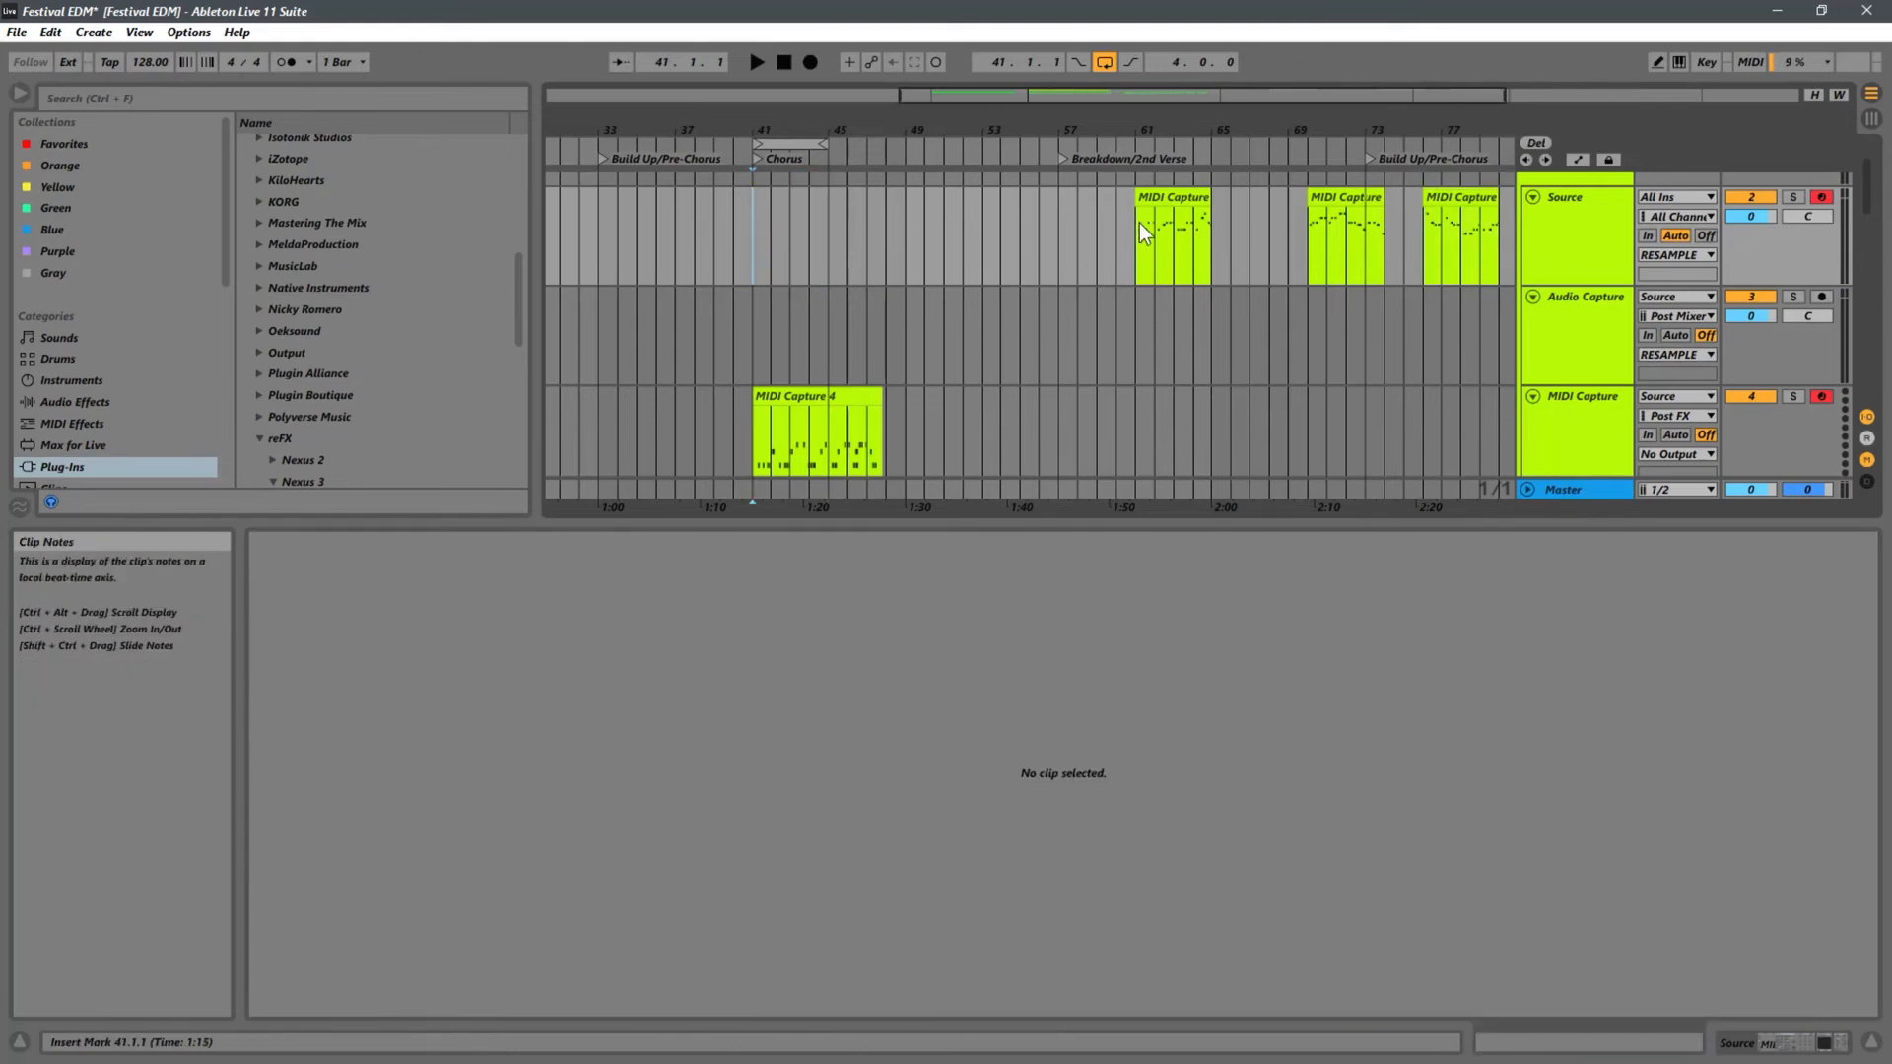
key("ctrl+z")
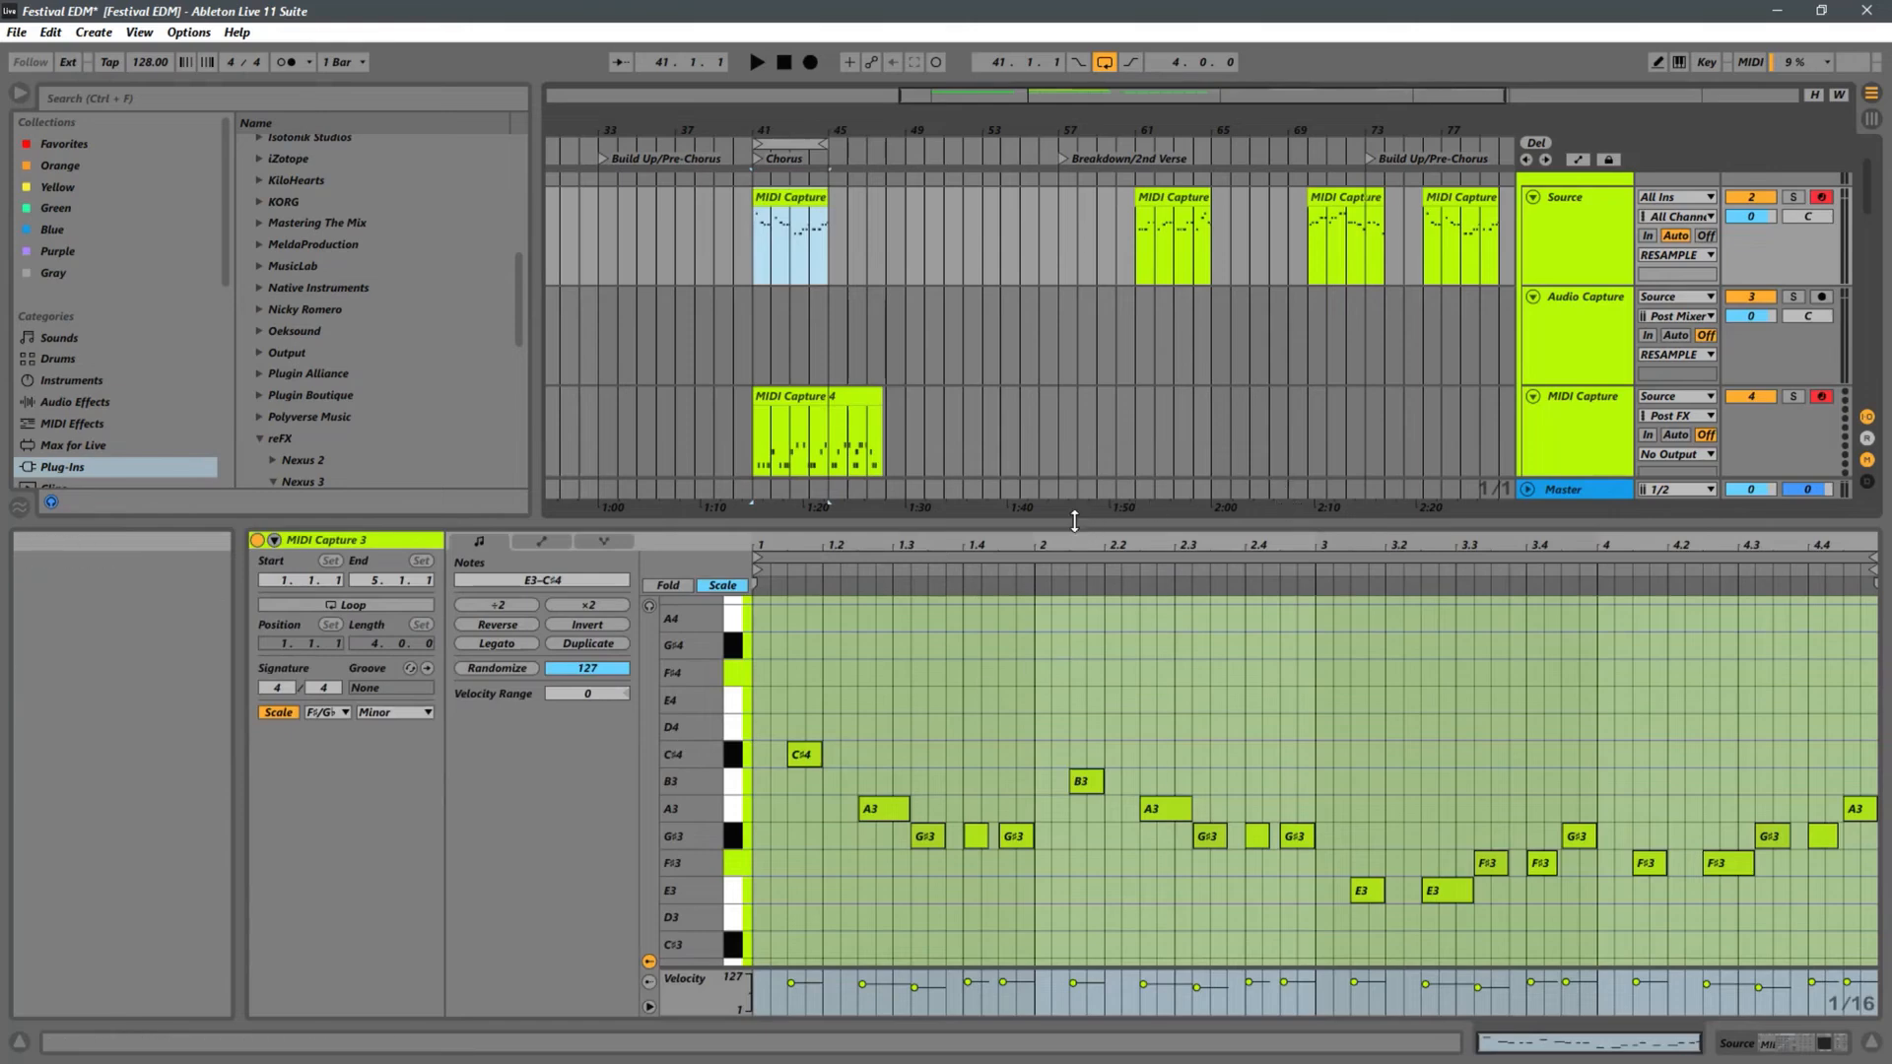
- Transpose all notes of the chorus clip up five semitones so the phrase spans A3 to F♯4
left_click_drag(1074, 521, 1074, 286)
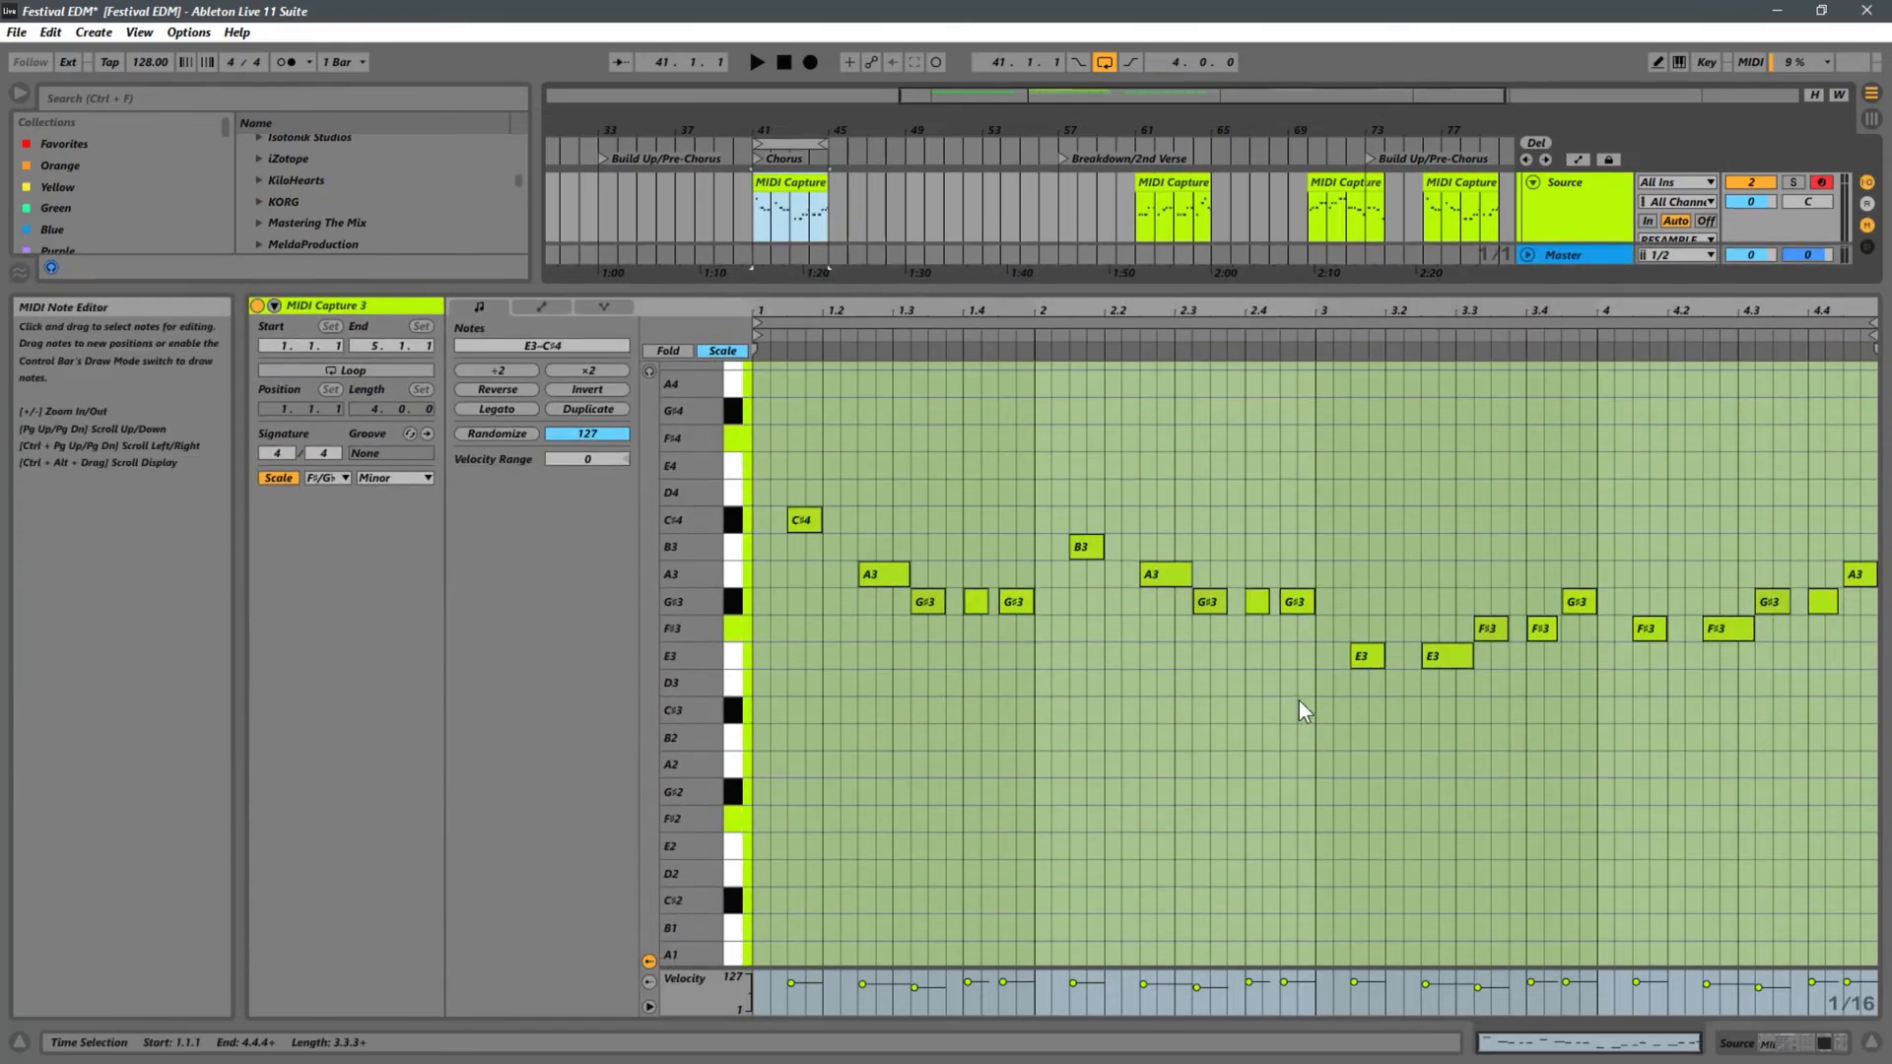
left_click(1269, 661)
scroll(1265, 661, "up", 4)
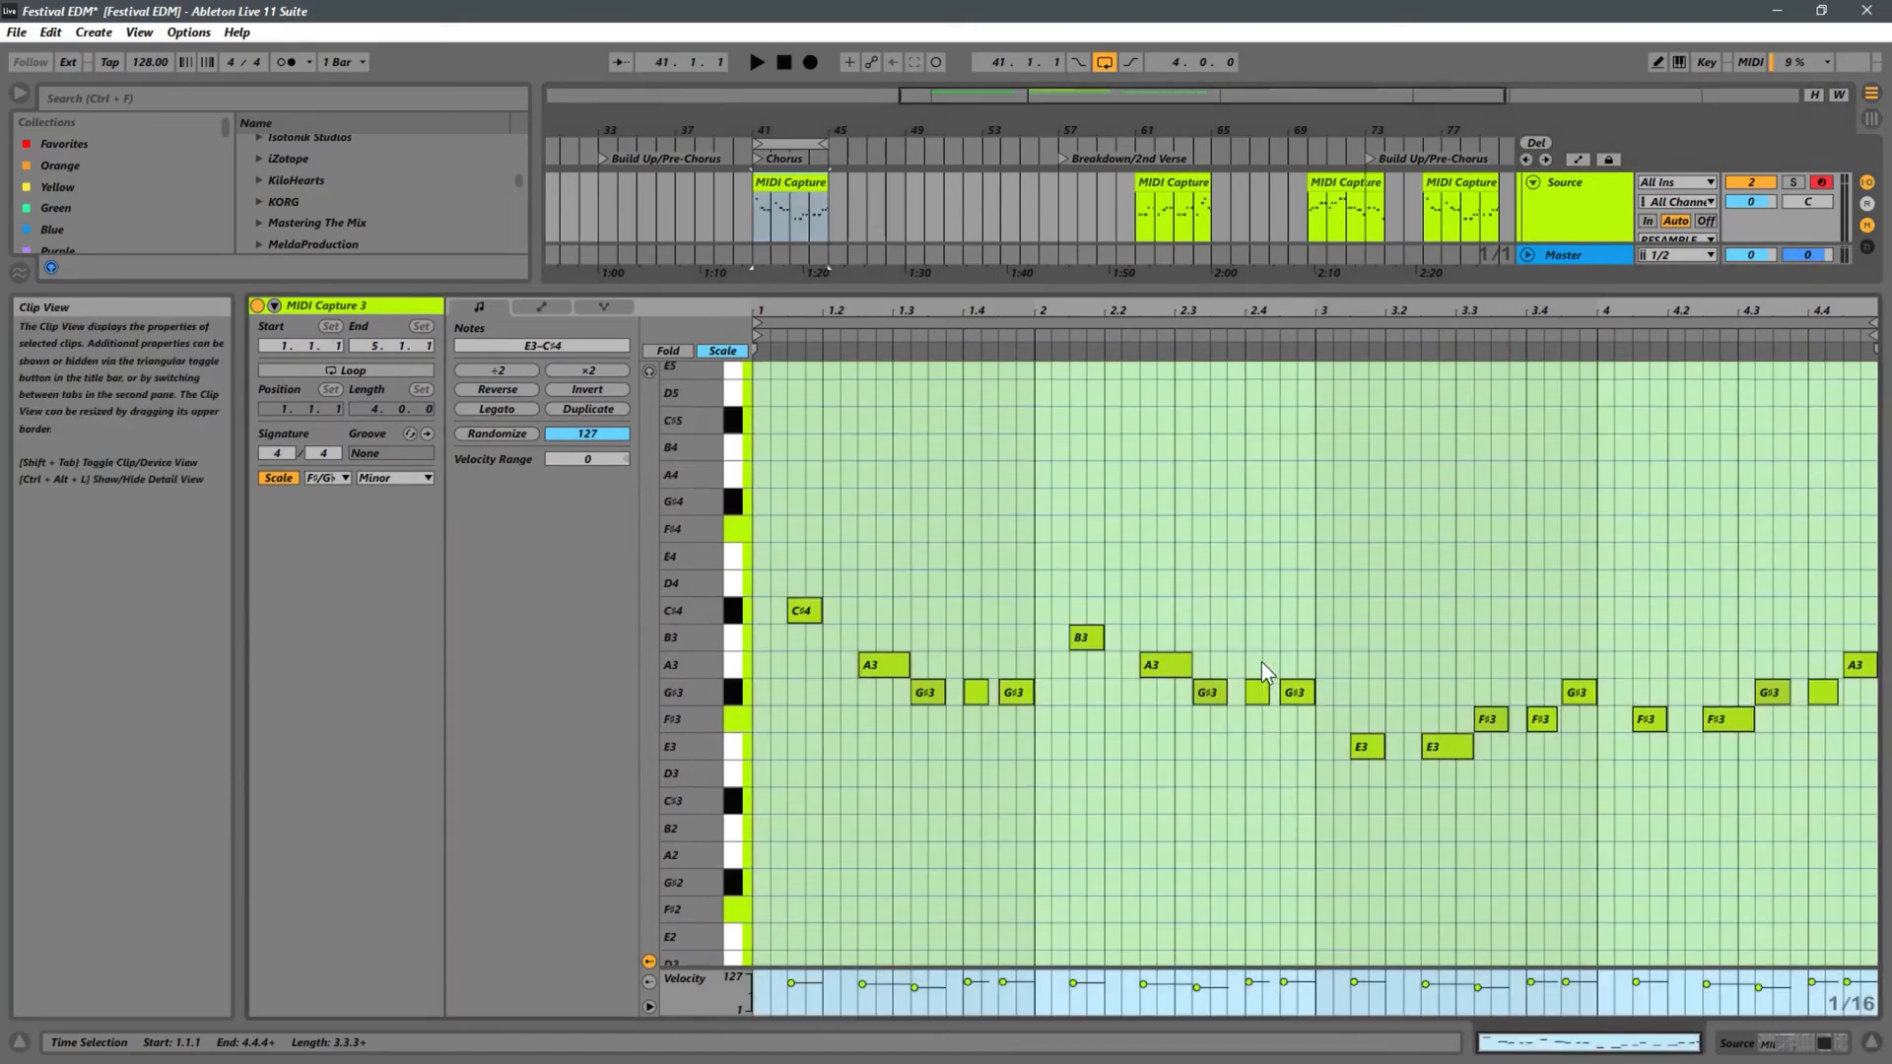
left_click(1795, 603)
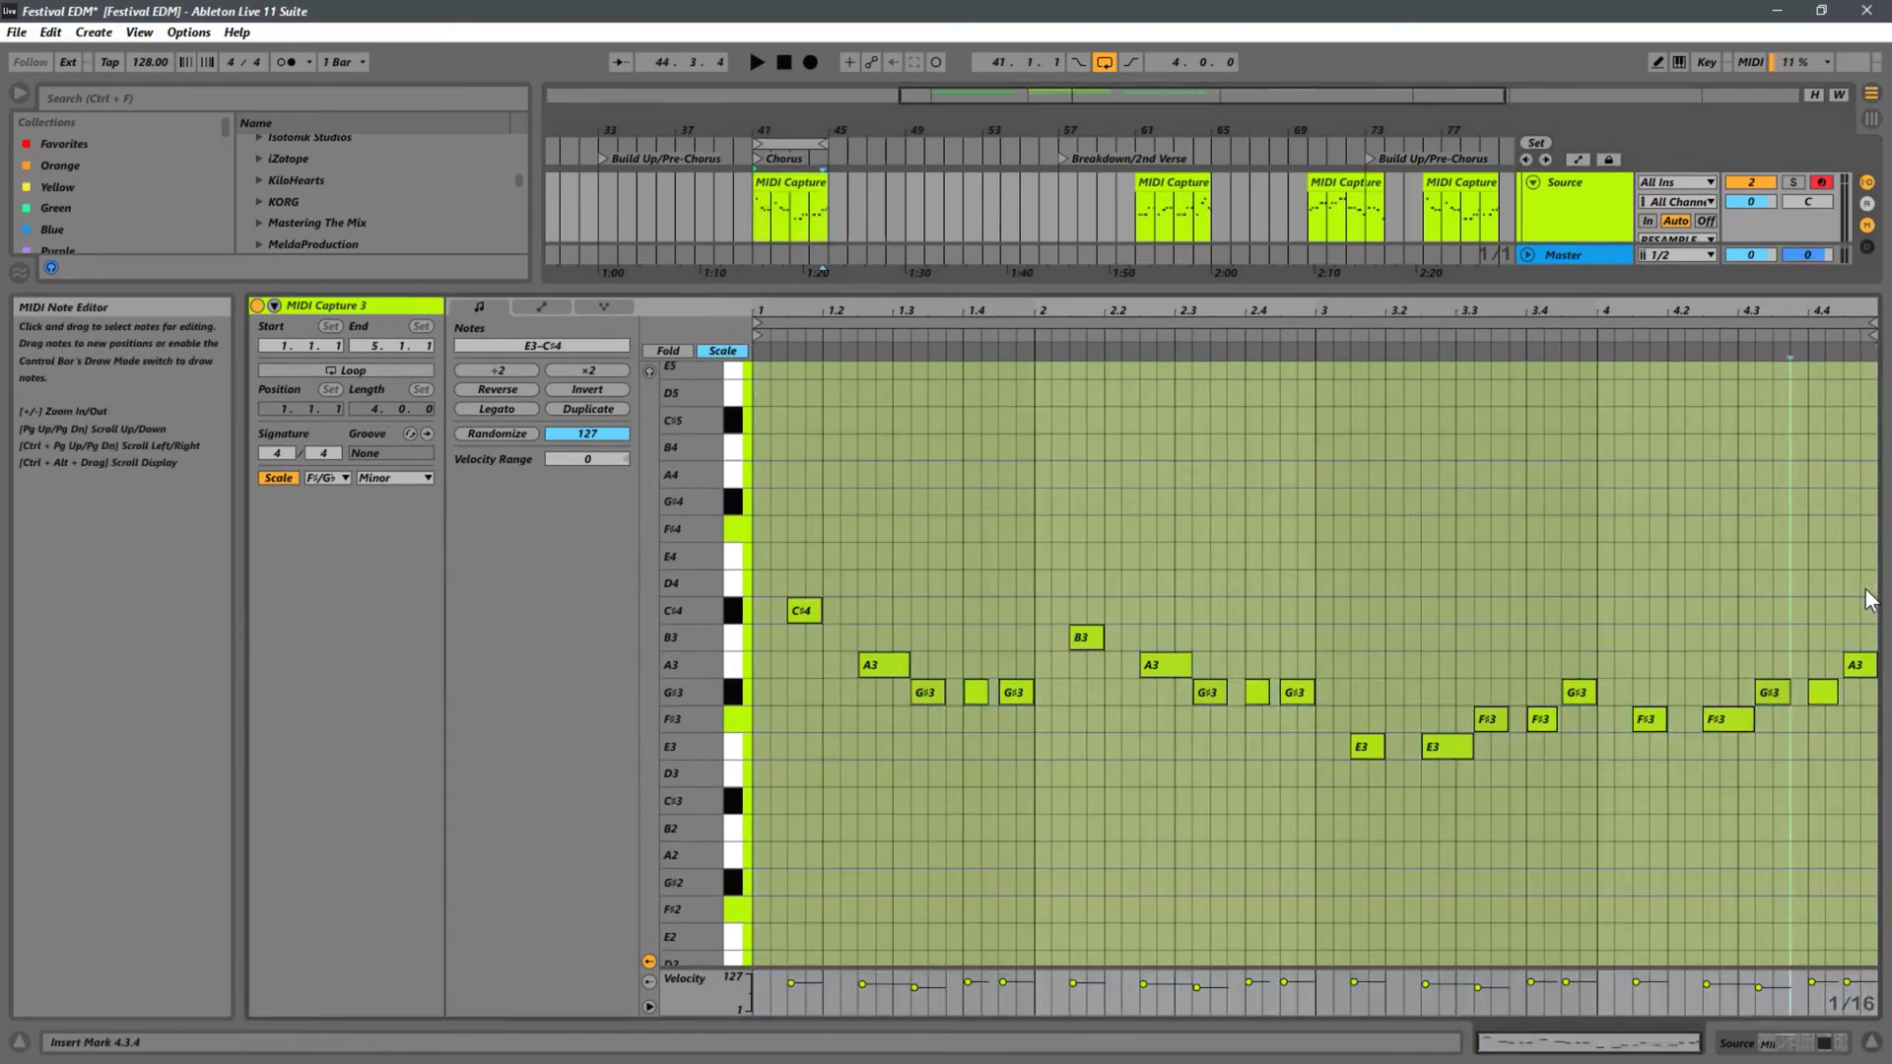
key("ctrl+a")
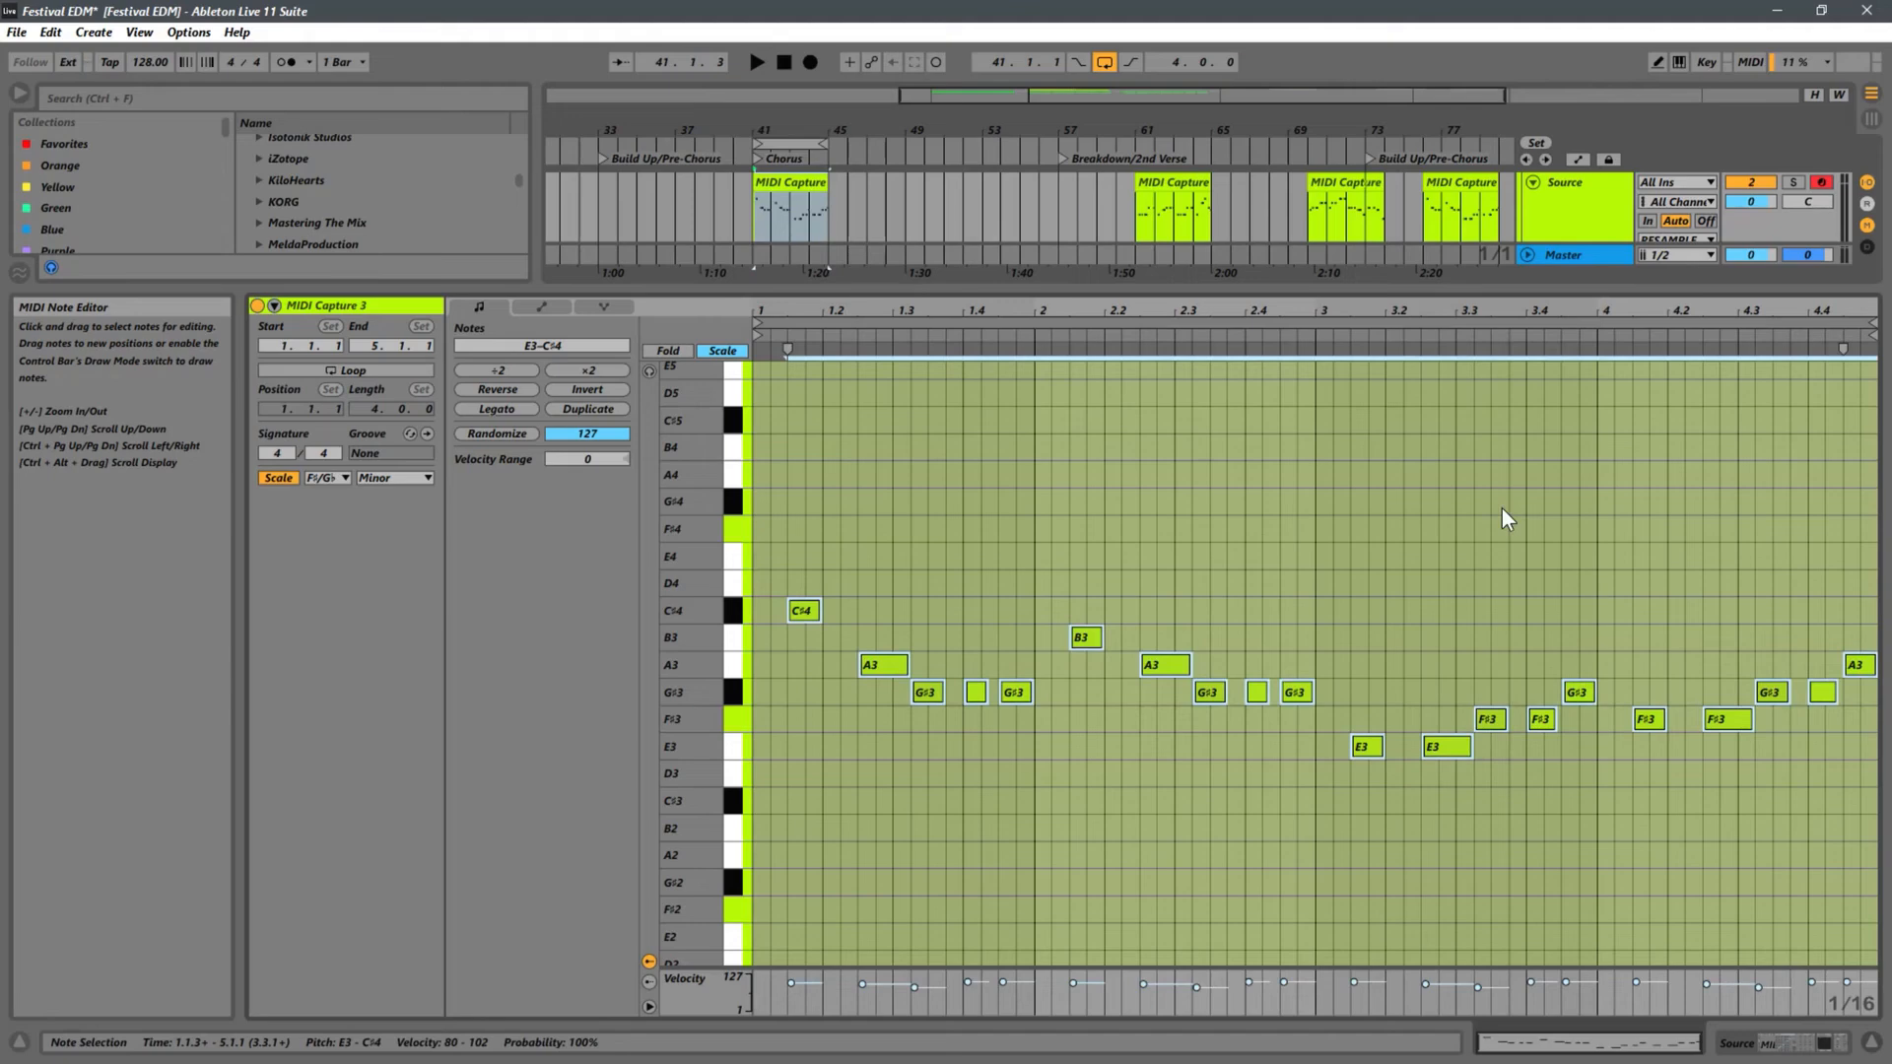
left_click_drag(1178, 289, 1208, 351)
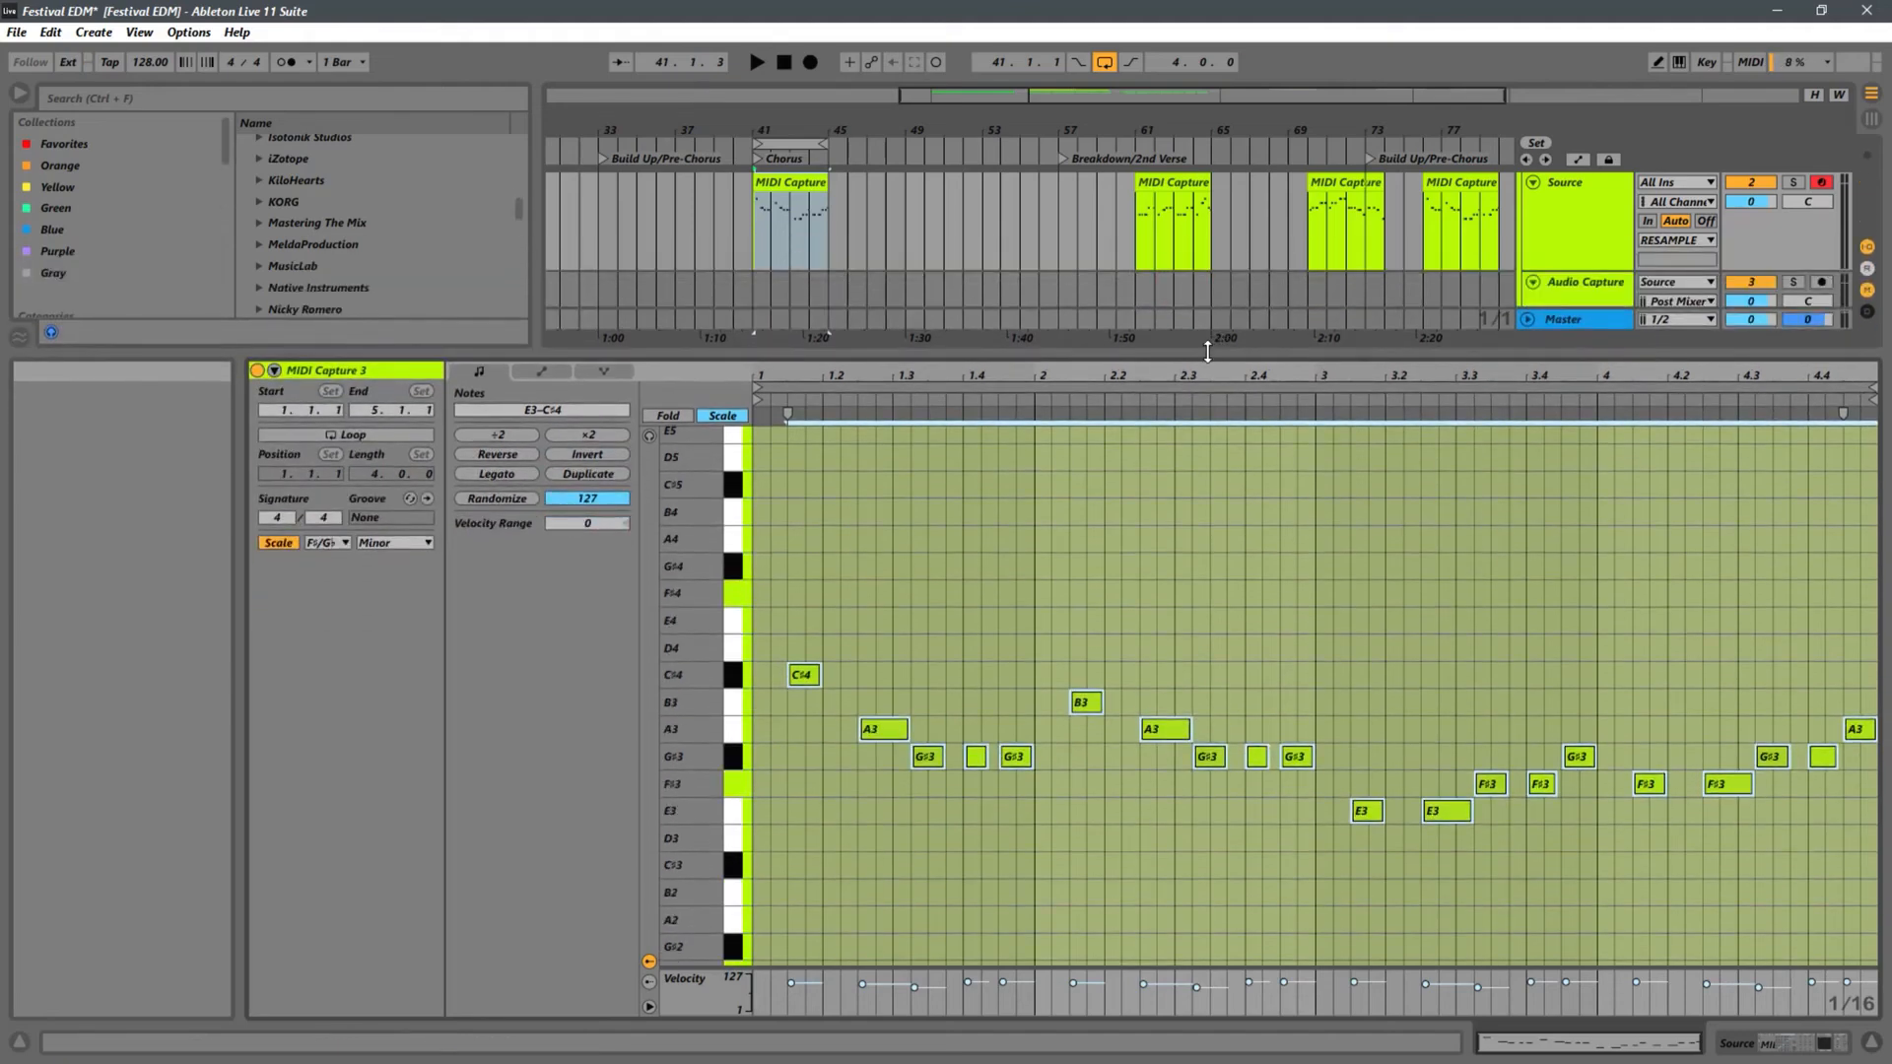
key("Down")
key("Down")
key("Down")
key("Down")
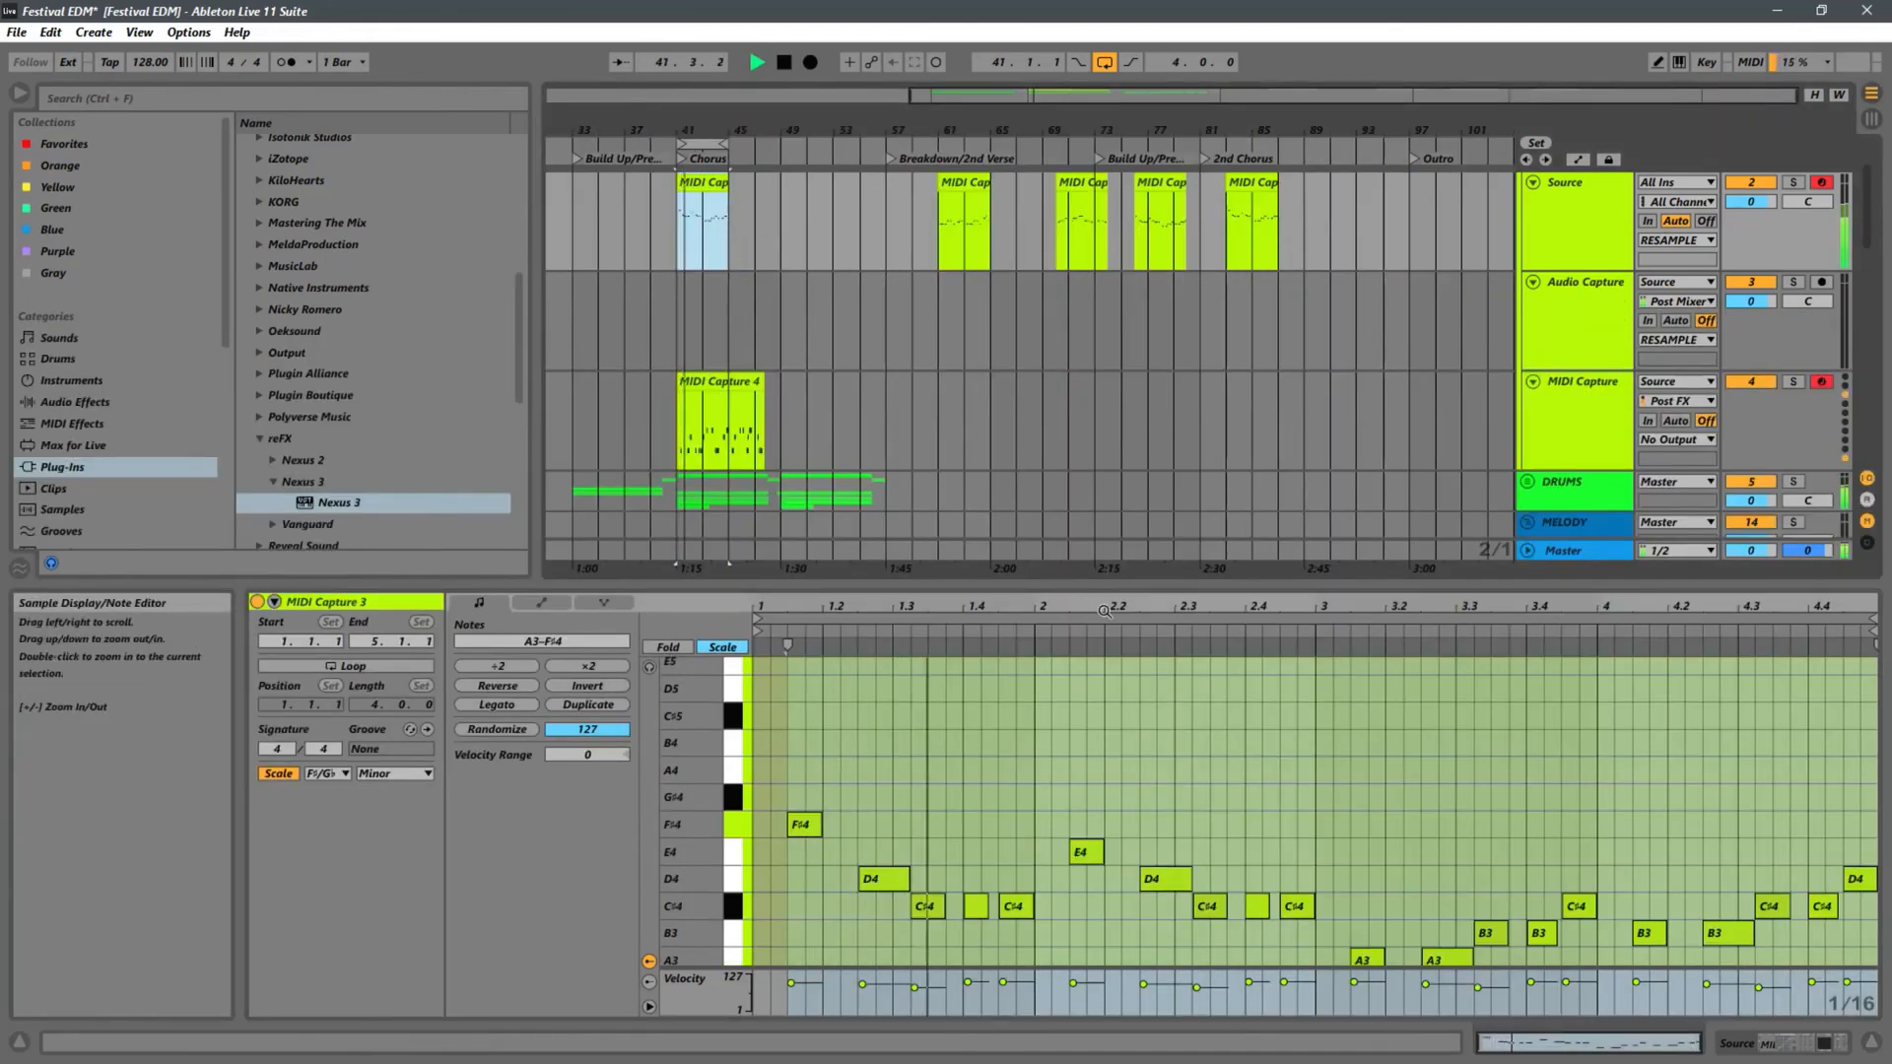
- Examine the transposed chorus notes in an enlarged note editor, stop playback and shrink the editor again
left_click_drag(1021, 583, 1021, 355)
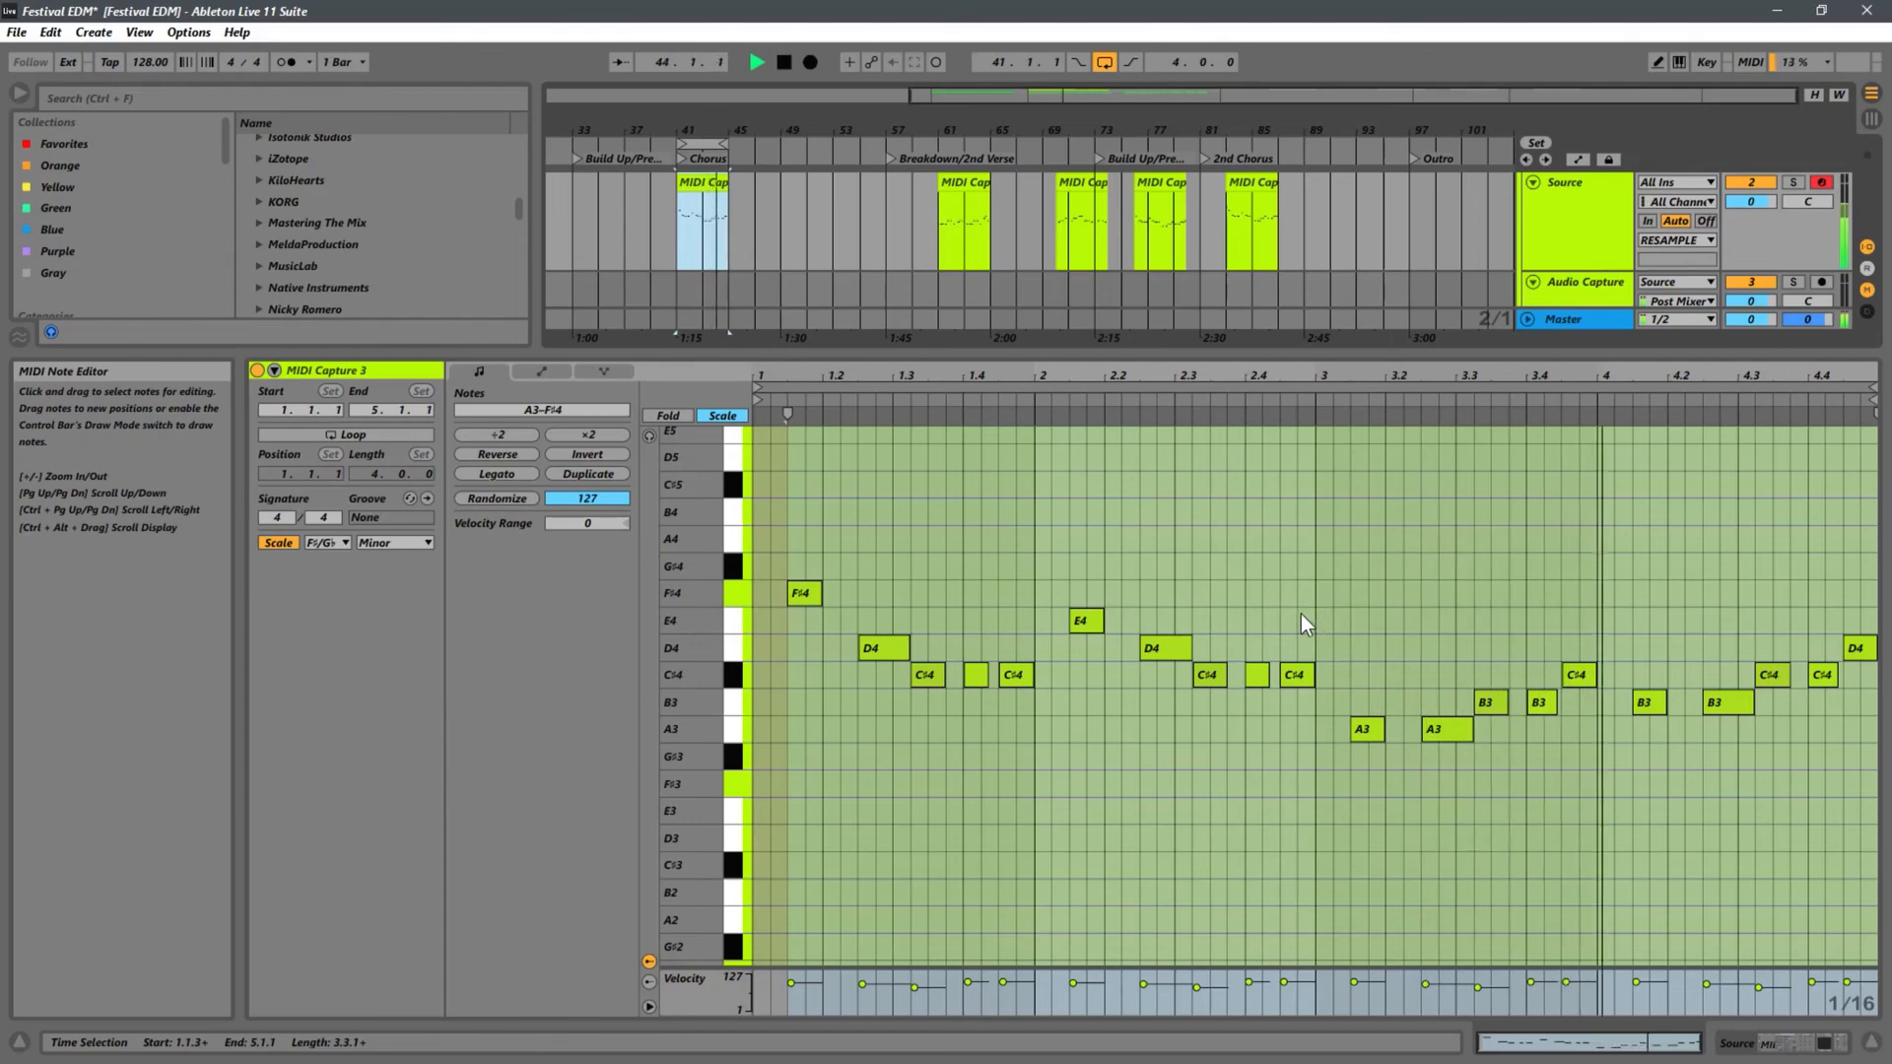
key("space")
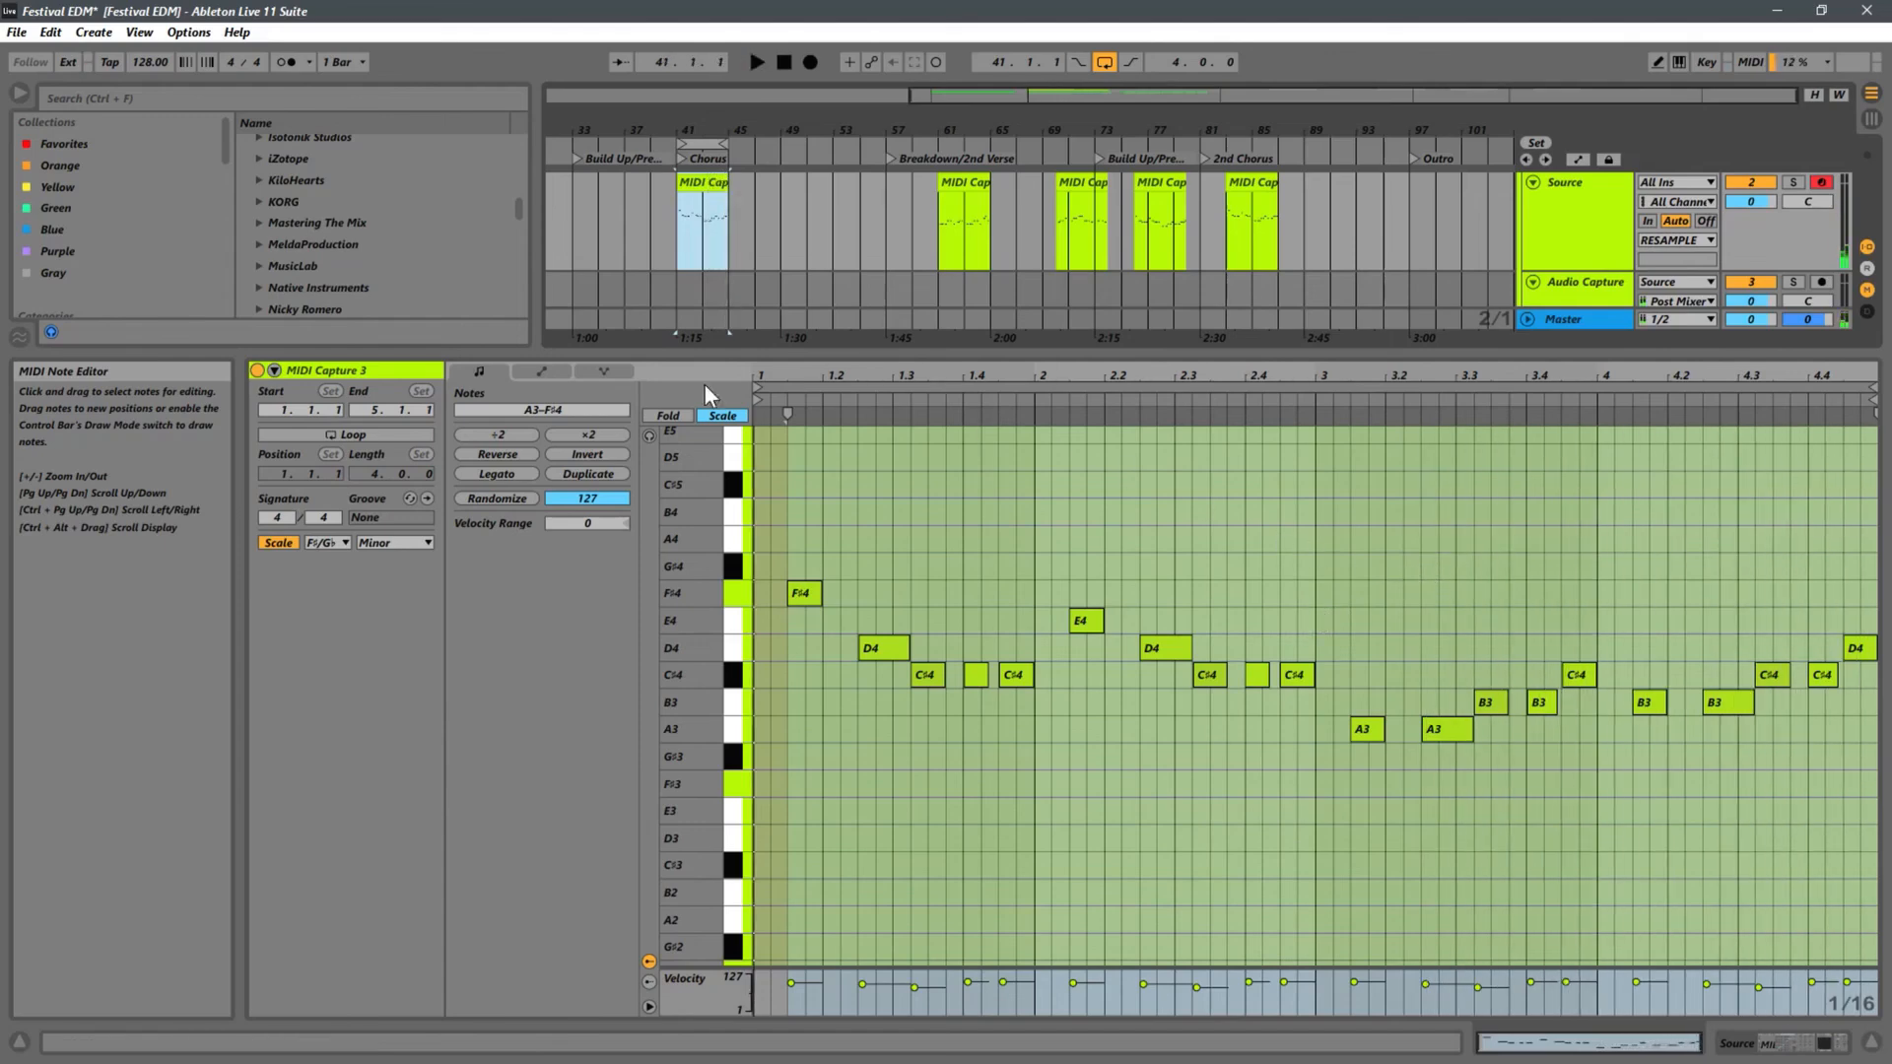
left_click_drag(1020, 353, 1105, 425)
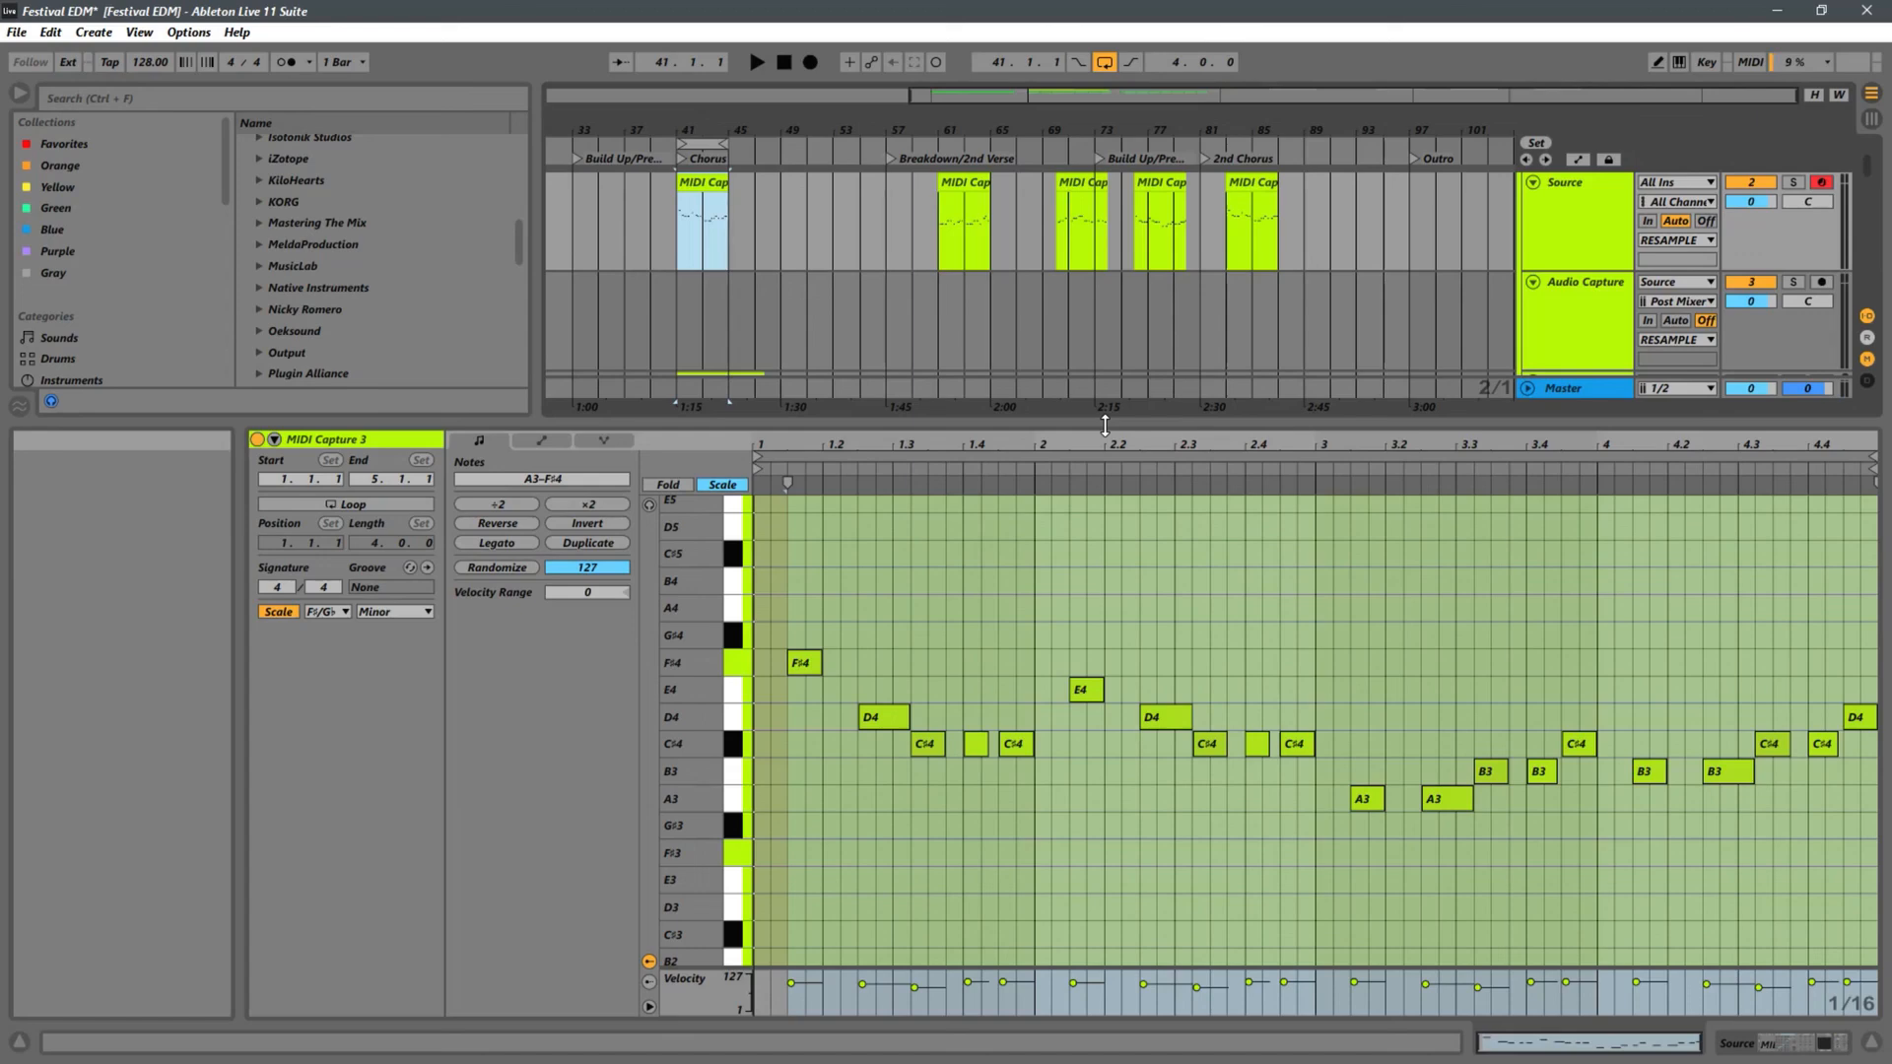
left_click_drag(1105, 426, 1069, 670)
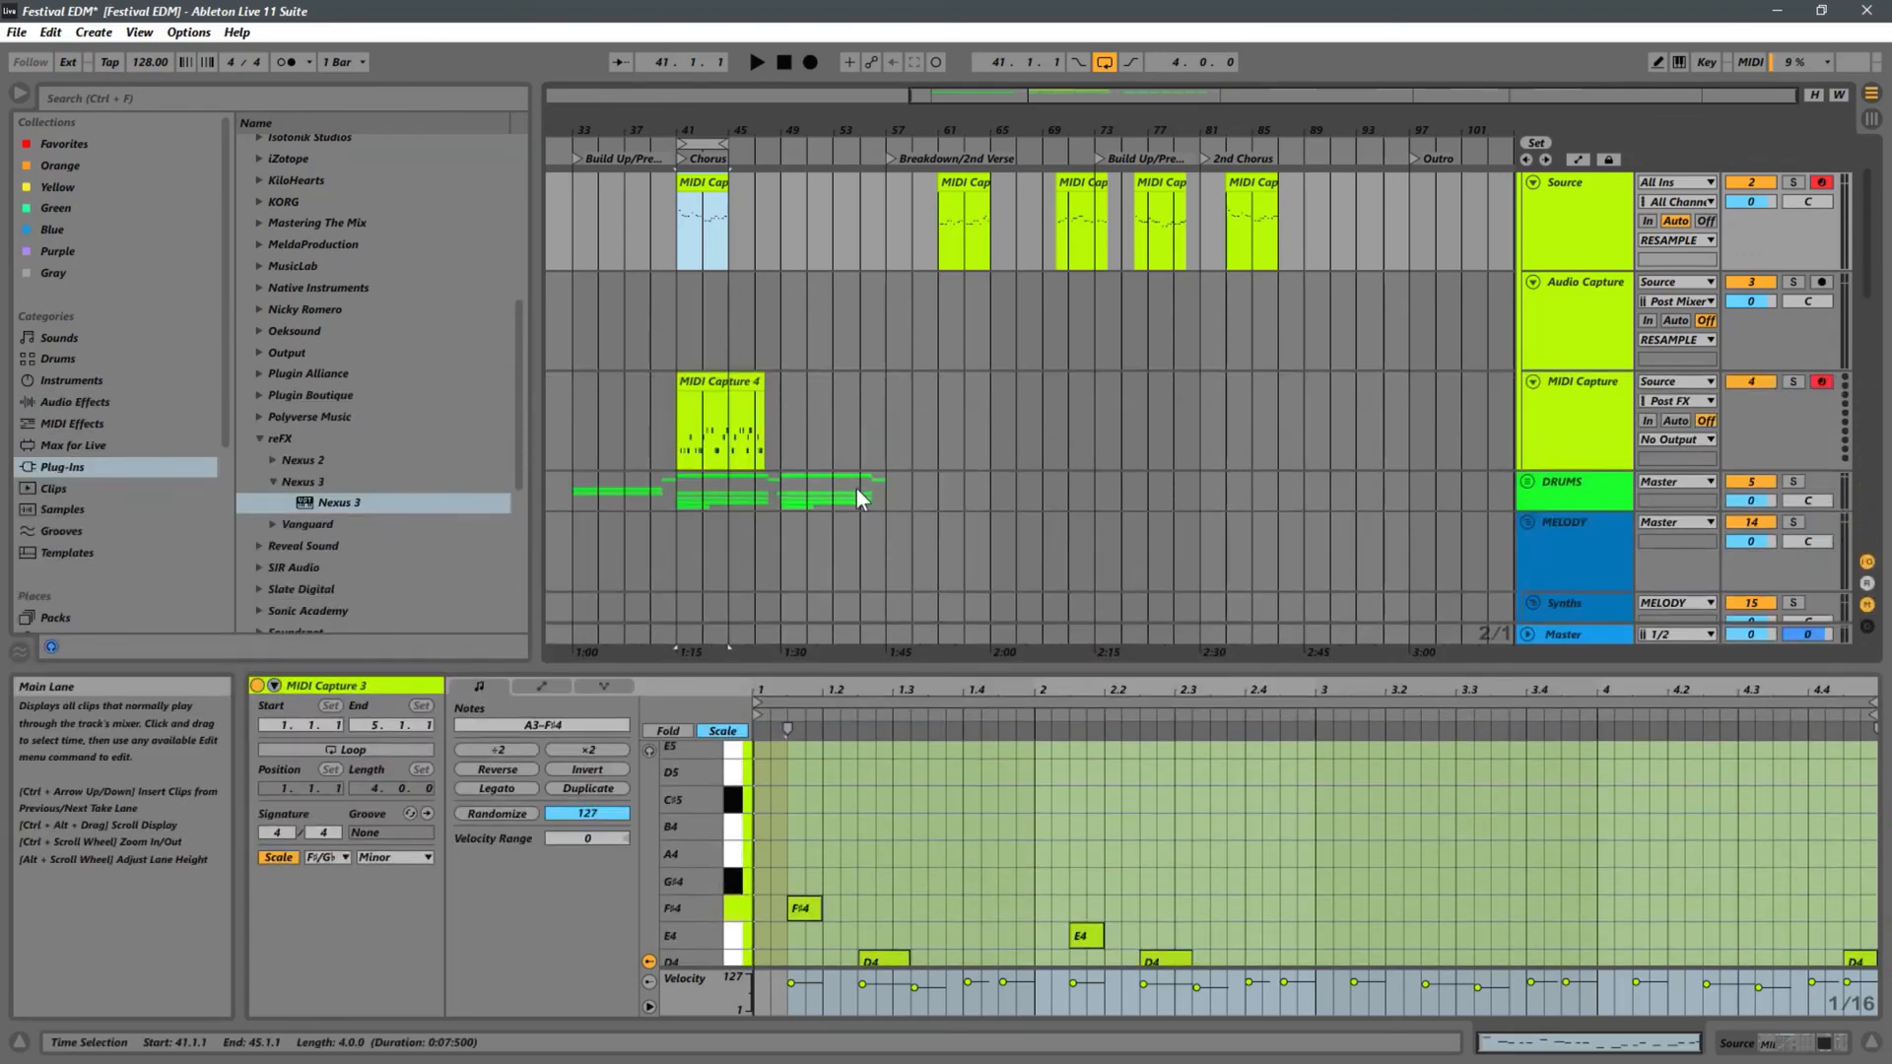
scroll(1018, 460, "up", 2)
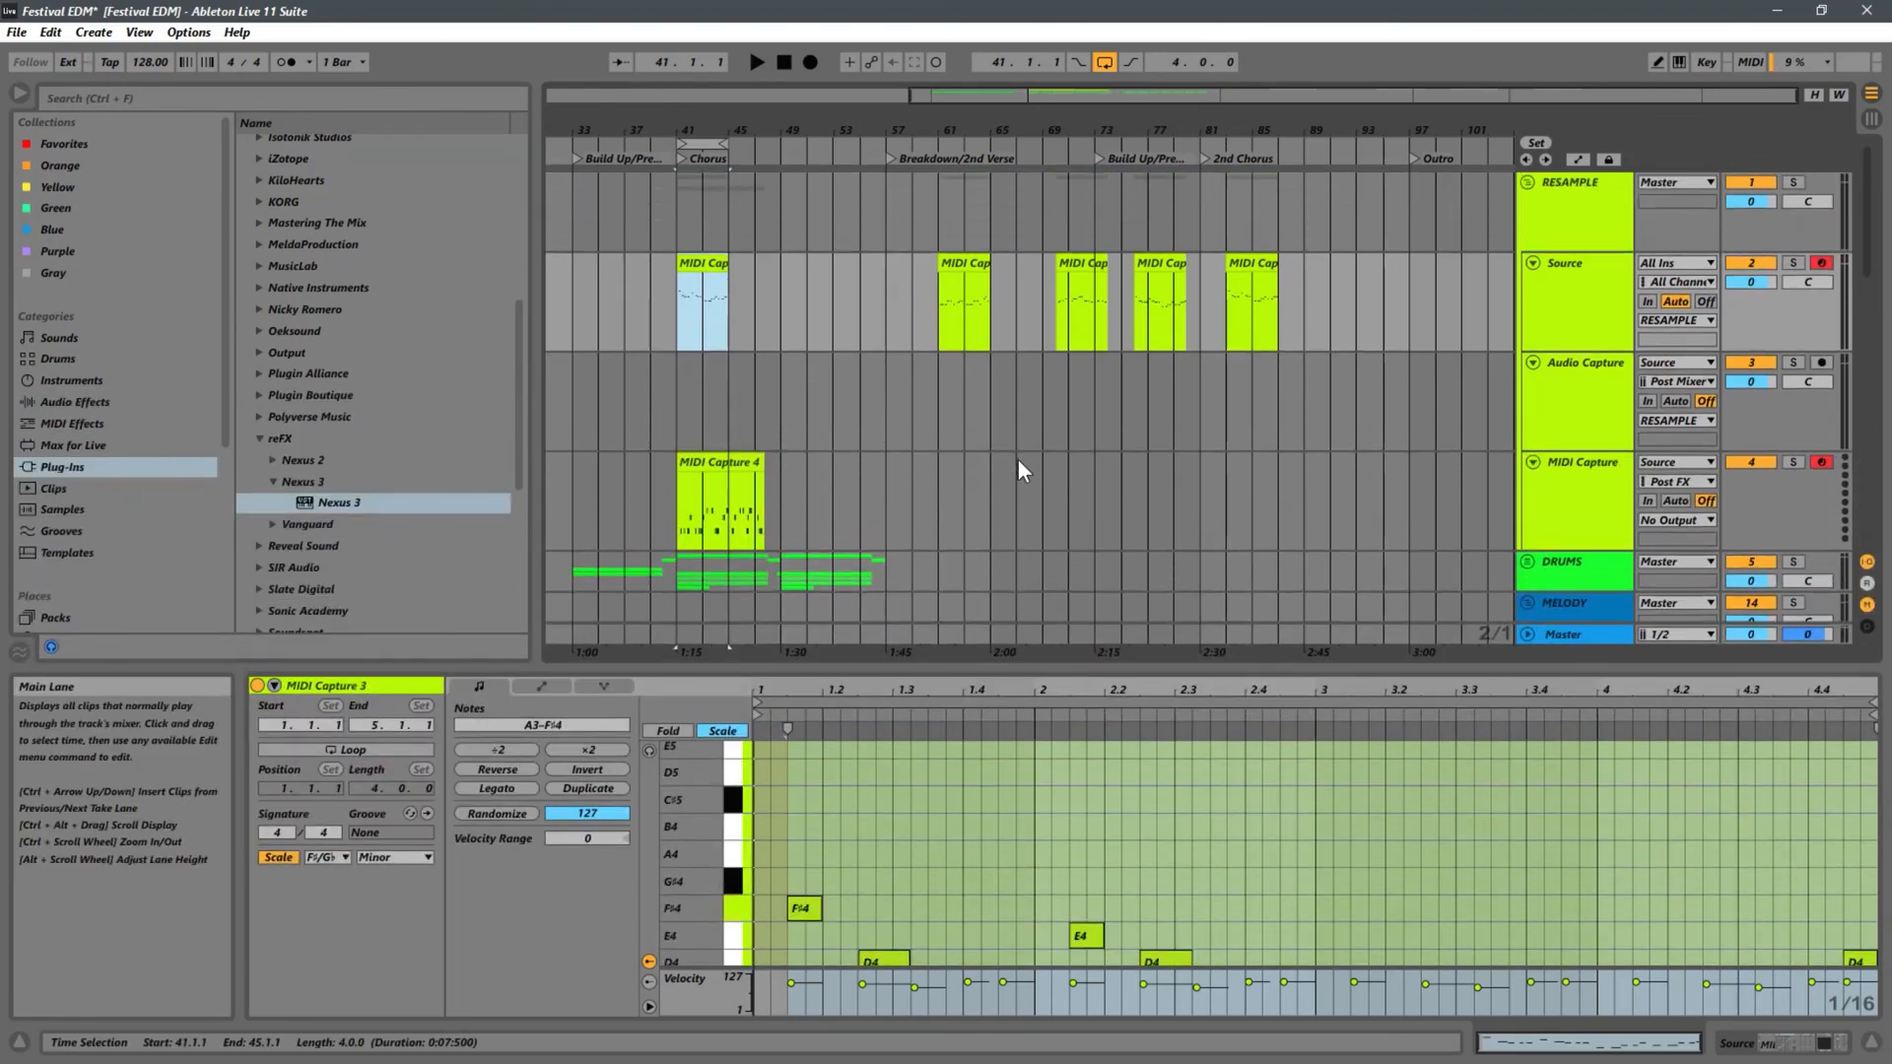
- Show the Source track's devices and clear its chorus section from bar 39 to bar 53
left_click(1569, 309)
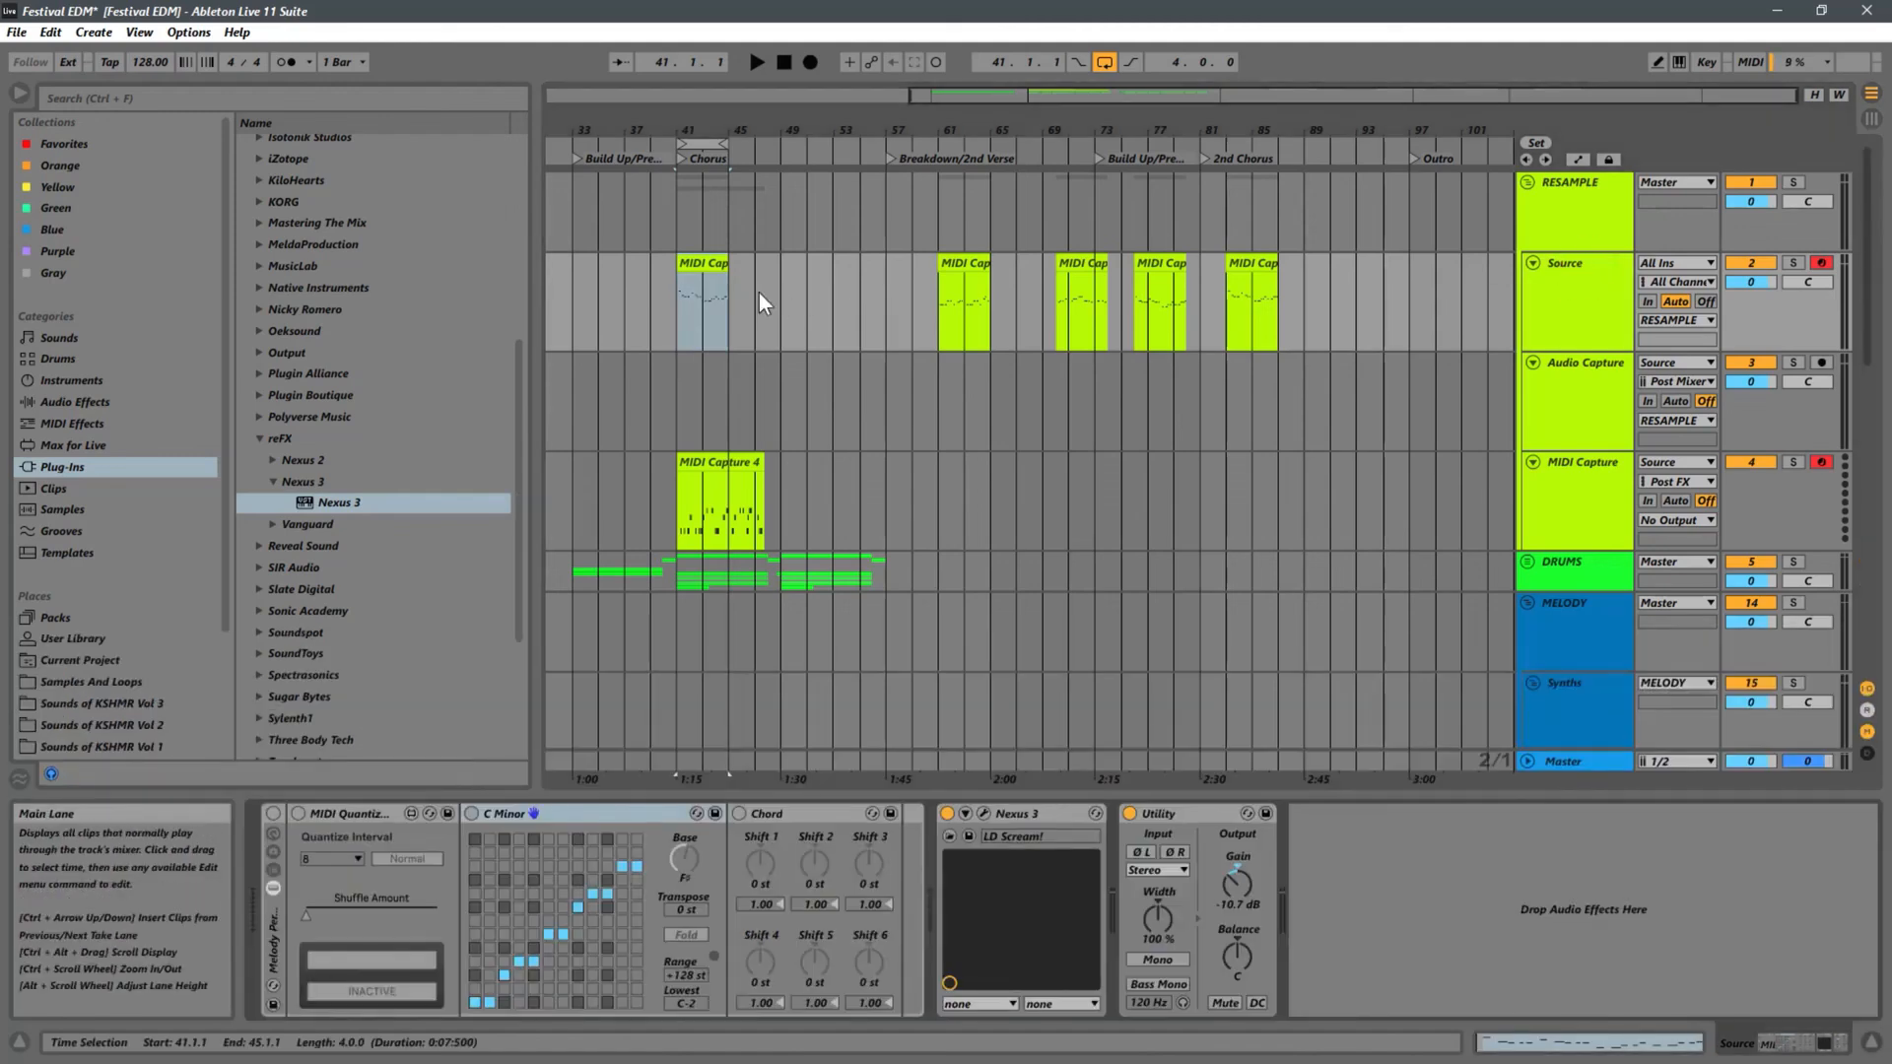
left_click(831, 276)
left_click_drag(831, 276, 654, 291)
key("Delete")
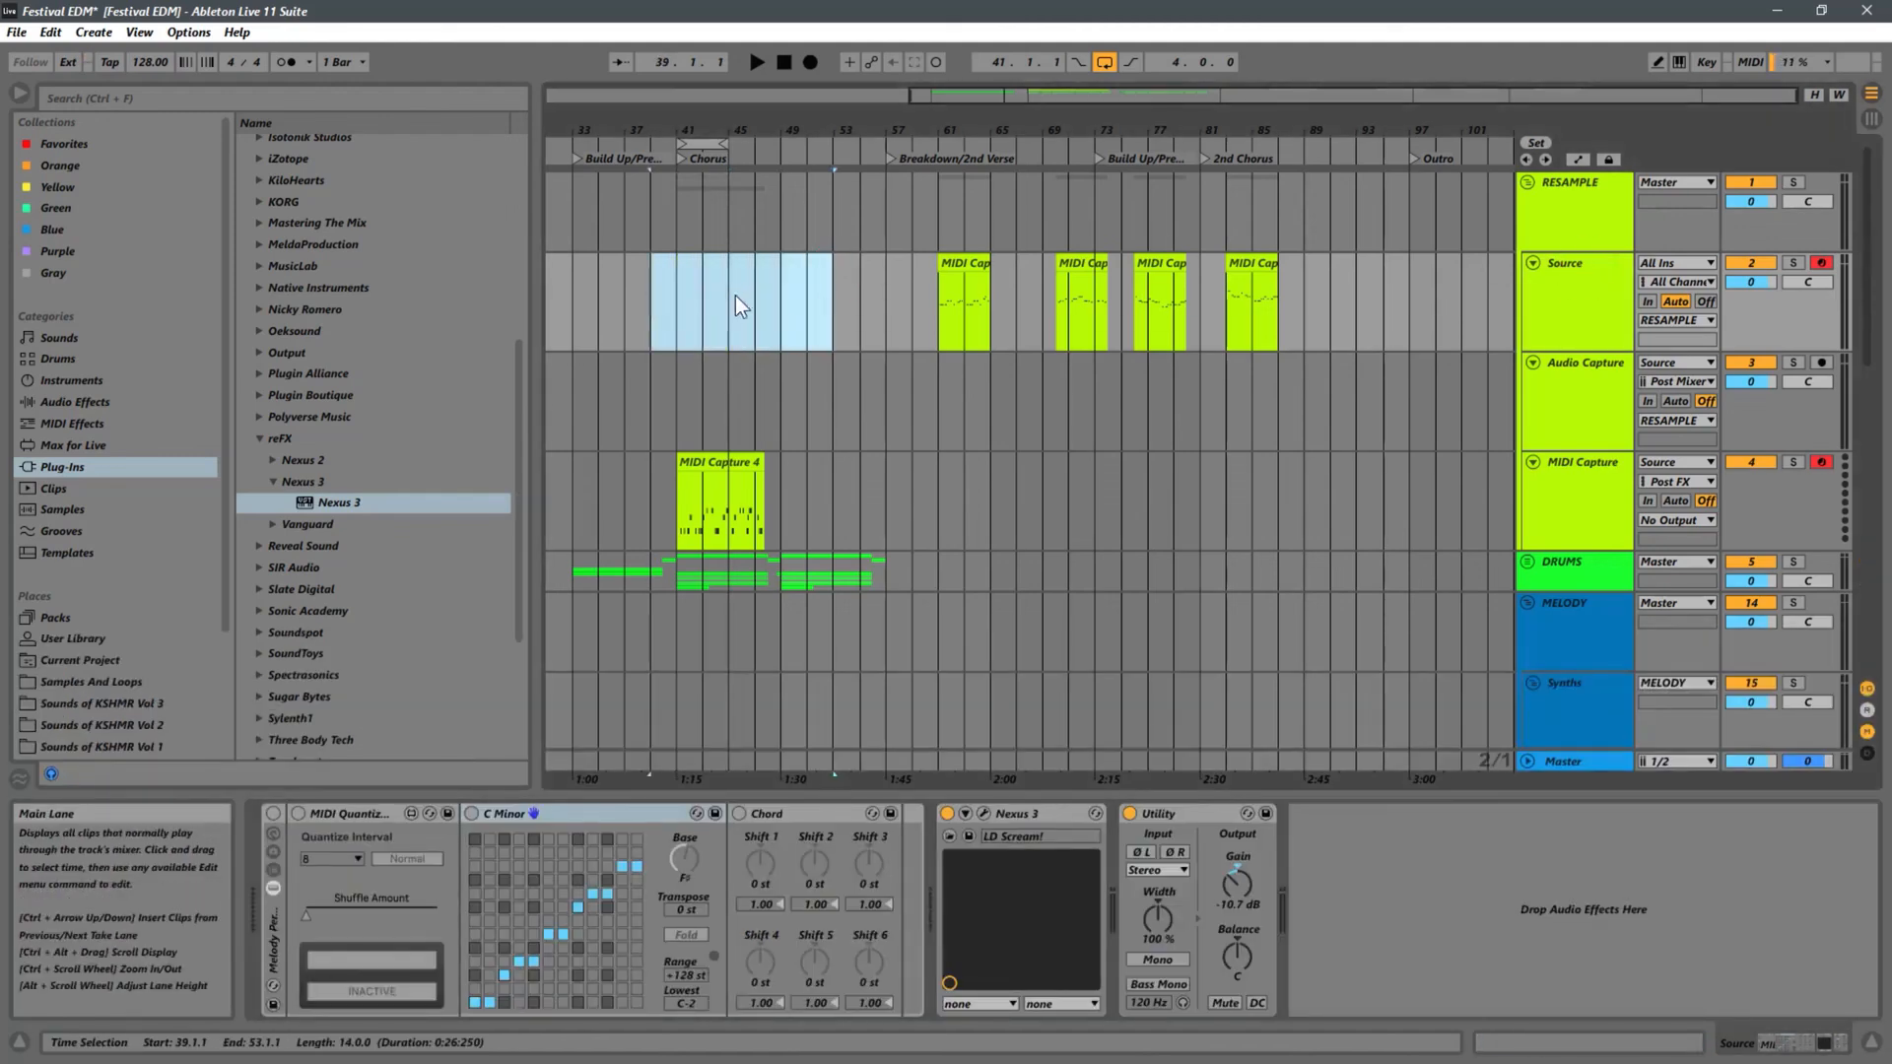
left_click(685, 288)
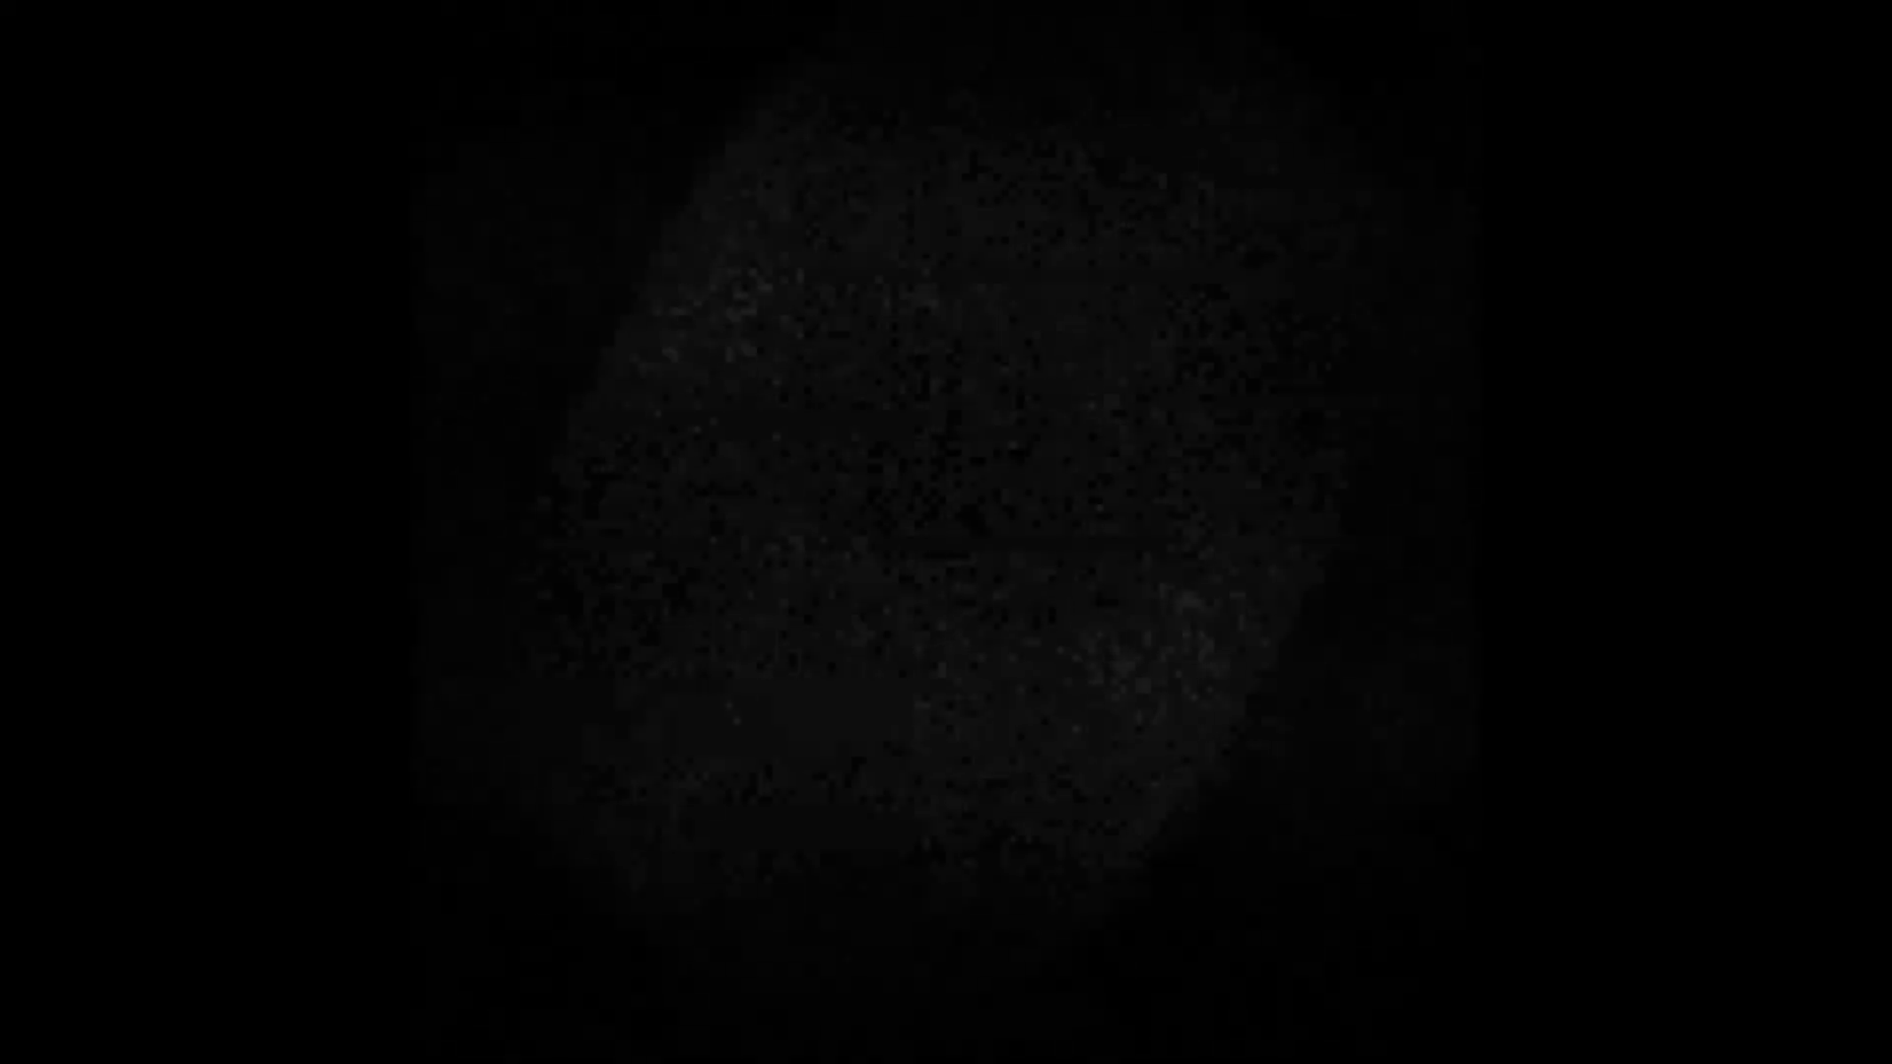